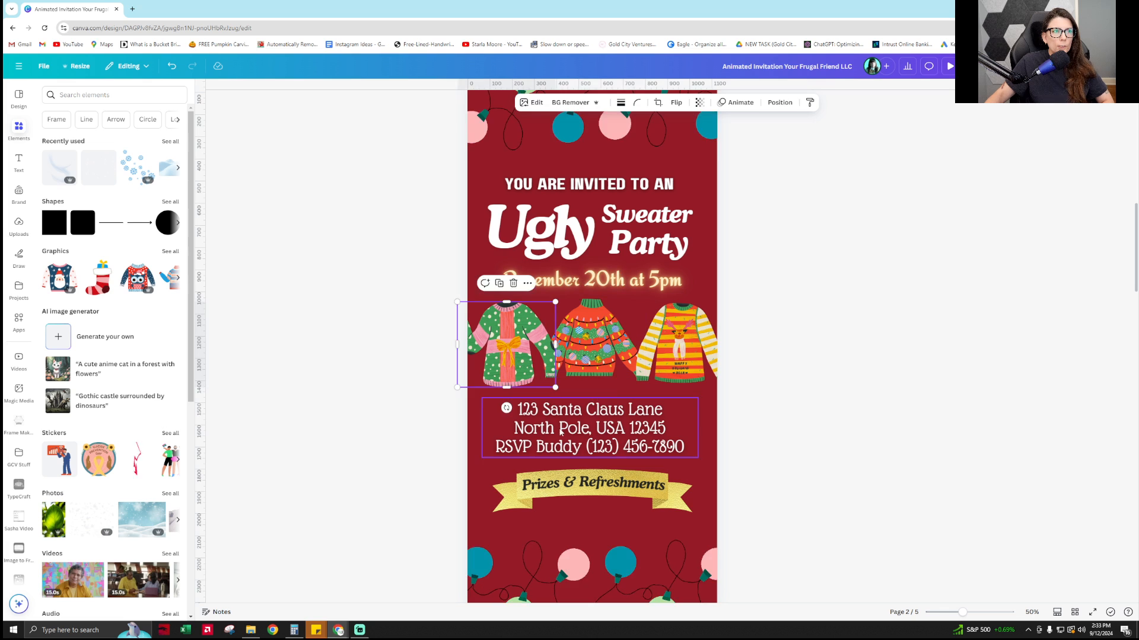
Examine the address text and the three sweater graphics on page 2 of the invitation
click(560, 433)
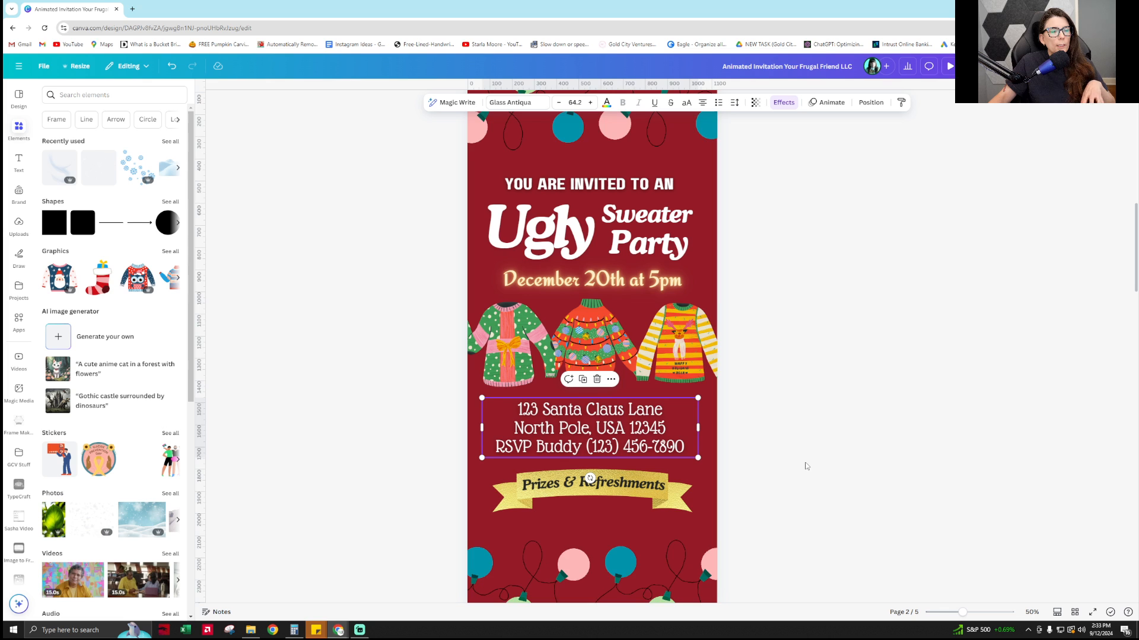
click(682, 359)
click(596, 355)
click(511, 358)
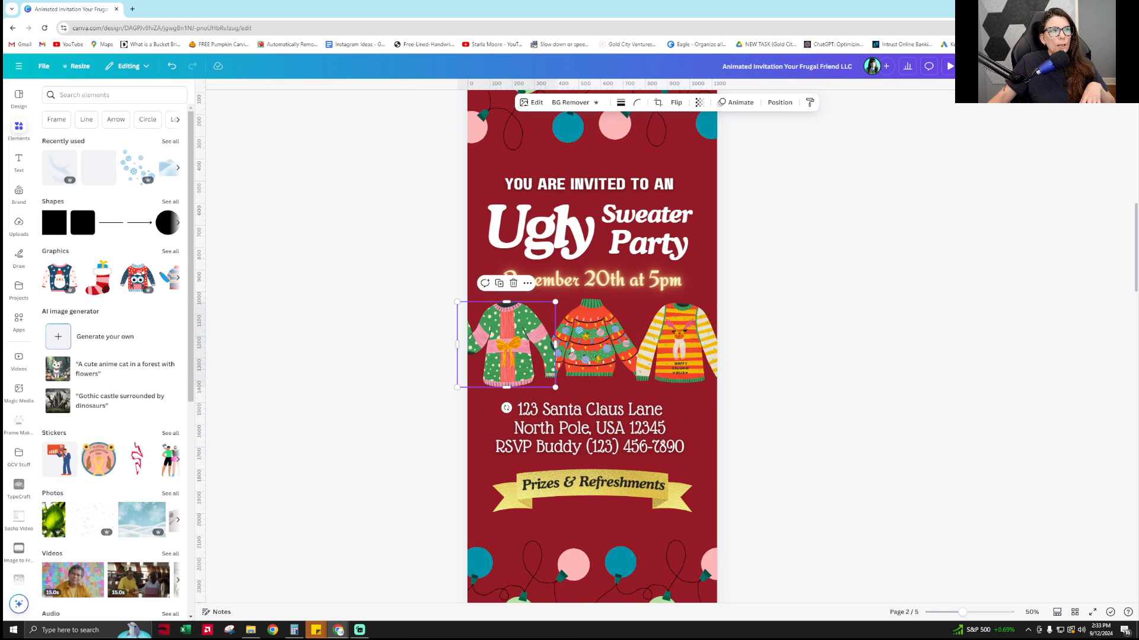
click(595, 358)
click(684, 359)
click(949, 323)
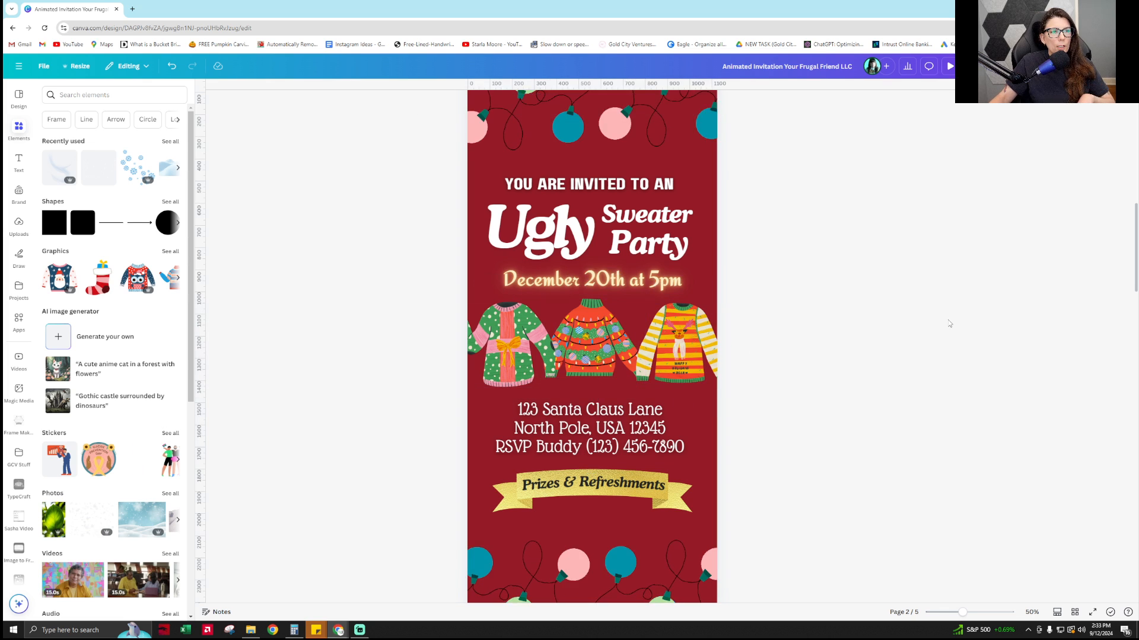
scroll(949, 321, down, 10)
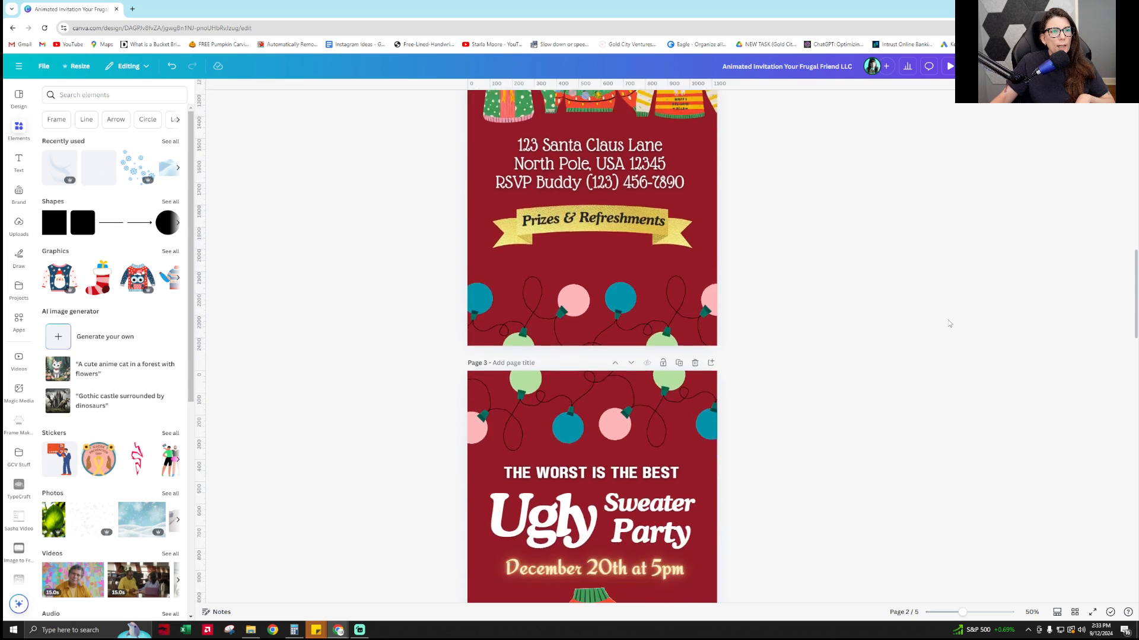
scroll(947, 319, up, 8)
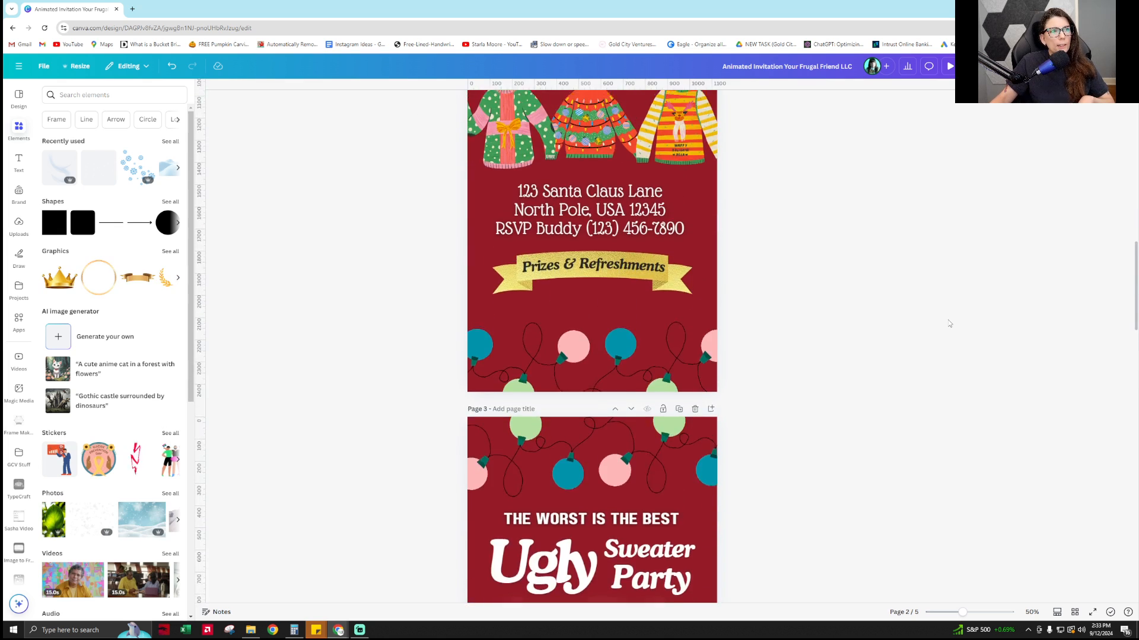
click(590, 261)
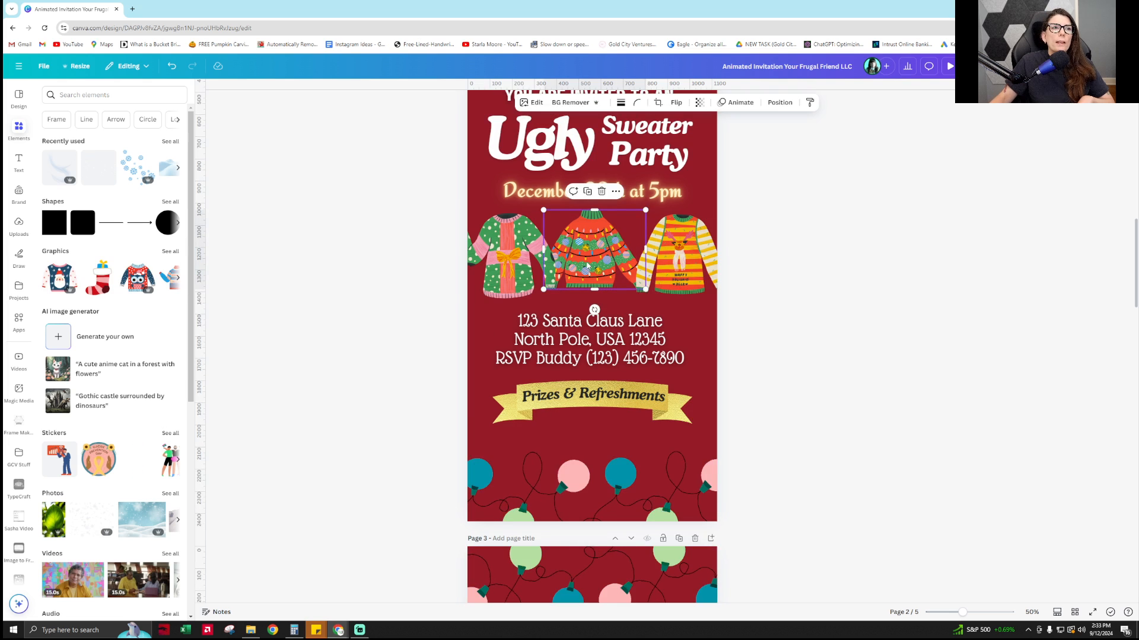
Inspect the single sweater and the string-light graphics on page 3, comparing the layout with page 2
scroll(586, 262, down, 7)
scroll(586, 265, down, 1)
click(586, 266)
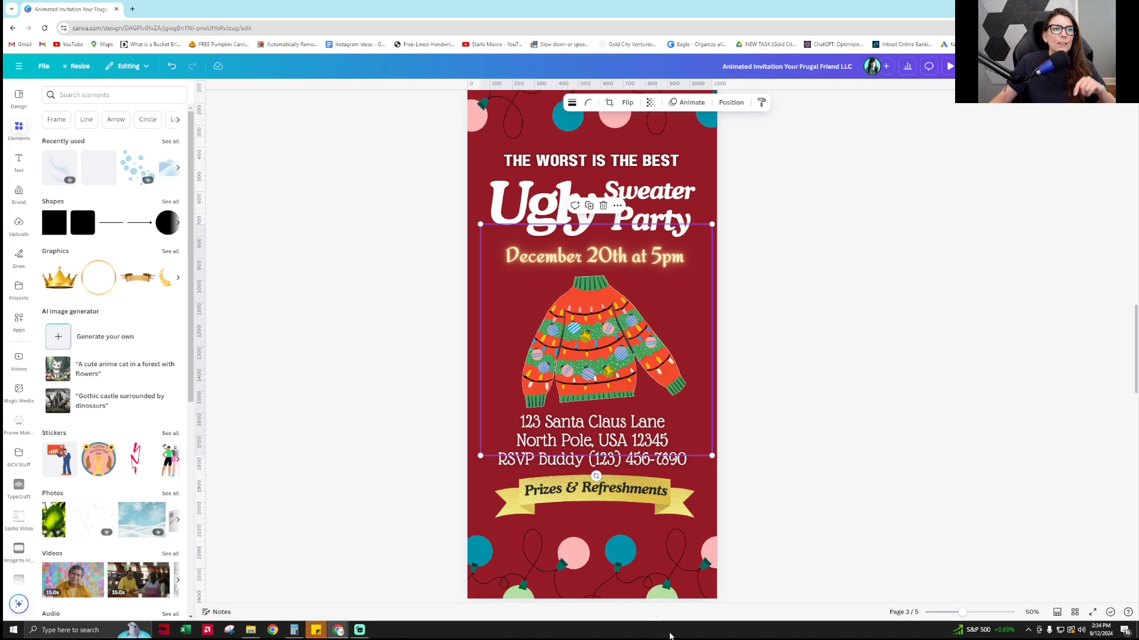
click(659, 563)
click(501, 551)
click(538, 126)
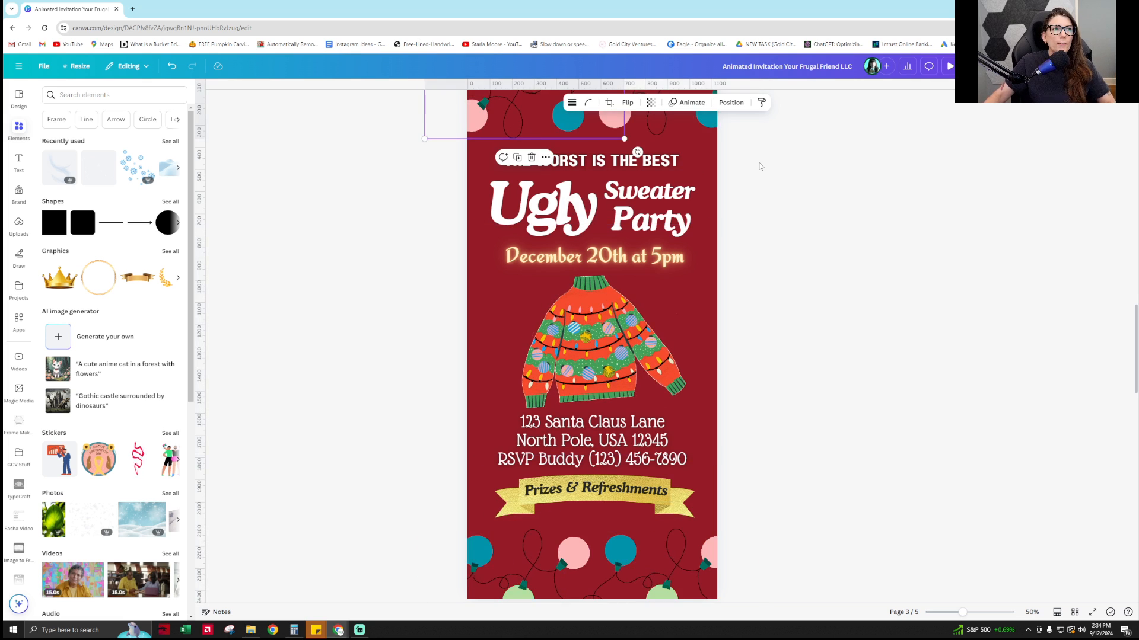
scroll(759, 168, up, 2)
click(680, 184)
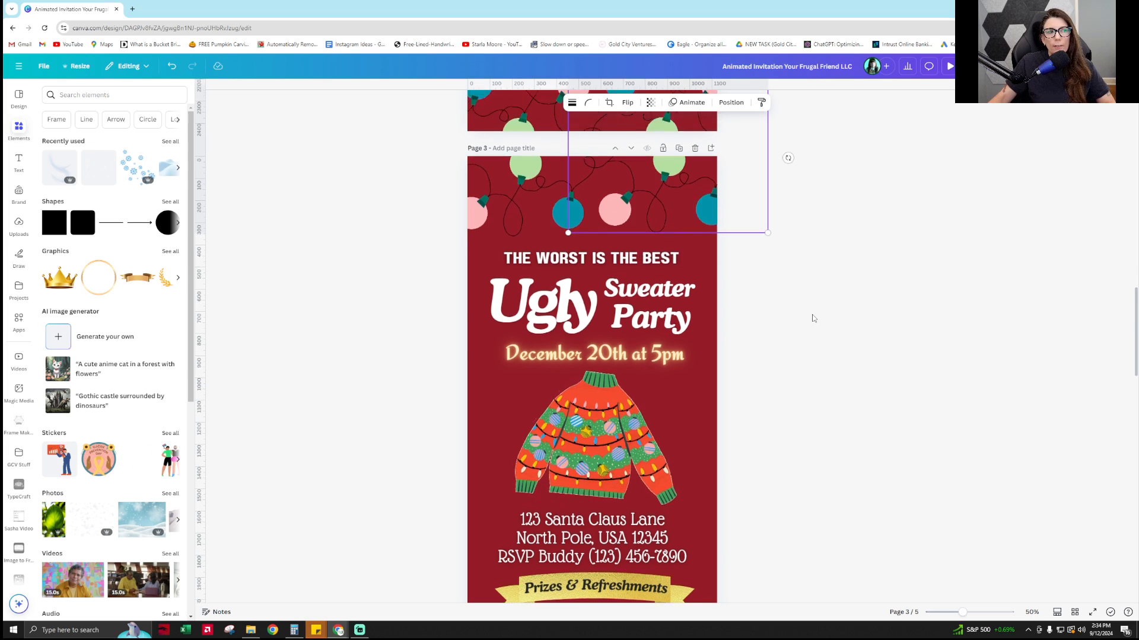
scroll(813, 318, up, 8)
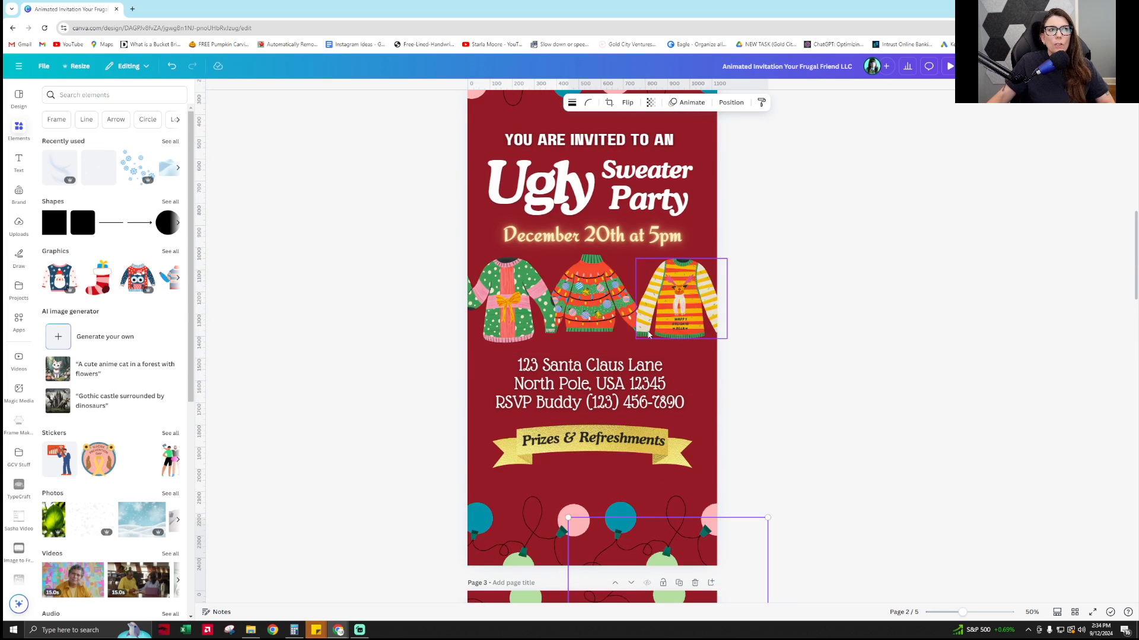
scroll(647, 330, up, 2)
scroll(646, 329, down, 10)
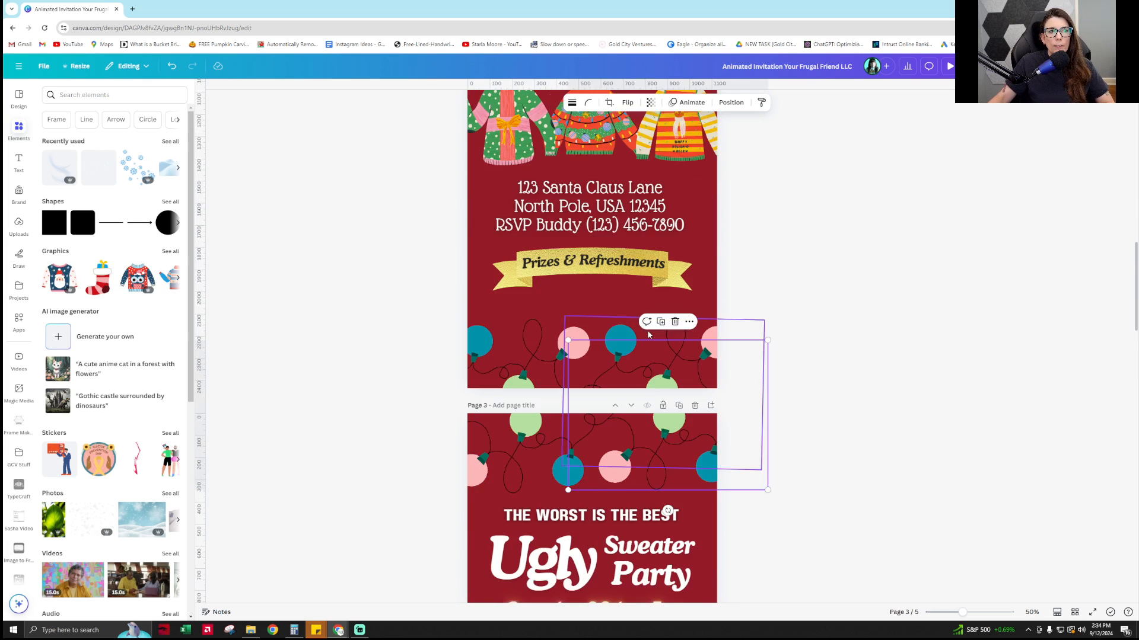
scroll(853, 392, down, 9)
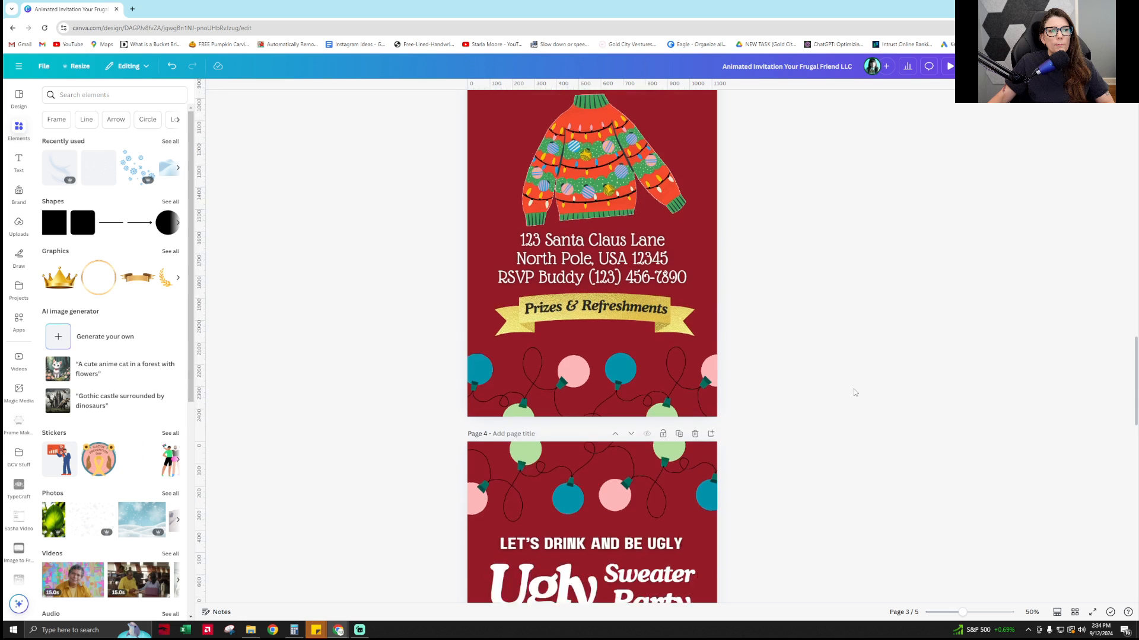
Inspect the sweater graphic on page 4 and compare it with the sweater on page 3
click(633, 414)
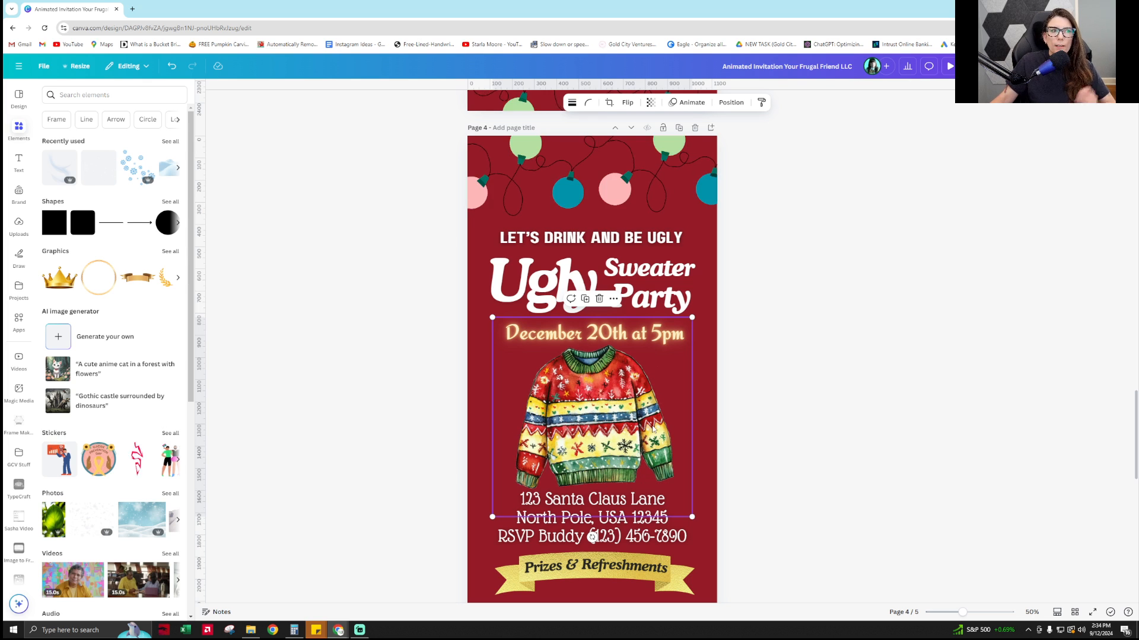
scroll(652, 429, up, 5)
scroll(652, 430, up, 1)
click(615, 212)
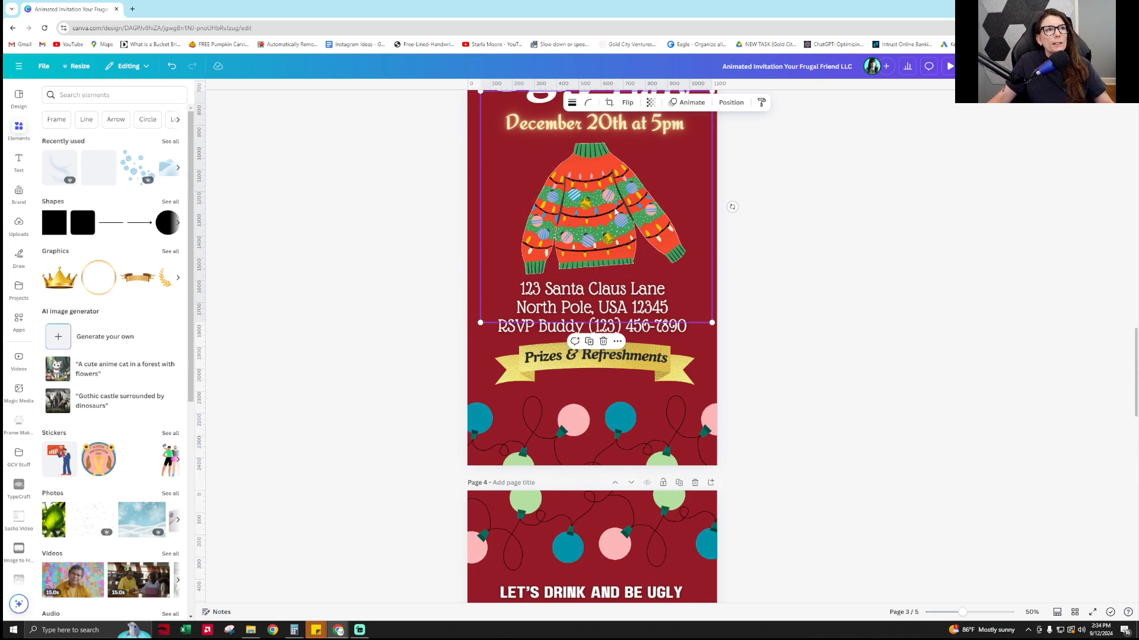
scroll(613, 207, down, 7)
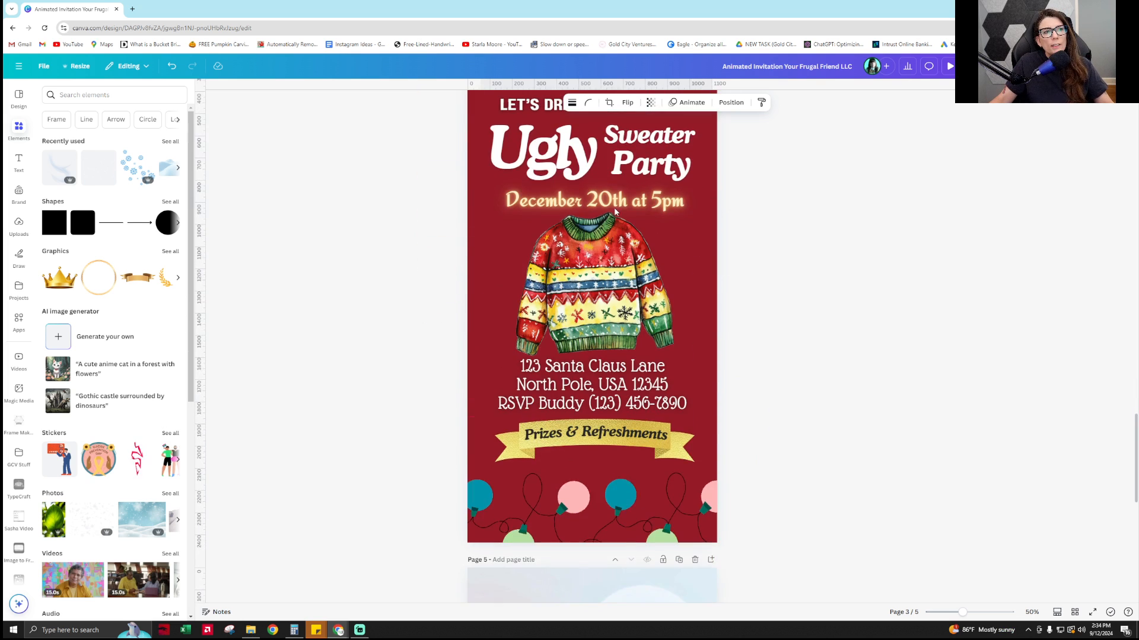
click(625, 268)
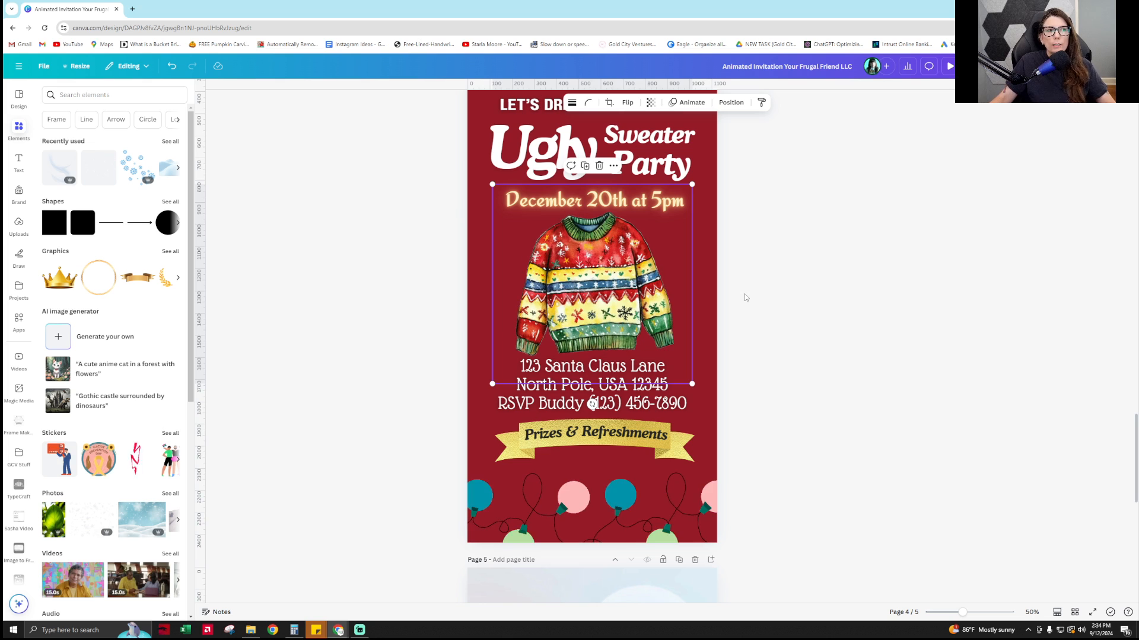
scroll(745, 294, up, 2)
click(782, 305)
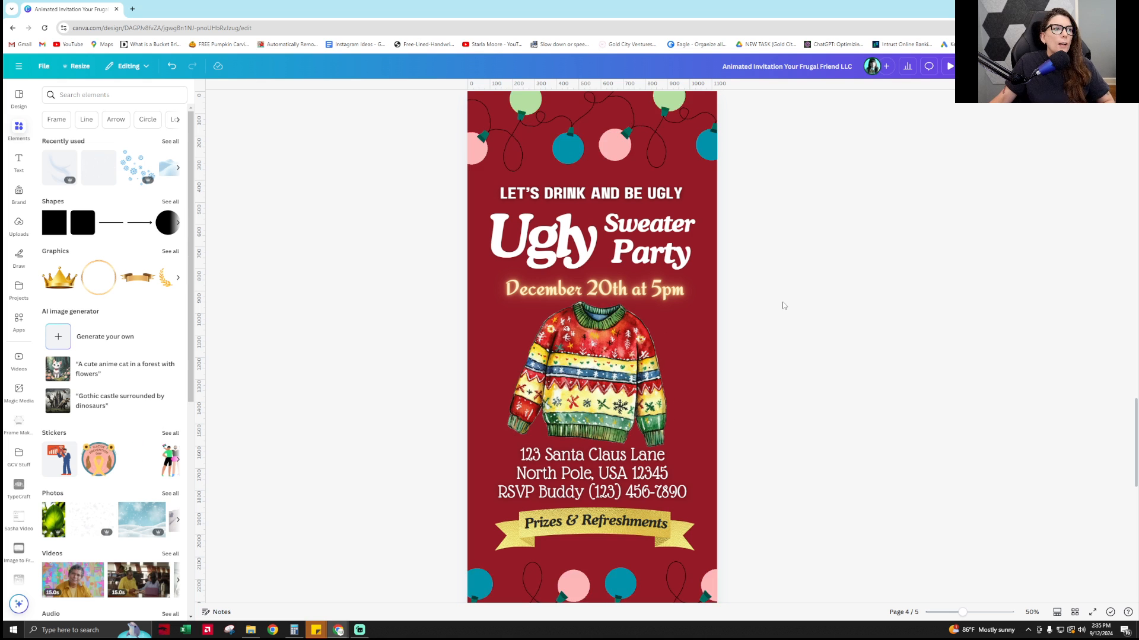
scroll(782, 306, down, 3)
scroll(783, 306, down, 4)
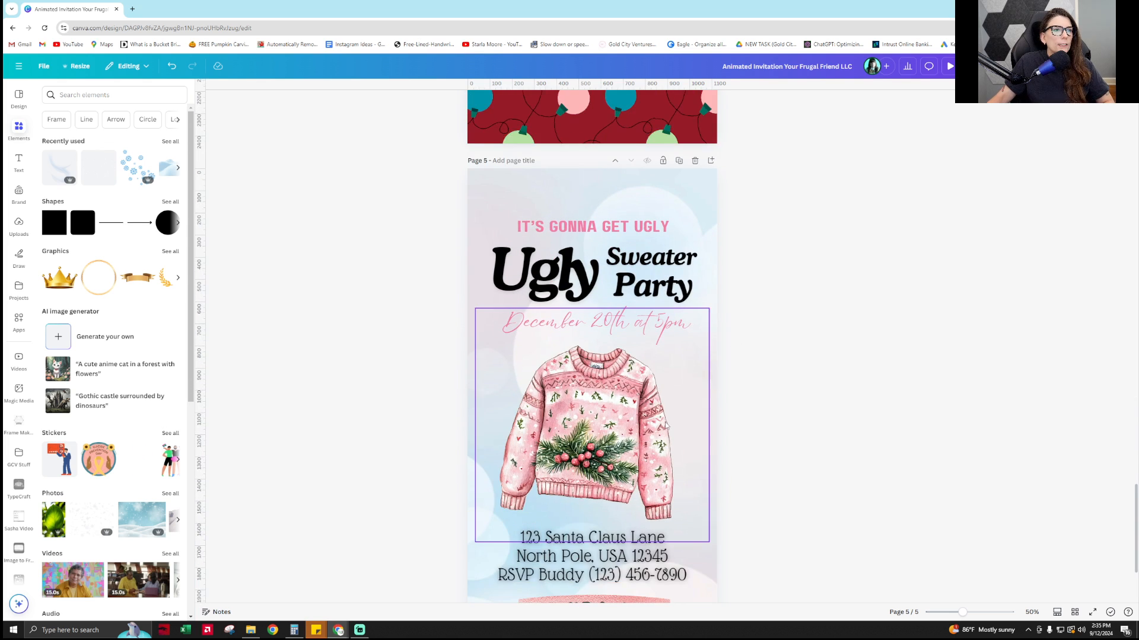
Examine the pink sweater and the video background on page 5, and return to page 3
click(706, 430)
scroll(709, 430, down, 1)
click(815, 431)
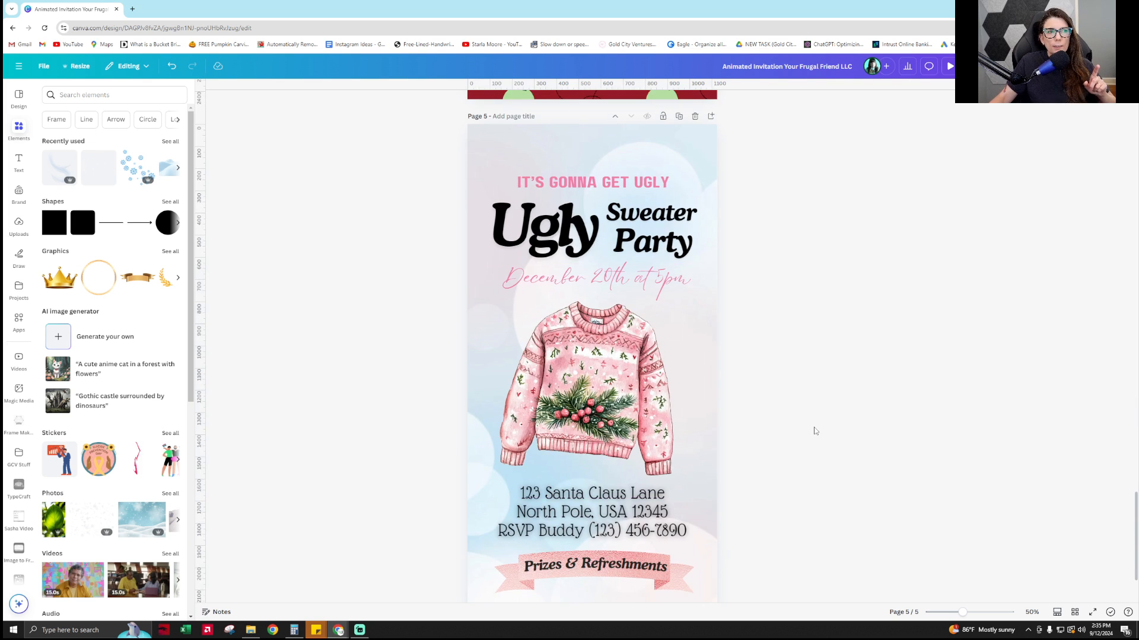
scroll(815, 431, down, 1)
click(705, 366)
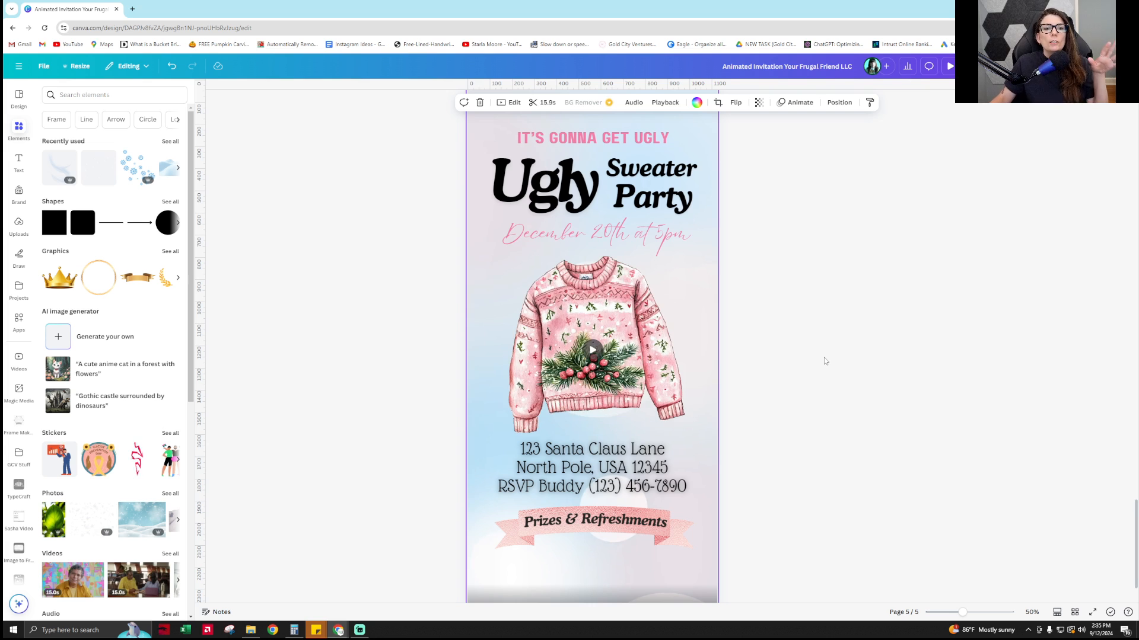
click(1024, 422)
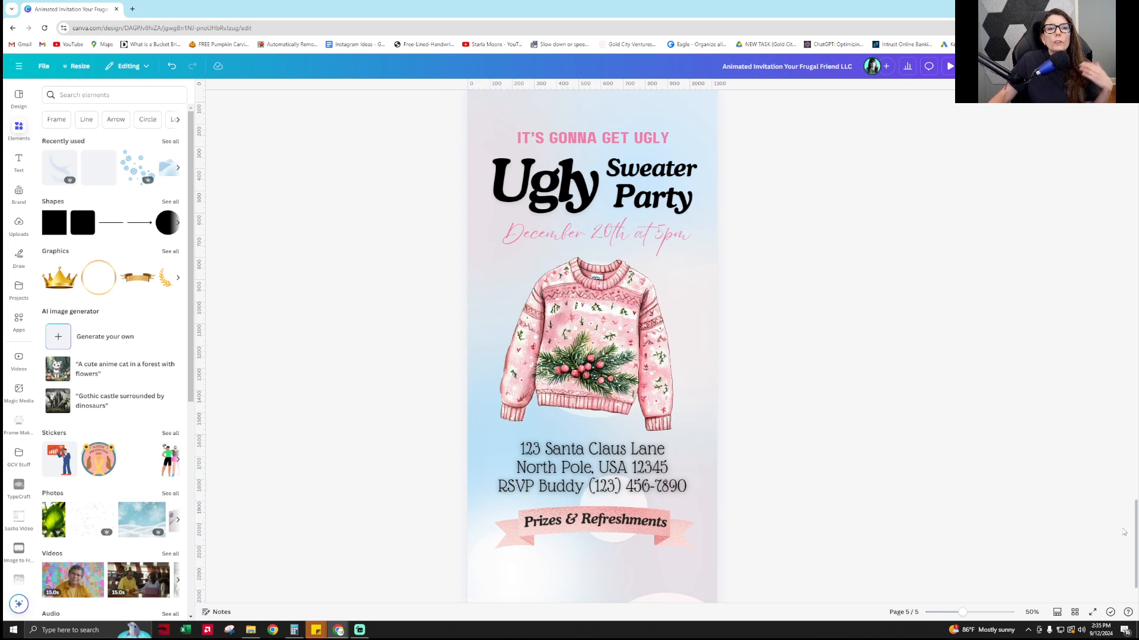
scroll(1110, 369, up, 15)
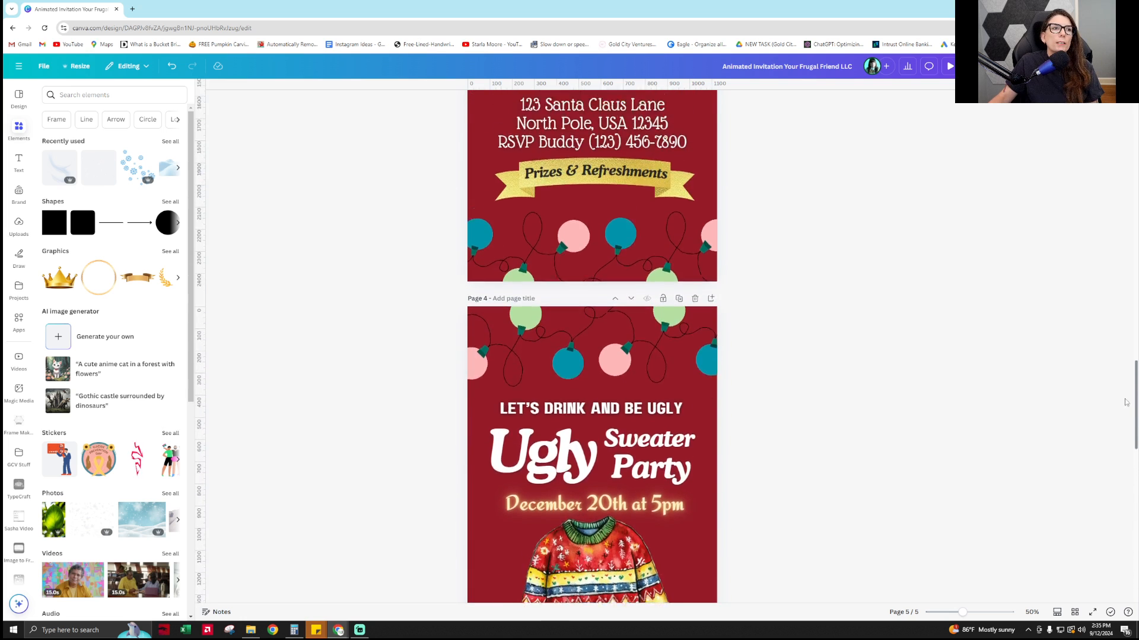
scroll(1108, 363, up, 3)
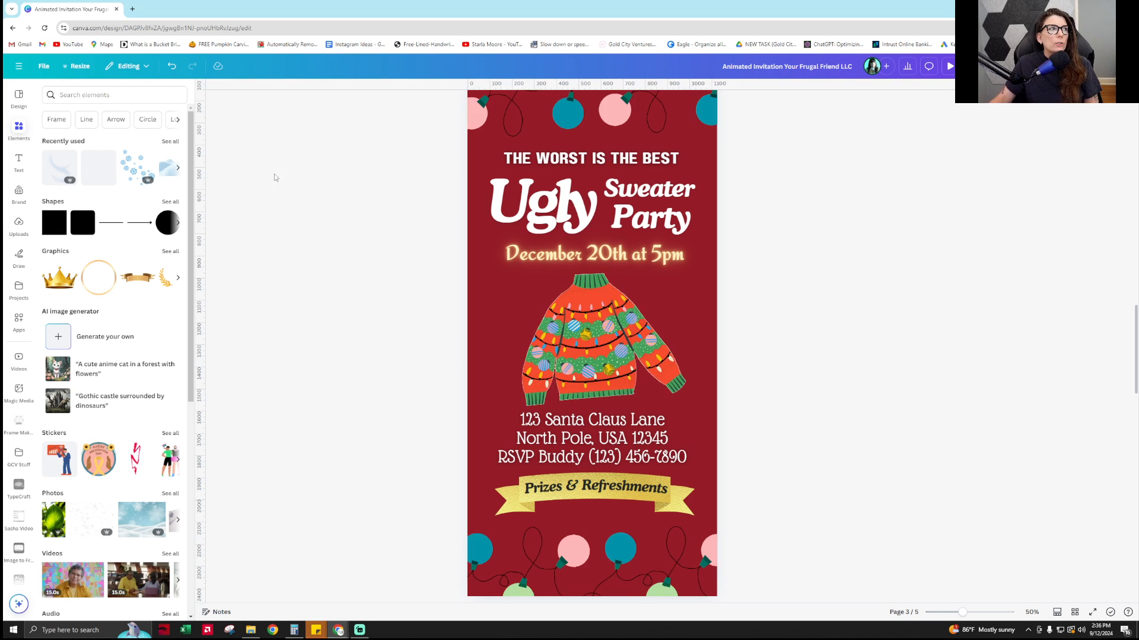
Search the elements library for "christmas" and filter the results to free items only
click(96, 95)
text(christmas)
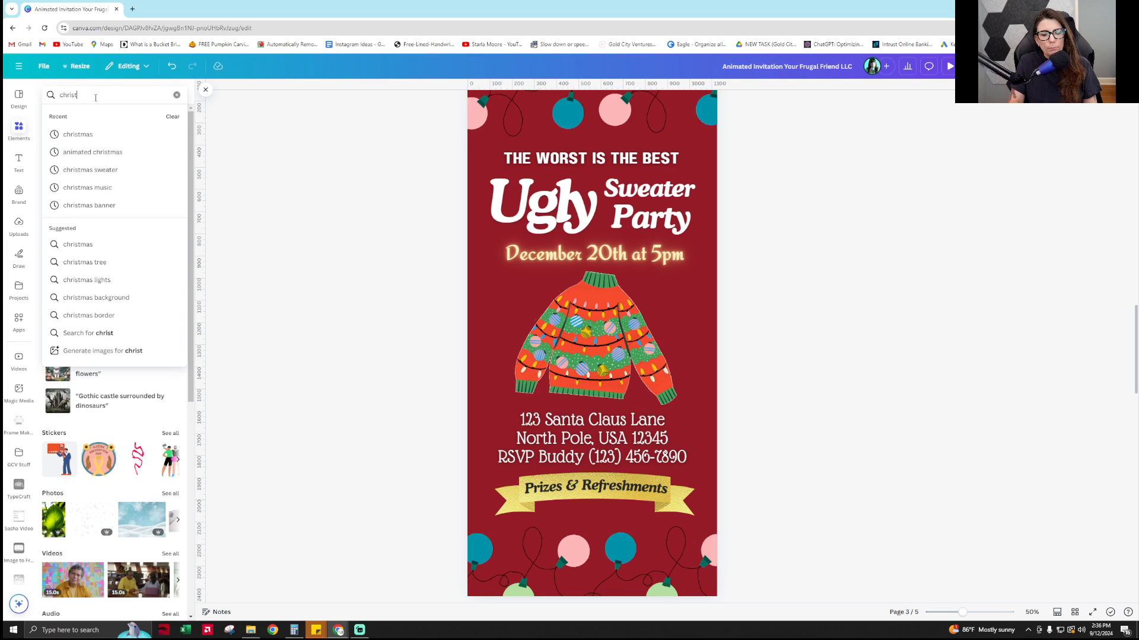
key(Return)
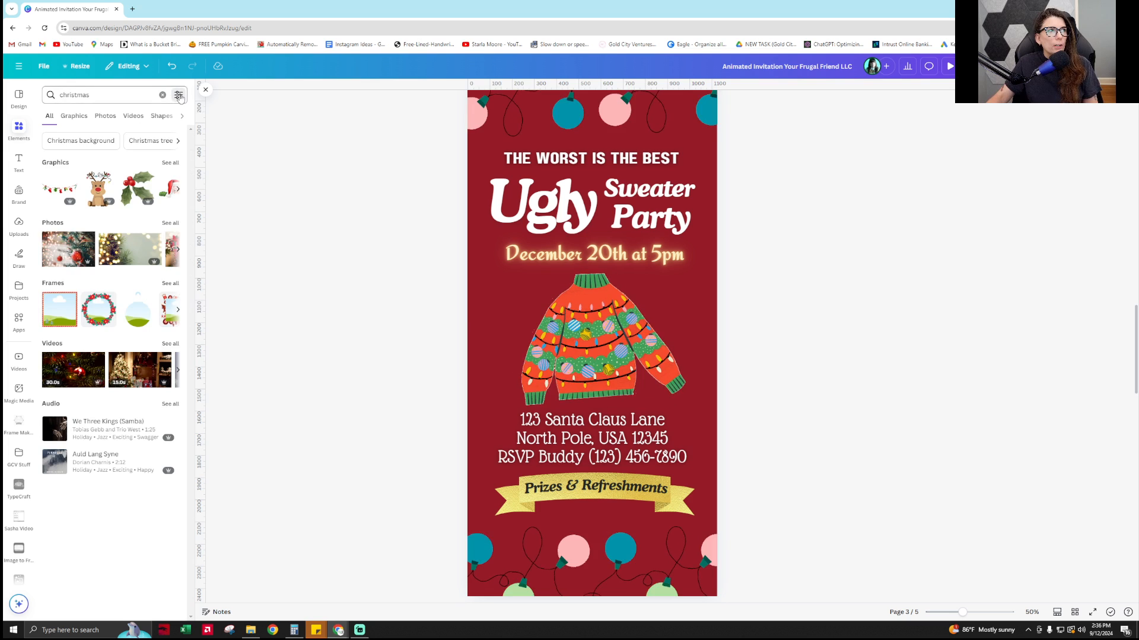
click(178, 96)
click(67, 302)
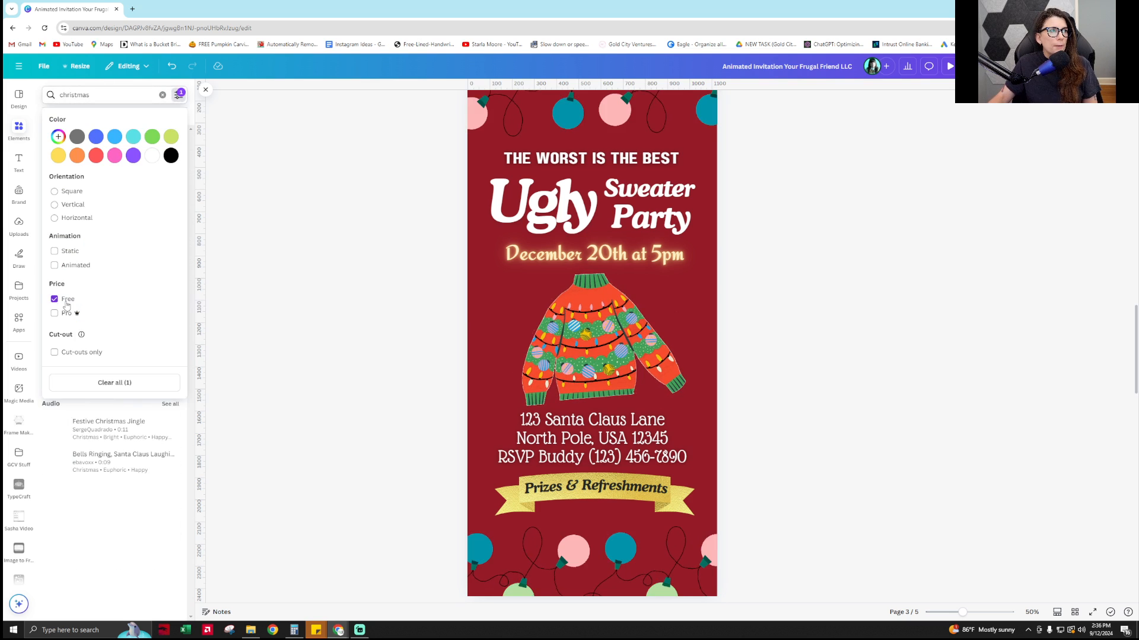
click(275, 332)
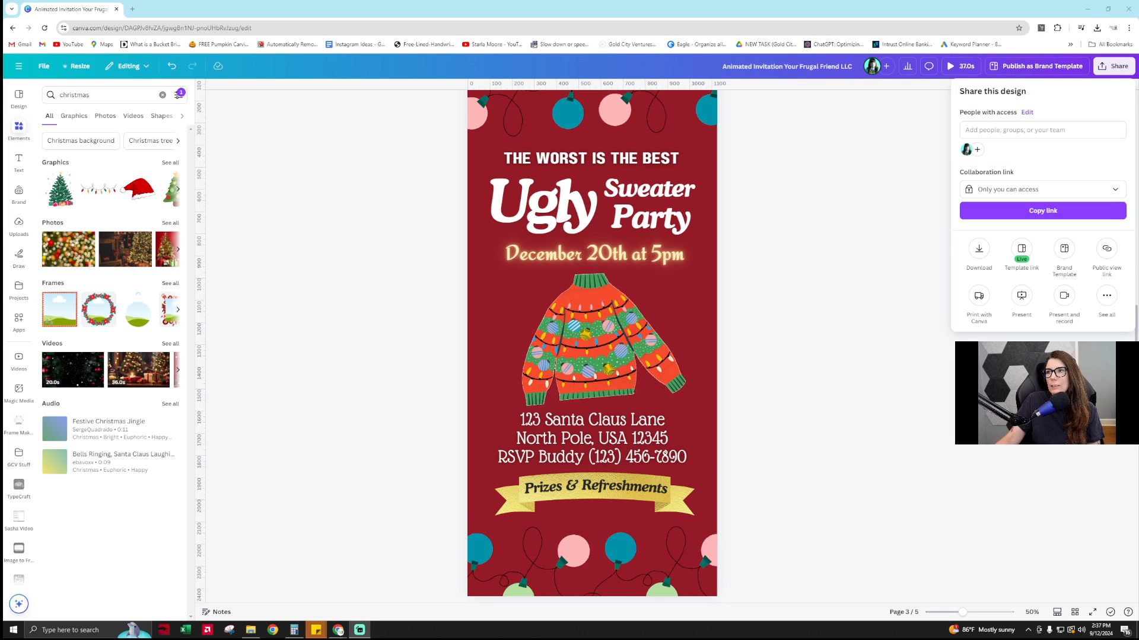
View the download settings for the invitation and close them without downloading
click(979, 251)
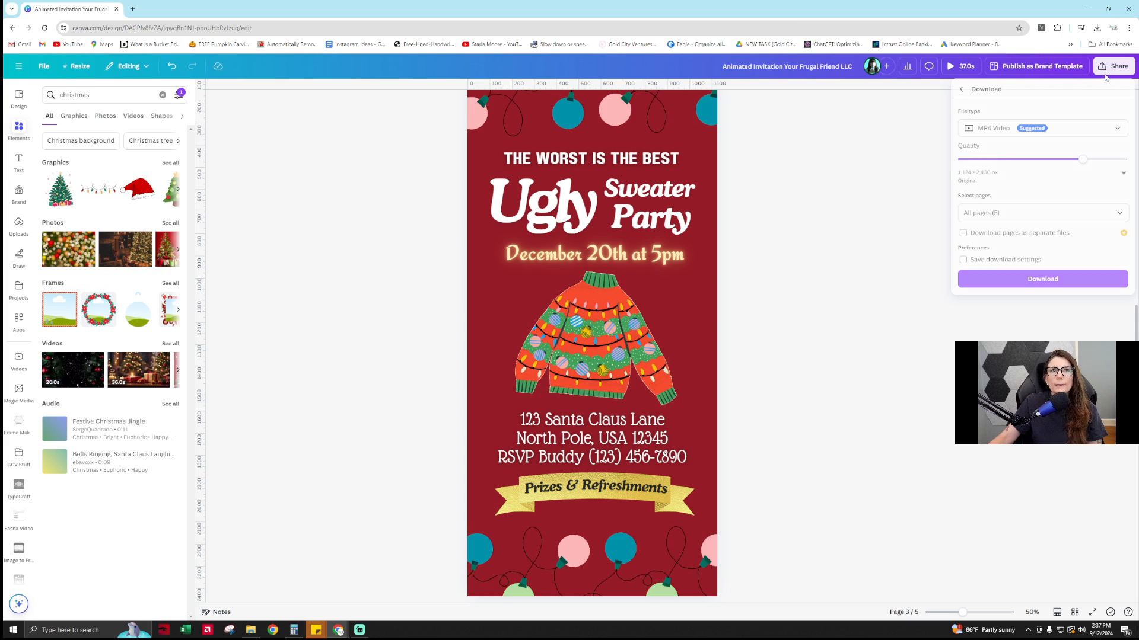
click(1108, 70)
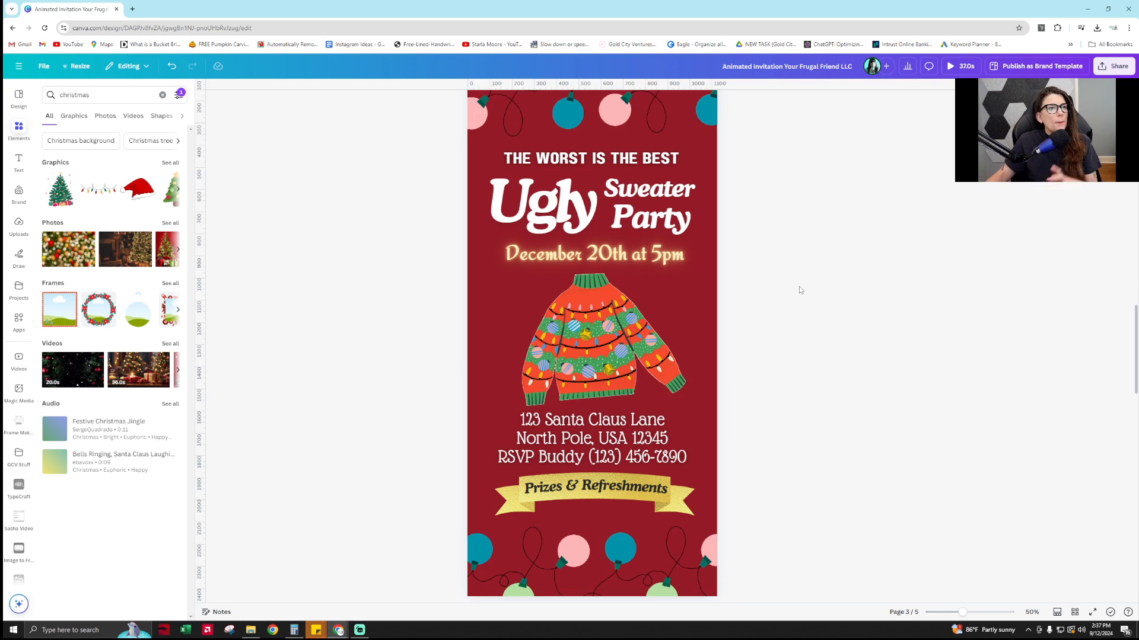
Create a new custom-size design 1125 px wide and 2436 px high from the invitation template
scroll(798, 286, up, 3)
scroll(799, 288, up, 15)
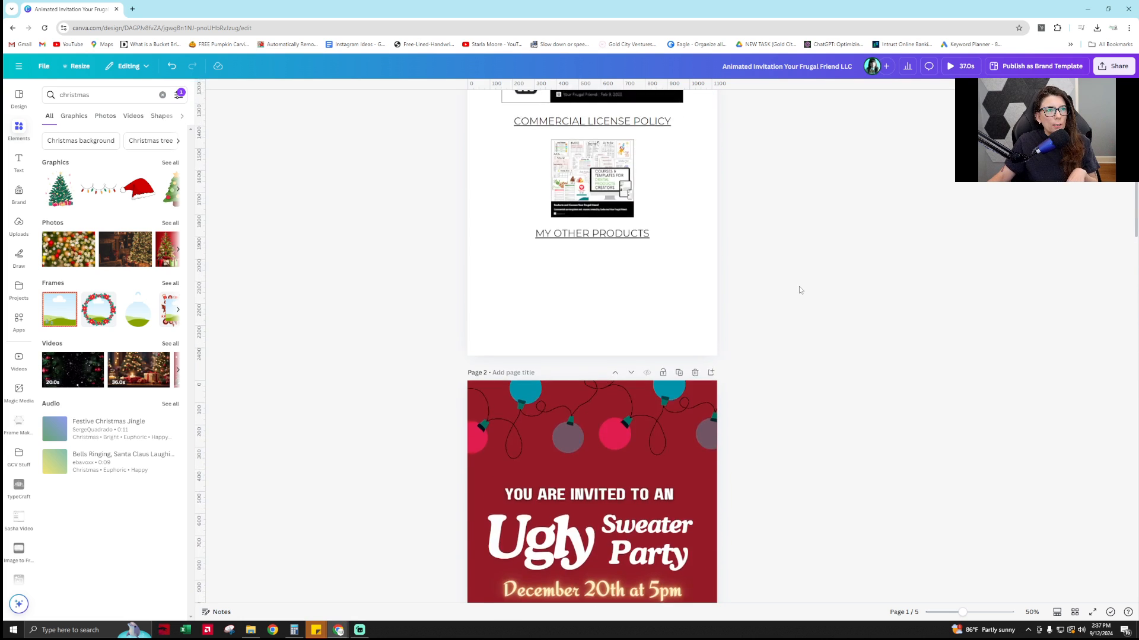
scroll(799, 289, down, 8)
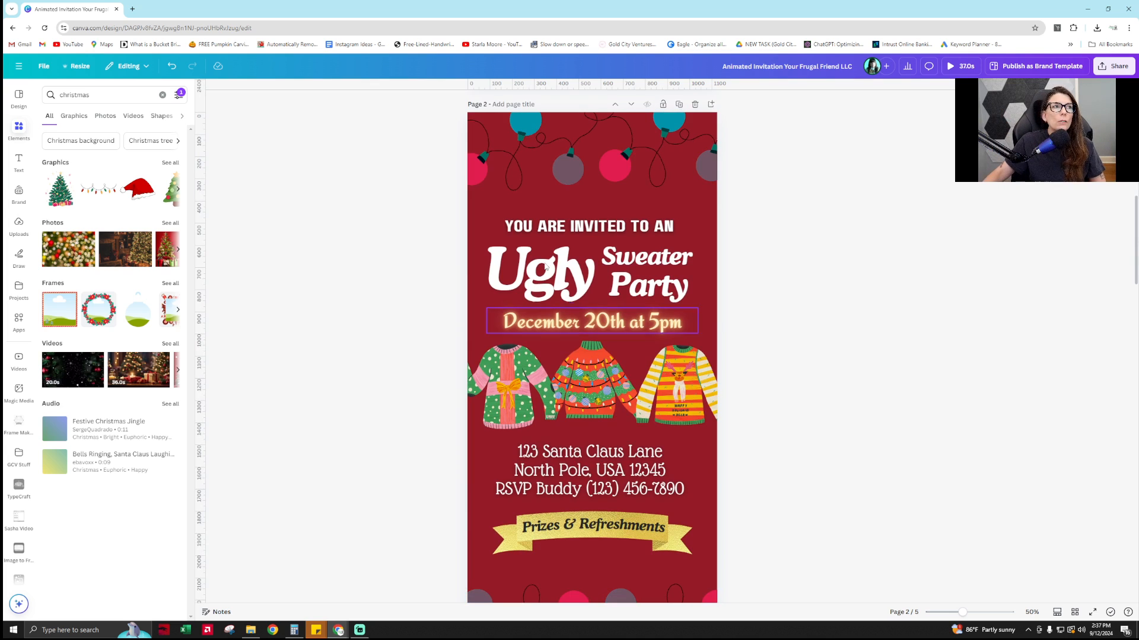
click(45, 66)
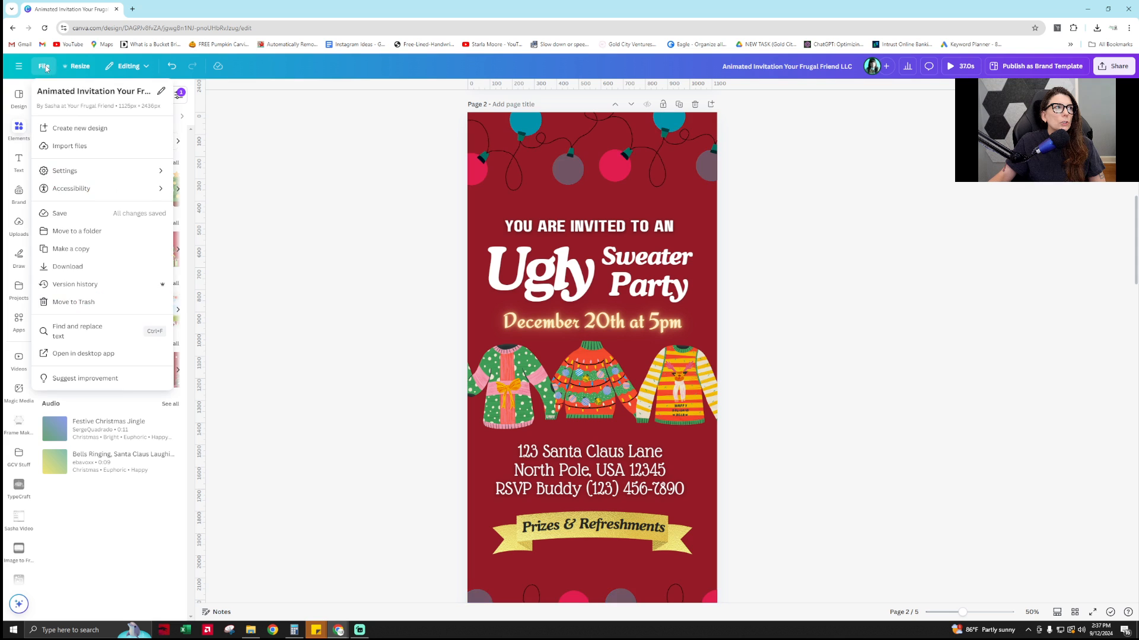
click(135, 127)
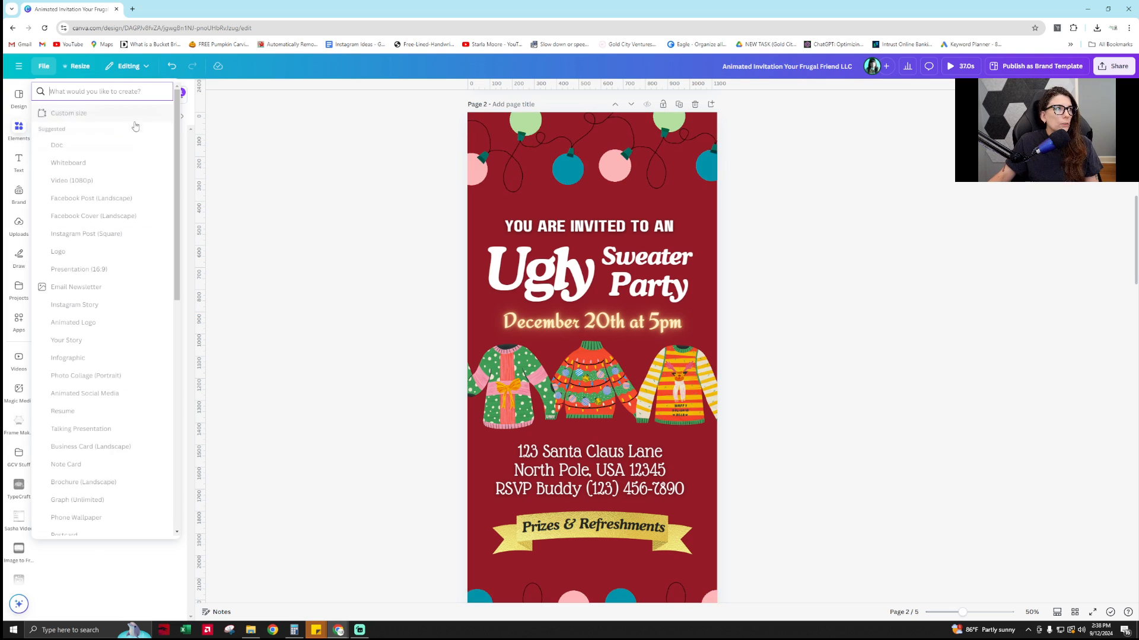
click(66, 119)
text(1125)
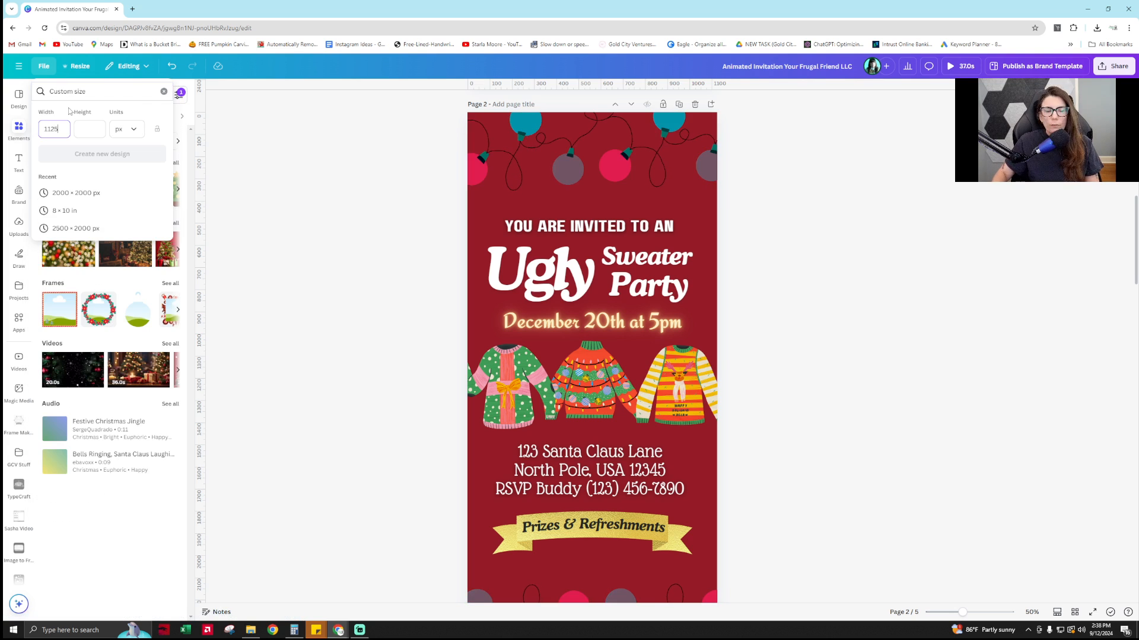
key(Tab)
text(2436)
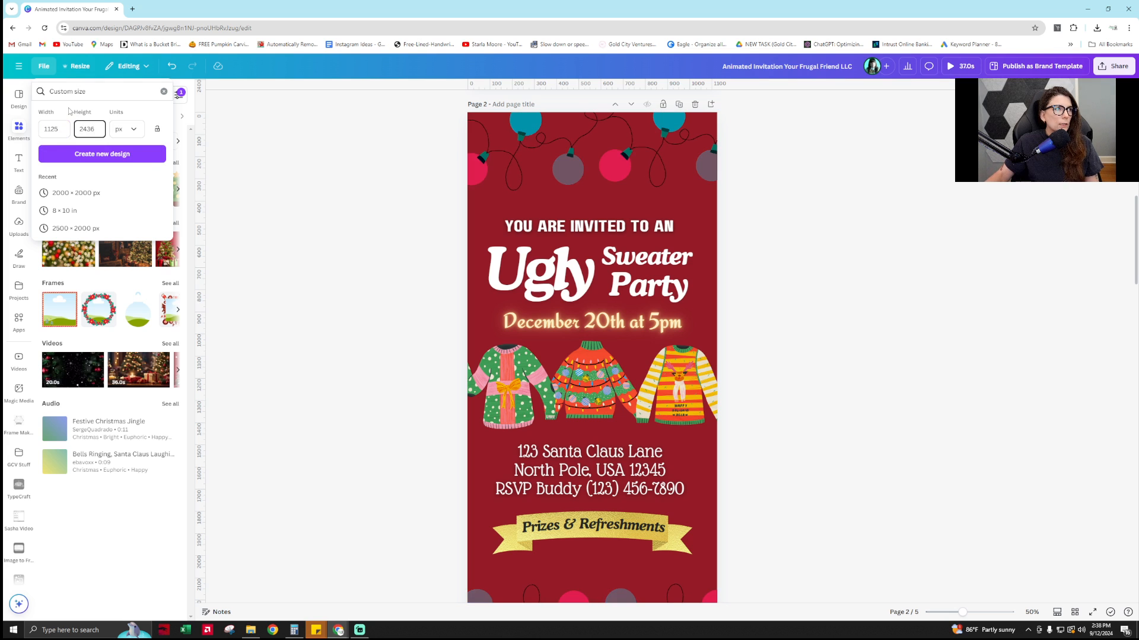
click(122, 154)
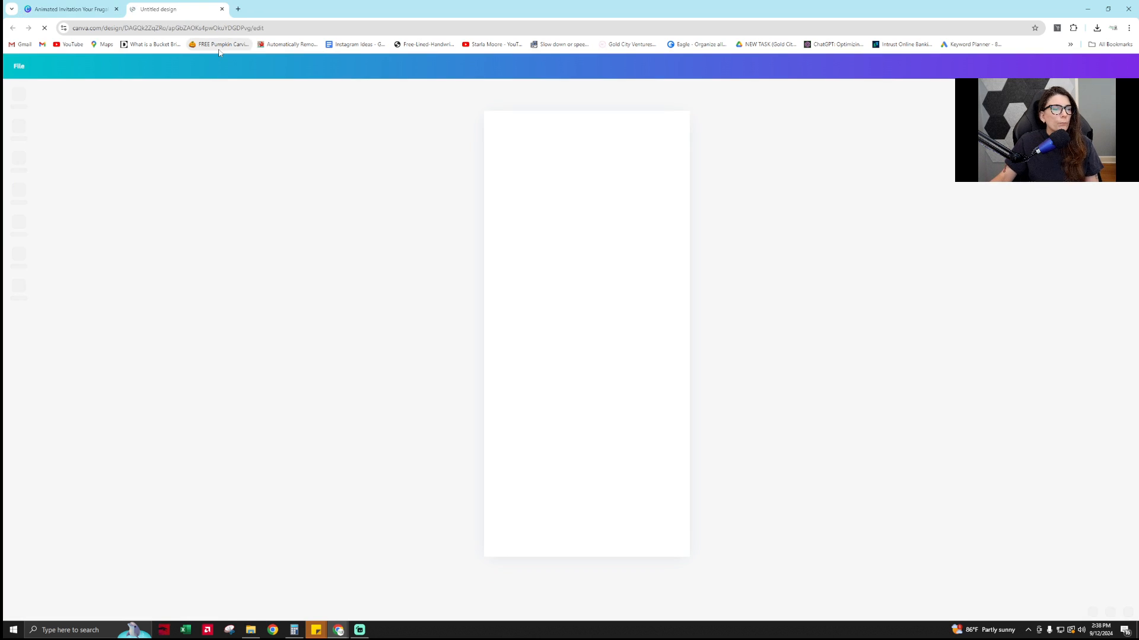
Copy all elements of the invitation template's page 2 and paste them onto the blank page of the new design
click(72, 8)
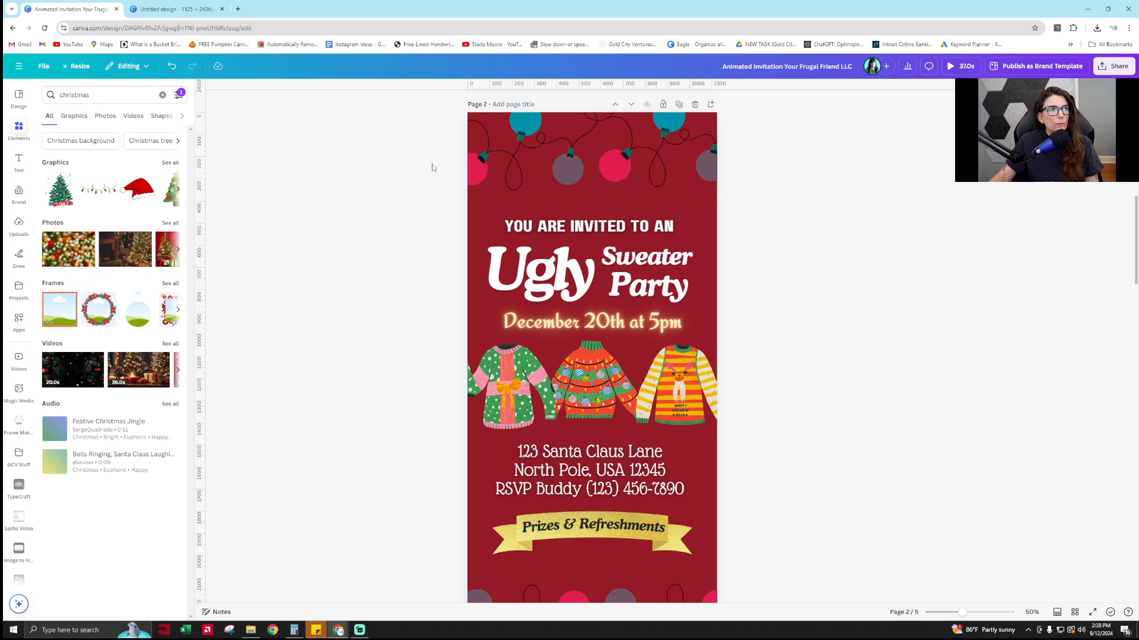
drag(429, 131, 768, 609)
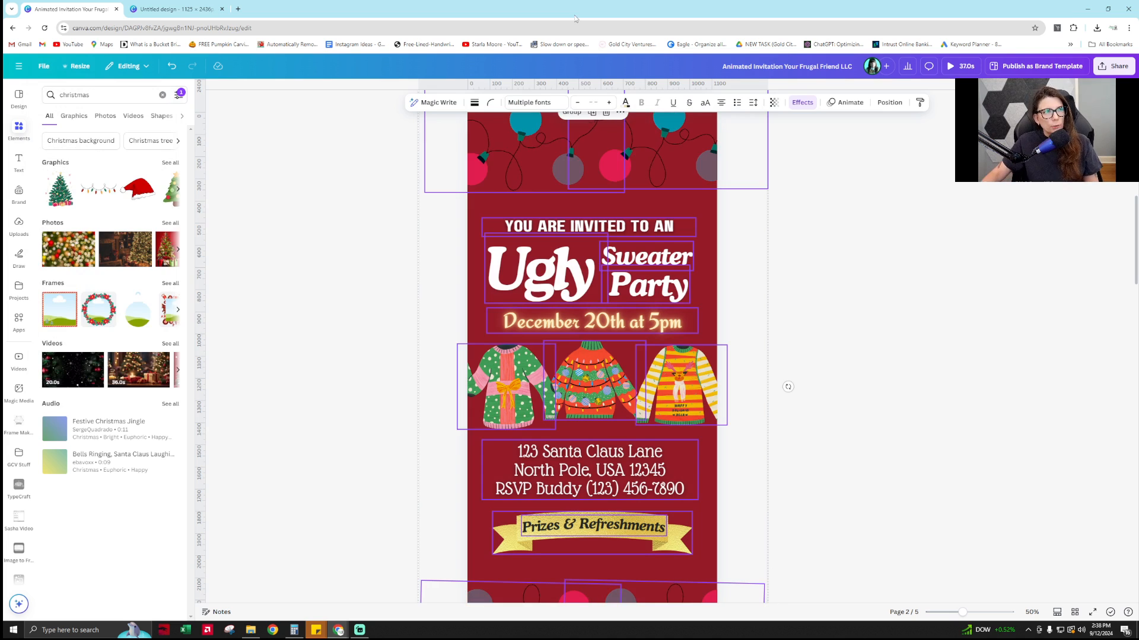
right_click(653, 159)
click(676, 171)
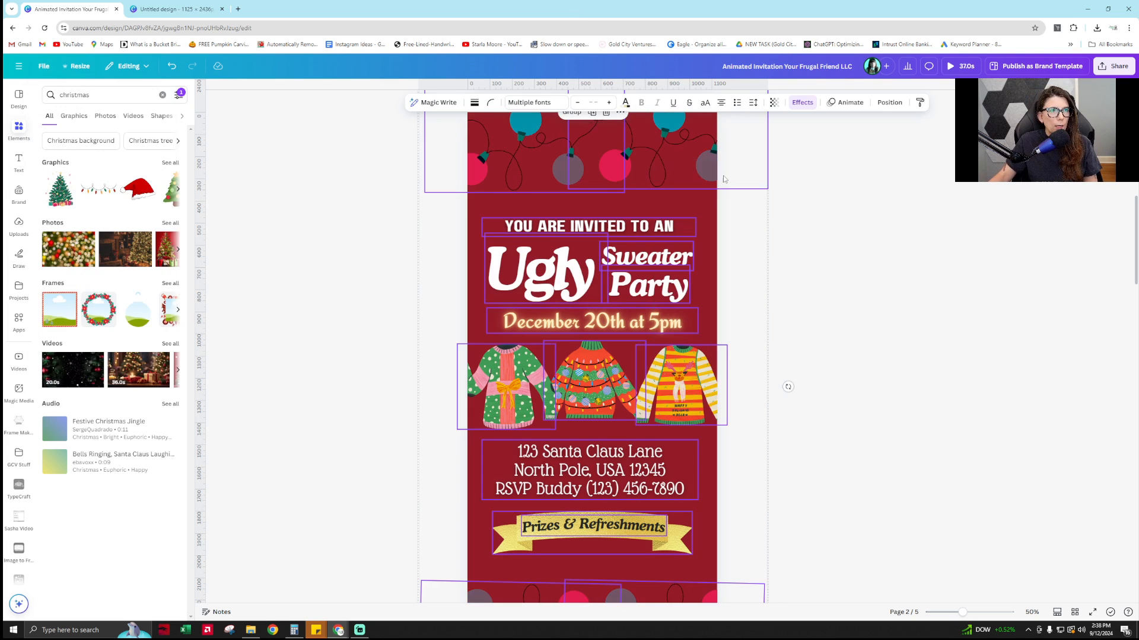
click(172, 9)
click(614, 220)
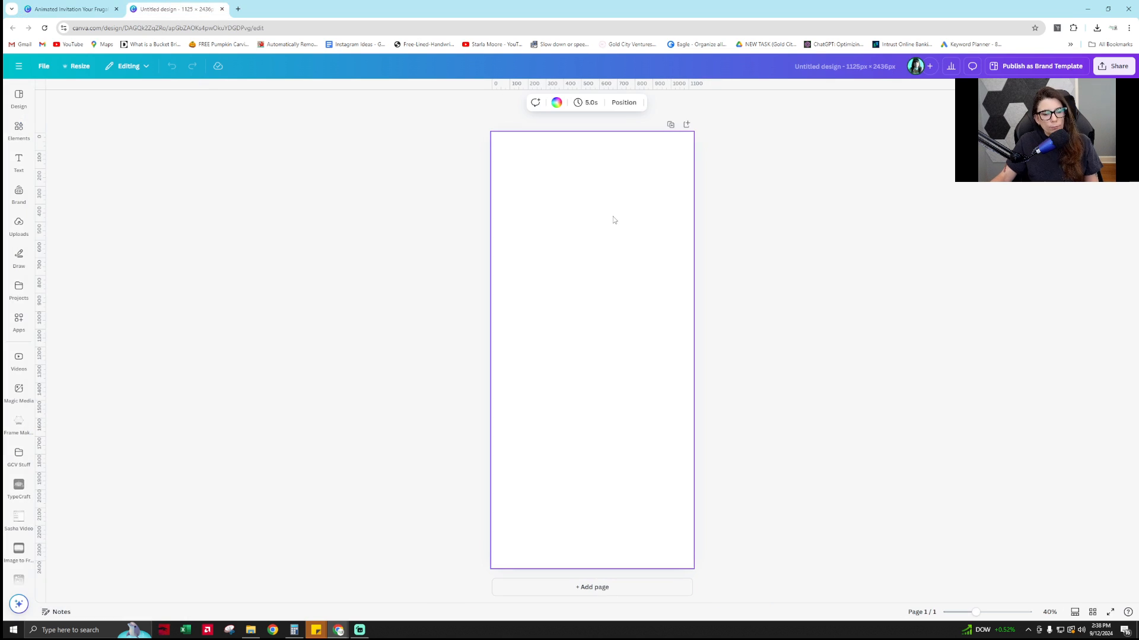
key(ctrl+v)
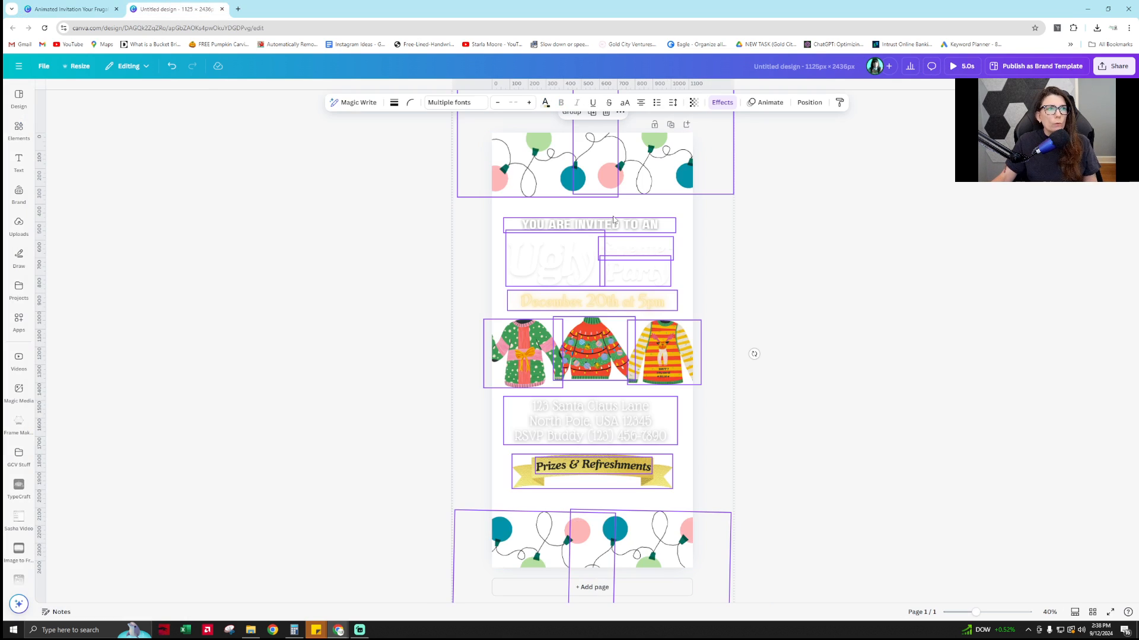
click(813, 251)
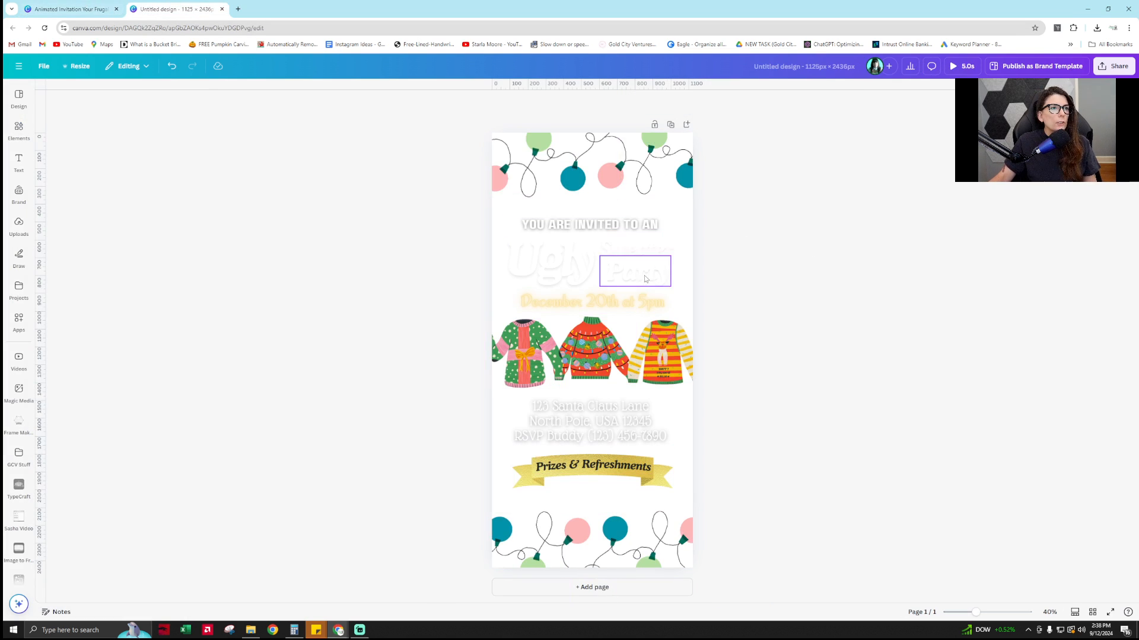
Copy the hex code of the red background colour on page 2 of the invitation template
click(74, 14)
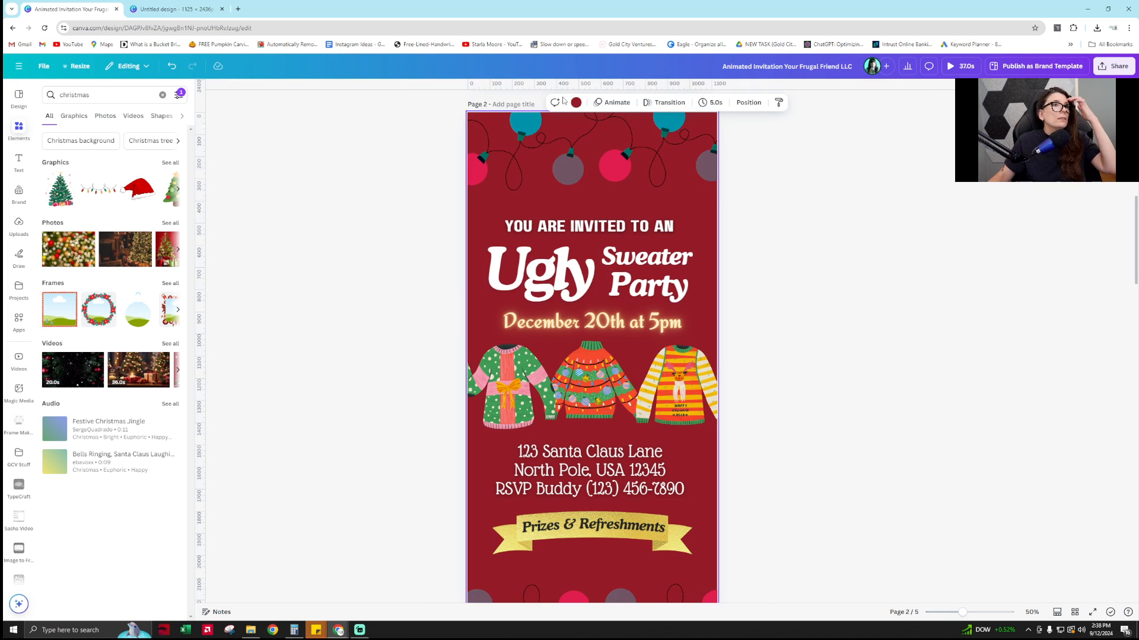
click(576, 102)
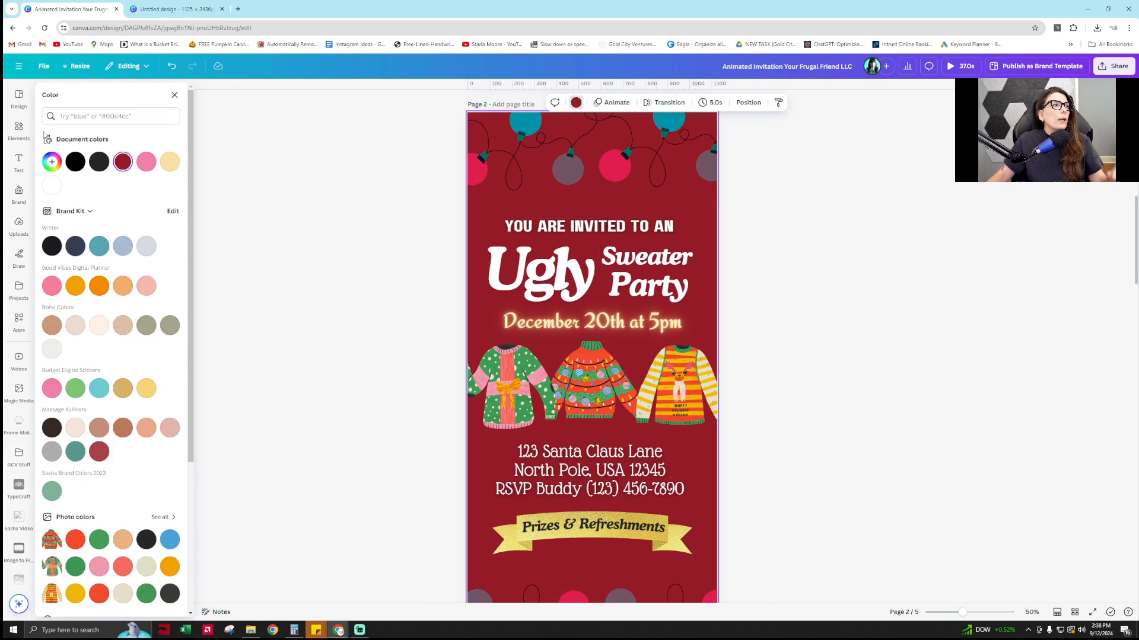
click(52, 162)
key(ctrl+c)
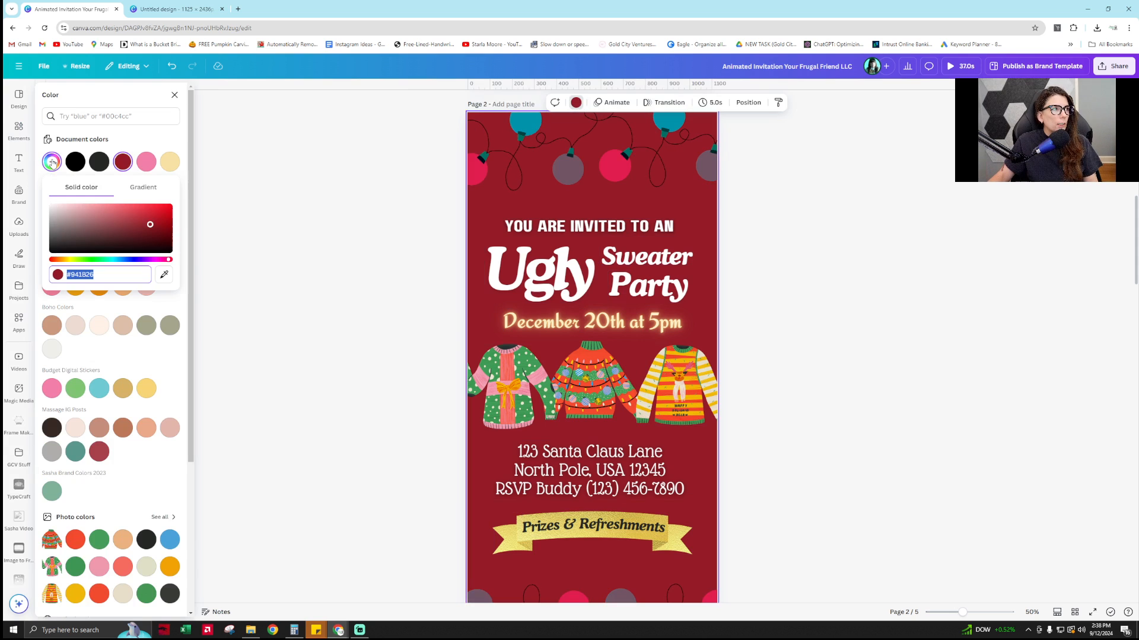
right_click(98, 272)
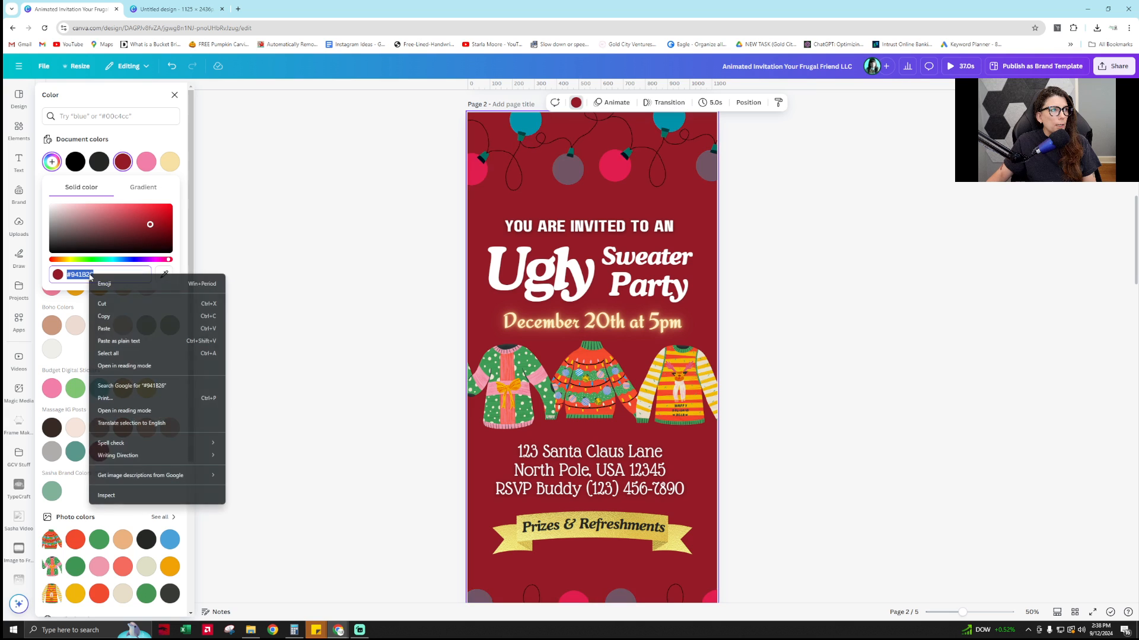
click(112, 319)
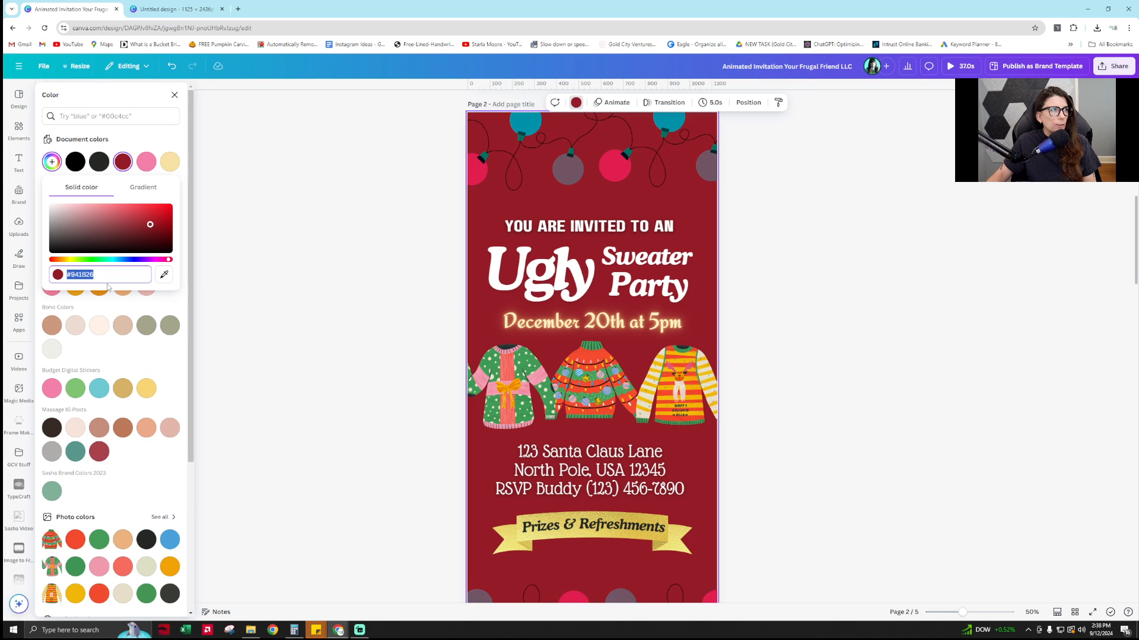
Set the background colour of the new design's page to the copied red, #941B26
click(167, 8)
click(497, 223)
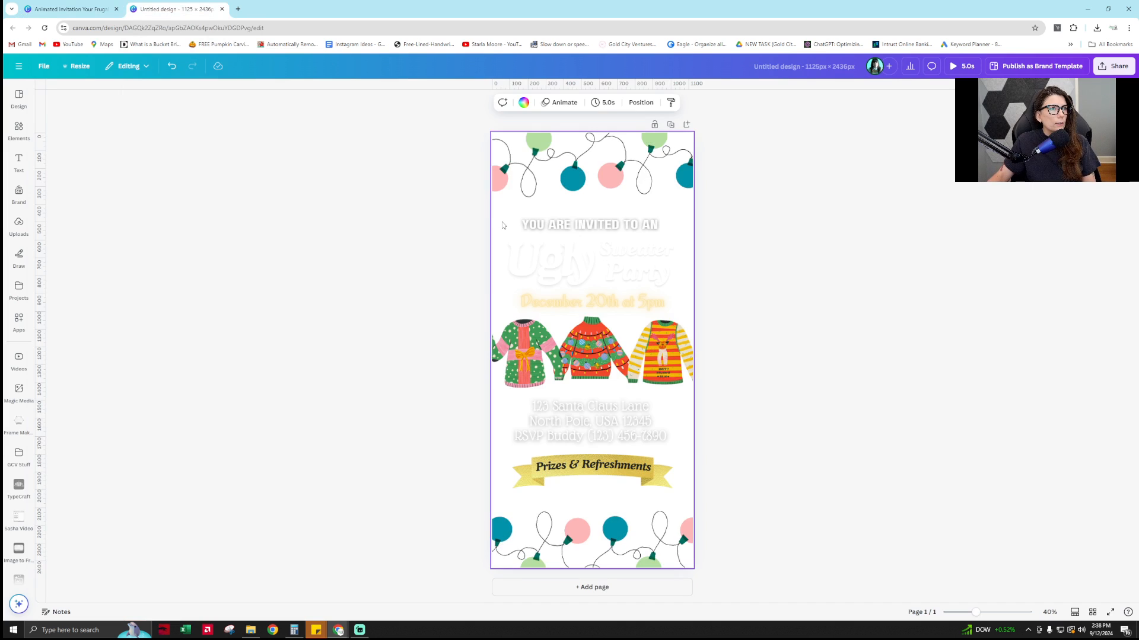
click(524, 102)
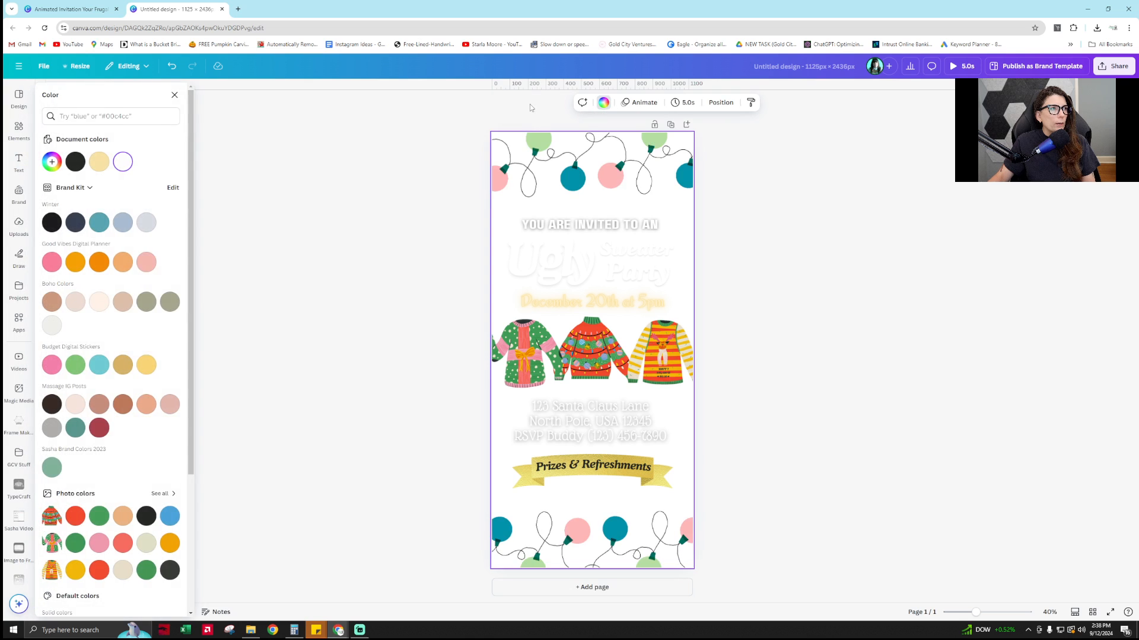
click(50, 167)
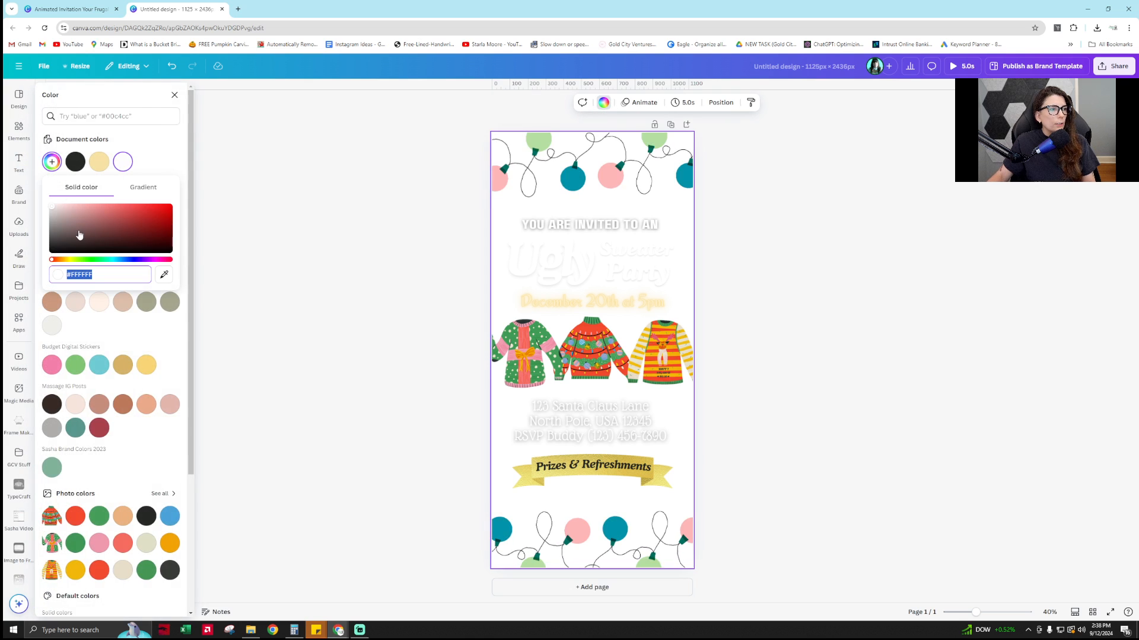
key(ctrl+v)
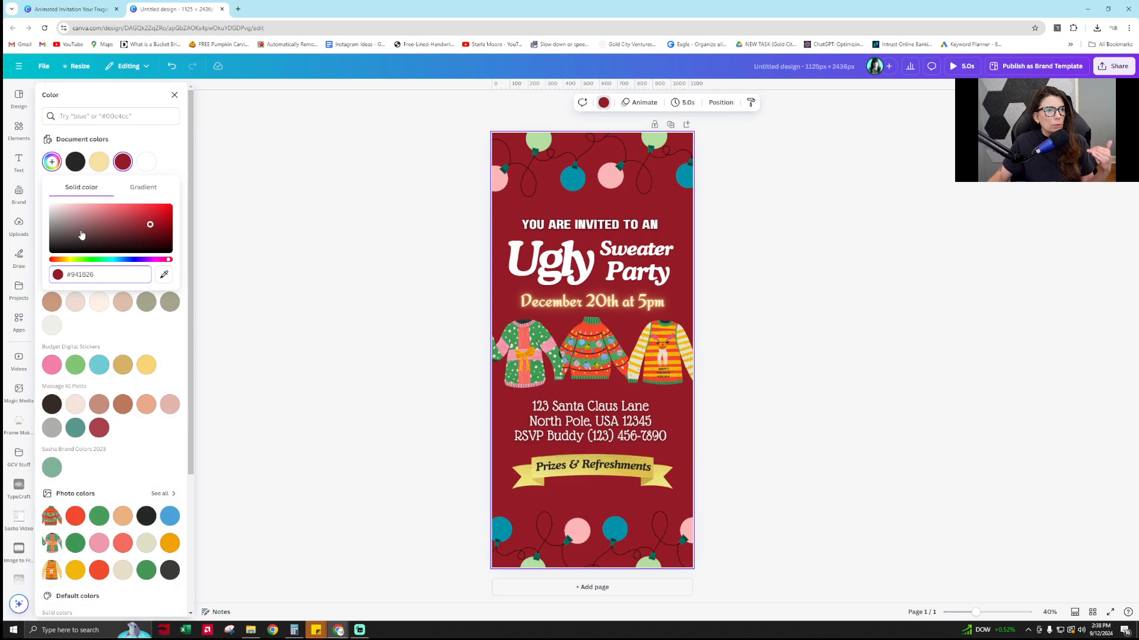
Paste the copied hex code into the background colour again and reset it to #941B26
right_click(78, 270)
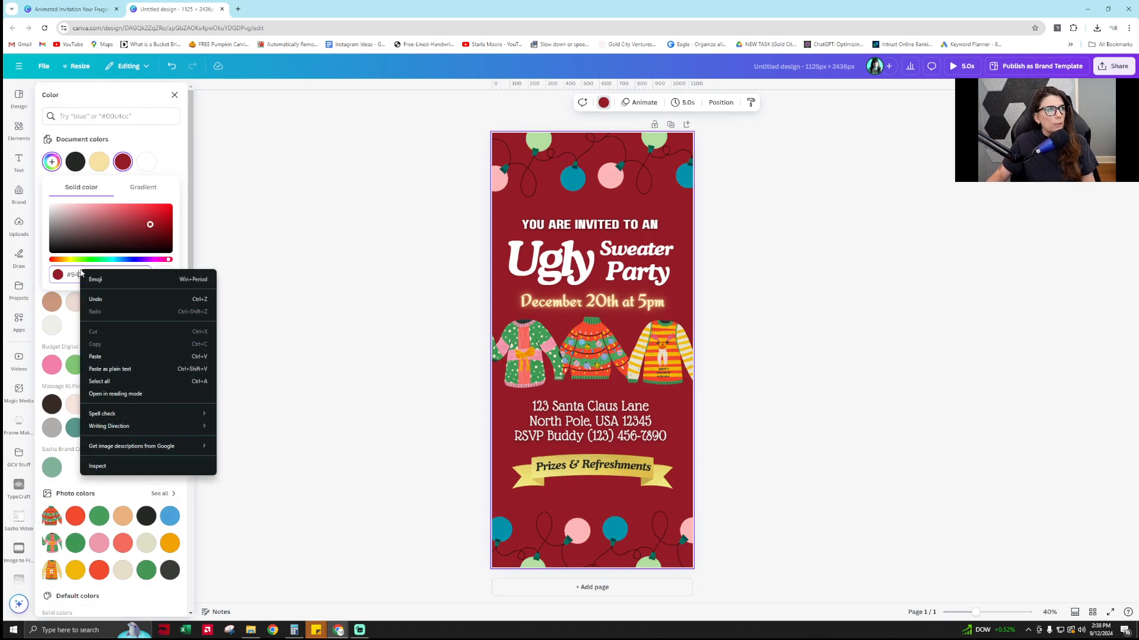
click(133, 356)
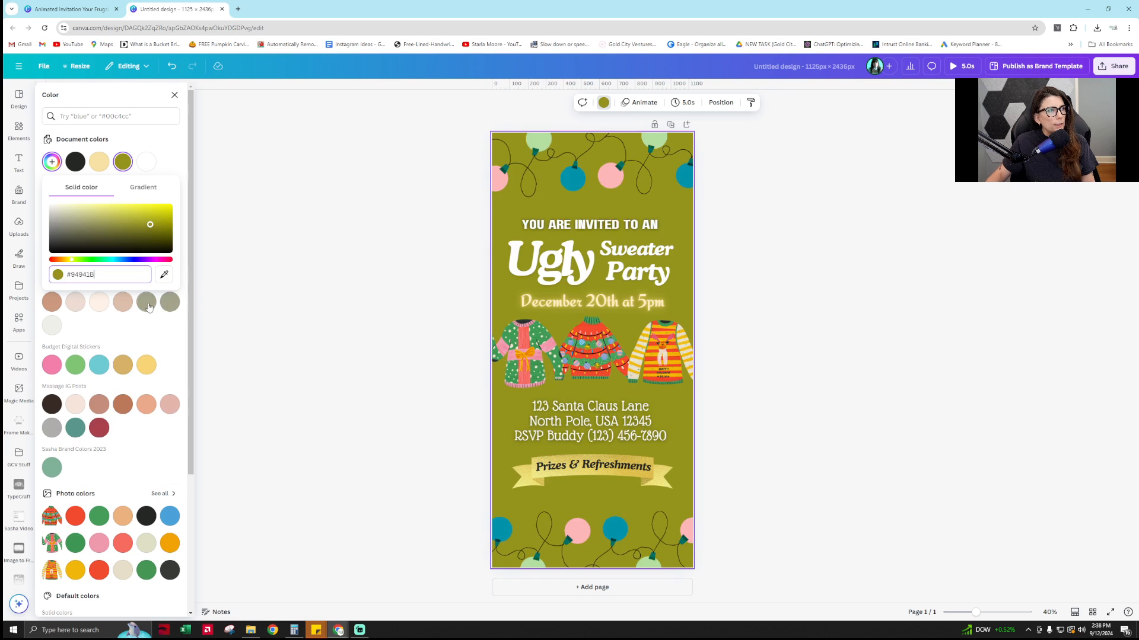
click(101, 275)
key(ctrl+v)
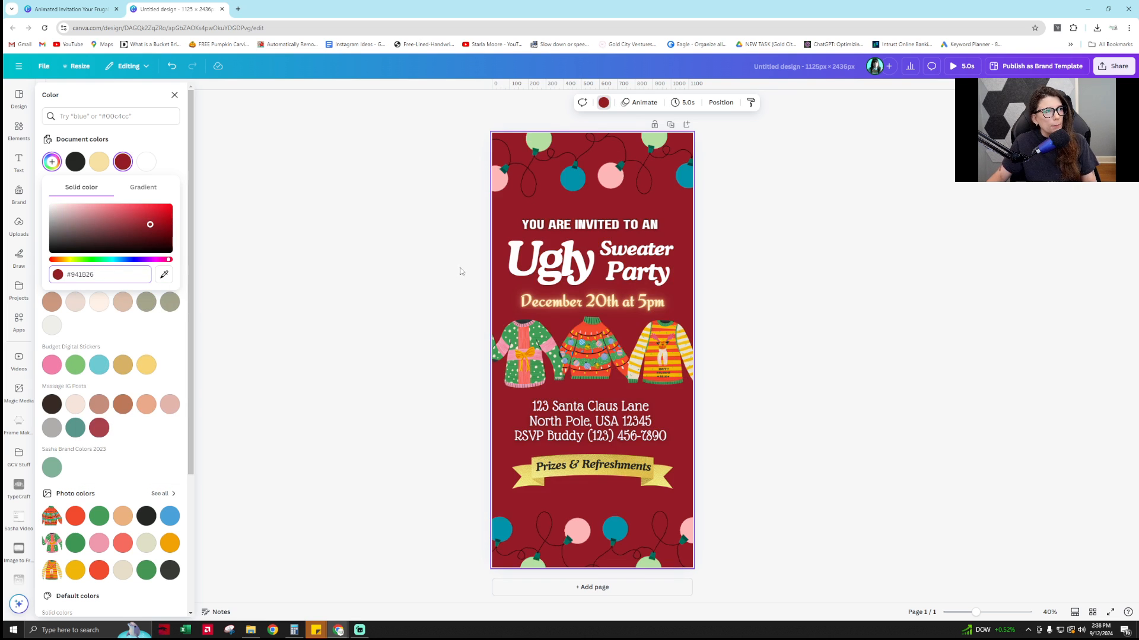
click(888, 383)
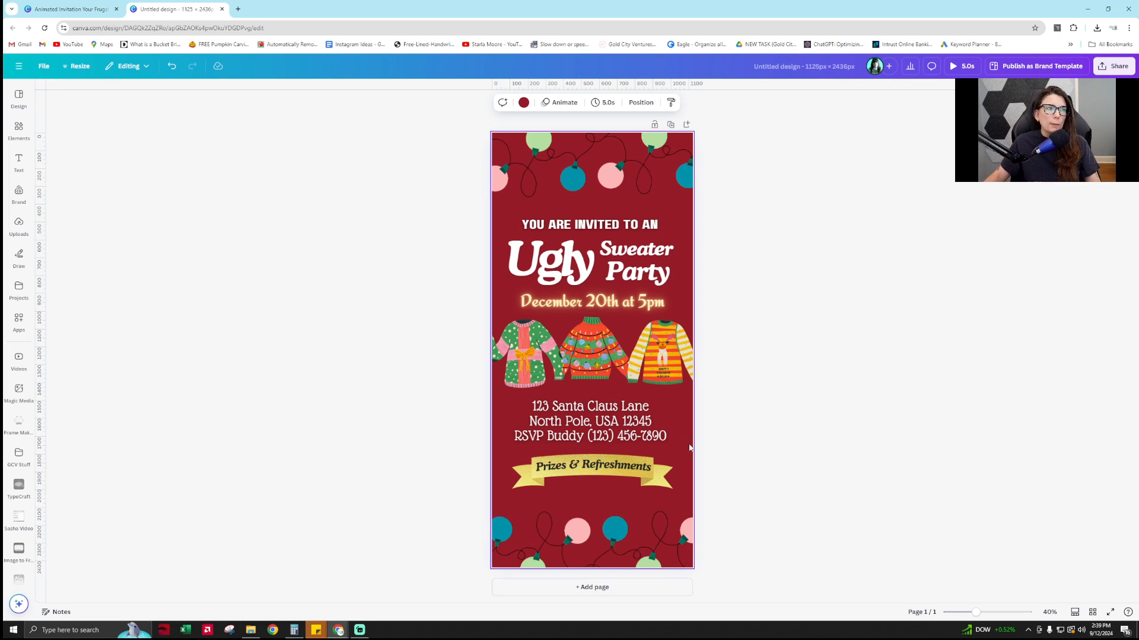
double_click(642, 435)
click(810, 439)
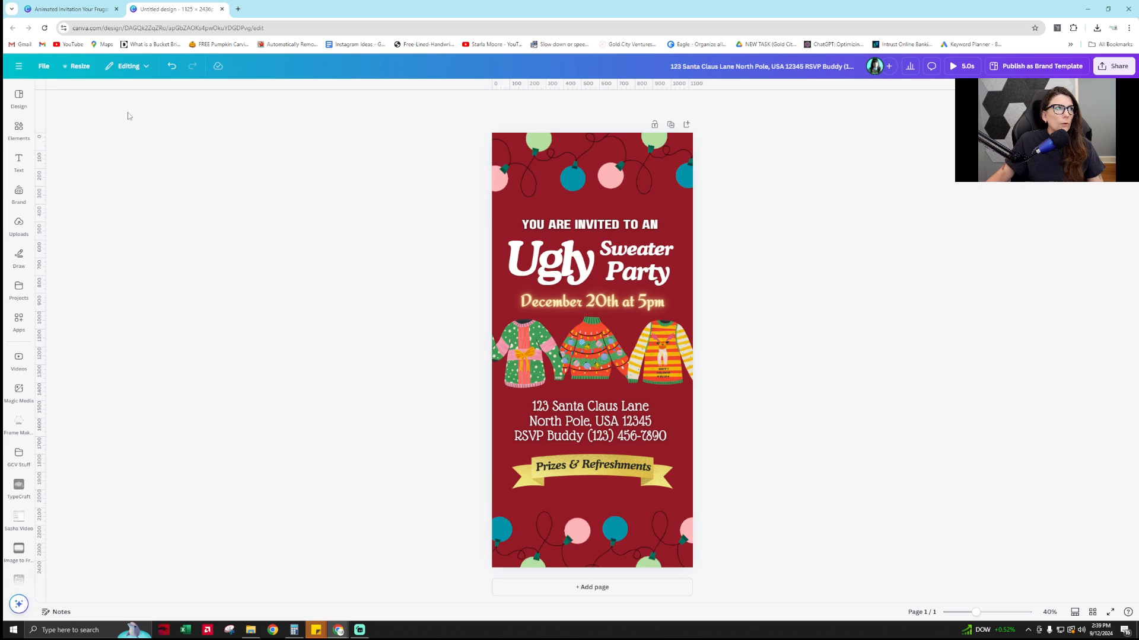
Create another blank custom-size design of 1125 × 2436 px for building an invitation from scratch
click(48, 66)
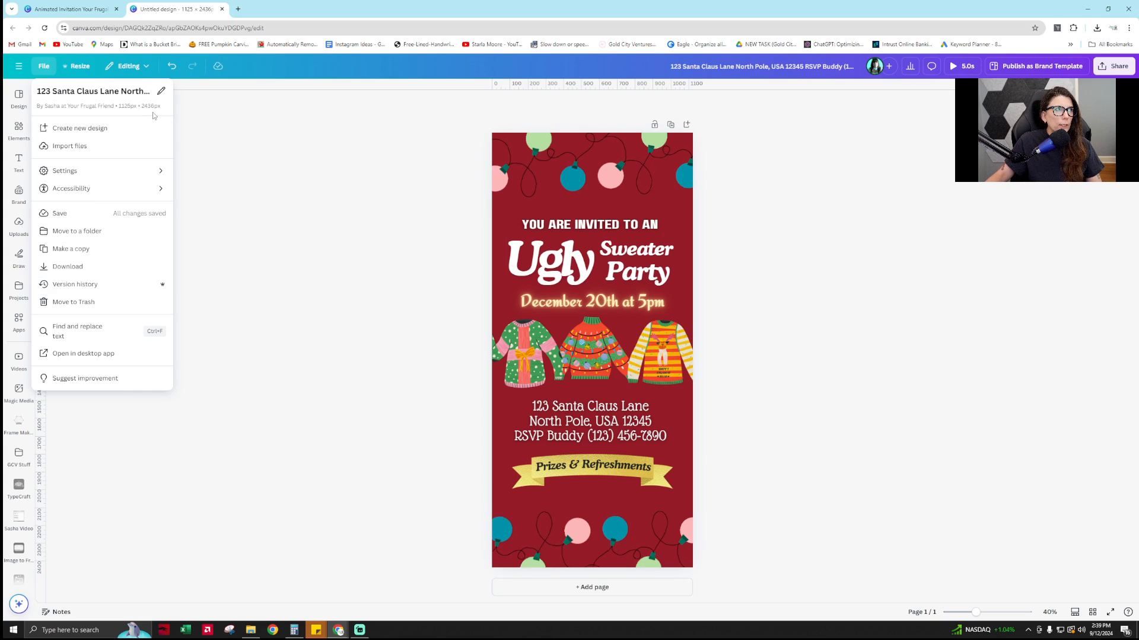
click(116, 128)
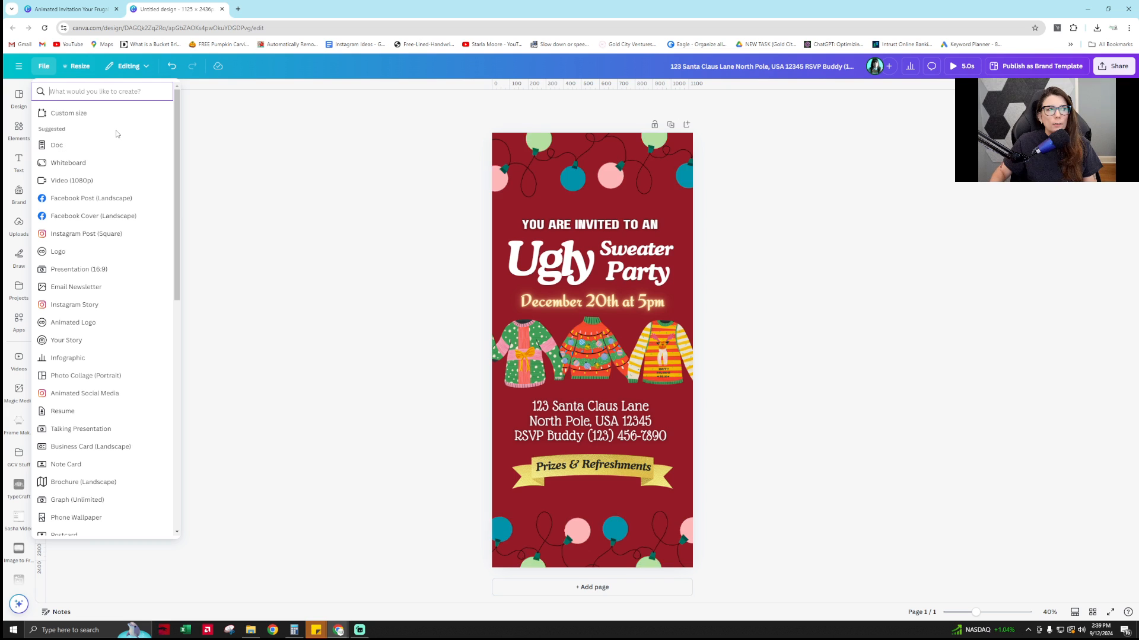
click(117, 115)
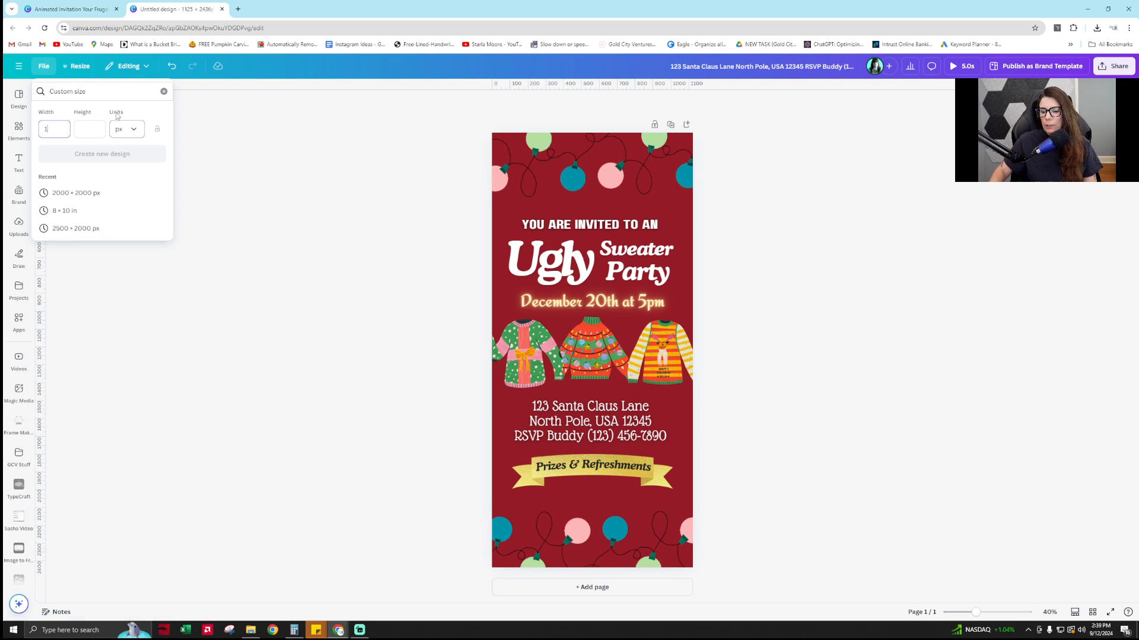
text(1125)
key(Tab)
text(2436)
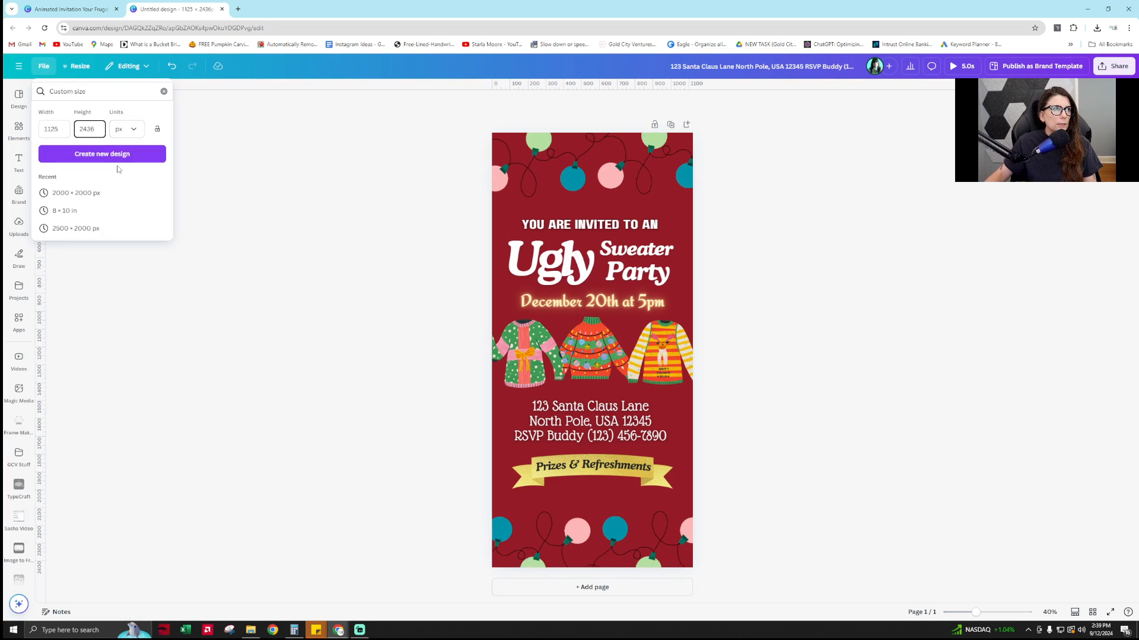
click(106, 155)
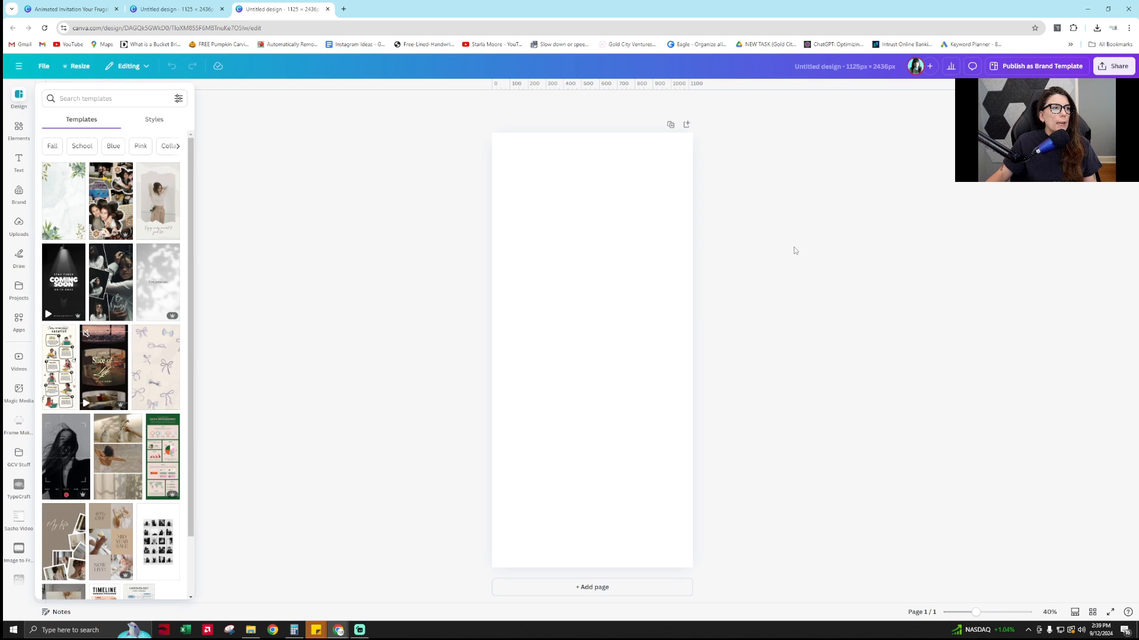
View the elements library and the text options for the blank design
click(628, 325)
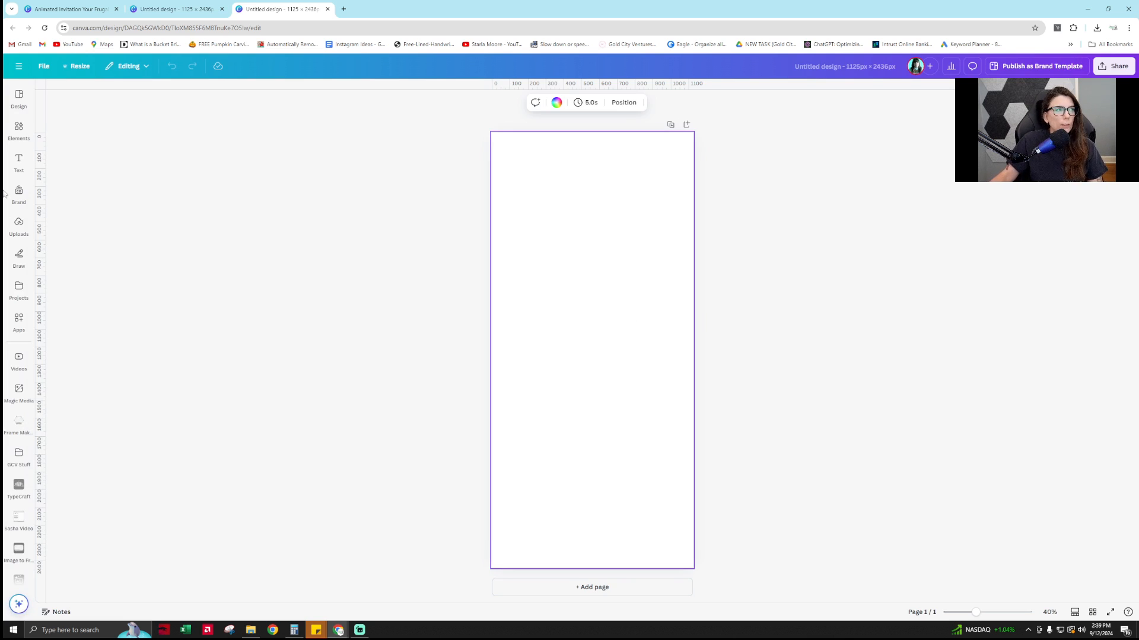
click(19, 130)
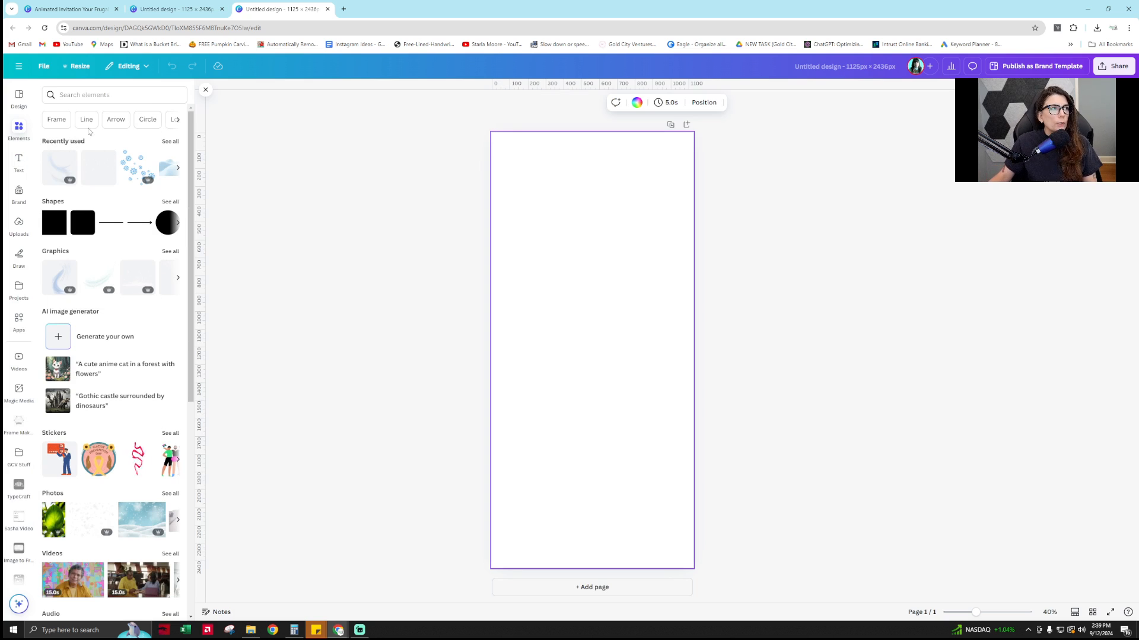
click(18, 161)
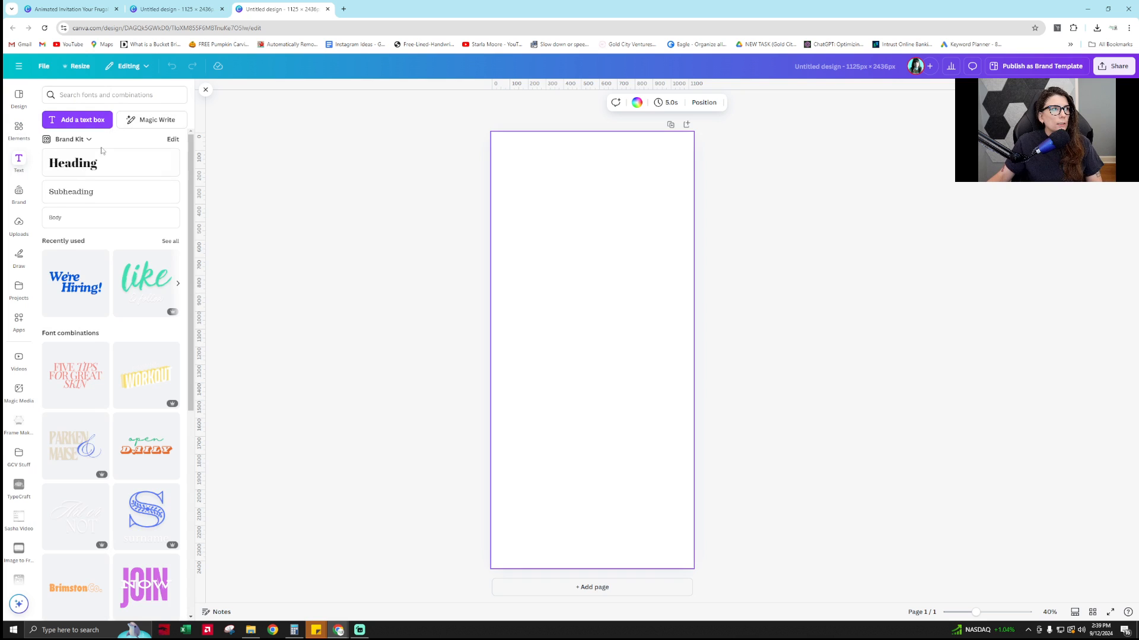
Add a heading text box to the blank page and centre it horizontally
click(73, 164)
drag(578, 346, 526, 330)
click(691, 344)
drag(589, 348, 615, 348)
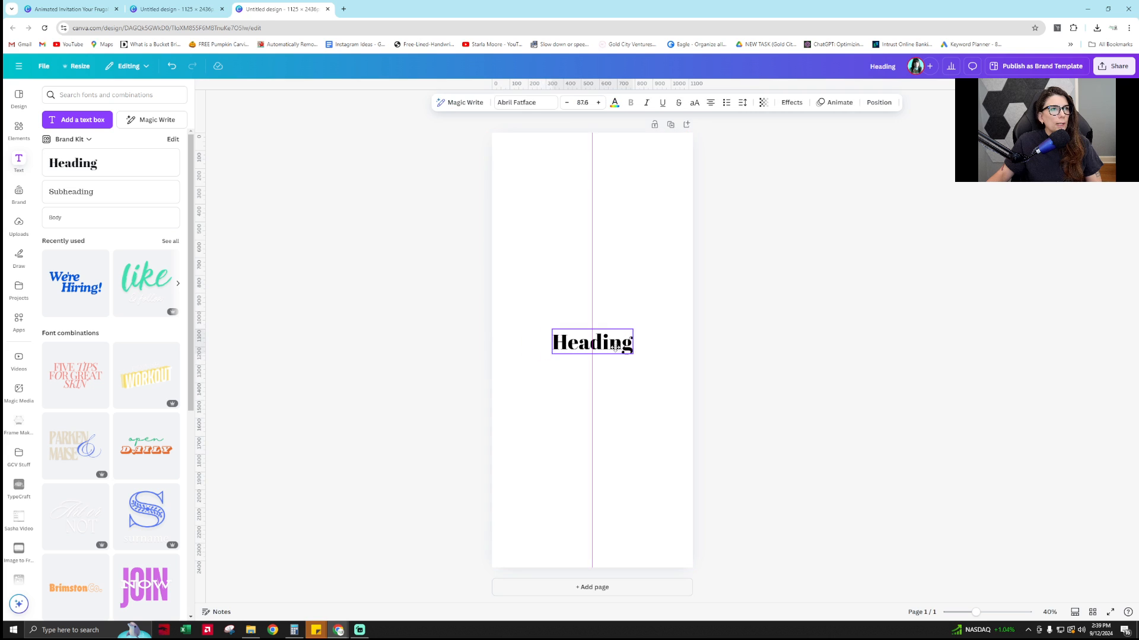
Open the font choices for the heading and filter them to free fonts only
click(524, 102)
click(178, 137)
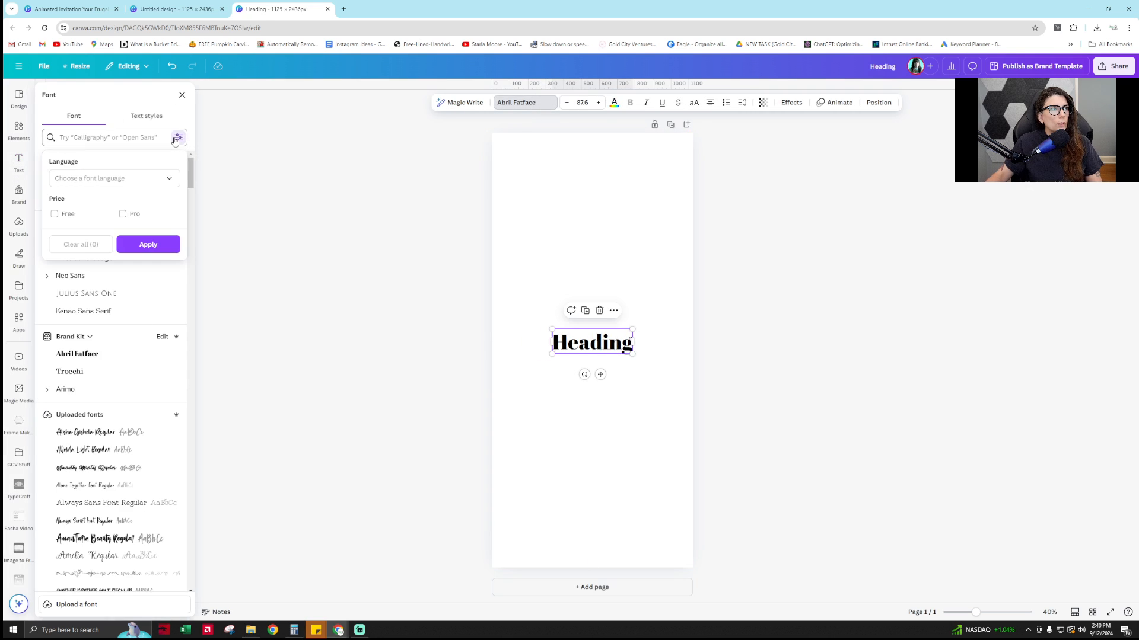
click(54, 214)
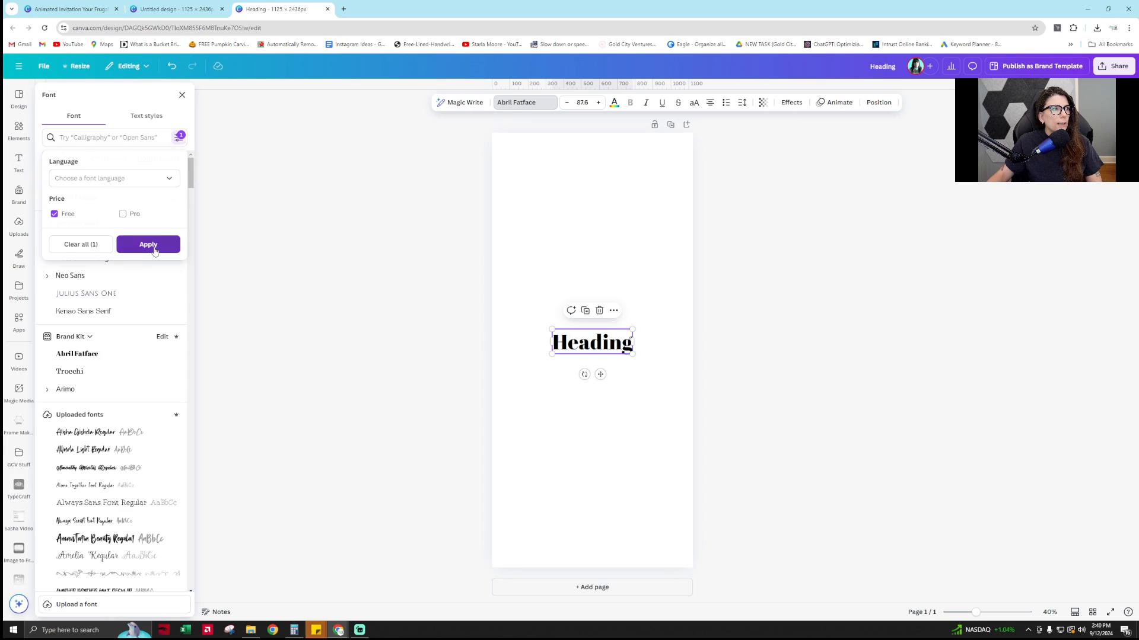
click(153, 248)
Look through the uploaded and popular fonts in the filtered font list, and close it without choosing one
scroll(155, 252, down, 12)
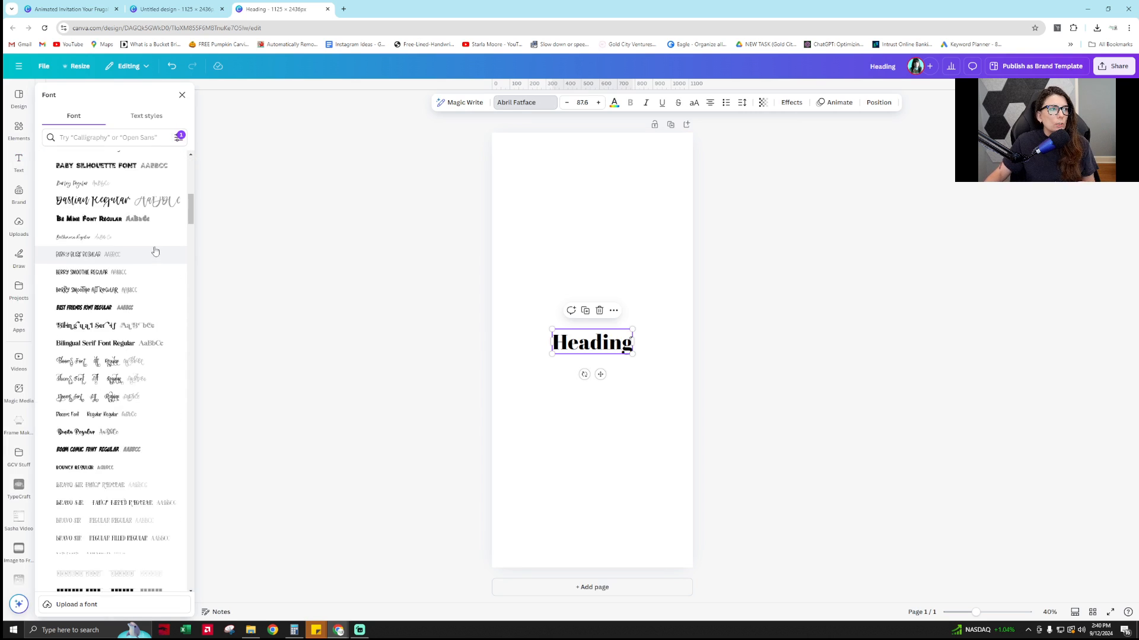
scroll(155, 252, up, 11)
scroll(156, 251, up, 1)
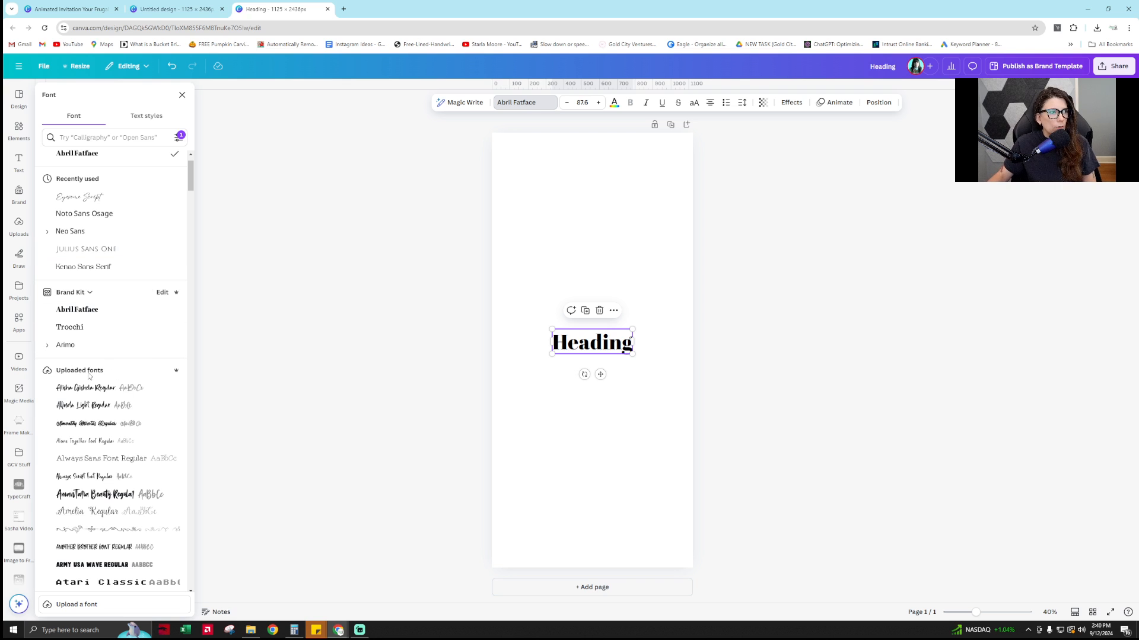
scroll(89, 372, down, 10)
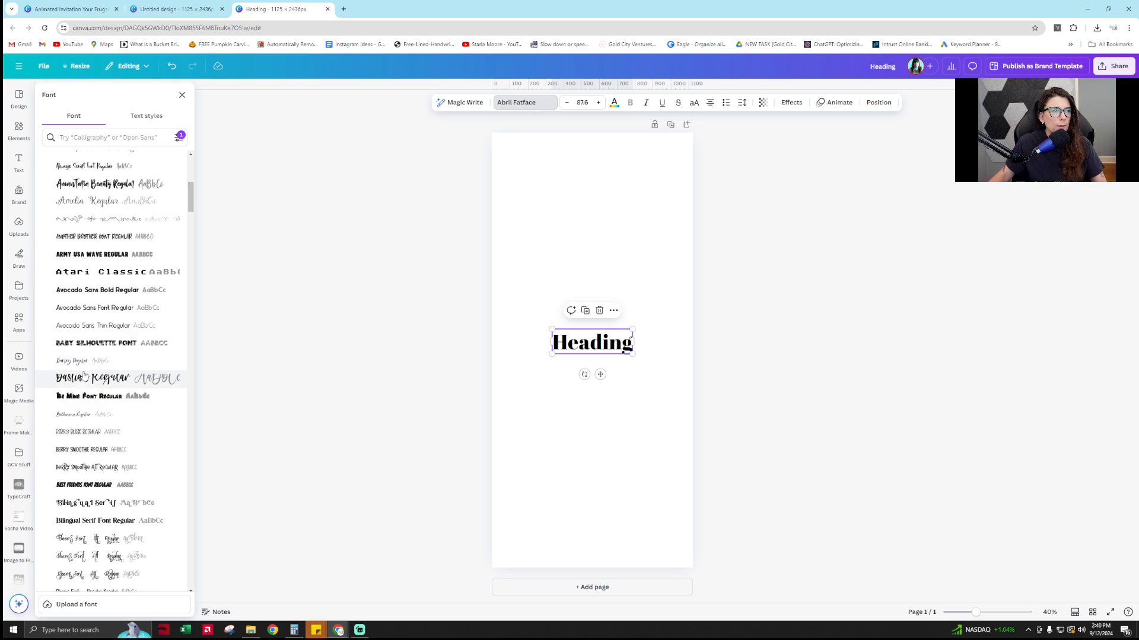
scroll(85, 374, down, 15)
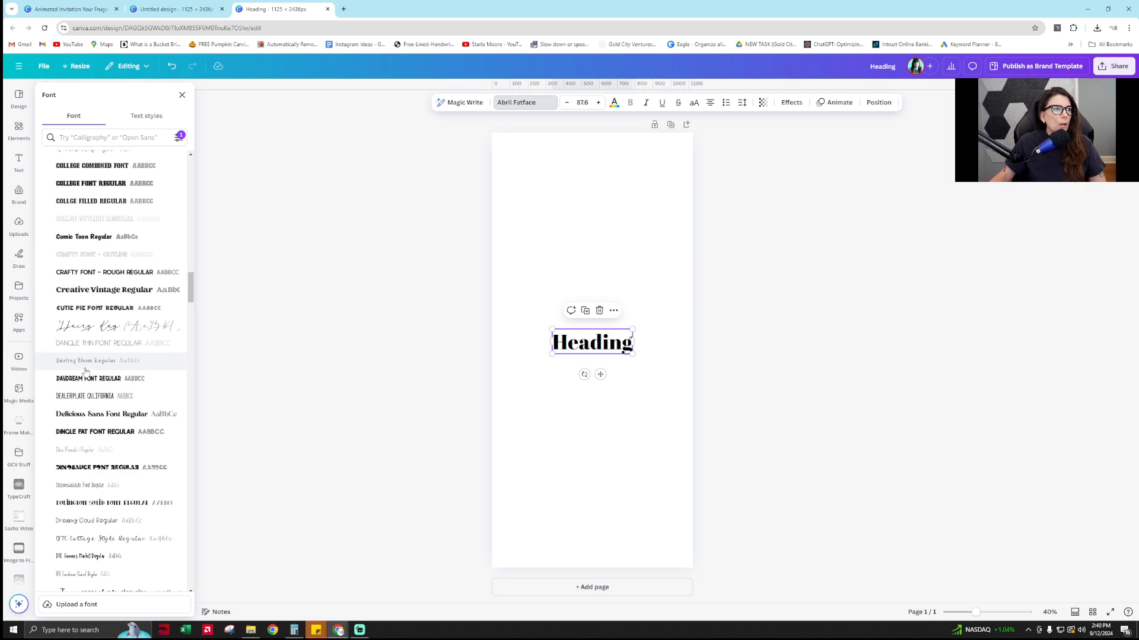
scroll(86, 371, down, 15)
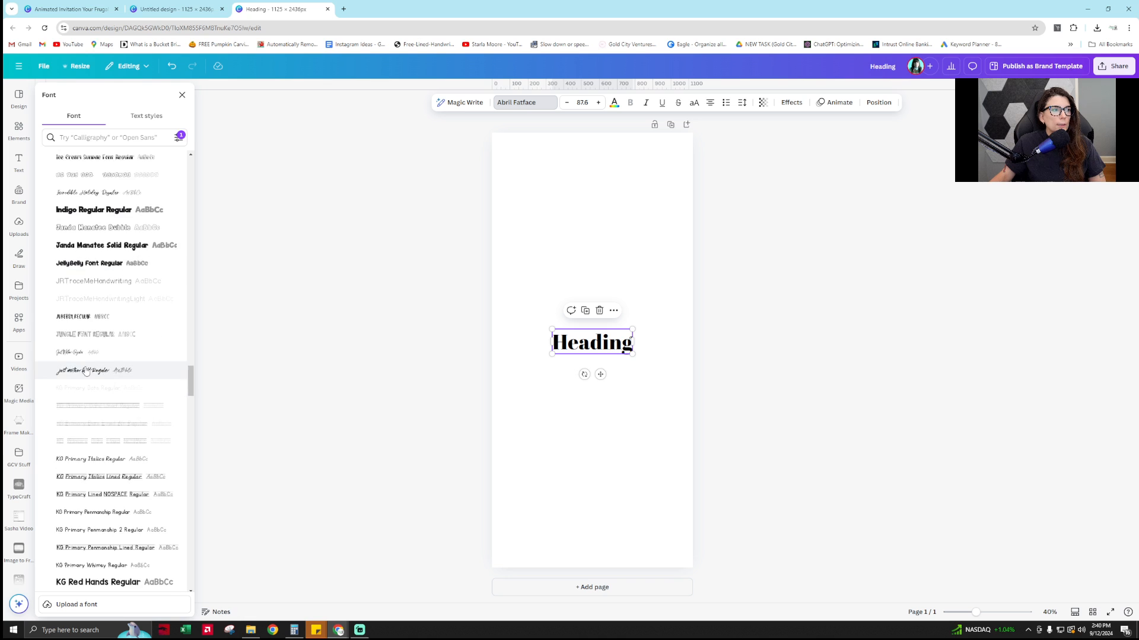
scroll(88, 368, down, 10)
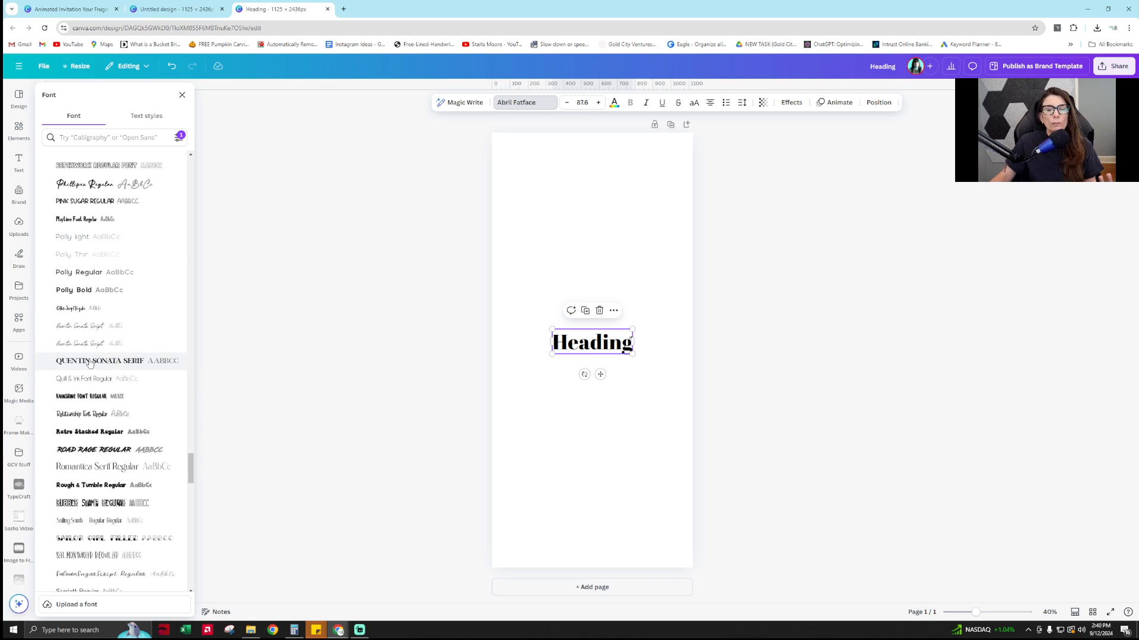
scroll(90, 363, down, 8)
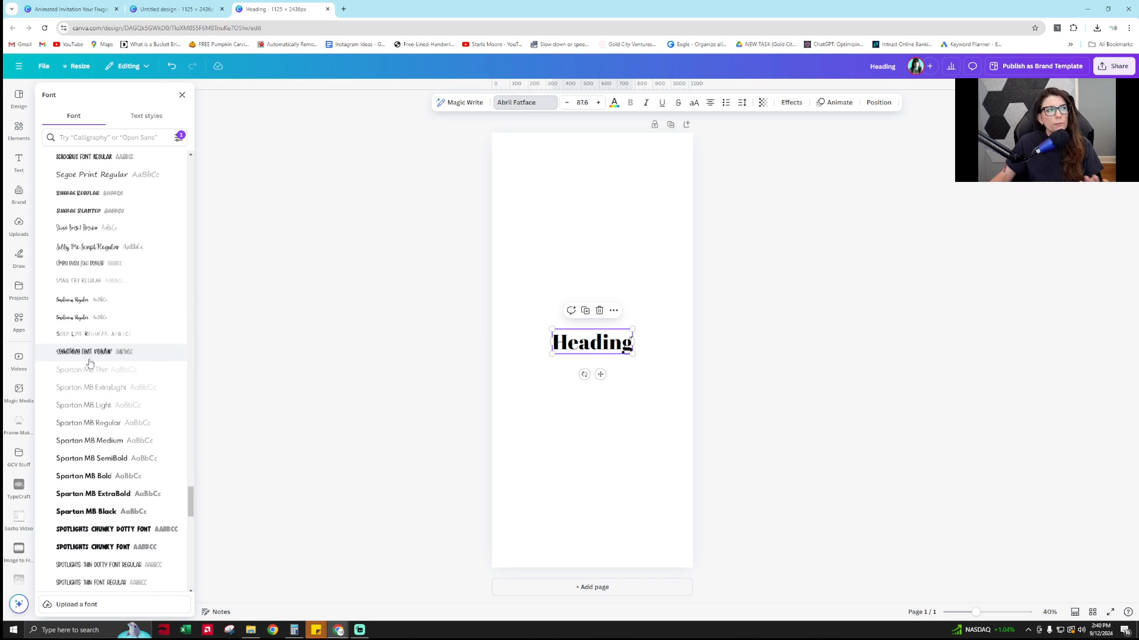
scroll(89, 363, down, 7)
scroll(89, 363, down, 7)
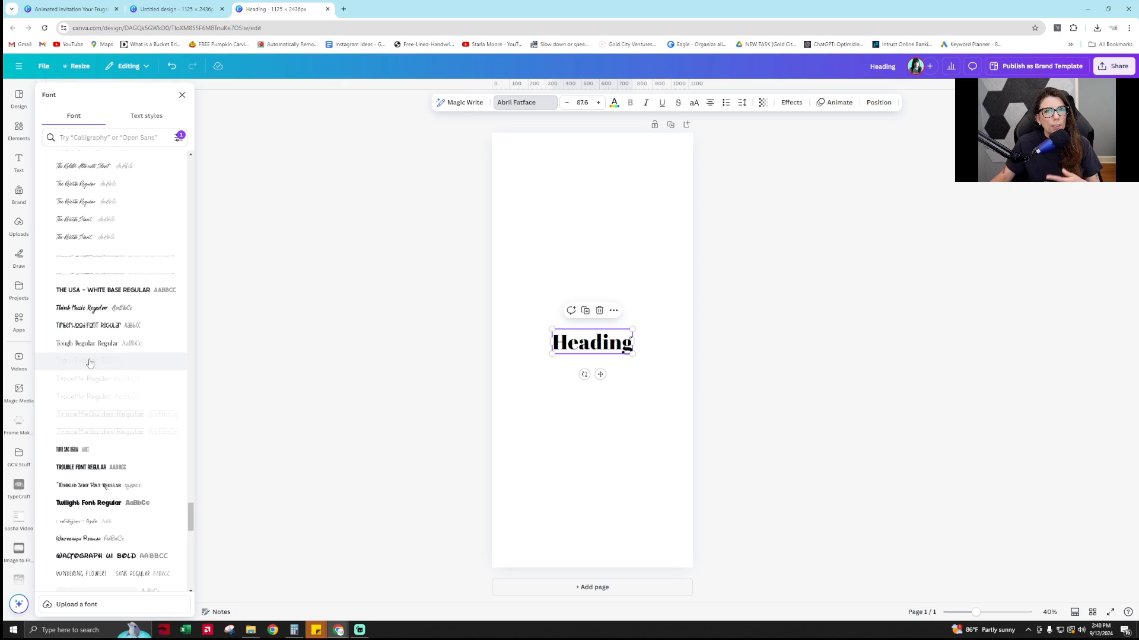
scroll(90, 363, down, 8)
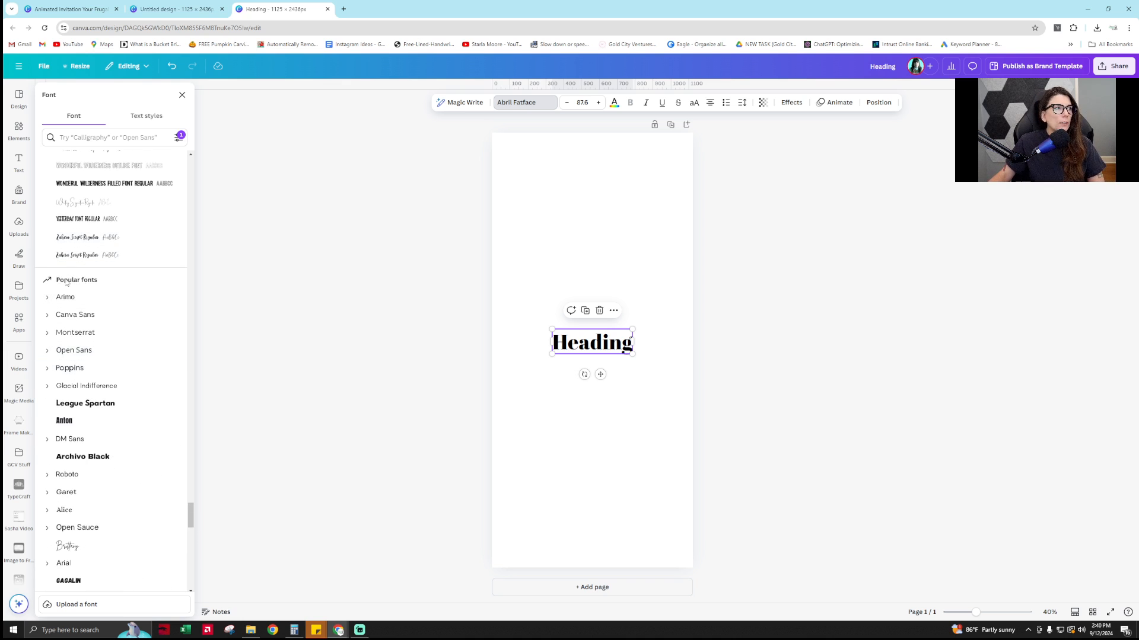
scroll(116, 363, down, 2)
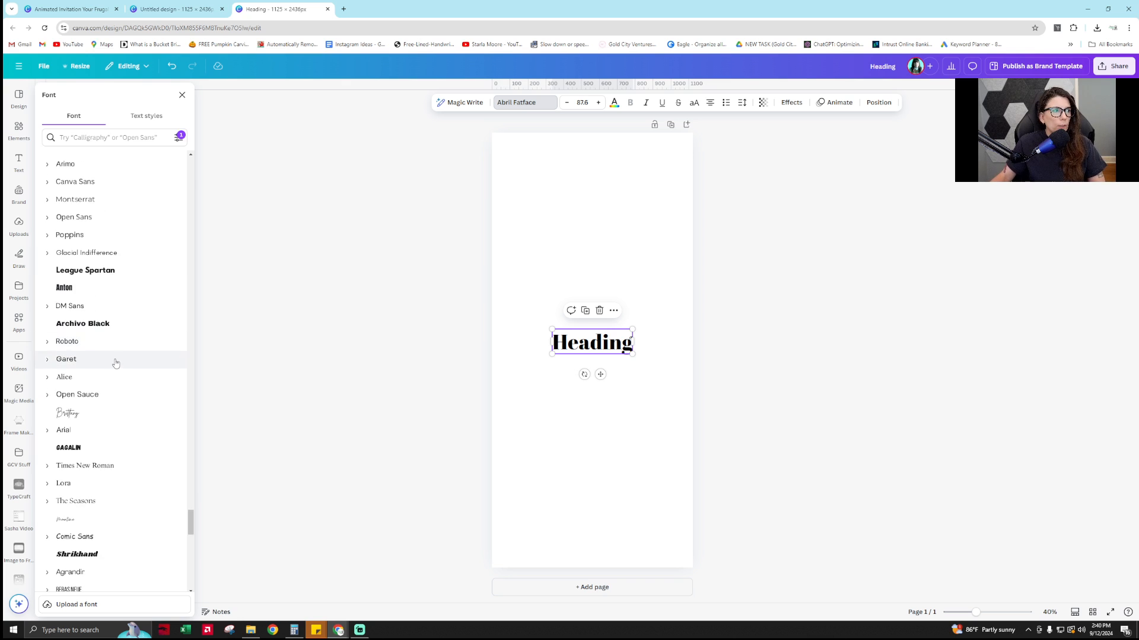
click(548, 445)
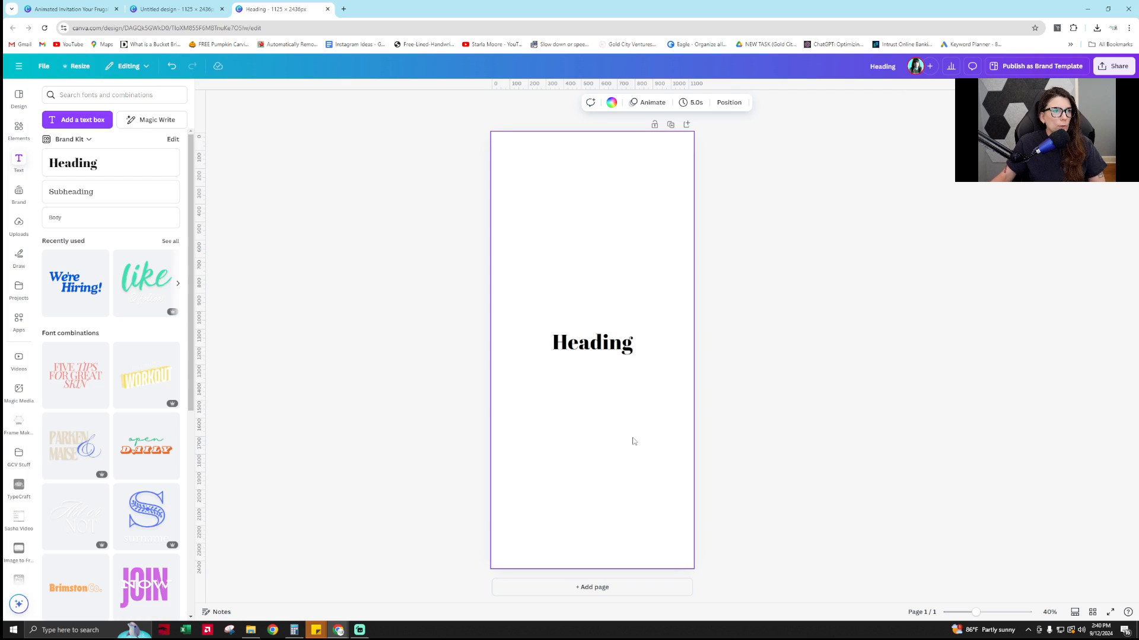
Move the heading up to the upper part of the page, keeping it horizontally centred
click(578, 356)
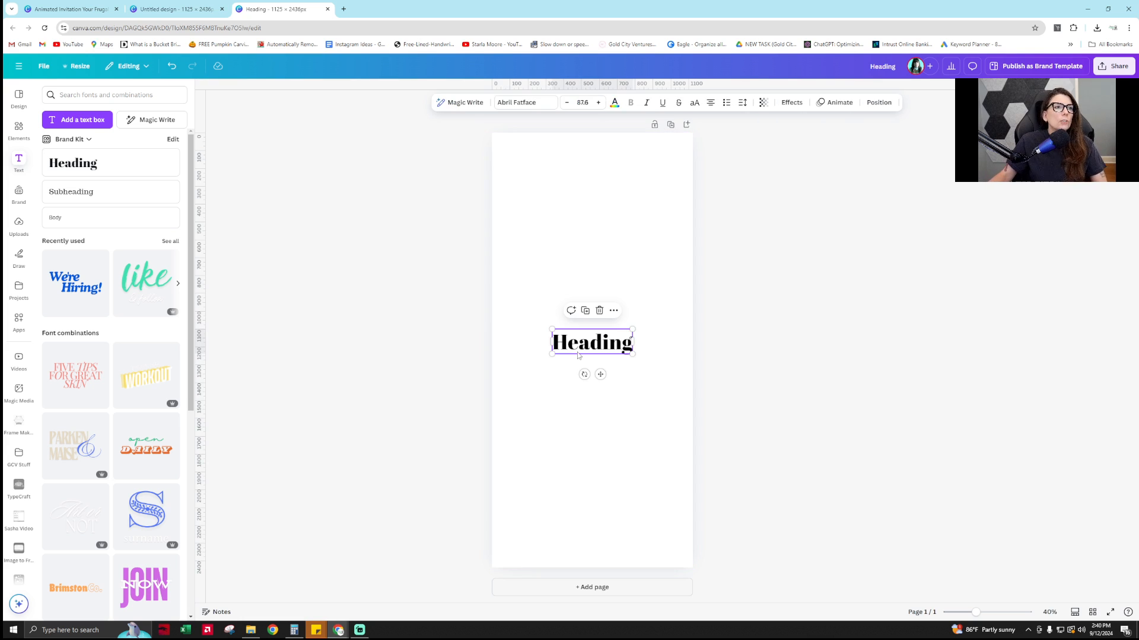
click(613, 425)
drag(611, 345, 611, 211)
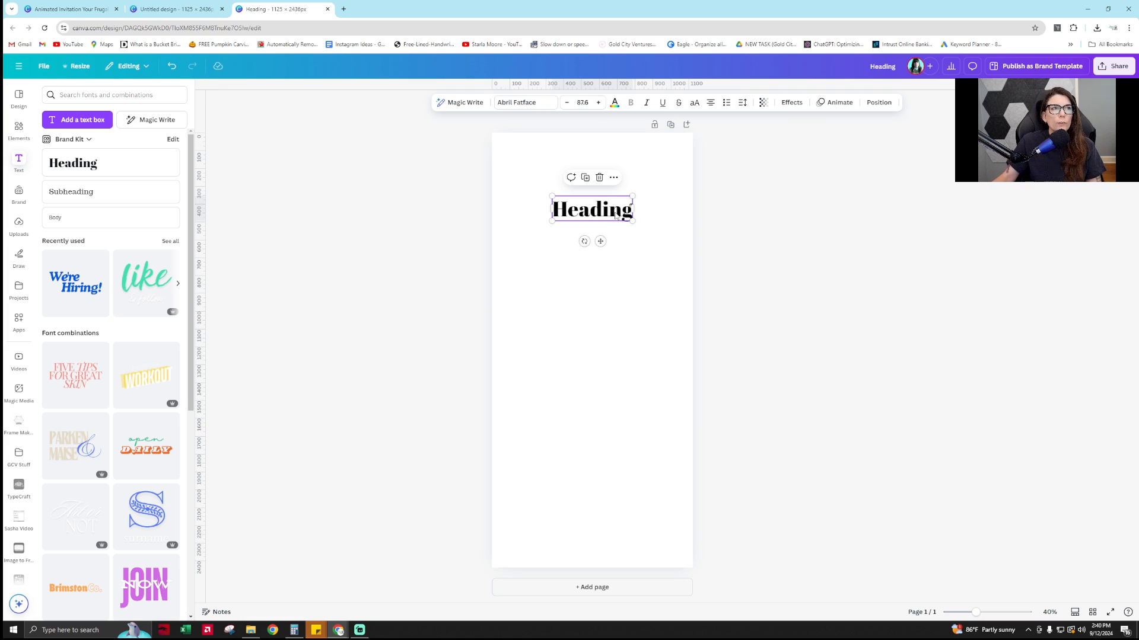
Search the elements library for "sweater" and show all matching graphics
click(23, 132)
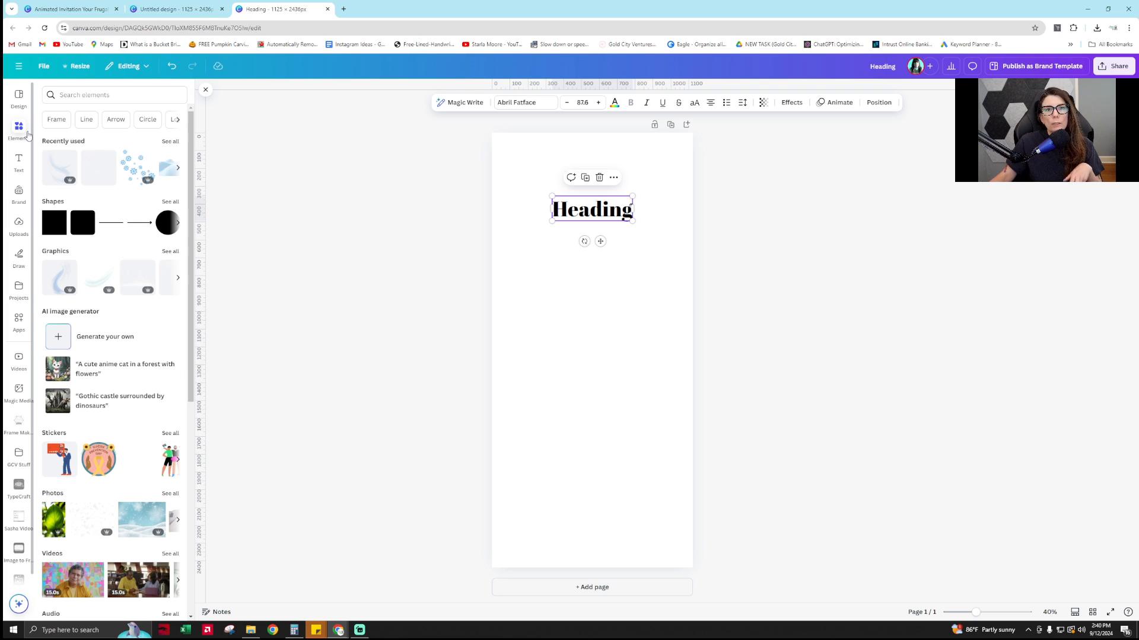
click(97, 93)
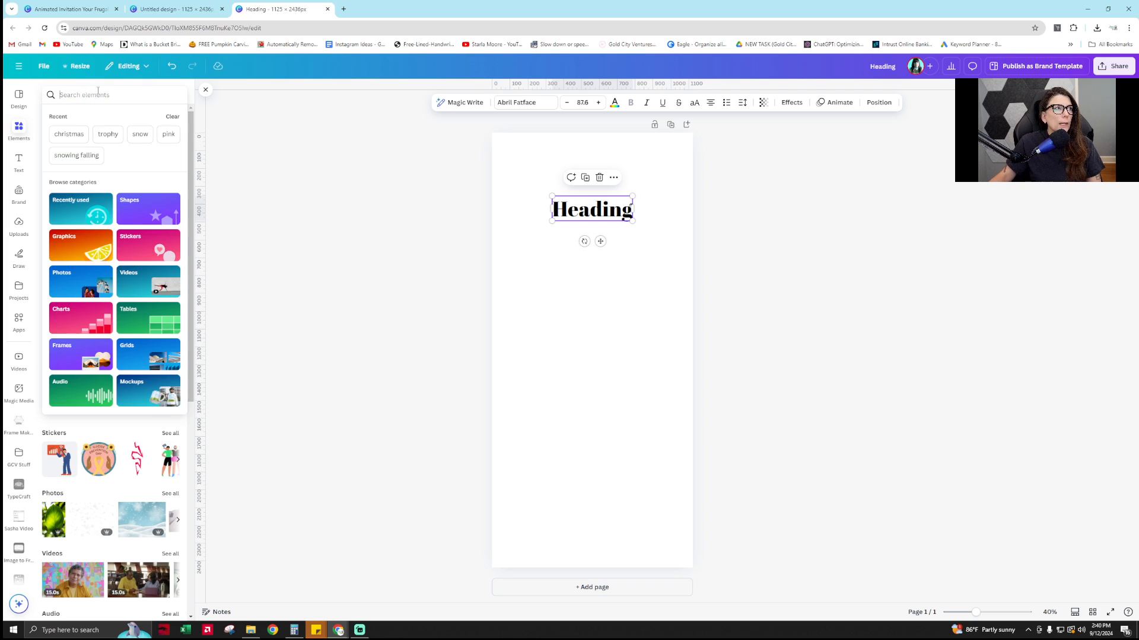
text(sweater)
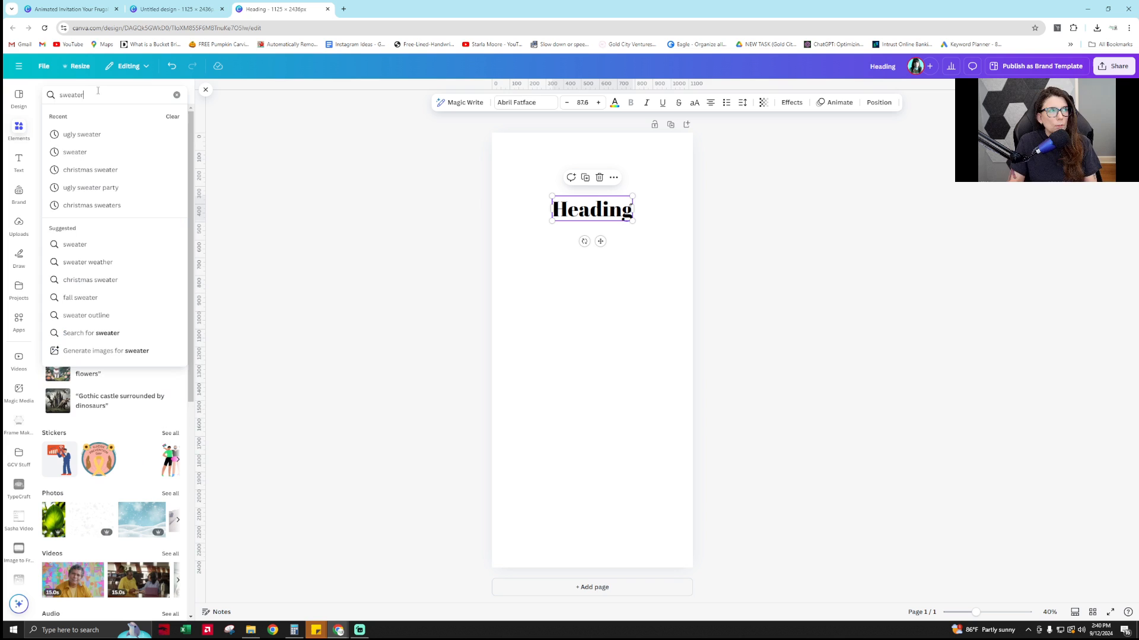
key(Return)
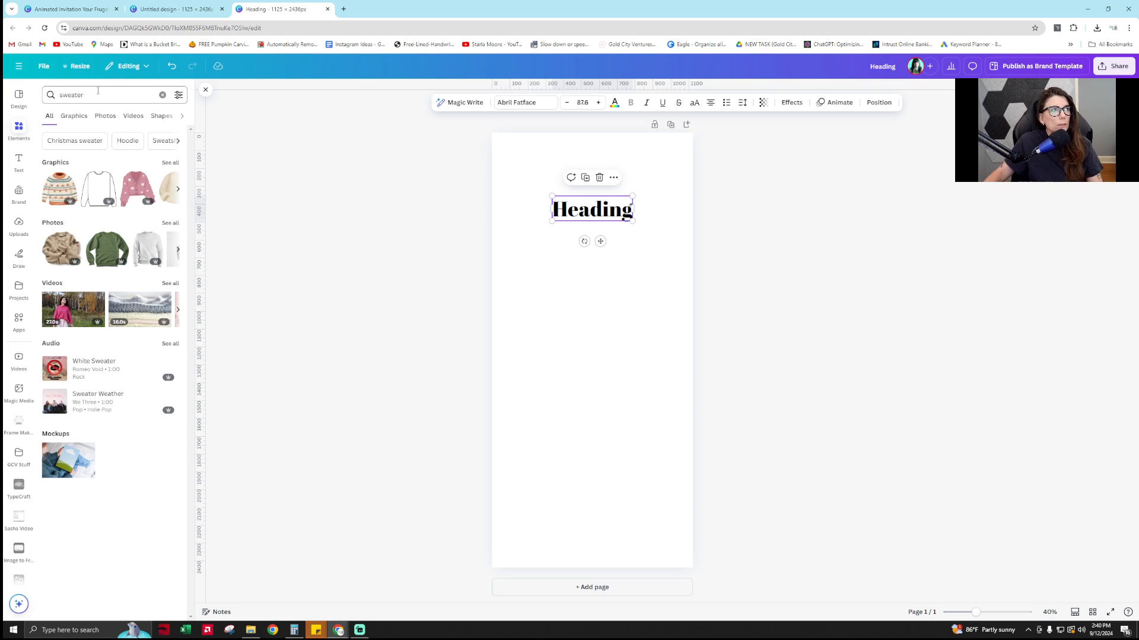
click(174, 165)
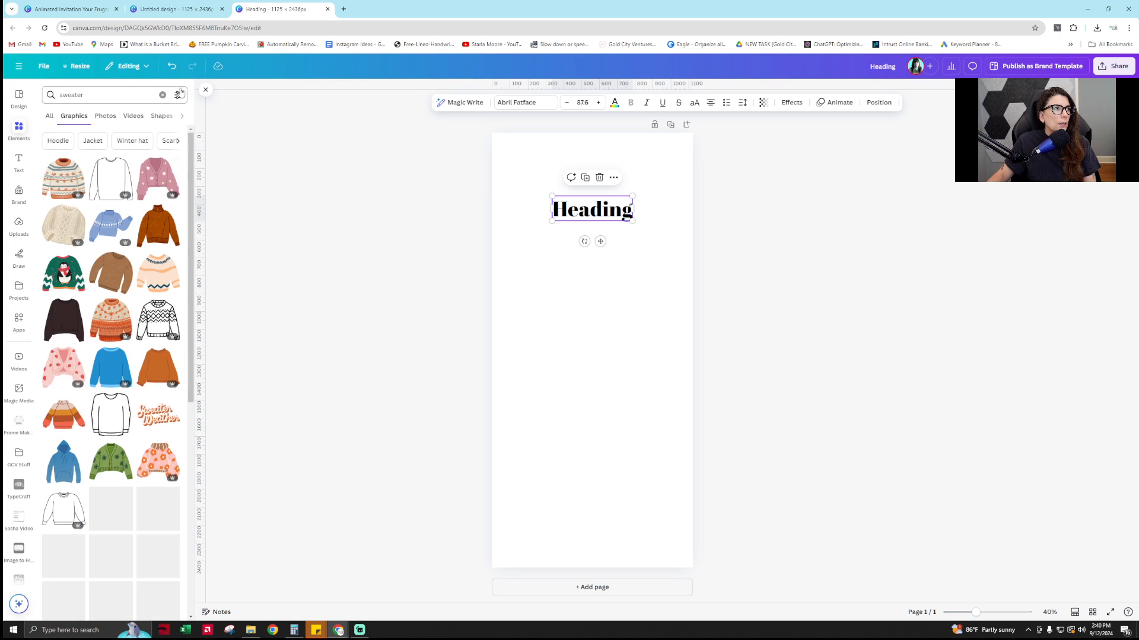
Filter the sweater graphics to free ones and add the multicoloured patchwork Christmas sweater to the page
click(178, 94)
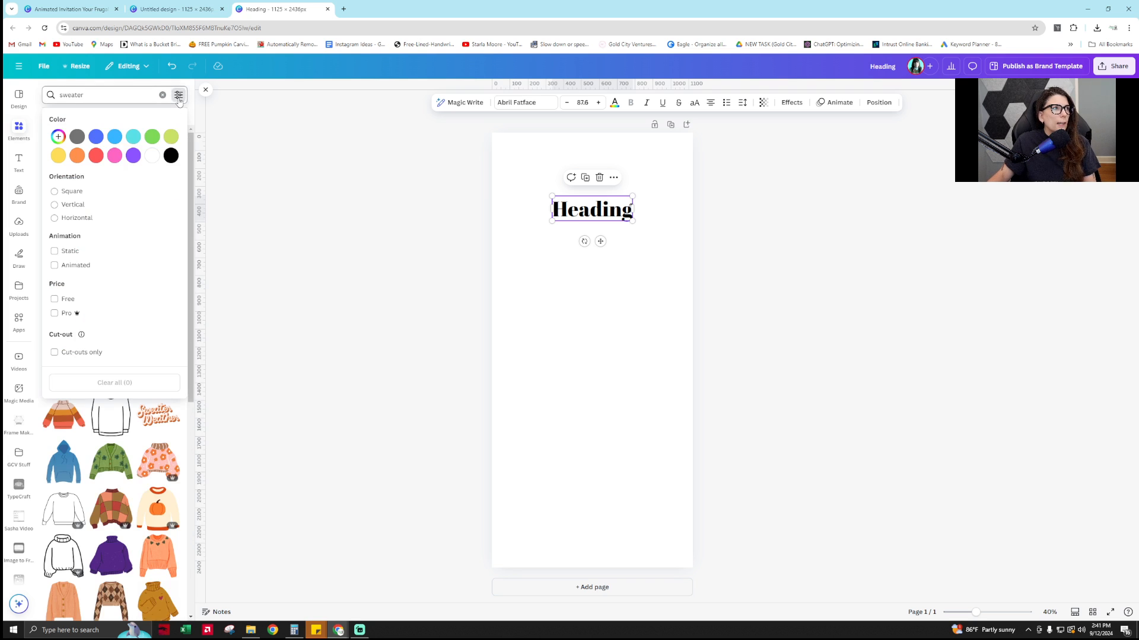
click(54, 299)
click(301, 363)
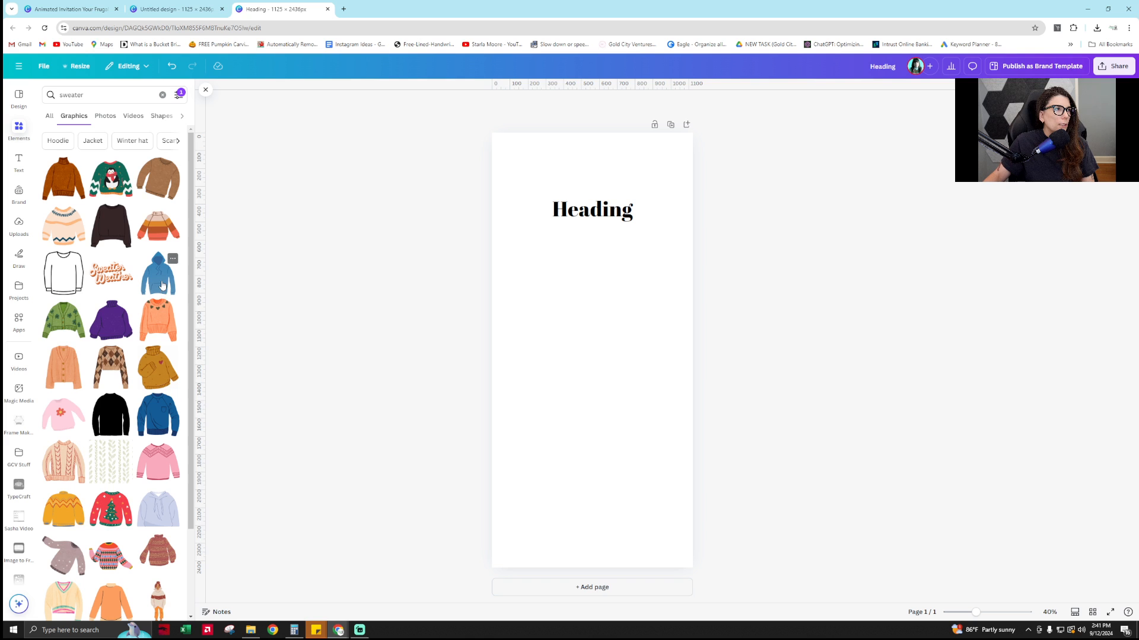
scroll(162, 281, down, 5)
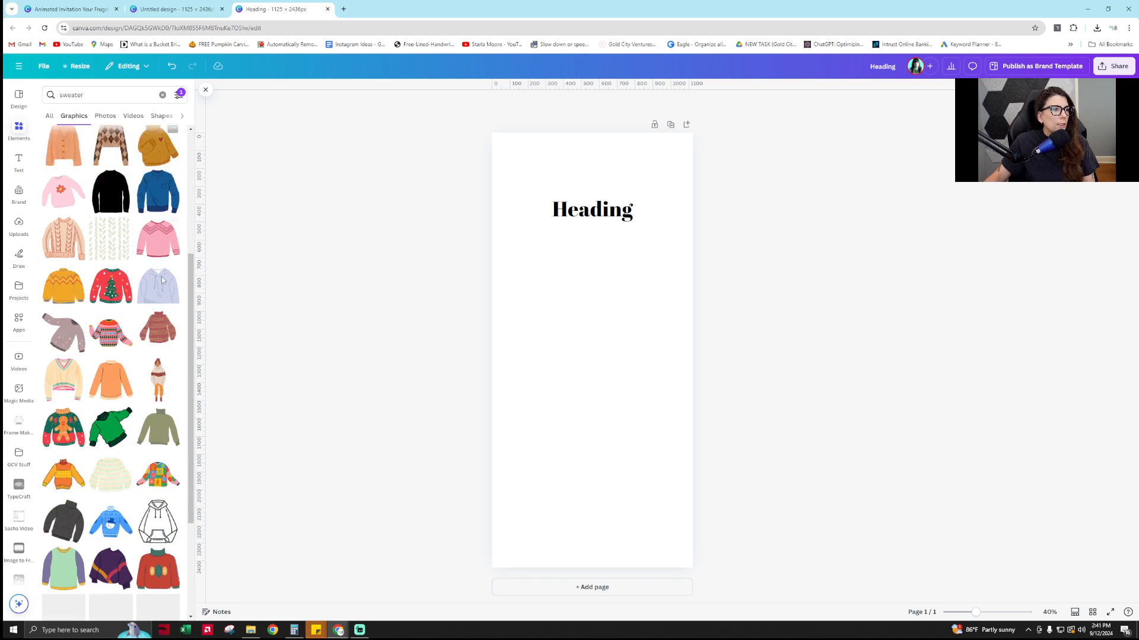
click(158, 432)
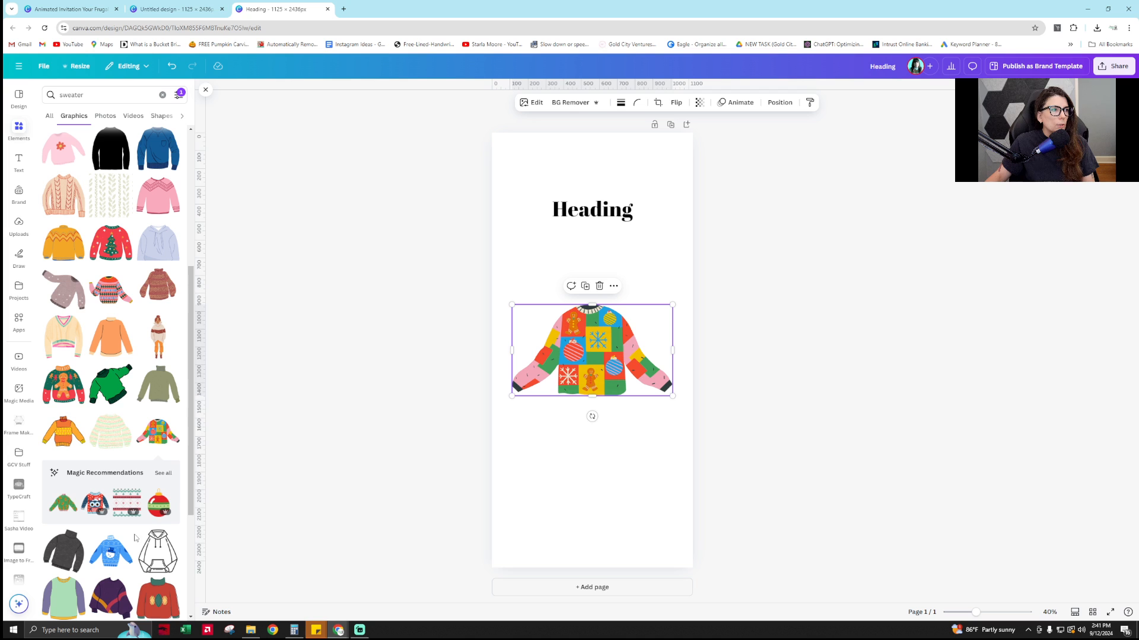
View all the magic recommendations for the patchwork sweater and return to the sweater graphics
click(164, 477)
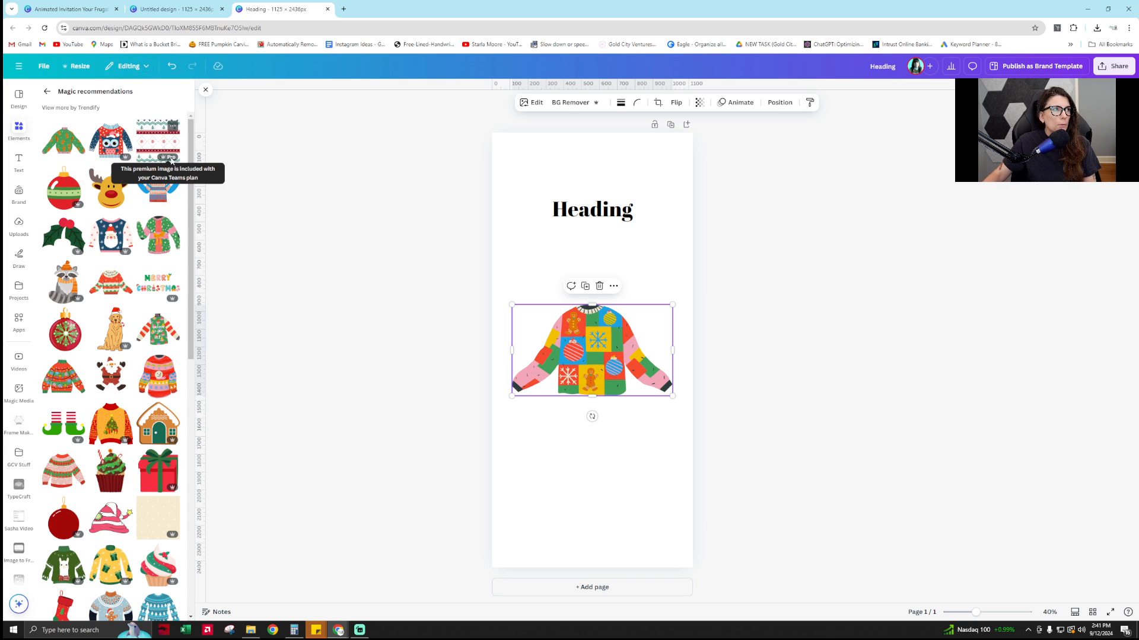
scroll(159, 335, down, 3)
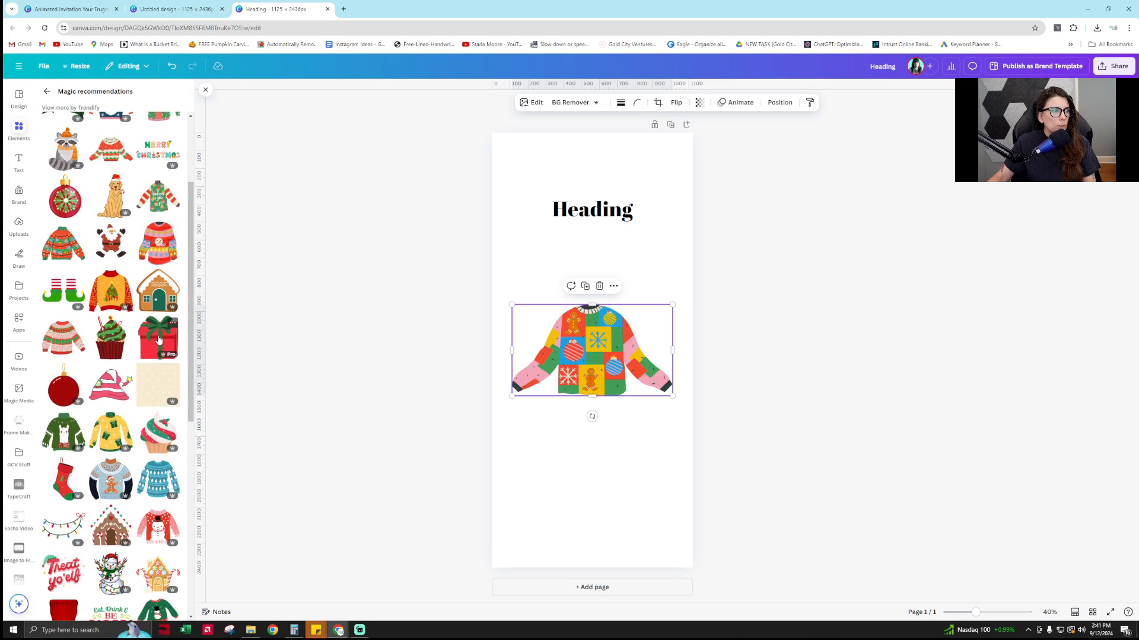
scroll(158, 339, down, 3)
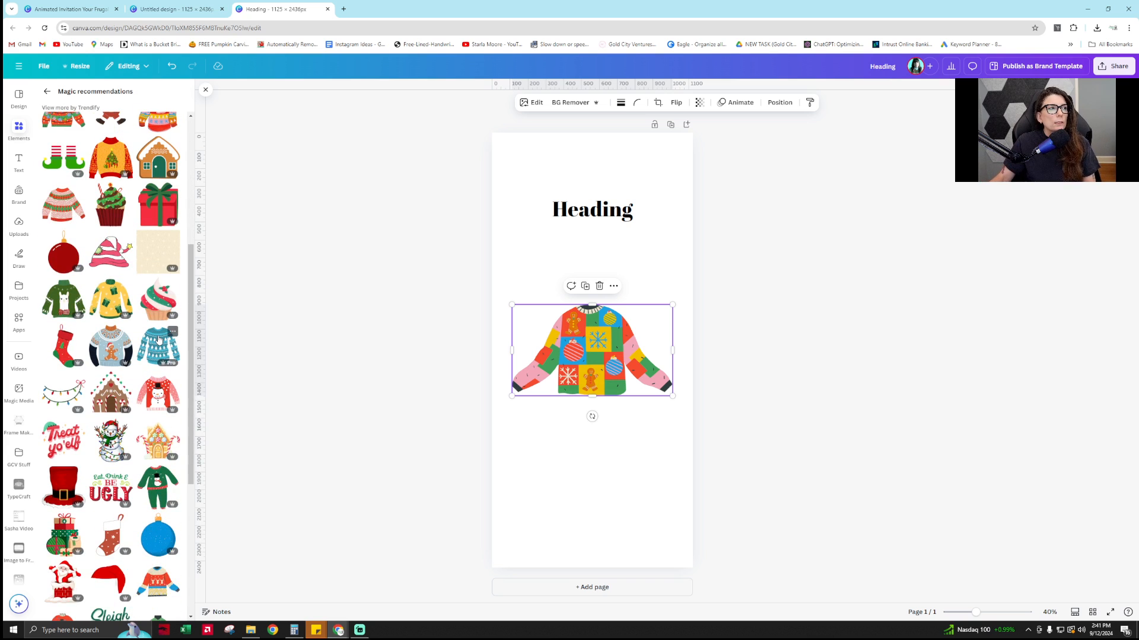
click(47, 92)
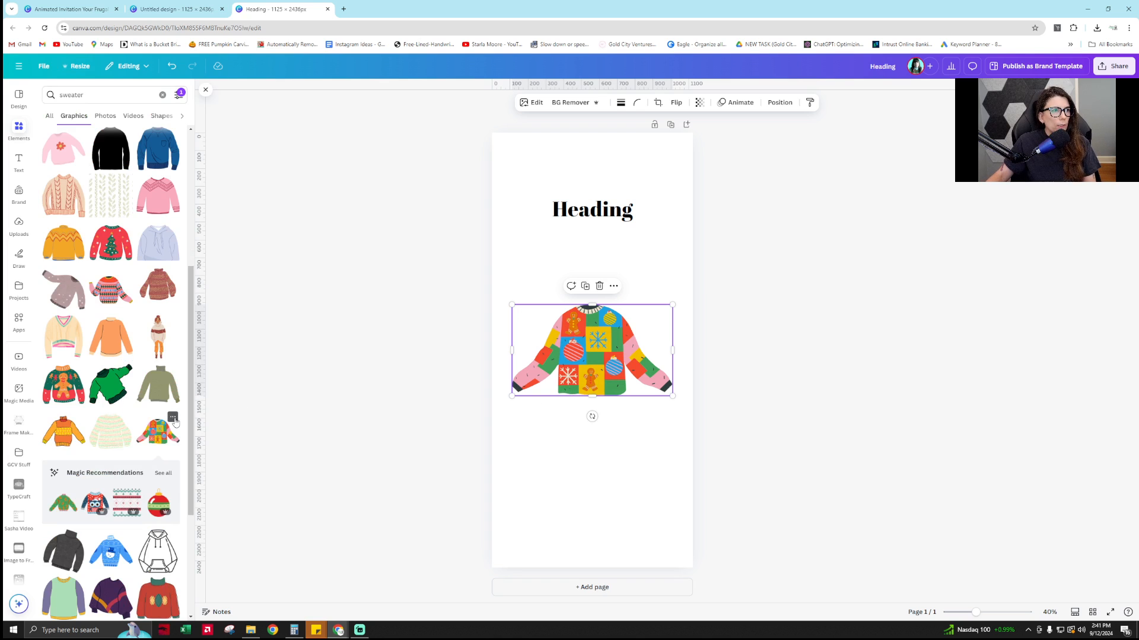
Open the patchwork sweater creator's collection, Trendify, and view all of its graphics
click(173, 419)
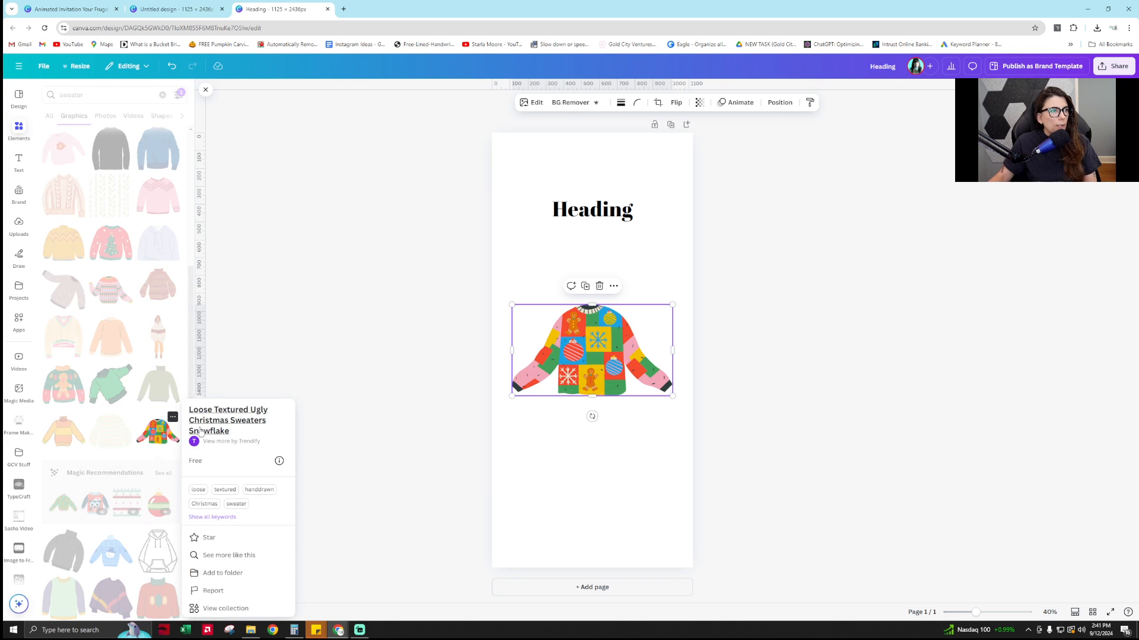
click(249, 442)
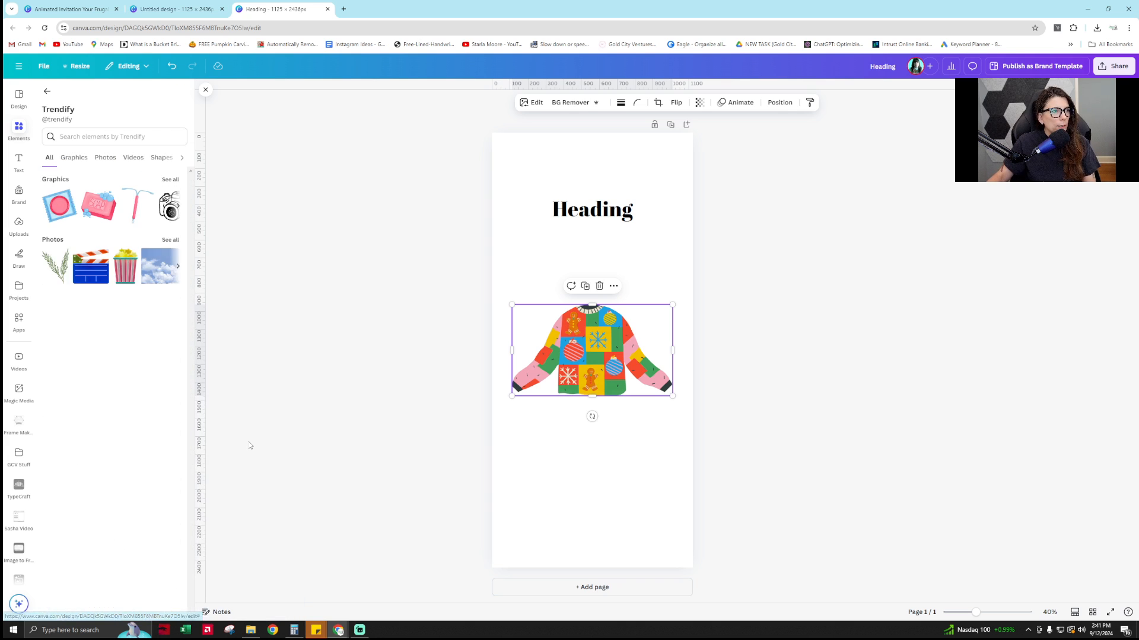
click(170, 179)
scroll(130, 287, down, 2)
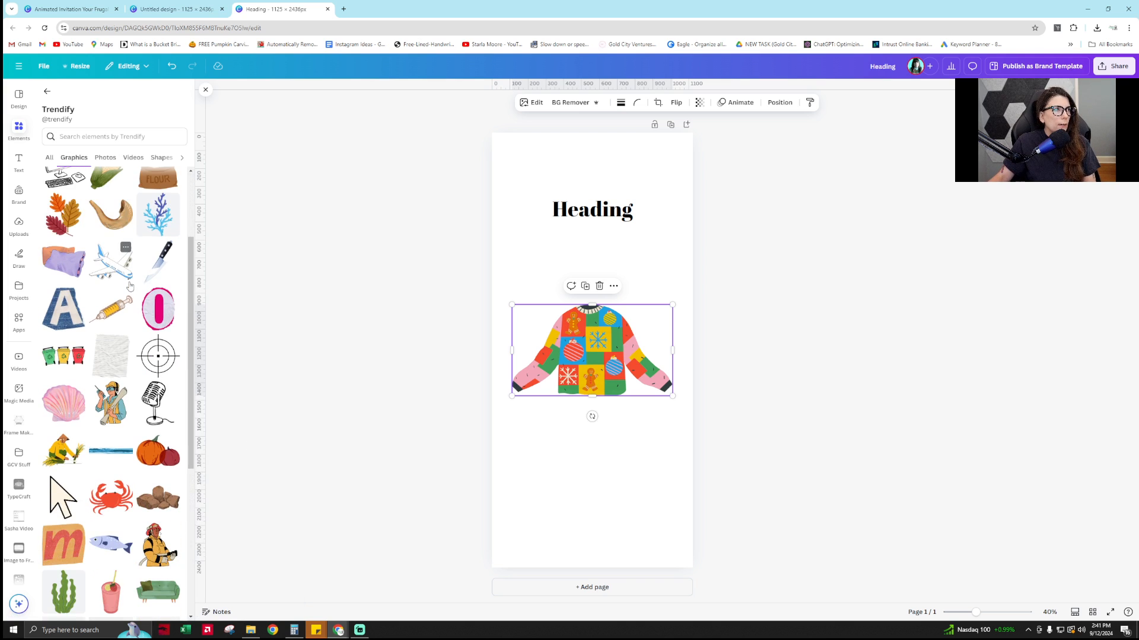
scroll(130, 286, up, 3)
Search Trendify's graphics for "sweater"
click(91, 137)
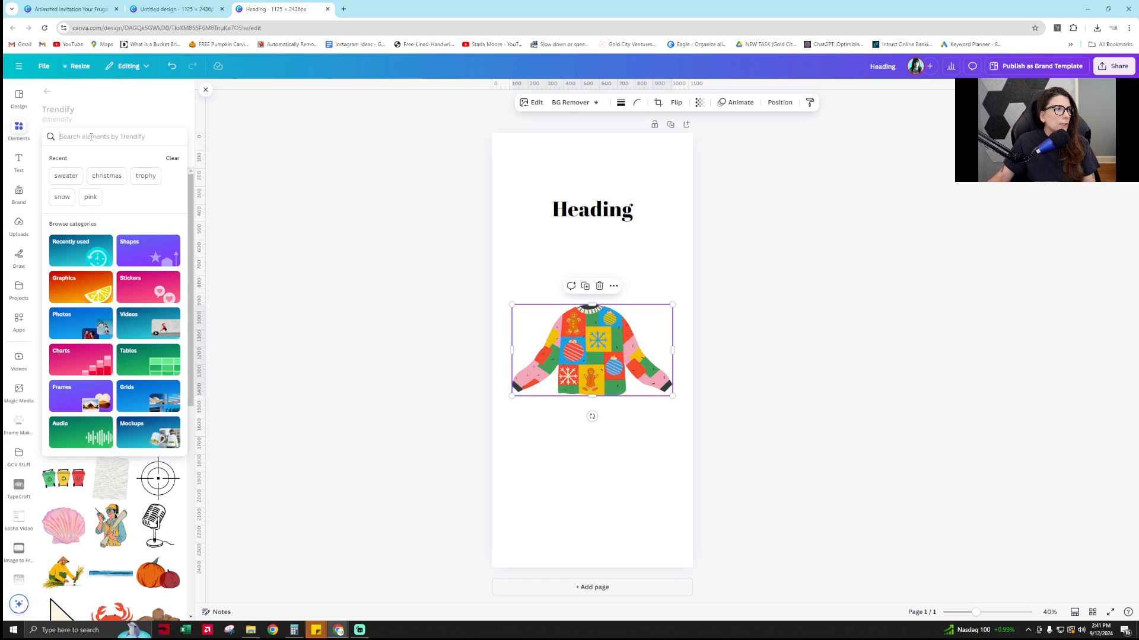
text(sweater)
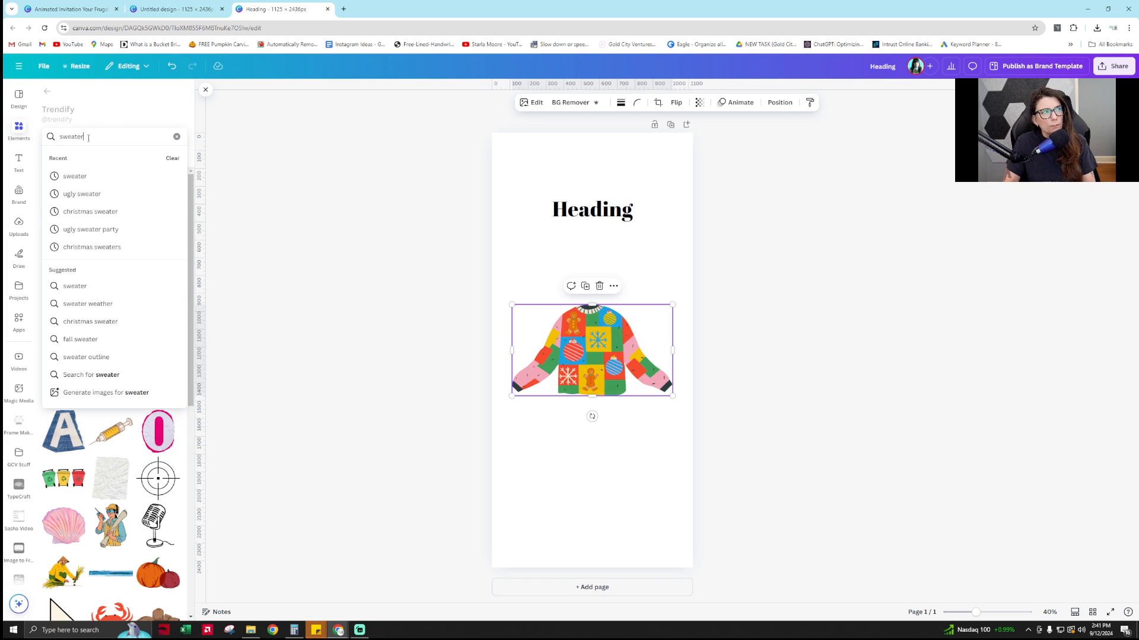
key(Return)
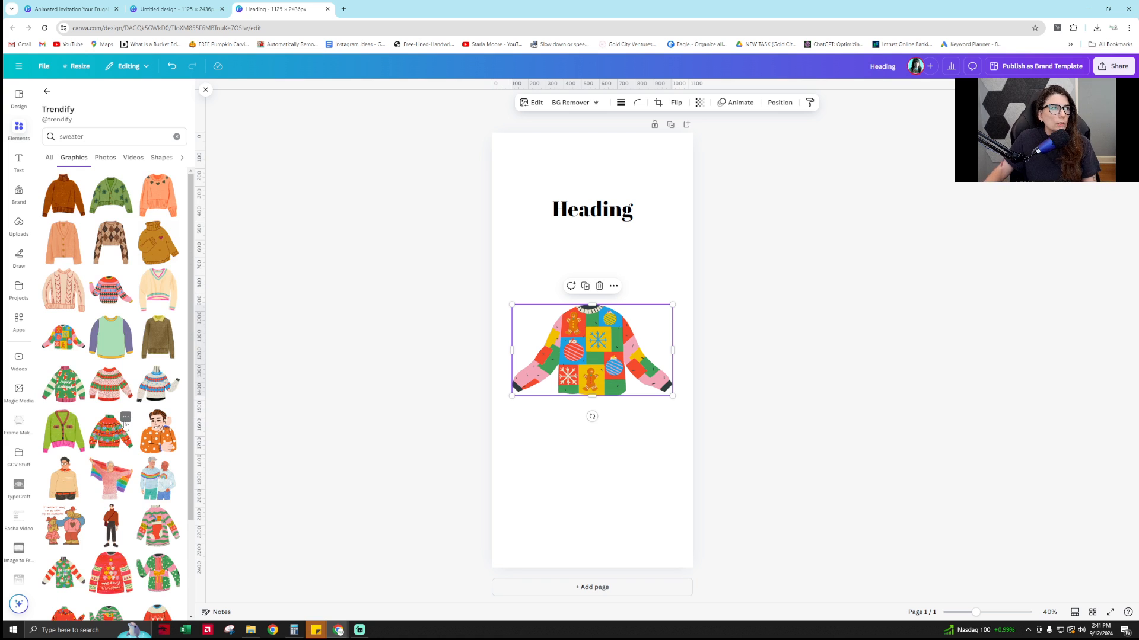
Add the red turtleneck sweater with hanging ornaments from Trendify's results and place it below the patchwork sweater
scroll(126, 425, down, 5)
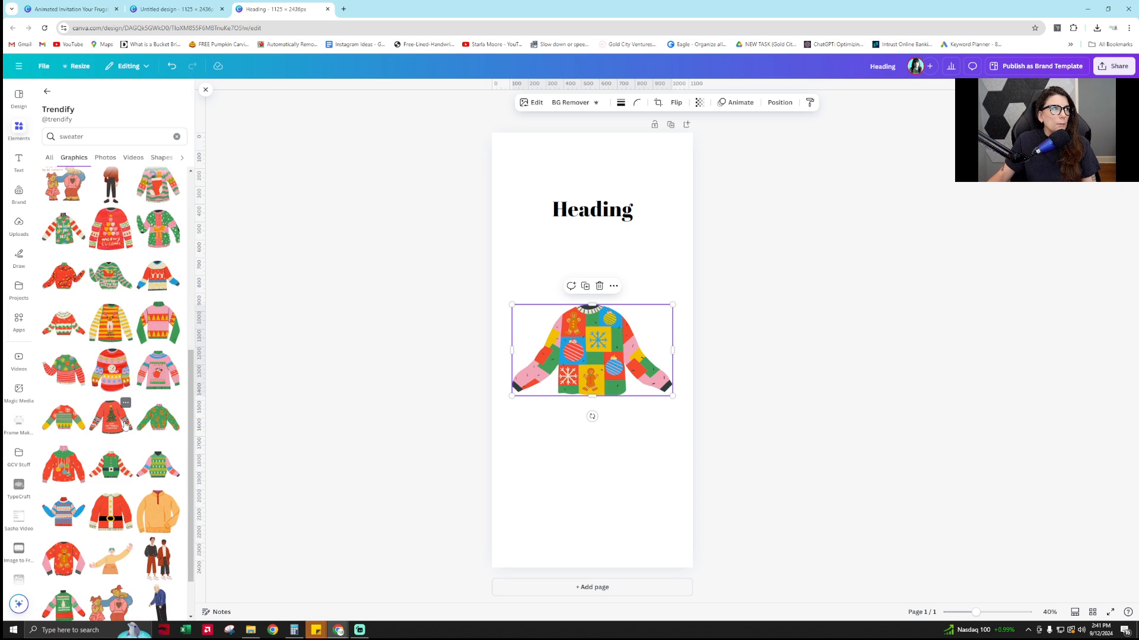
scroll(125, 426, down, 4)
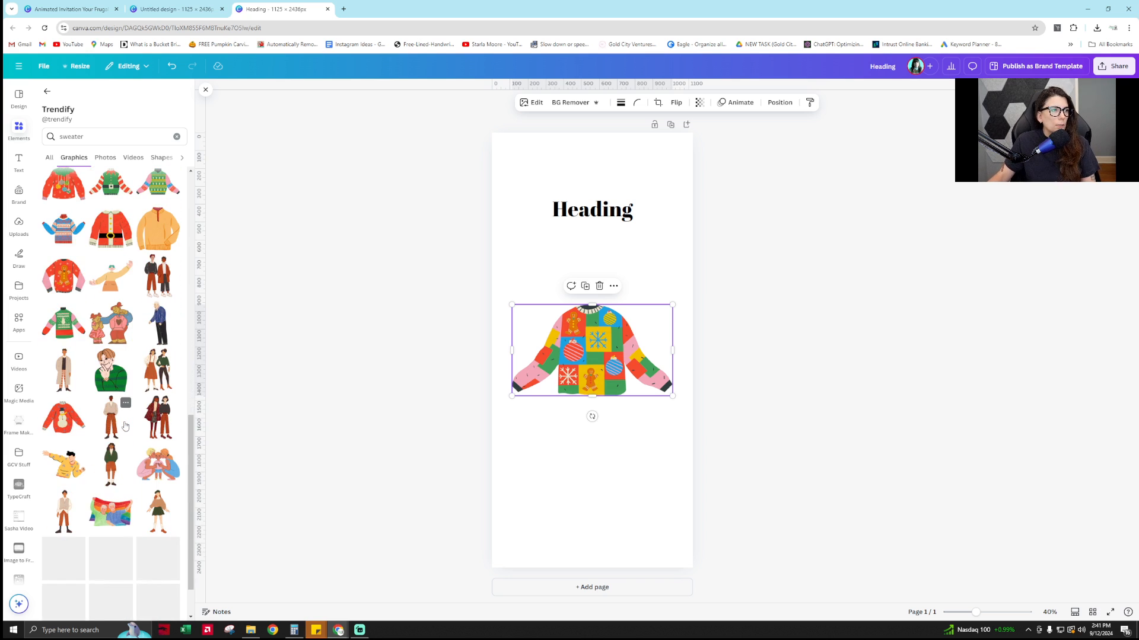
scroll(126, 426, down, 1)
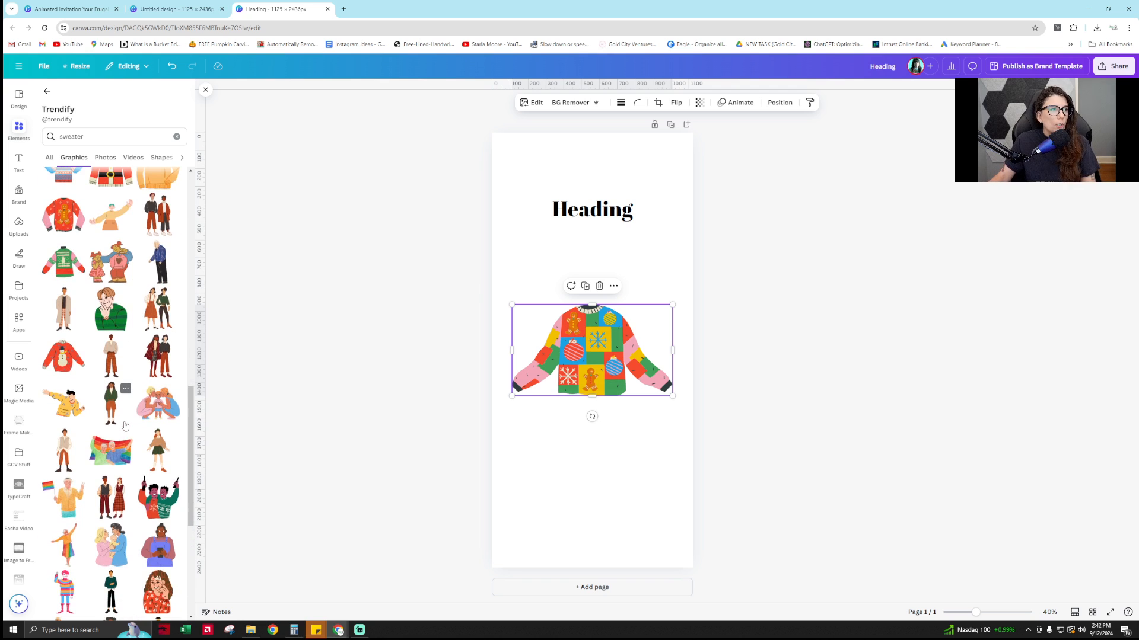
scroll(126, 426, down, 1)
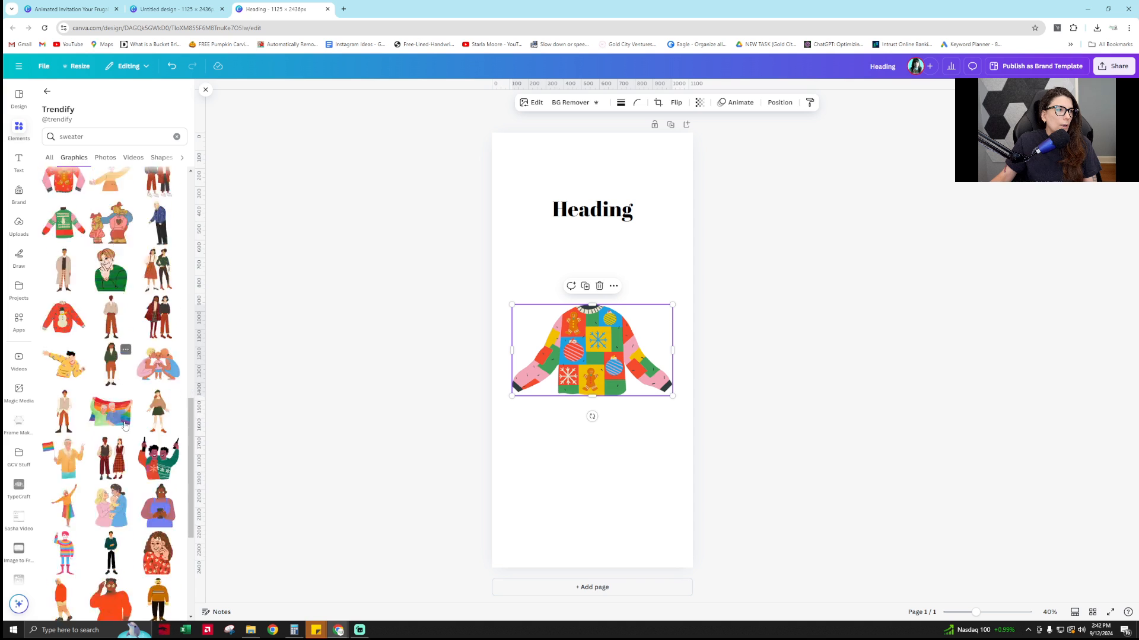
scroll(126, 426, up, 7)
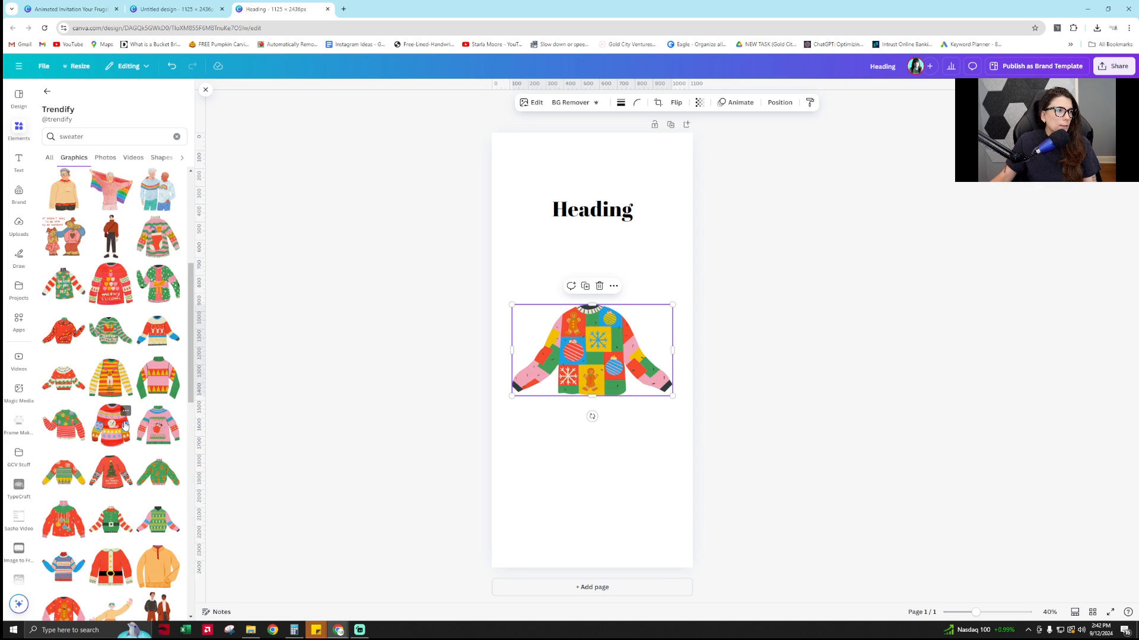
click(68, 523)
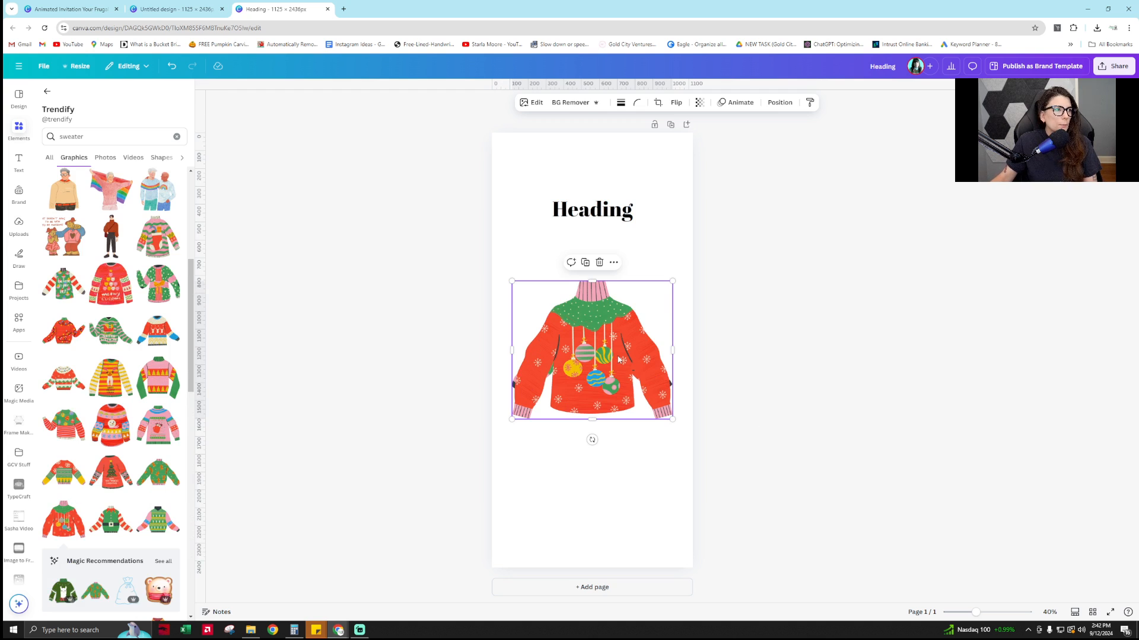
drag(619, 360, 602, 528)
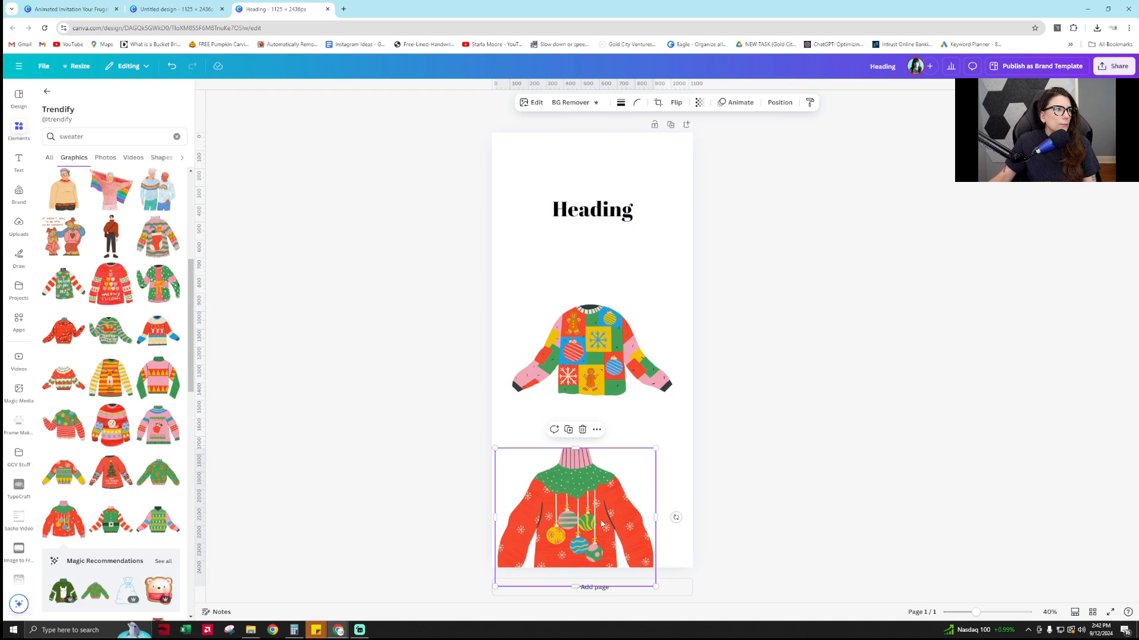
Delete the red ornament sweater and select the patchwork sweater
click(634, 489)
key(Delete)
click(654, 380)
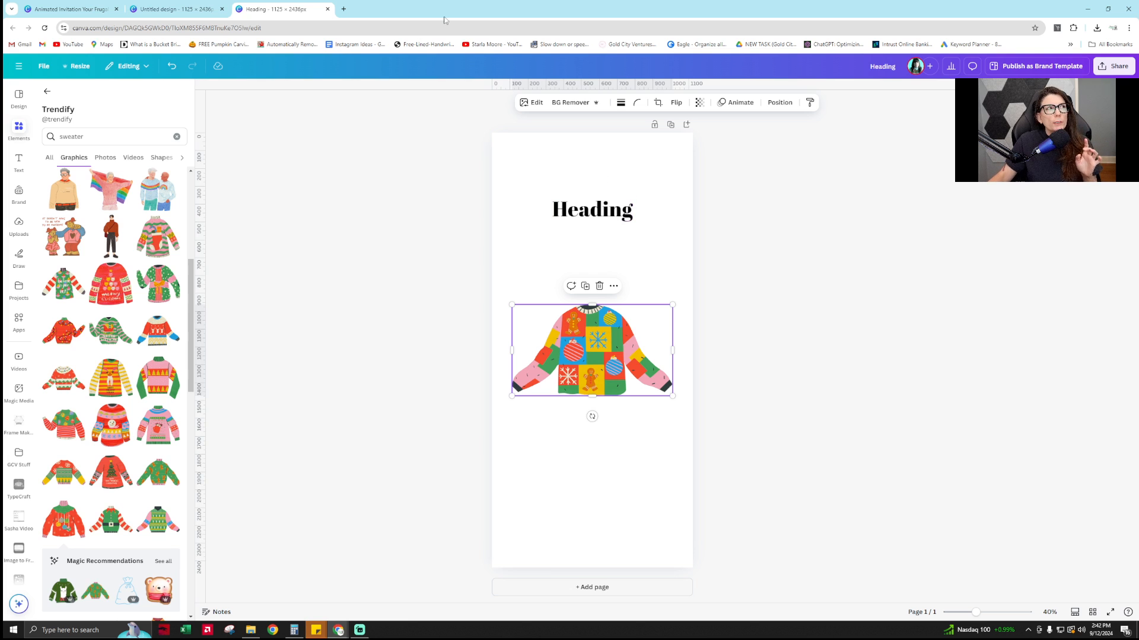
Switch to the finished Ugly Sweater Party design and examine the fonts of its invitation line and title words
click(173, 8)
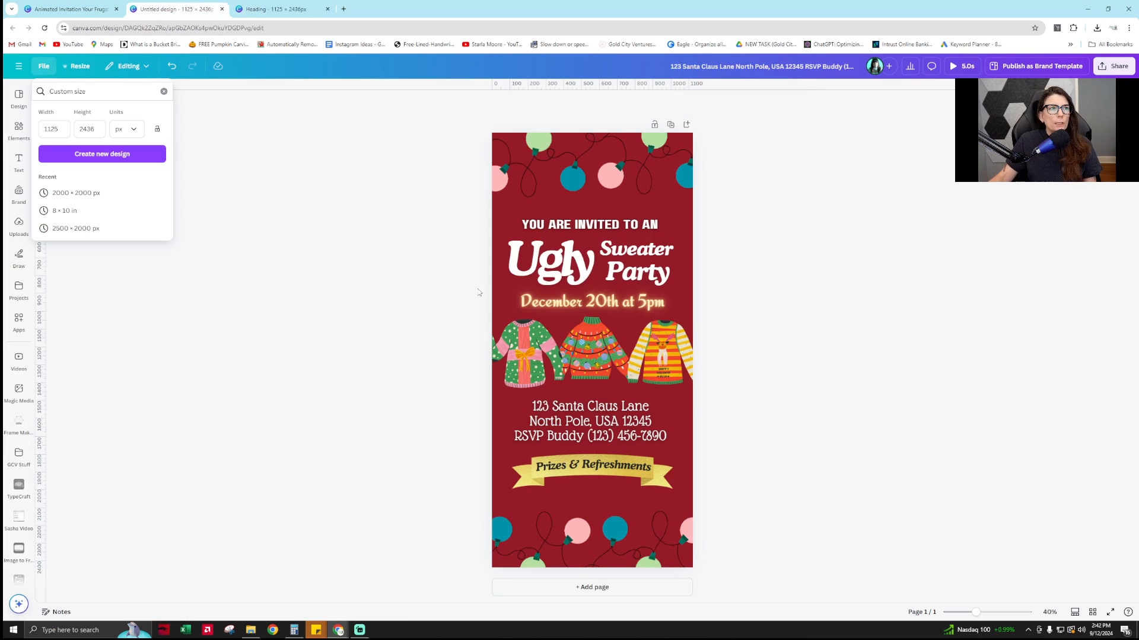
click(560, 263)
click(637, 272)
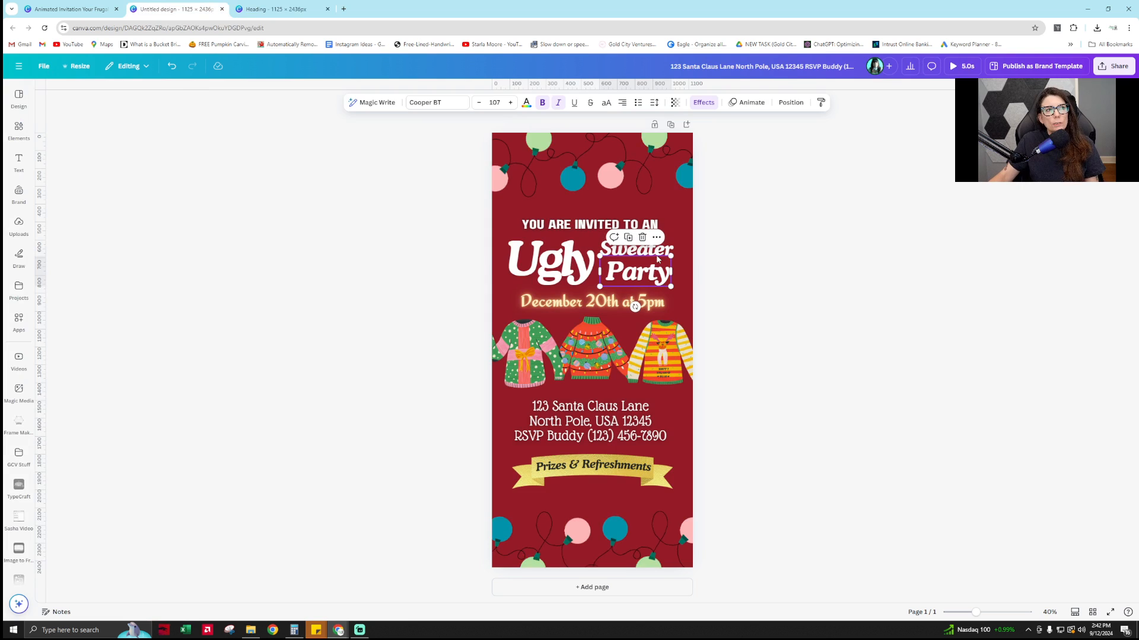
click(637, 272)
click(726, 252)
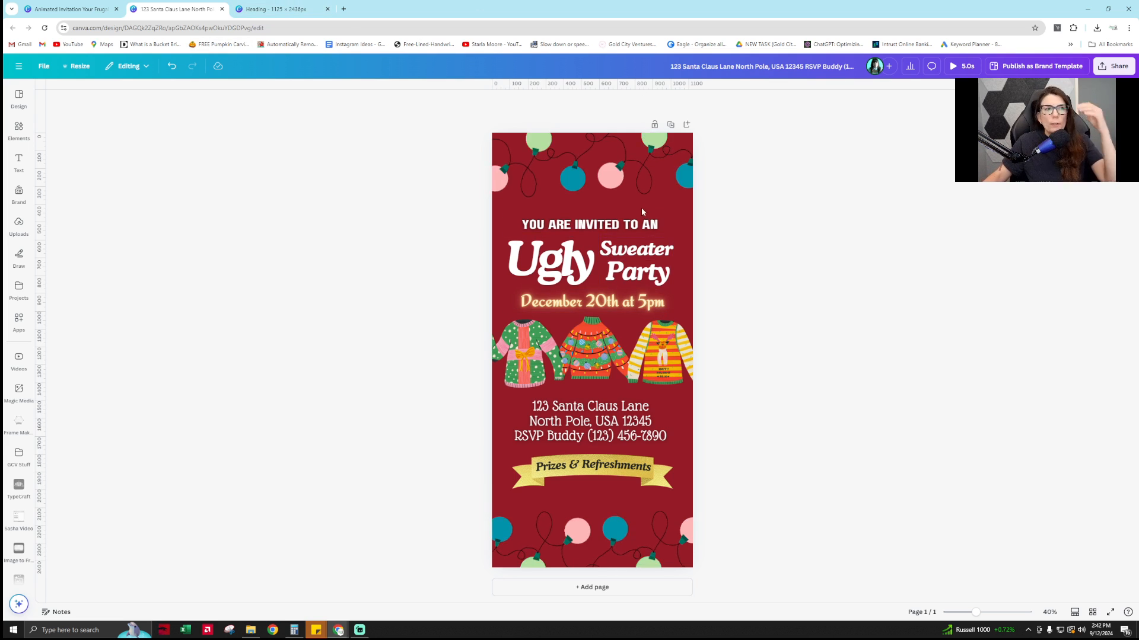
click(630, 230)
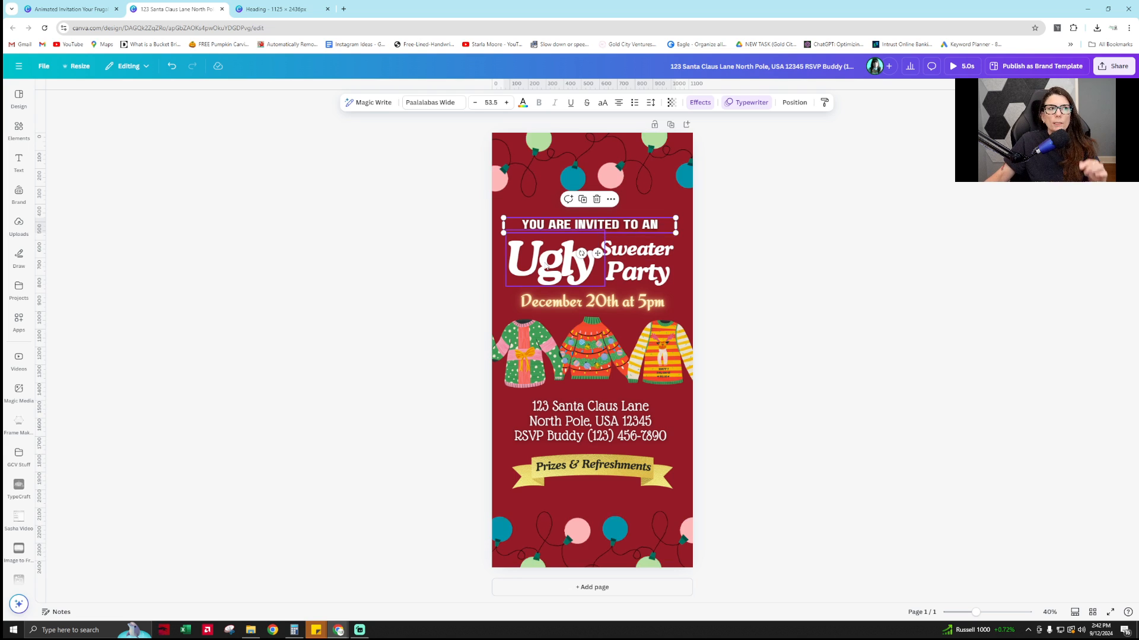
click(577, 263)
click(661, 282)
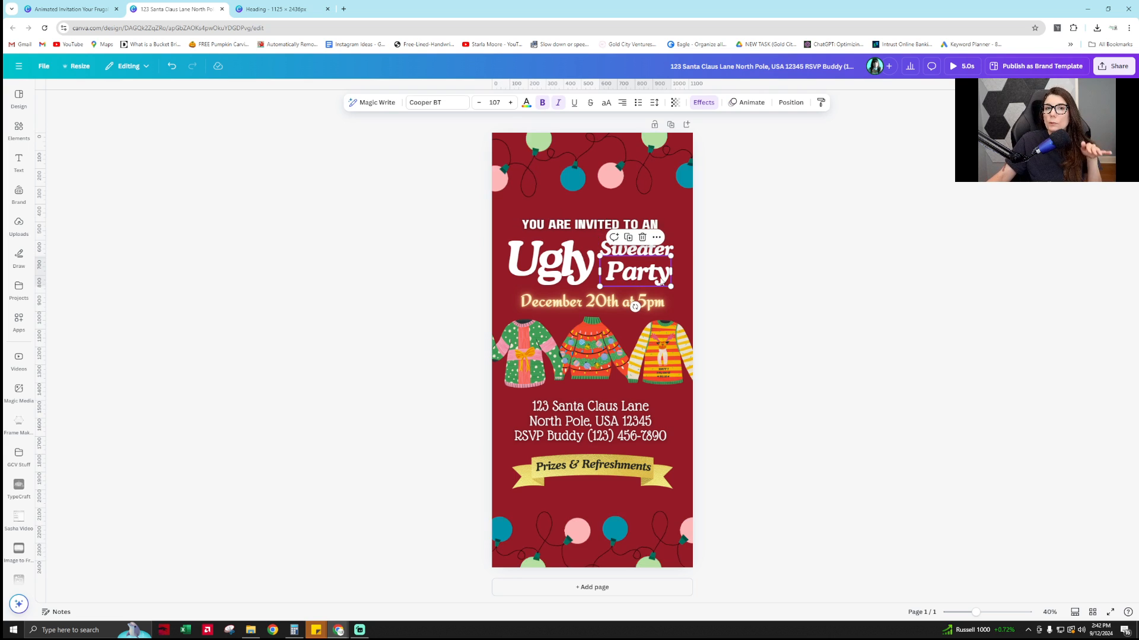
Examine the font and text effect used on the "December 20th at 5pm" line
click(586, 306)
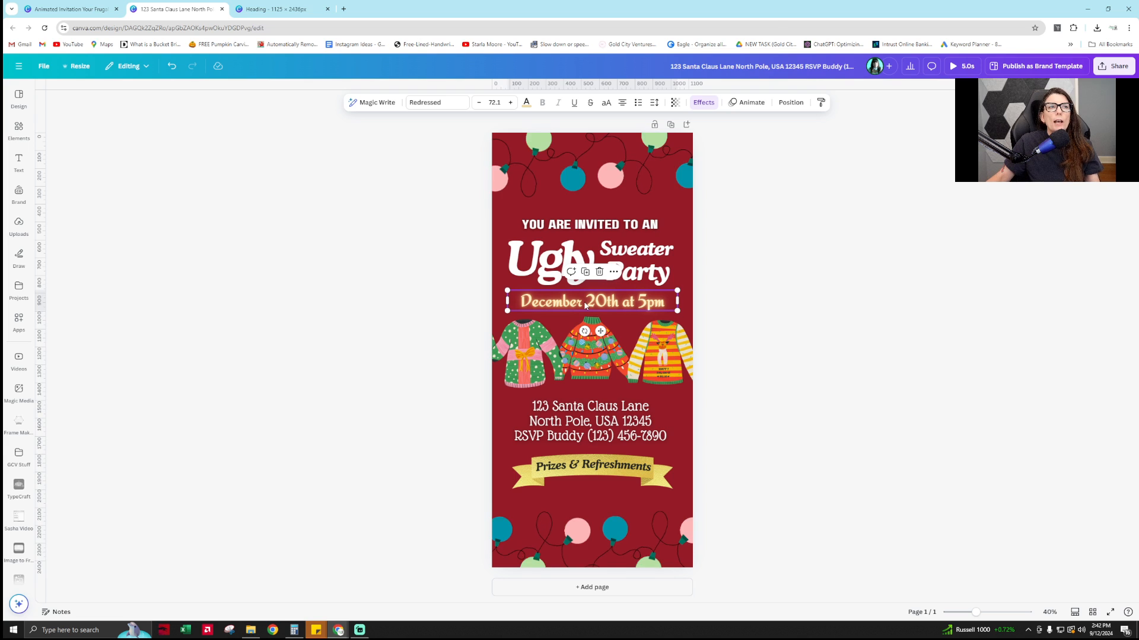
click(704, 102)
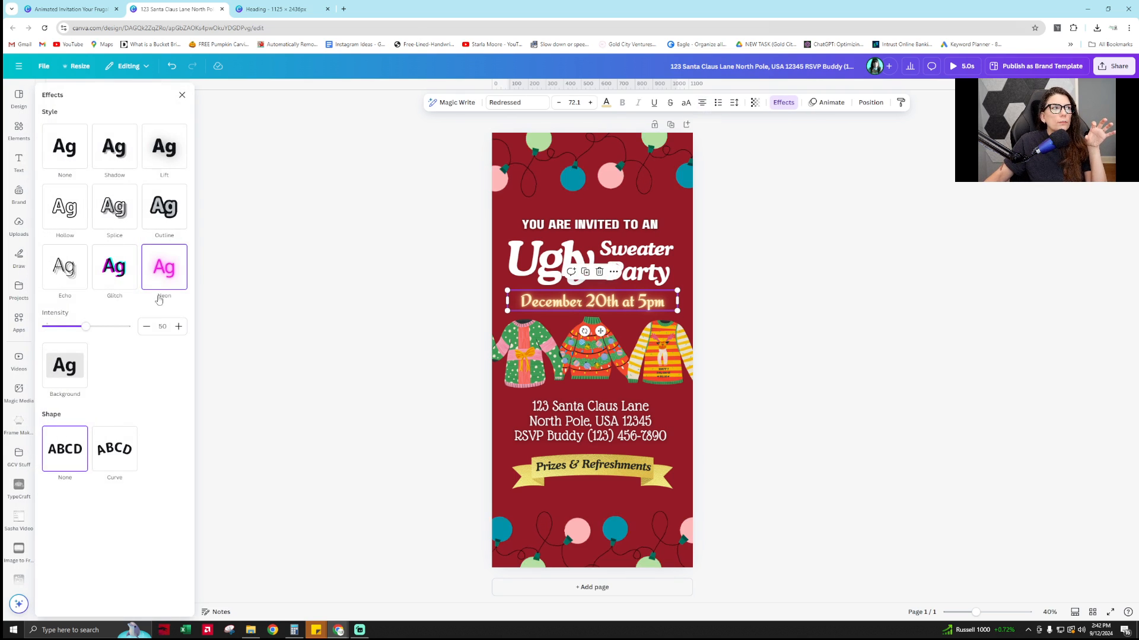
click(784, 301)
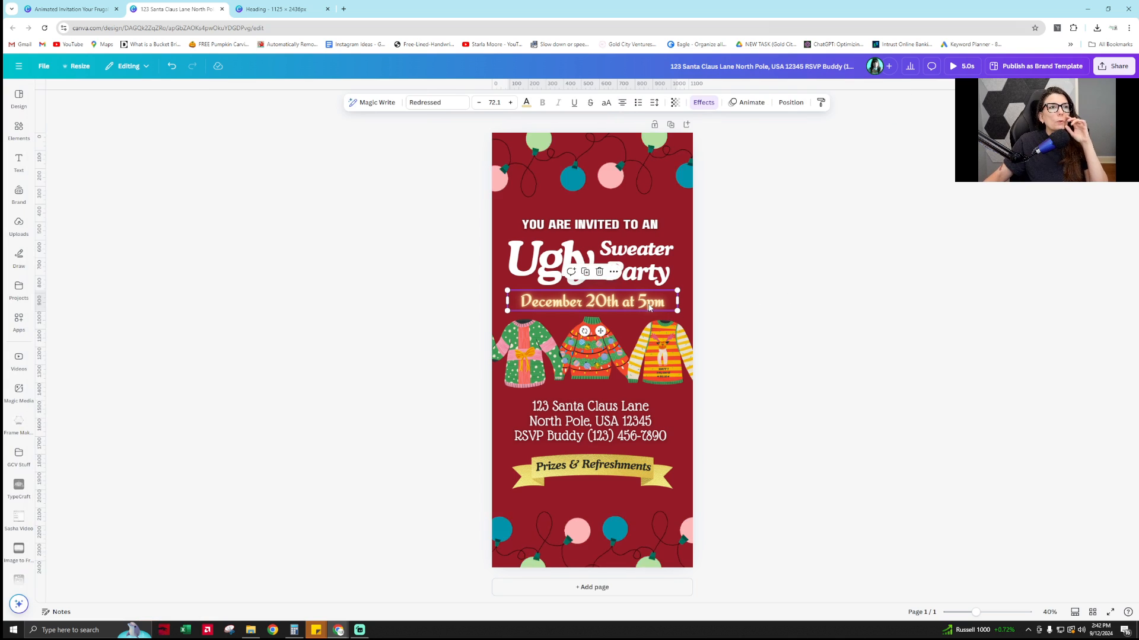
click(639, 307)
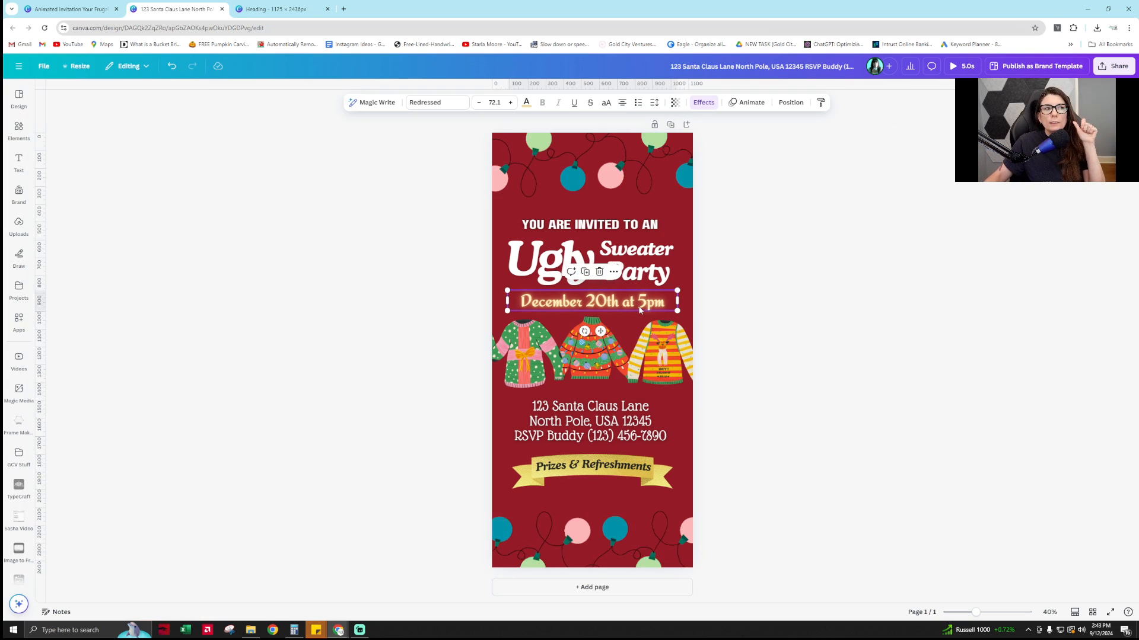
Examine the fonts of the address and RSVP block, the "Prizes & Refreshments" banner text and the "YOU ARE INVITED TO AN" line
click(636, 425)
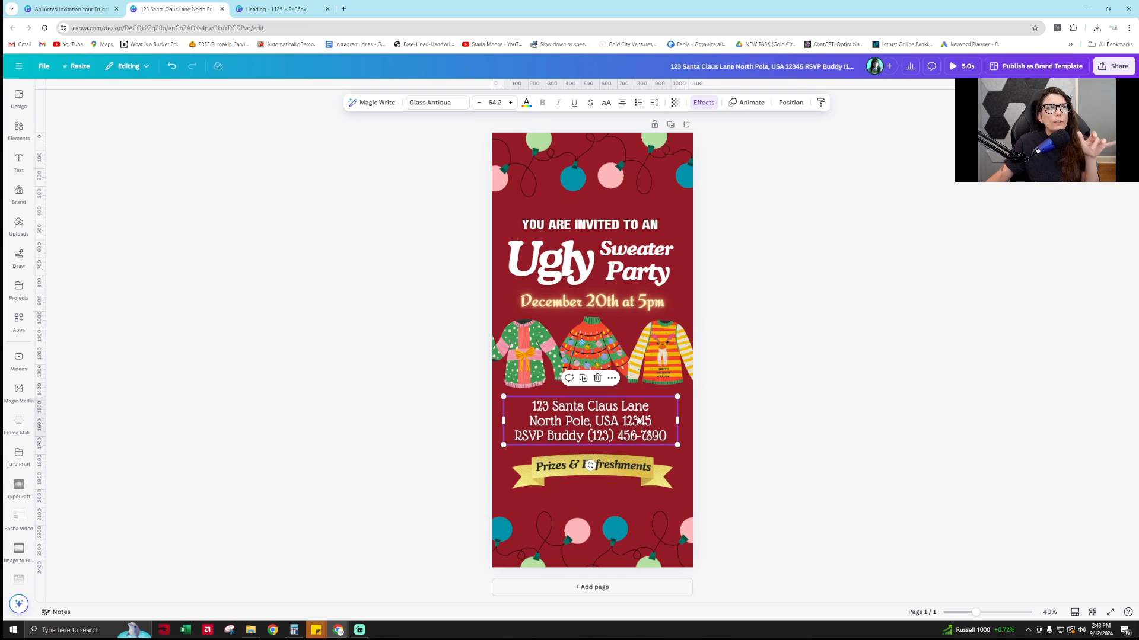
click(643, 468)
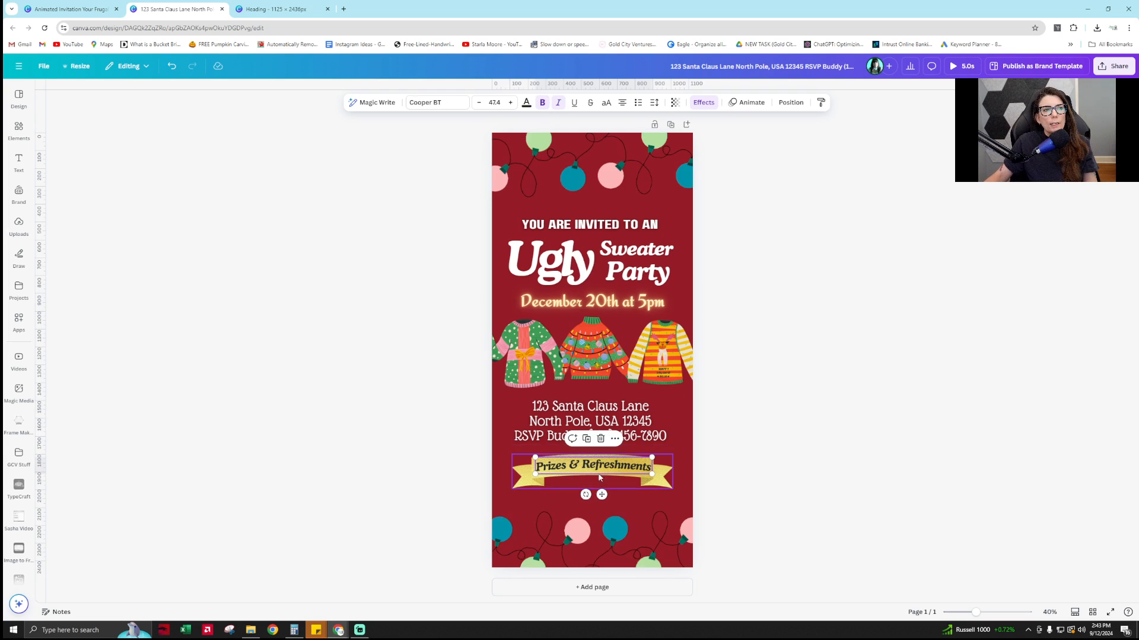
click(870, 338)
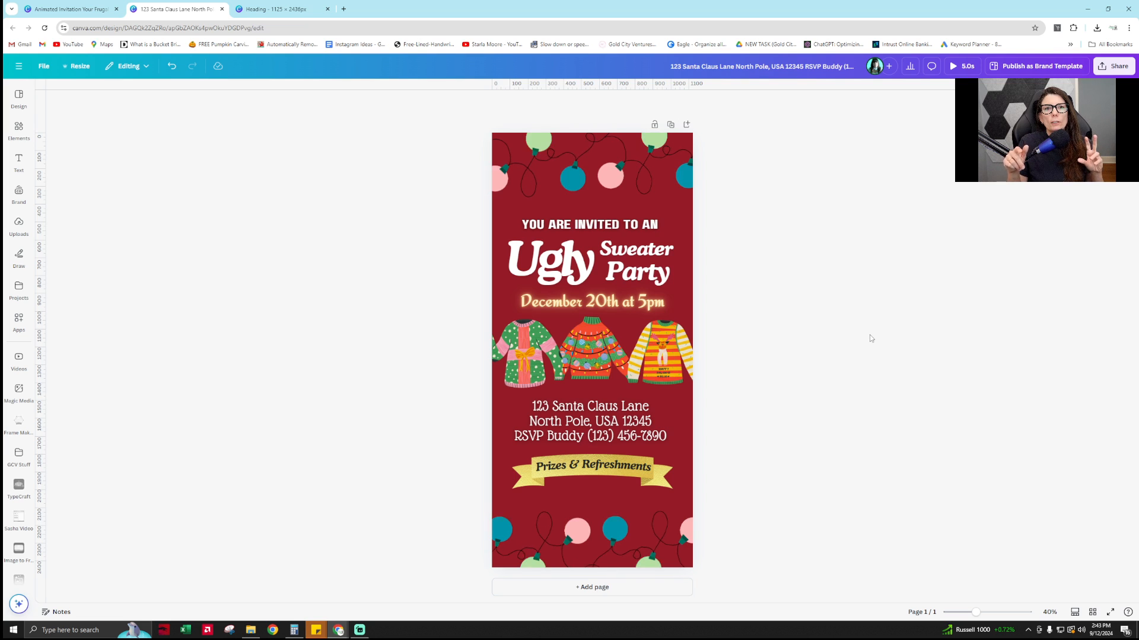
click(612, 222)
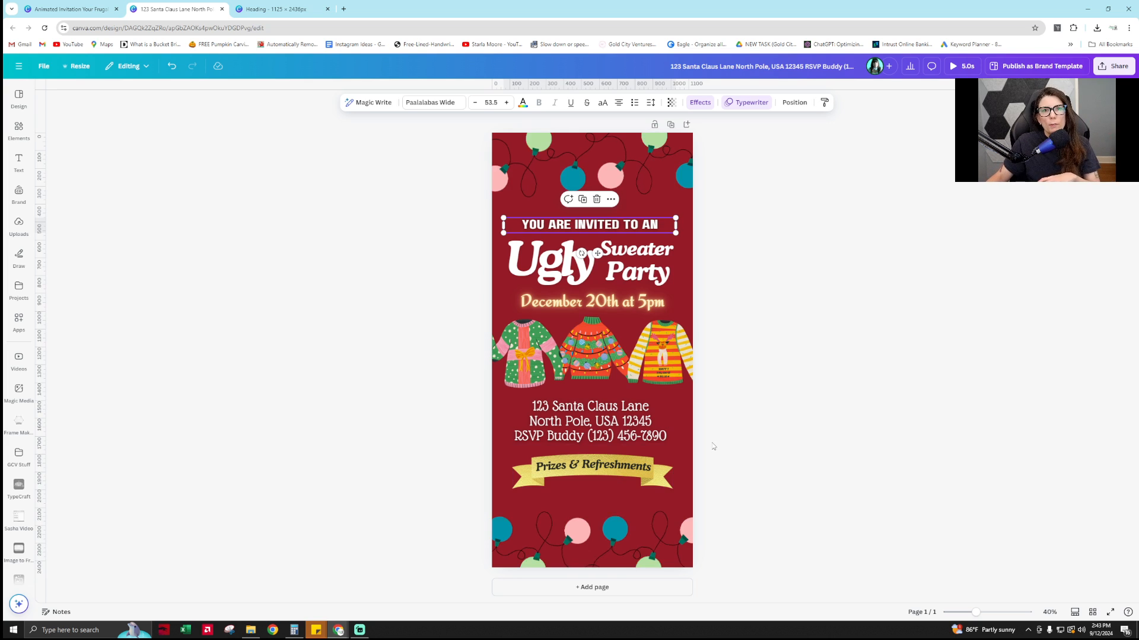
click(704, 324)
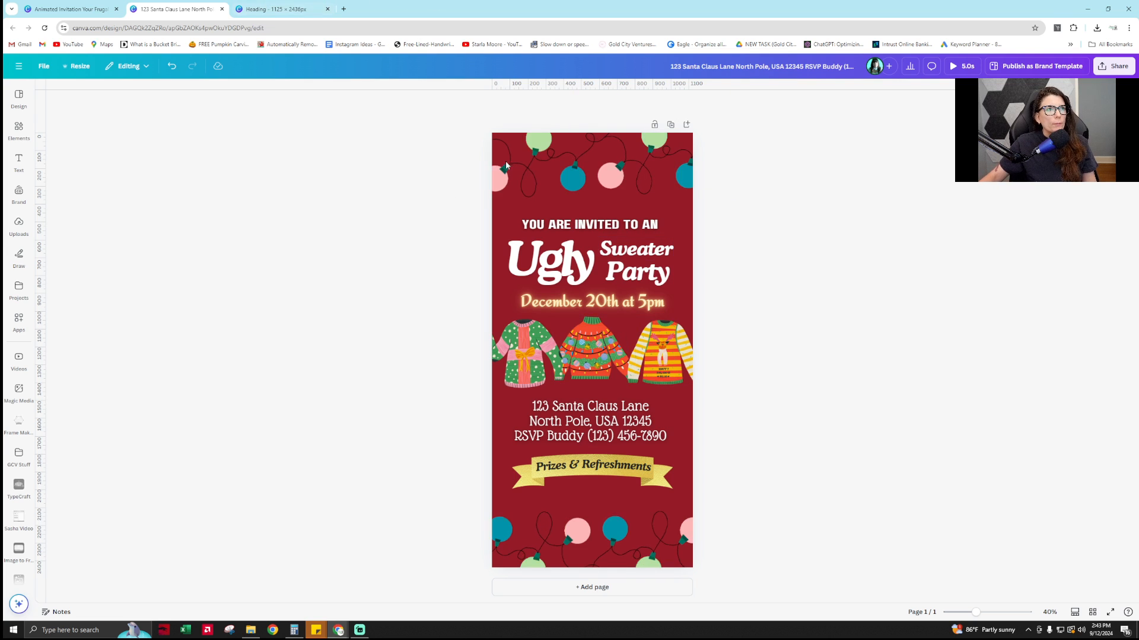
Return to the new invitation, search the fonts for "sans", and set the heading to DM Sans in all uppercase
click(266, 4)
click(615, 209)
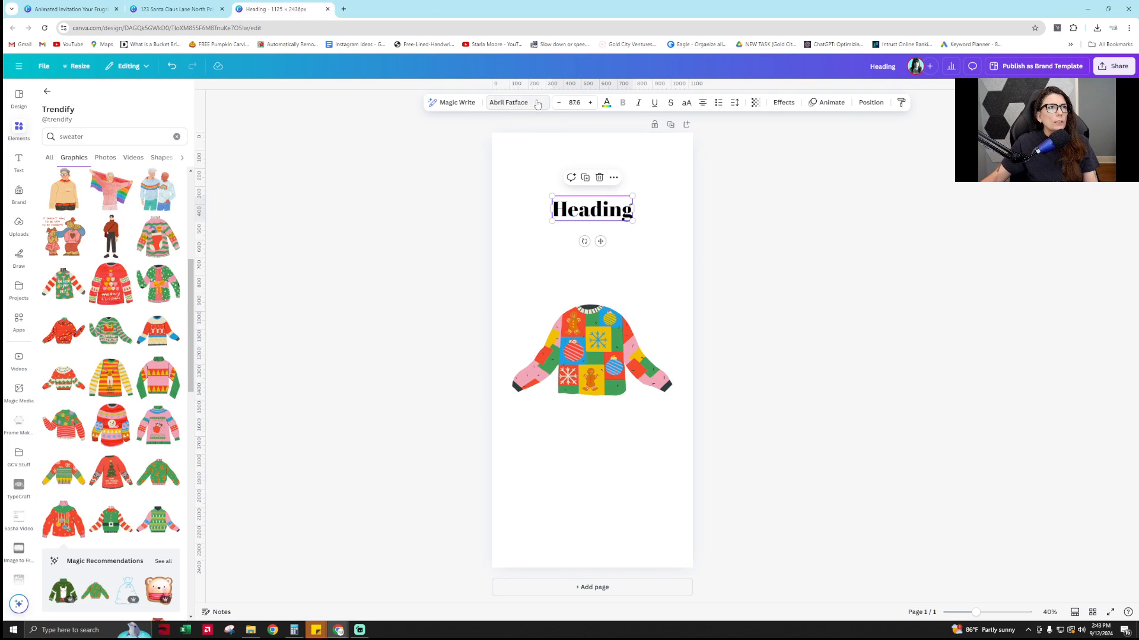
click(515, 102)
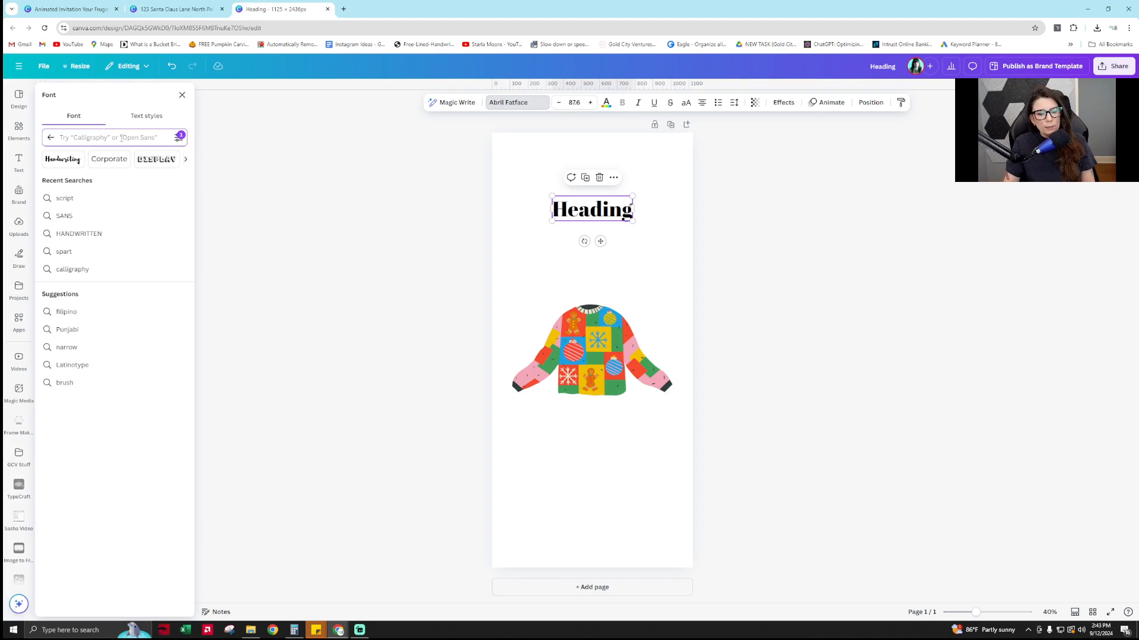
text(sans)
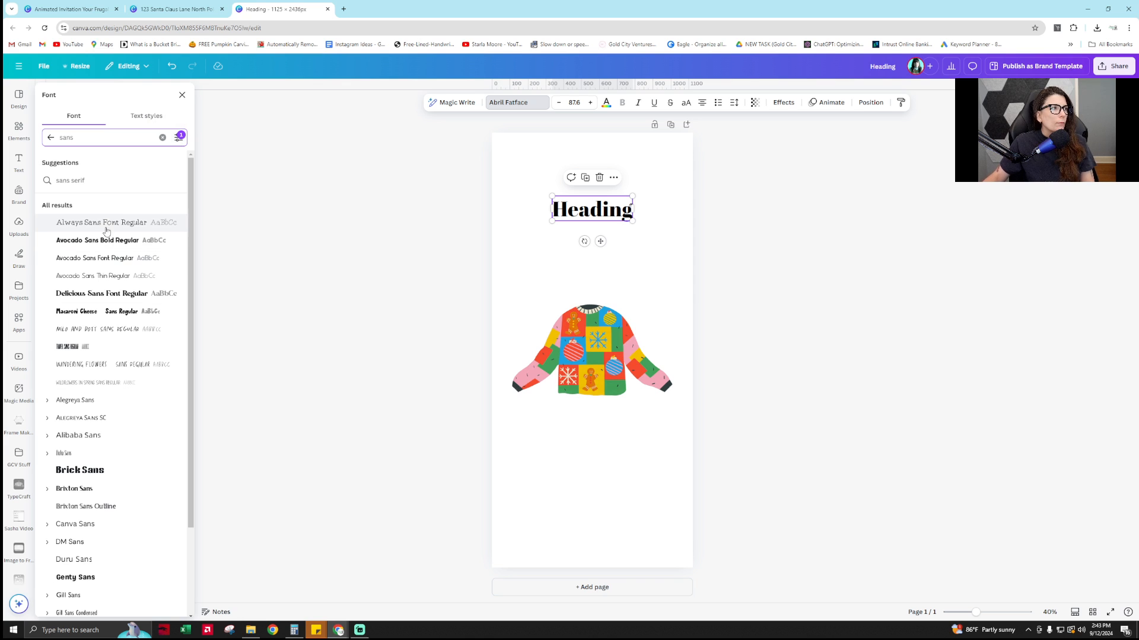
scroll(105, 226, down, 4)
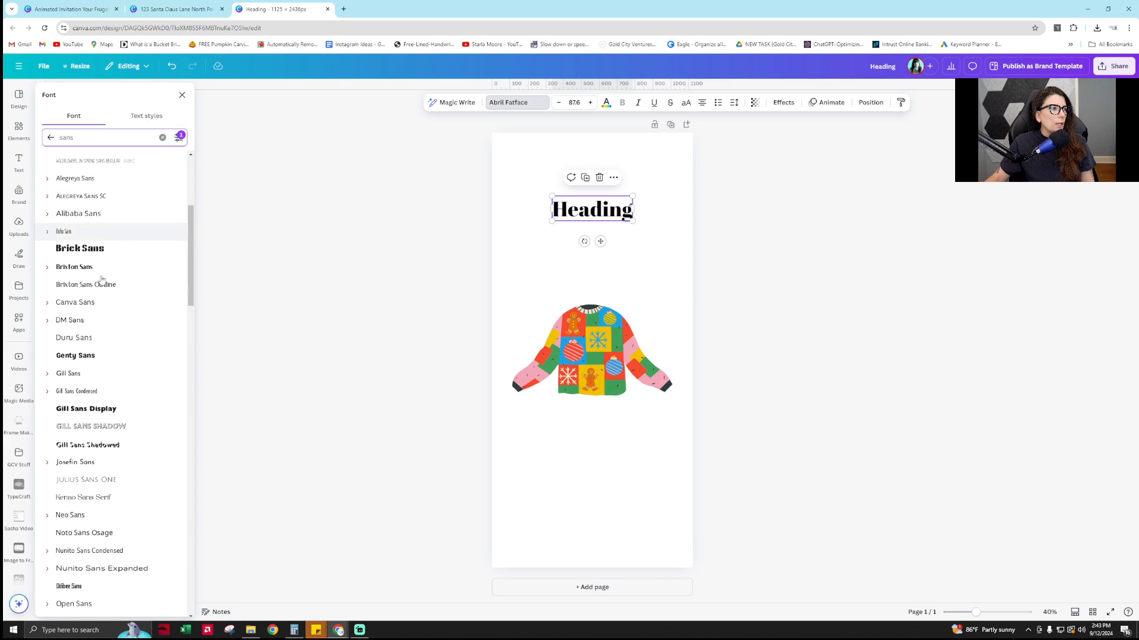
click(92, 324)
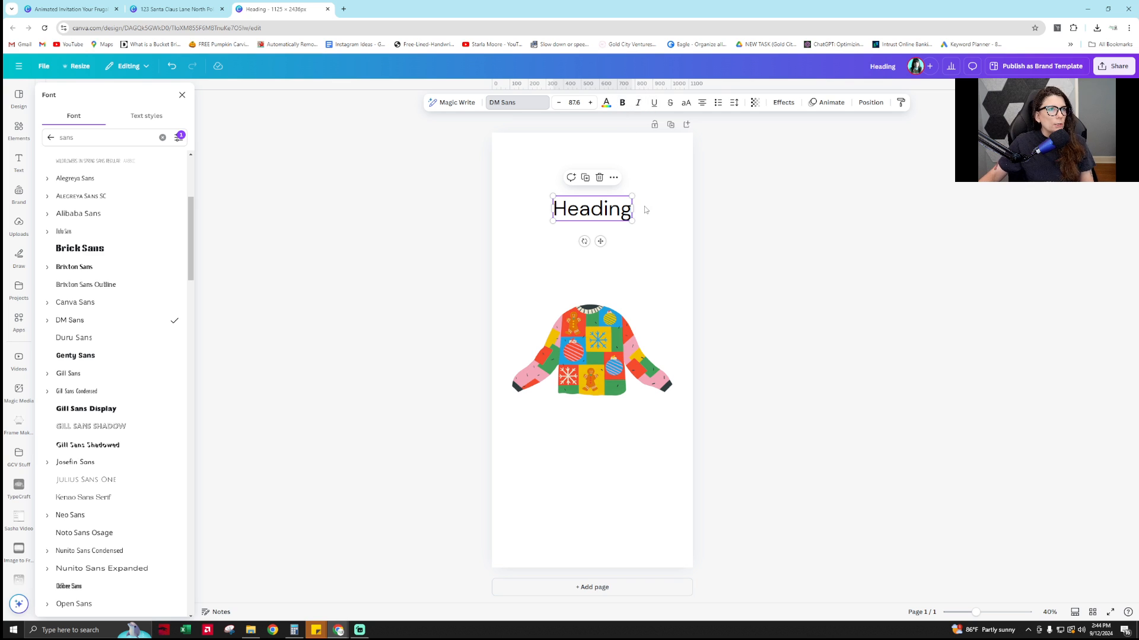
click(687, 104)
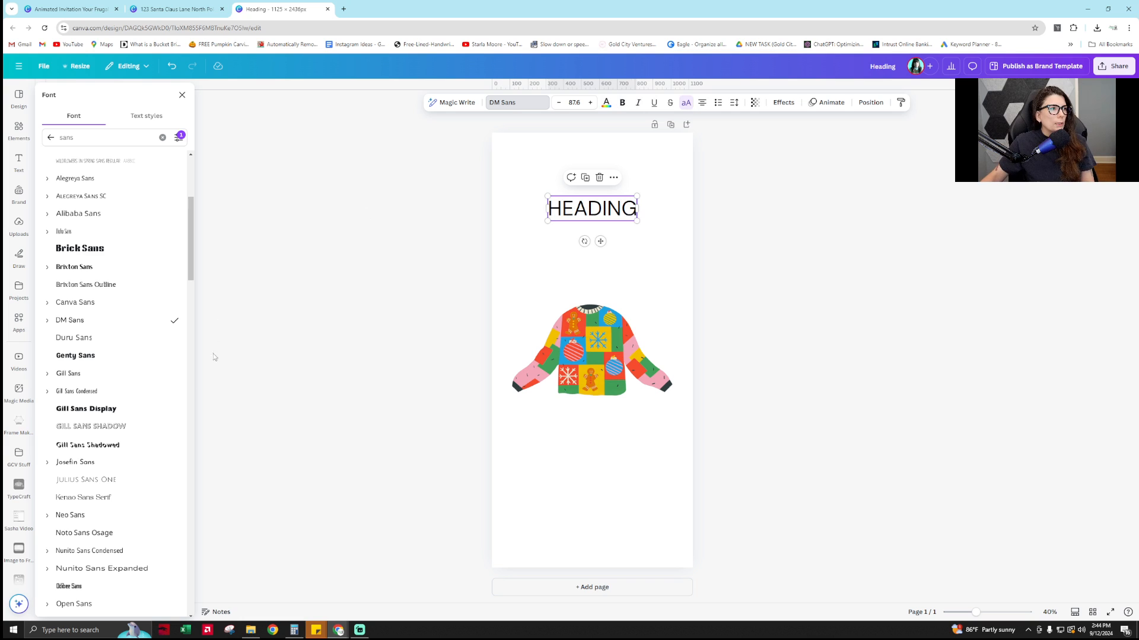
Try Genty Sans, Gill Sans, Noto Sans Osage, Nunito Sans Condensed and Nunito Sans Expanded on the heading
click(84, 357)
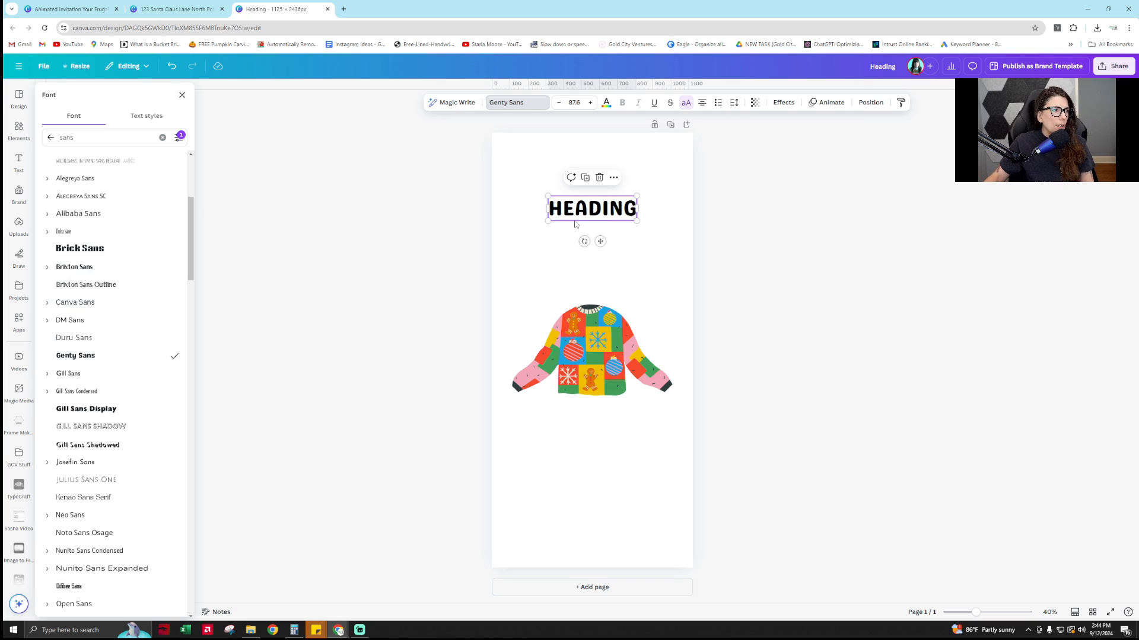
click(111, 379)
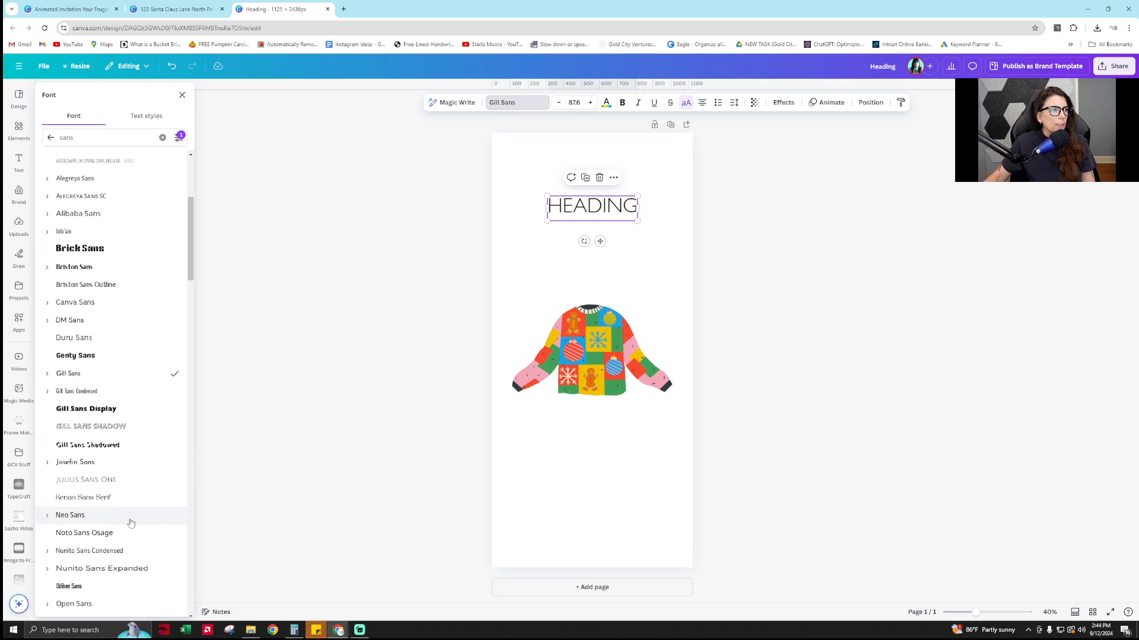
click(107, 532)
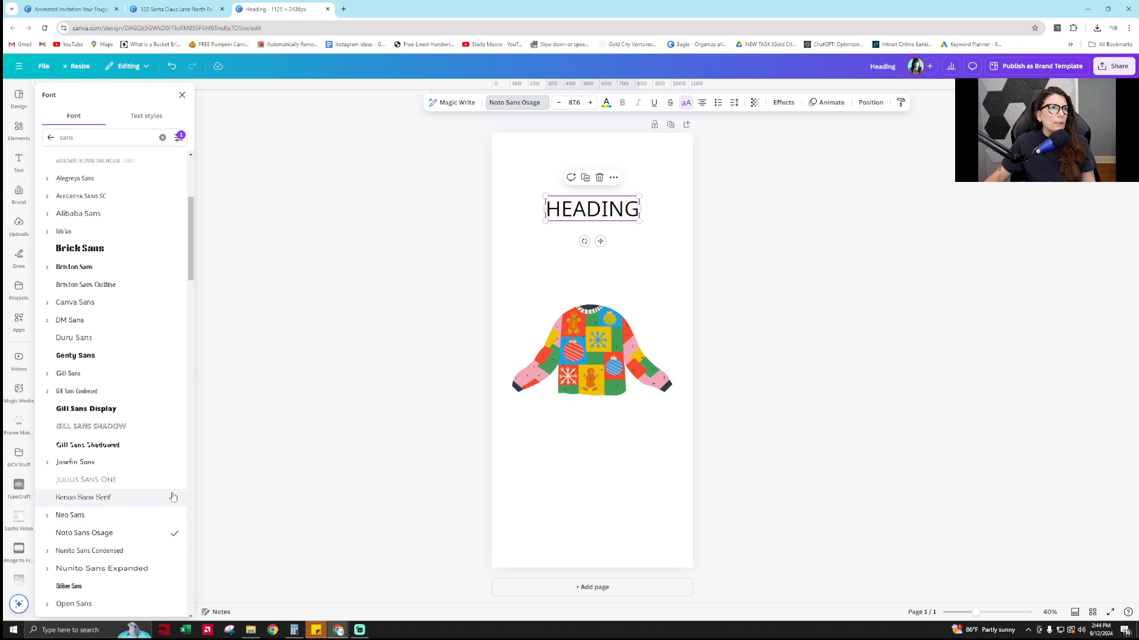
click(98, 551)
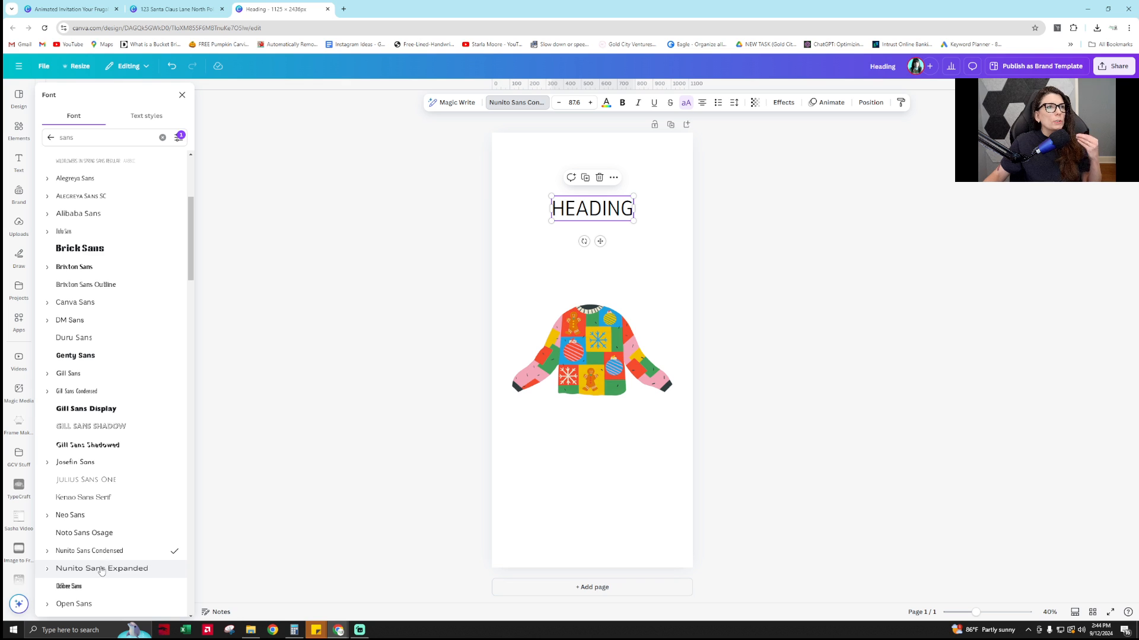
click(101, 569)
Set the heading's font to Source Sans Pro
scroll(101, 571, down, 1)
scroll(102, 570, down, 1)
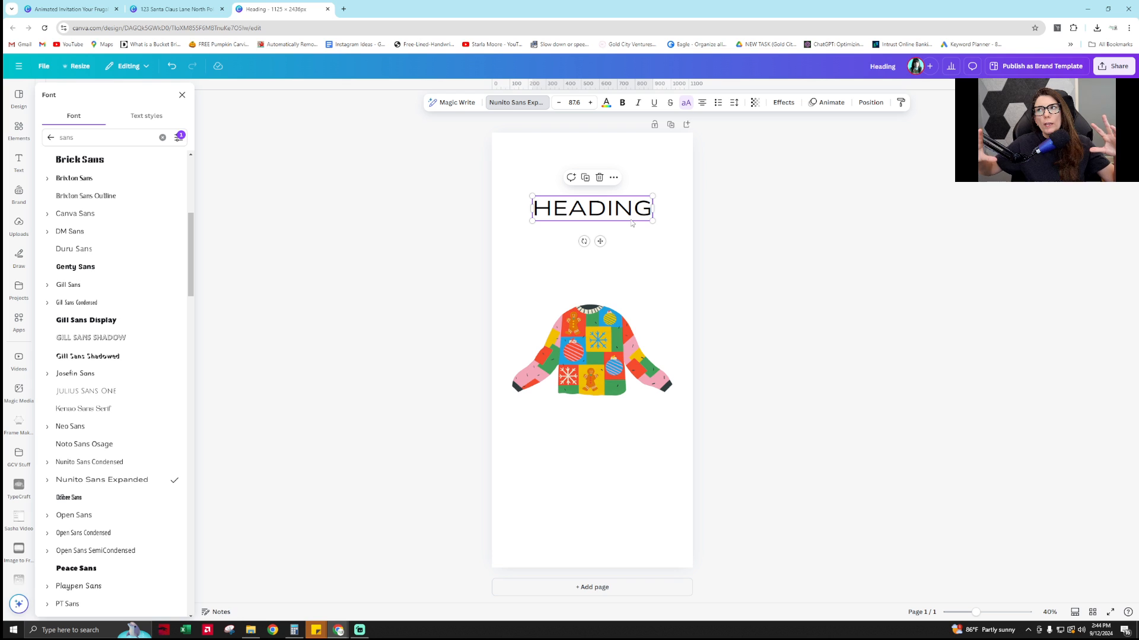
scroll(74, 412, down, 4)
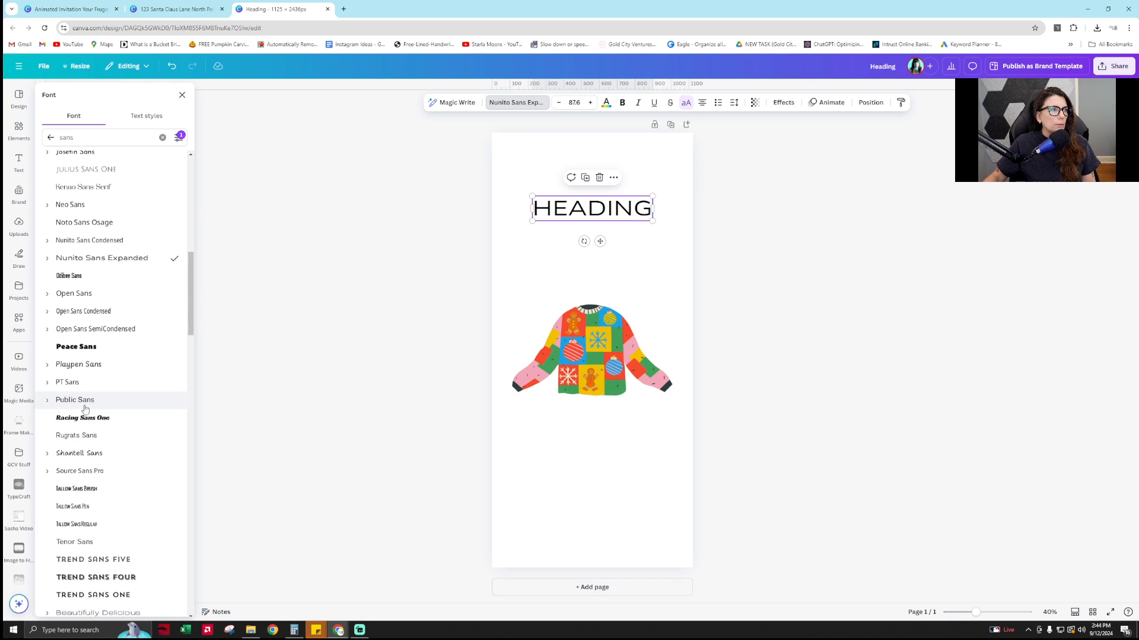
click(89, 474)
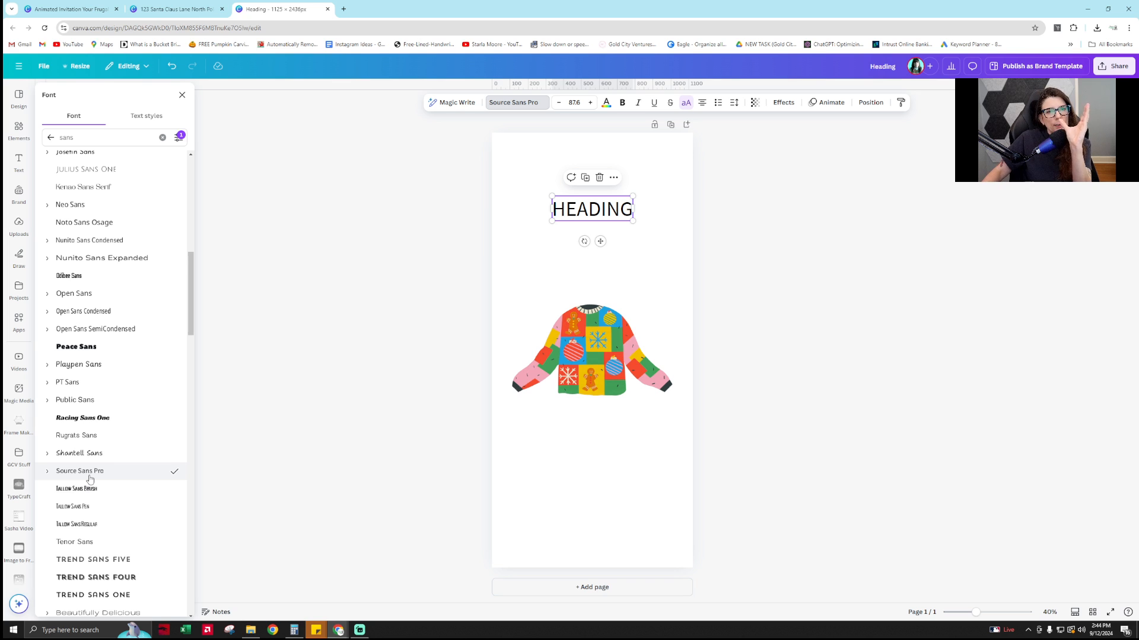
Make the "HEADING" text bold
click(624, 104)
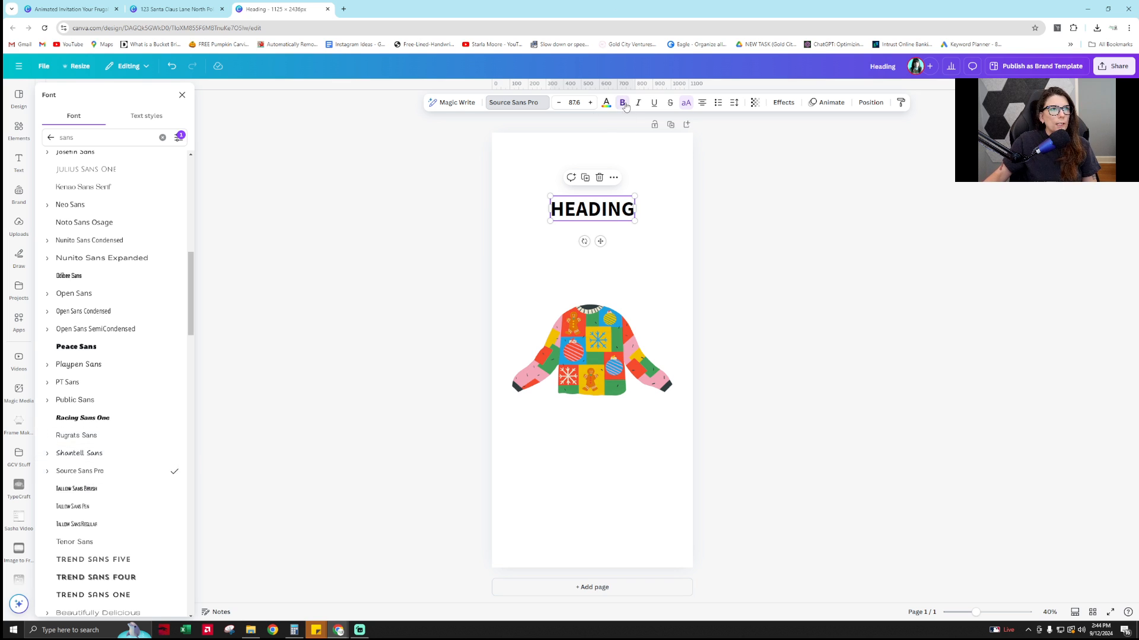
click(661, 177)
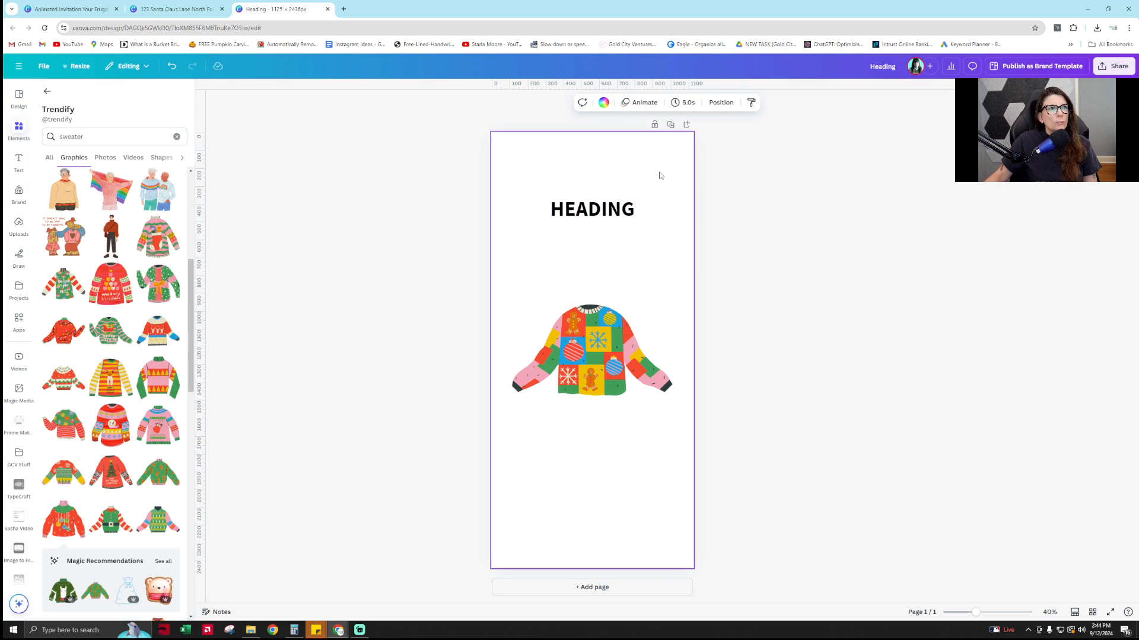
Try the sweater's orange-red, pink, green, yellow and blue photo colors as the page background
click(603, 103)
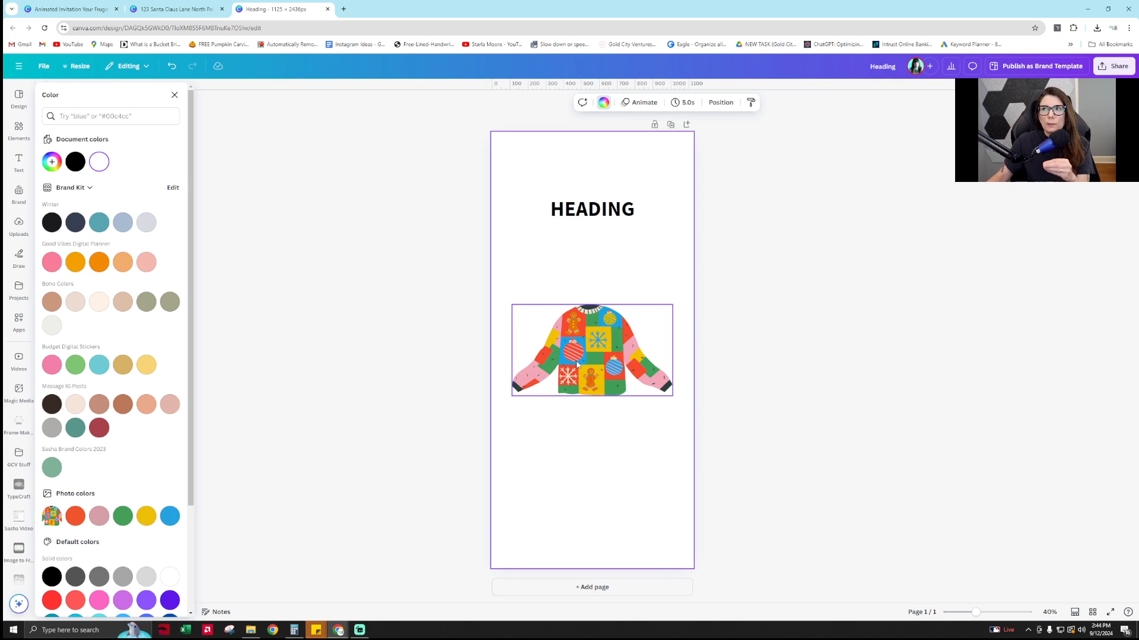
click(74, 517)
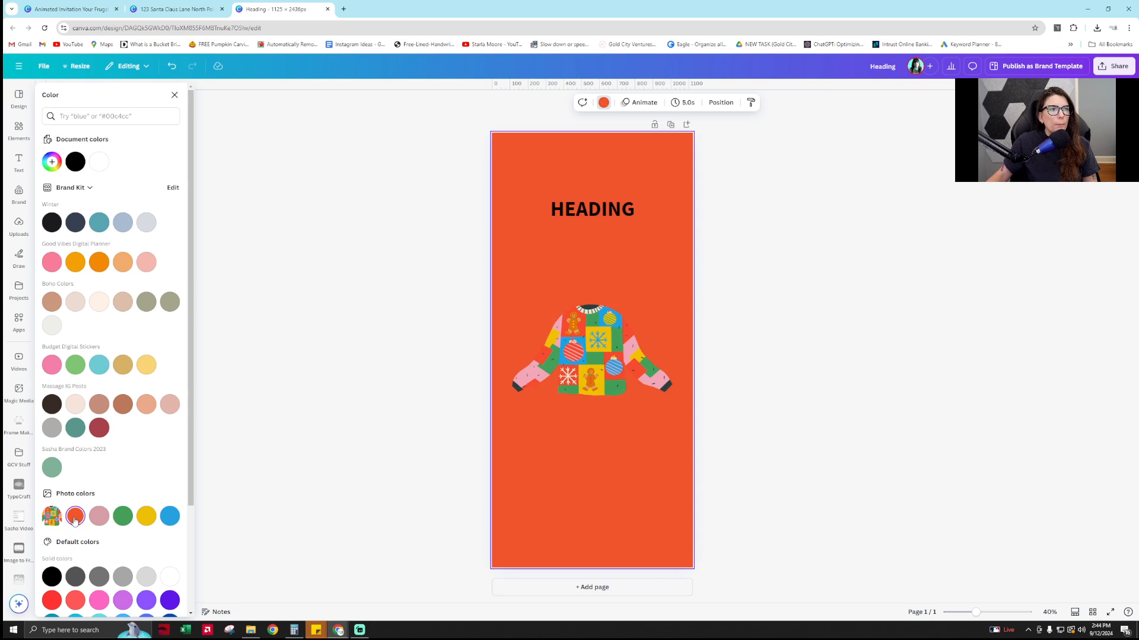
click(105, 519)
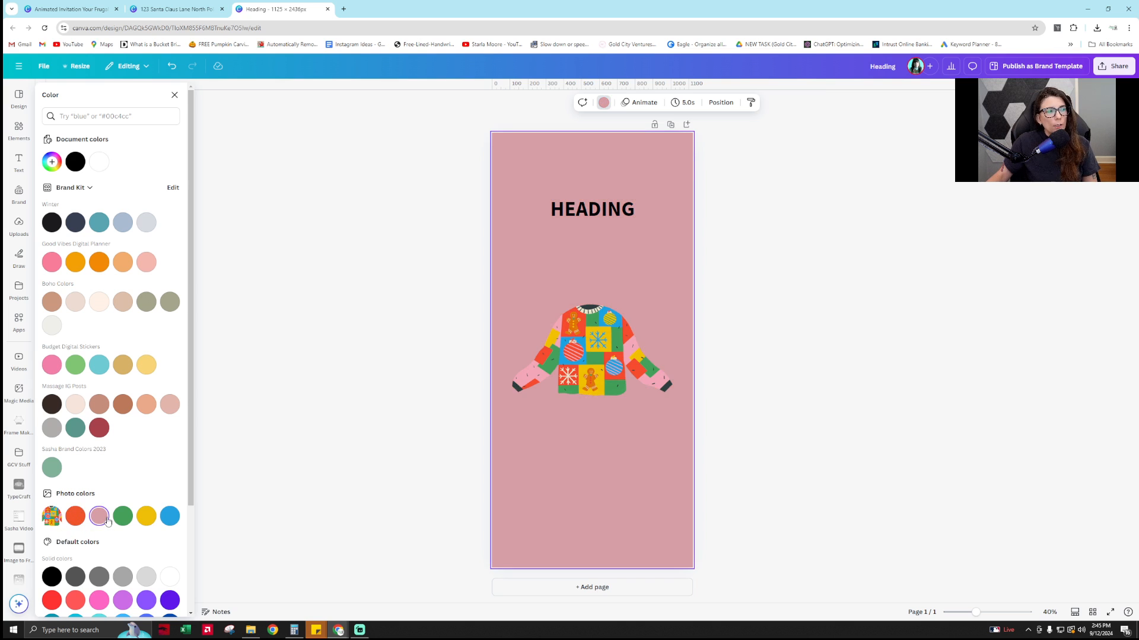
click(123, 516)
click(146, 516)
click(169, 515)
right_click(168, 516)
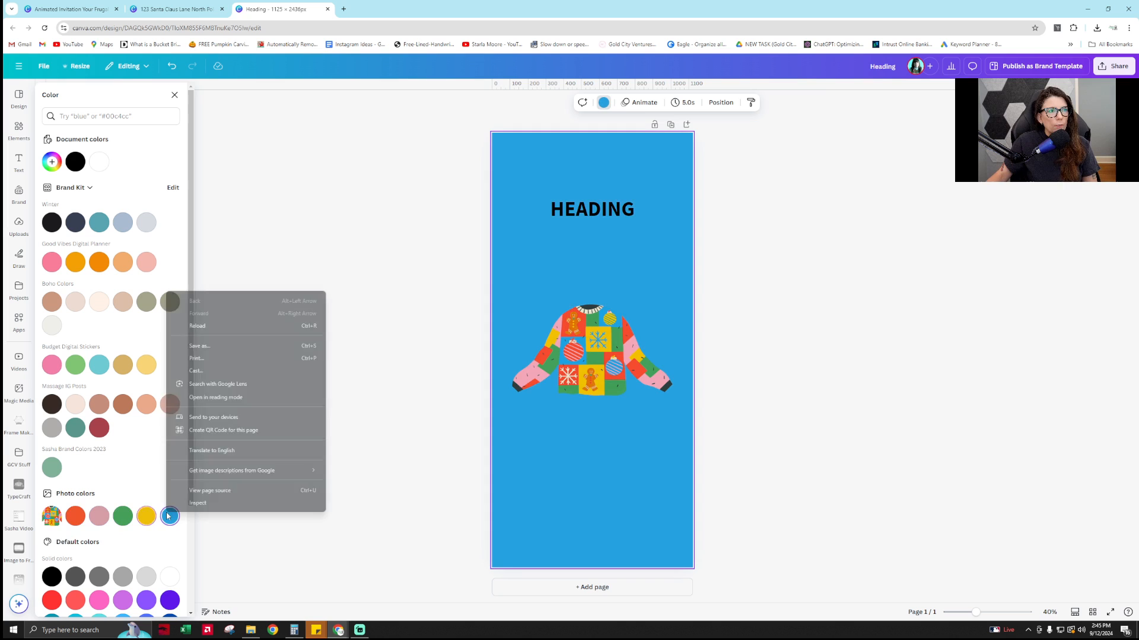
click(144, 522)
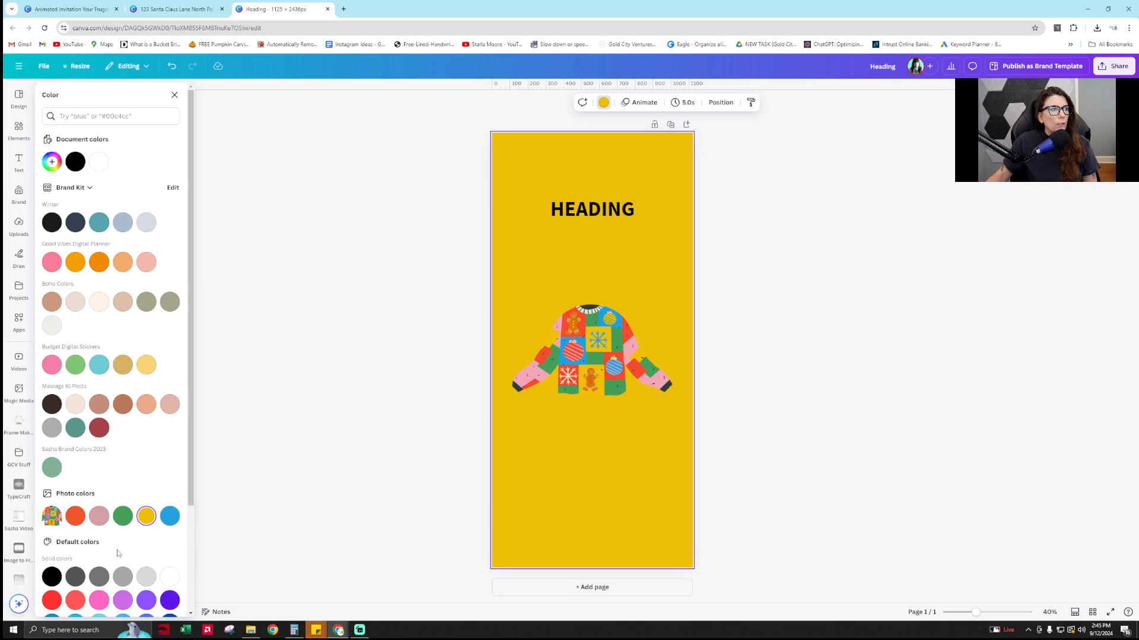
click(100, 519)
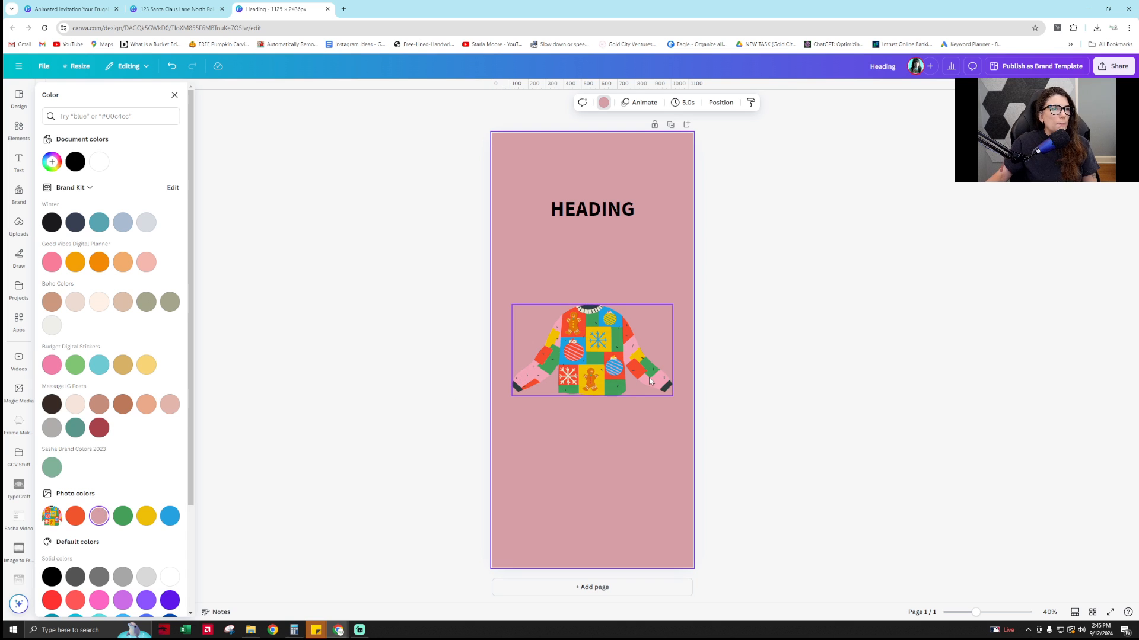
Try a darker custom shade of the sweater's pink, #A8636E, as the page background
click(604, 103)
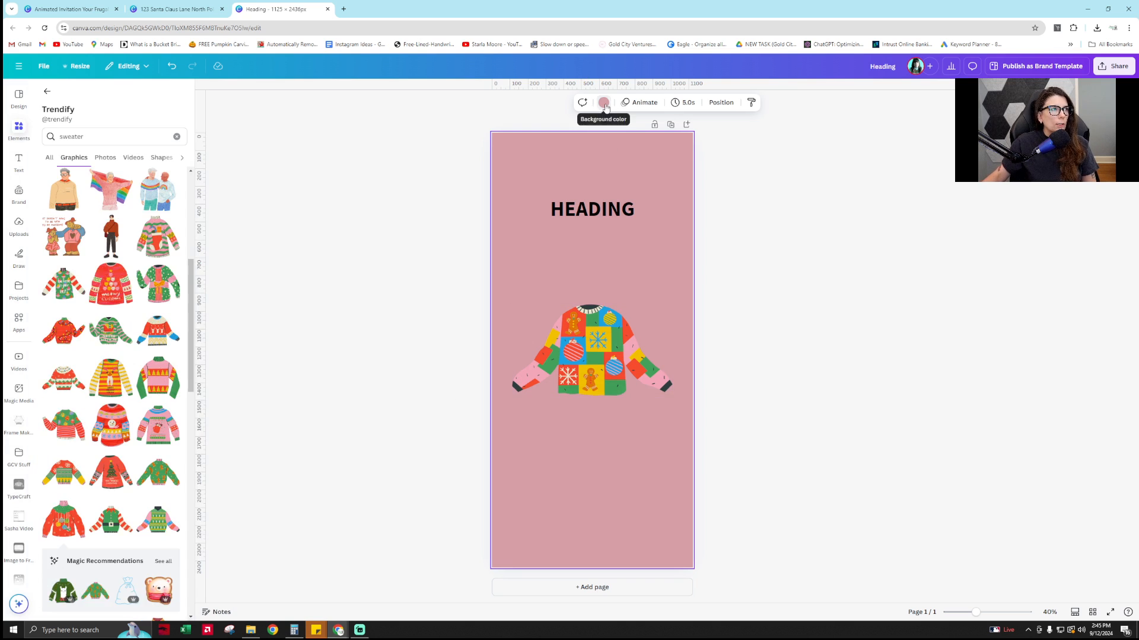
click(604, 103)
click(52, 161)
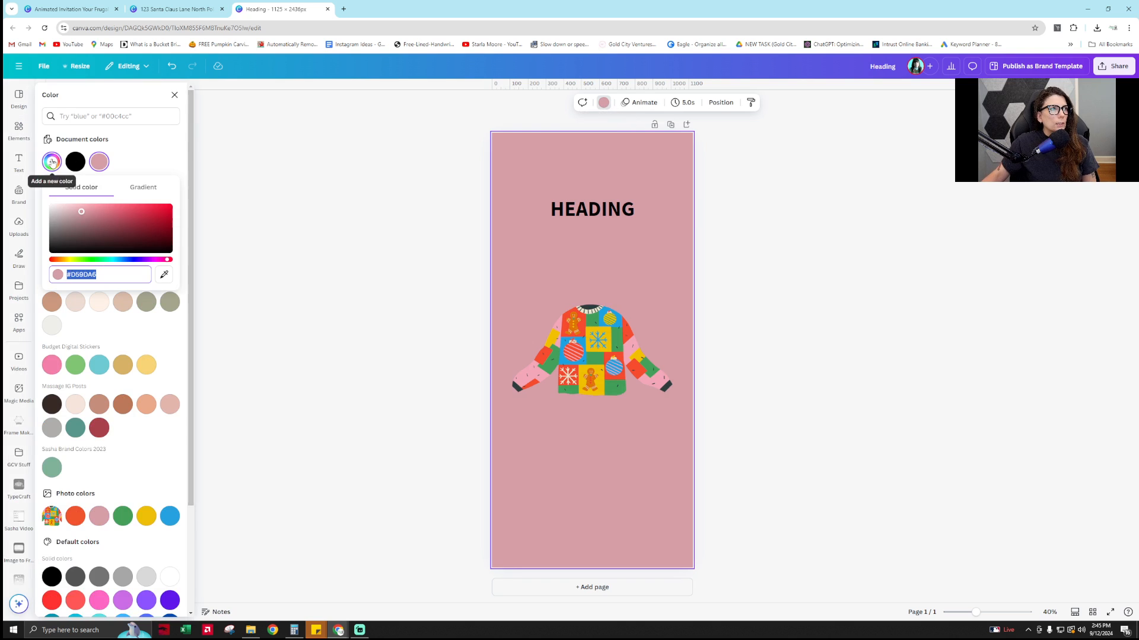
mouse_move(83, 216)
mouse_down()
mouse_move(81, 226)
mouse_move(76, 208)
mouse_move(110, 211)
mouse_move(102, 219)
mouse_up()
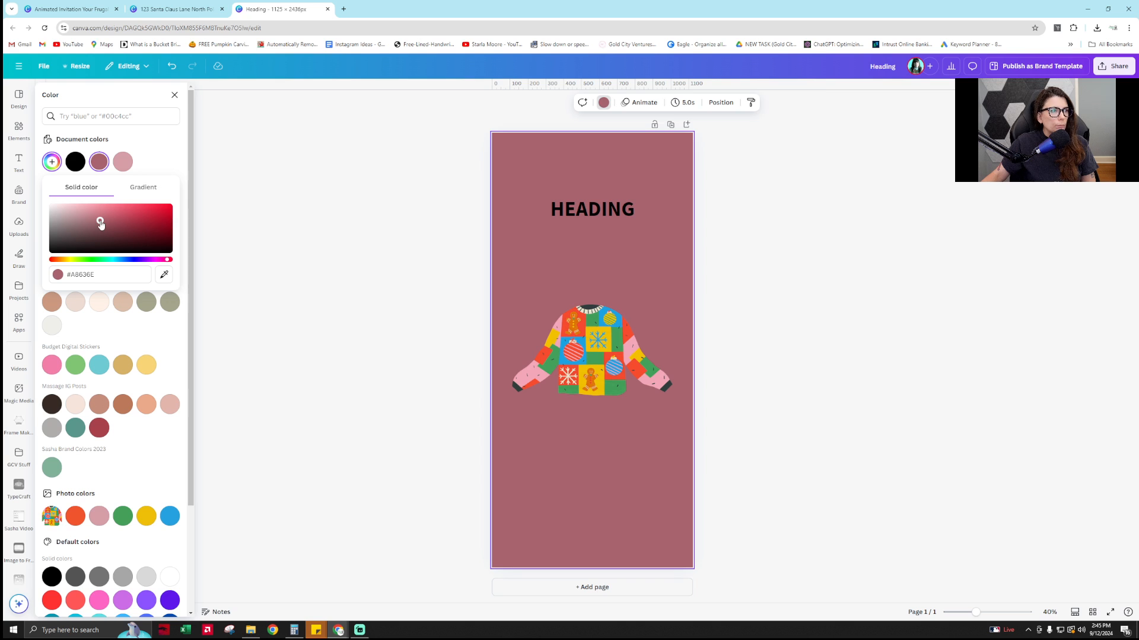
Set the page background to the sweater's orange-red photo color and darken it to #7B2C18
click(75, 516)
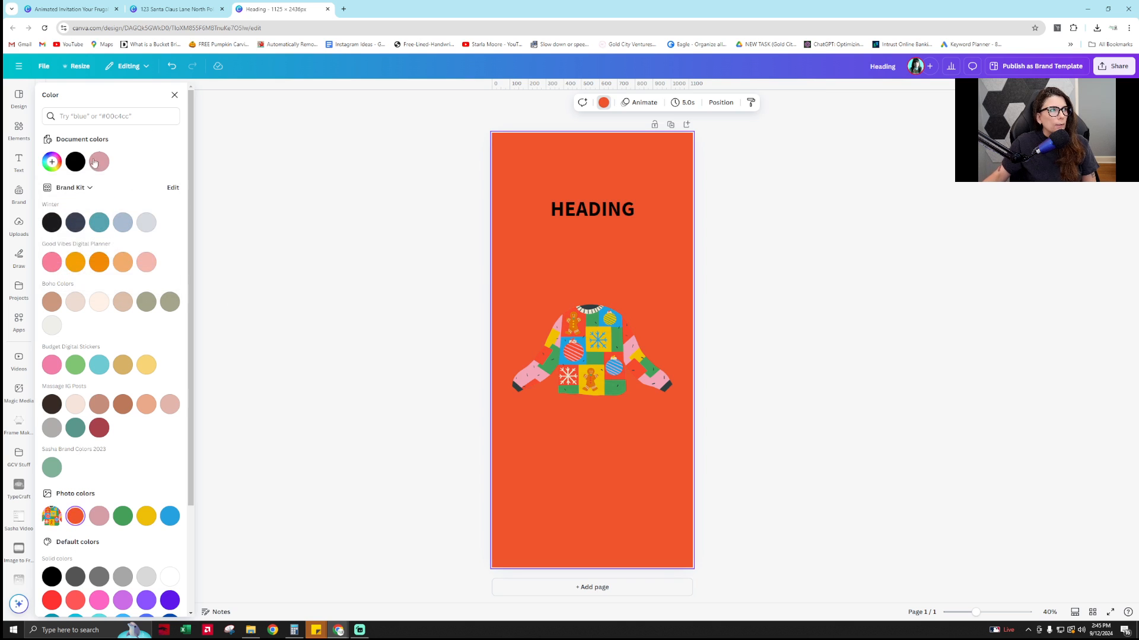
click(51, 161)
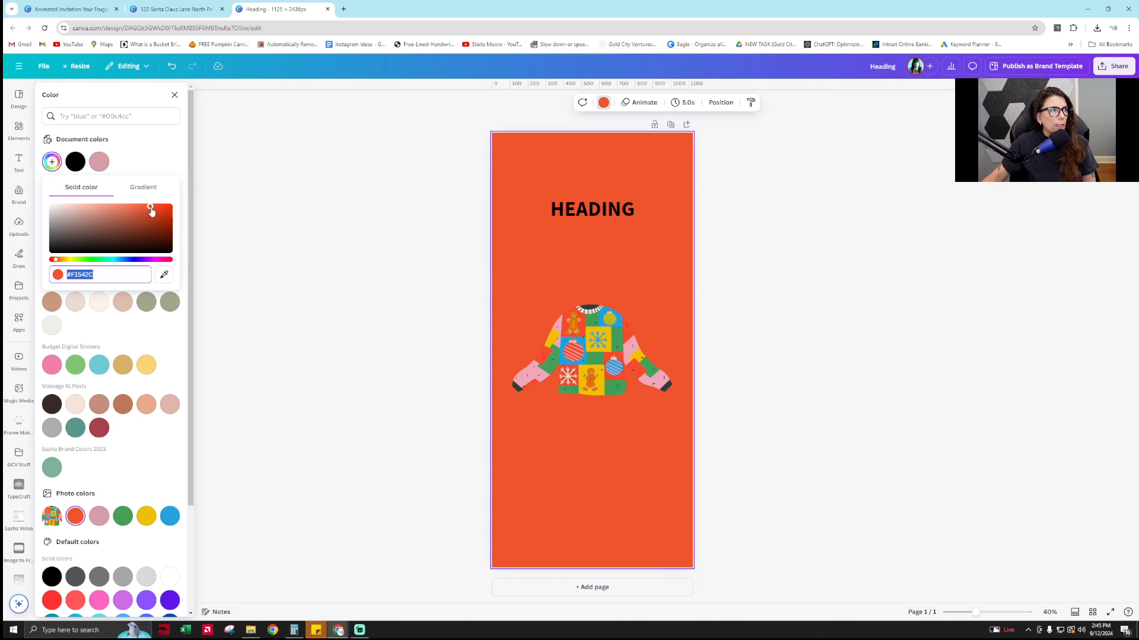
mouse_move(152, 210)
mouse_down()
mouse_move(125, 214)
mouse_move(143, 208)
mouse_move(149, 227)
mouse_up()
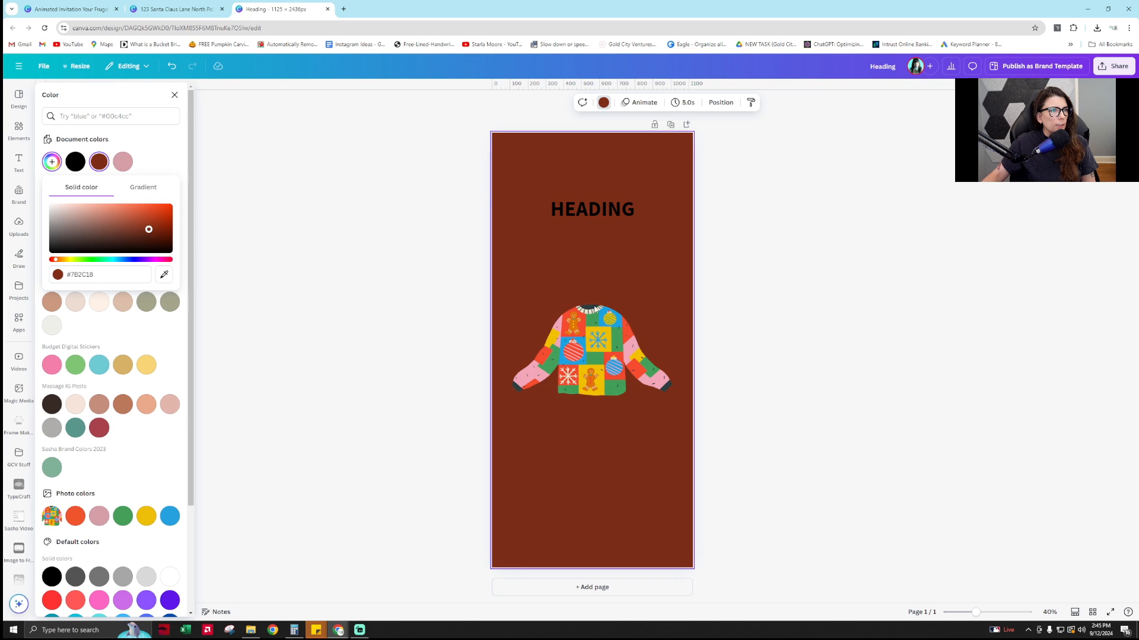
click(746, 326)
click(746, 326)
Change the heading's text color to white
click(610, 204)
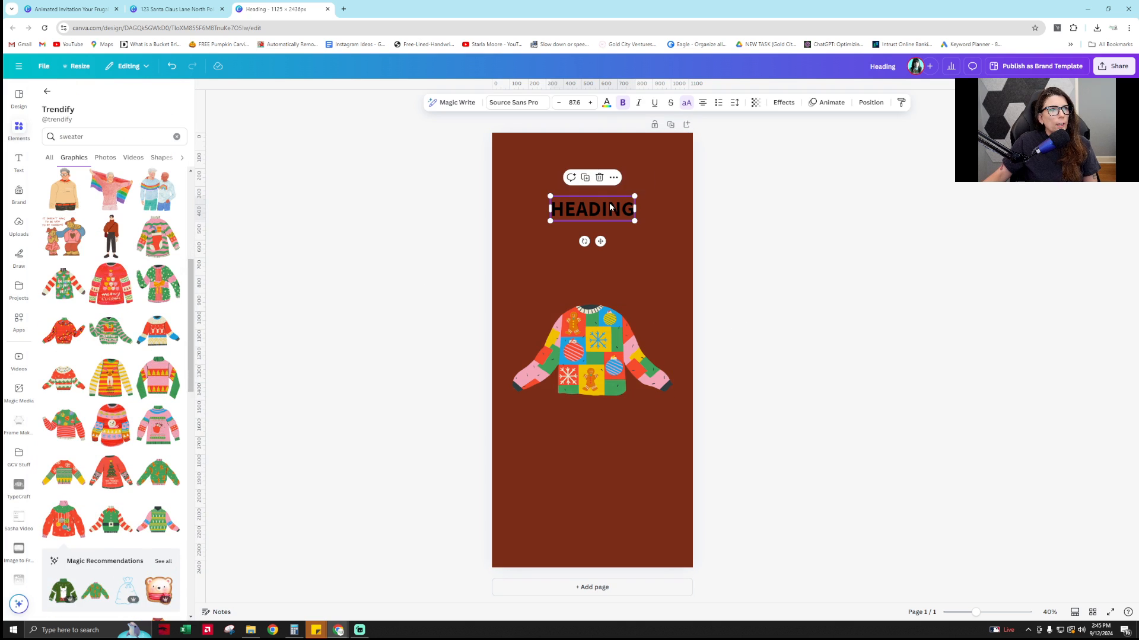
click(606, 103)
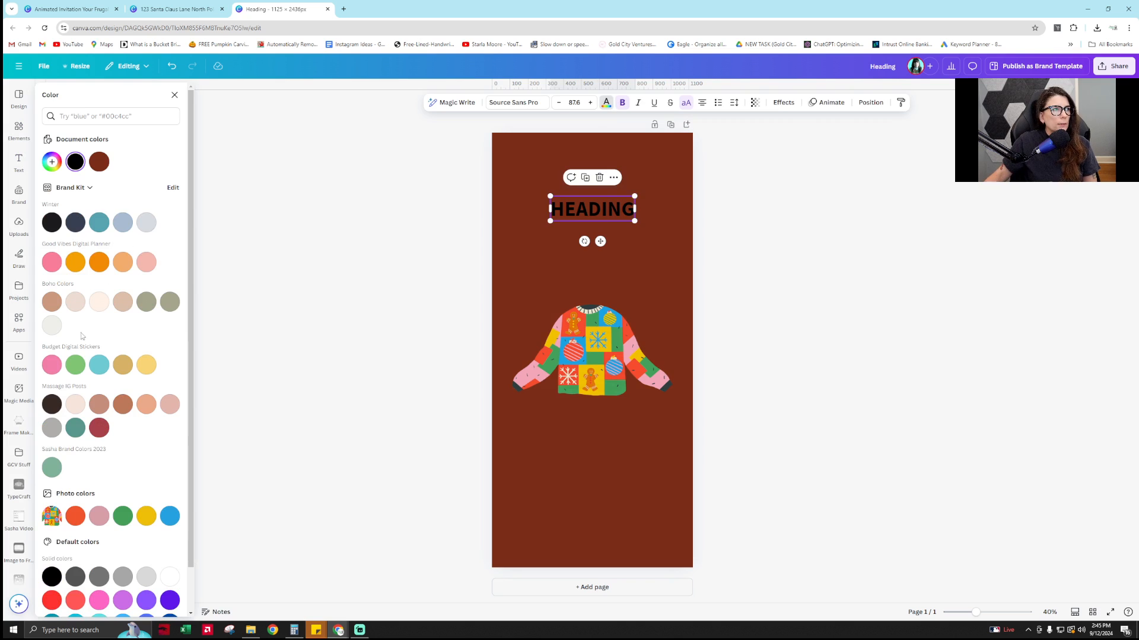
scroll(94, 457, down, 1)
click(169, 532)
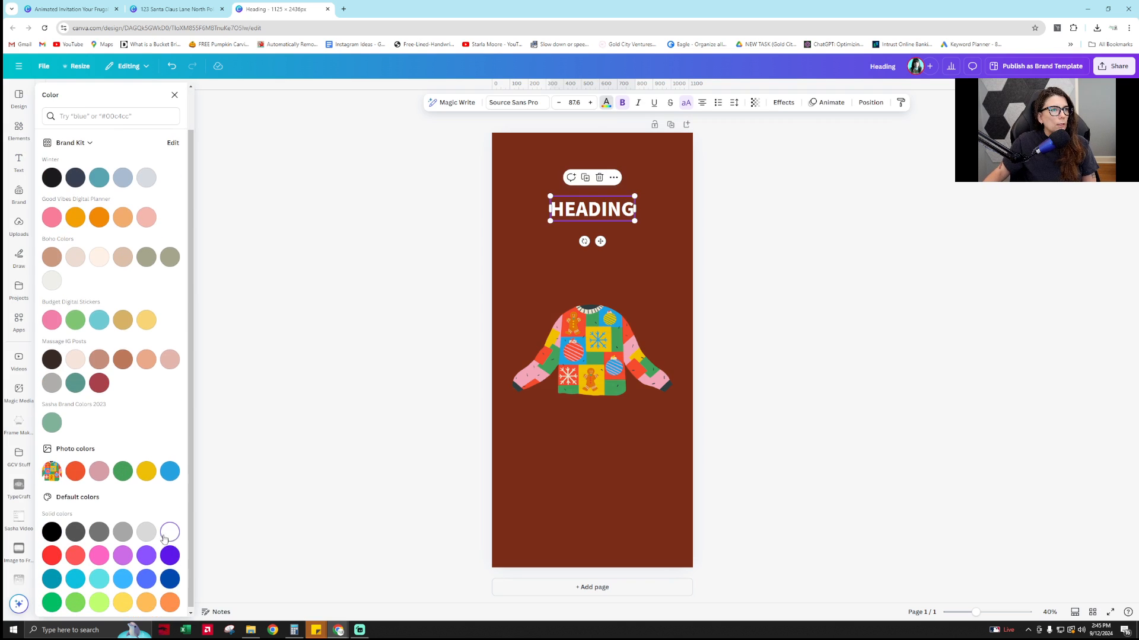
click(823, 298)
Brighten the page background to the custom red #A6391E
click(627, 235)
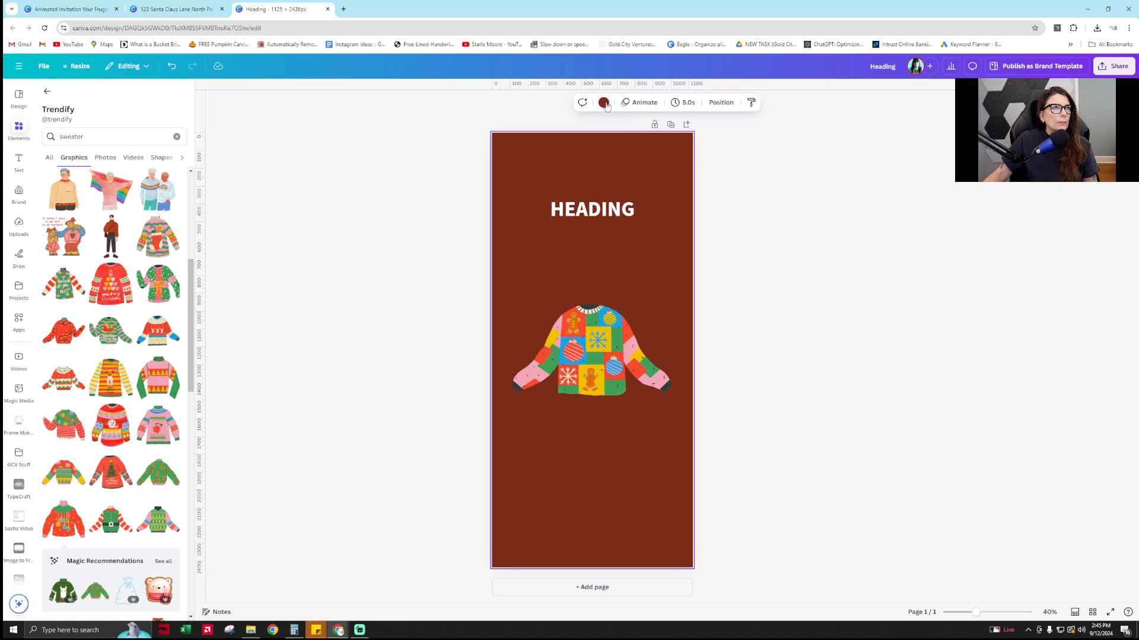
click(604, 103)
click(52, 161)
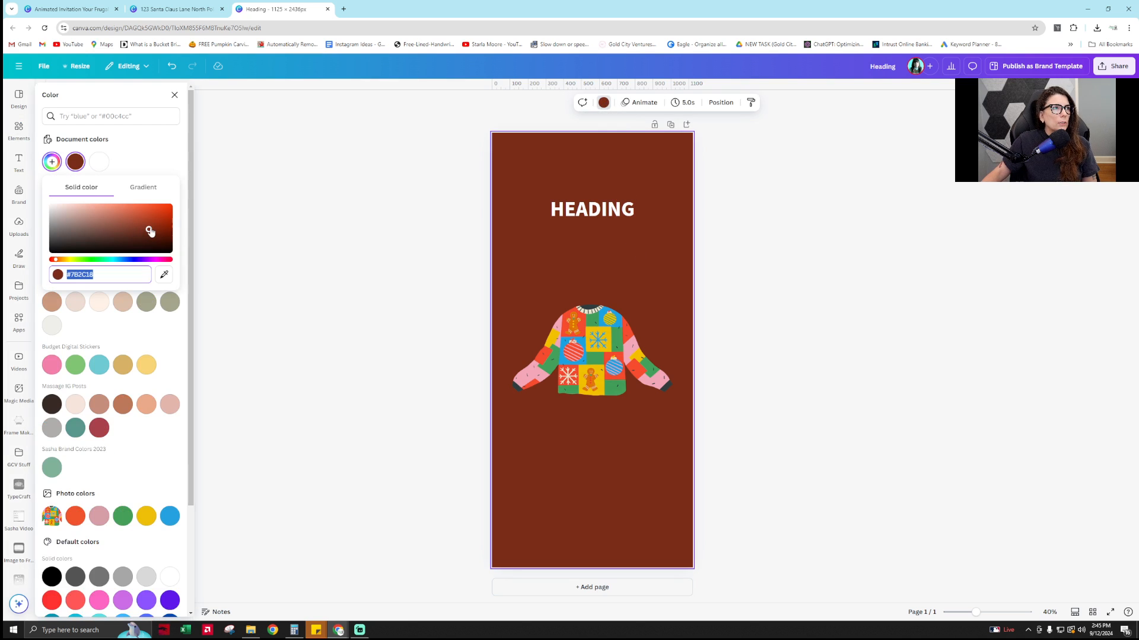
drag(150, 231, 150, 222)
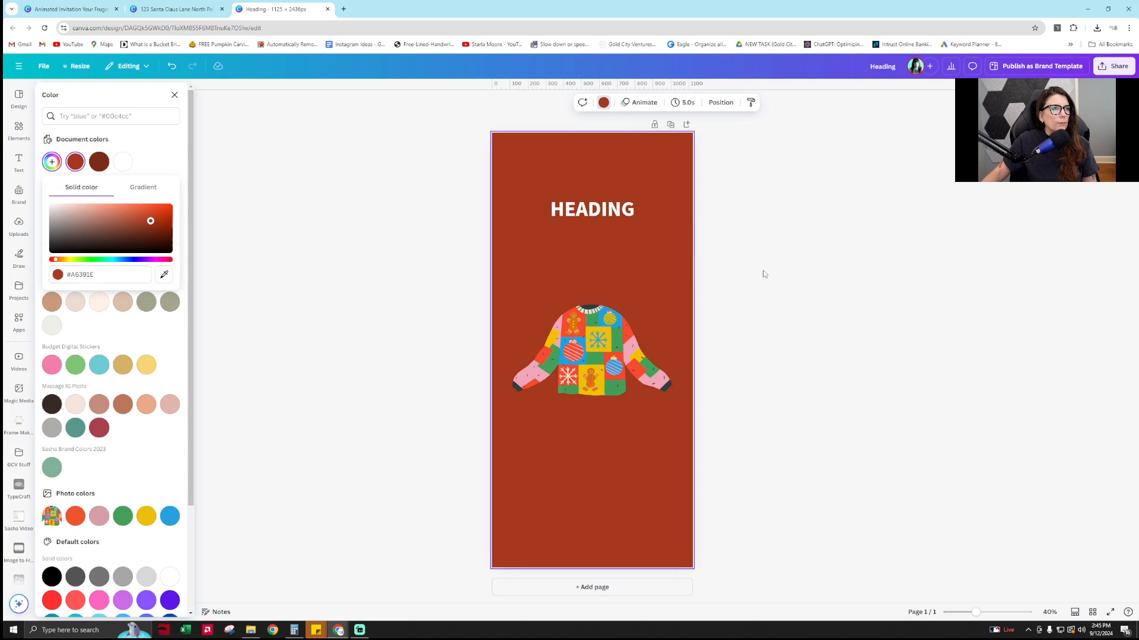
click(633, 366)
click(712, 255)
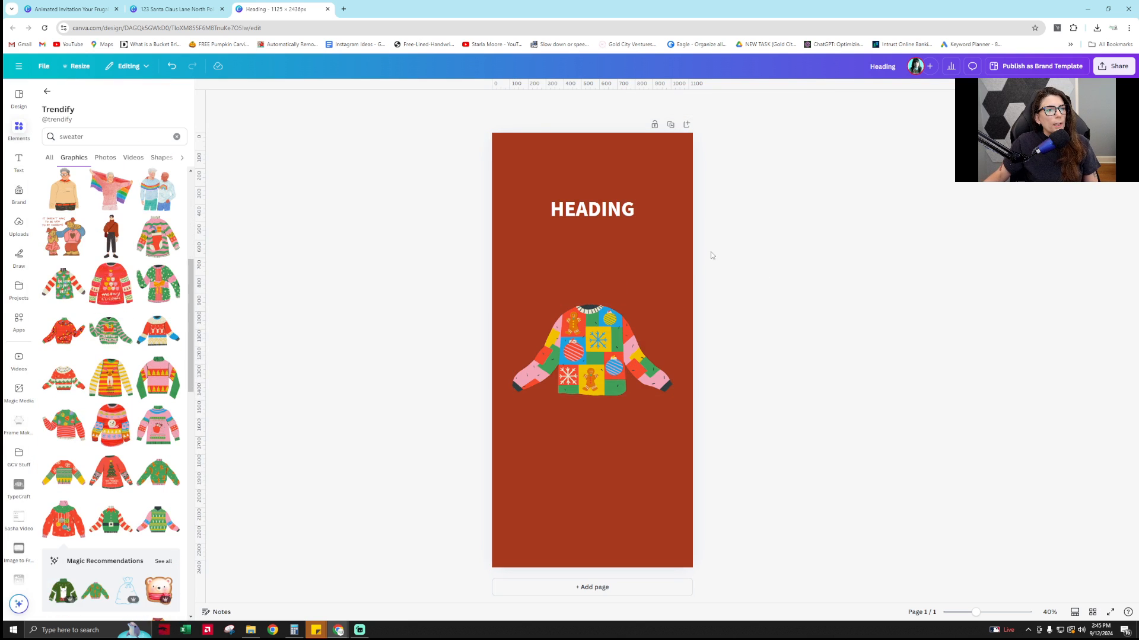
Replace the heading text with "YOU ARE INVITED TO" and scale it down to font size 75
click(620, 206)
click(620, 208)
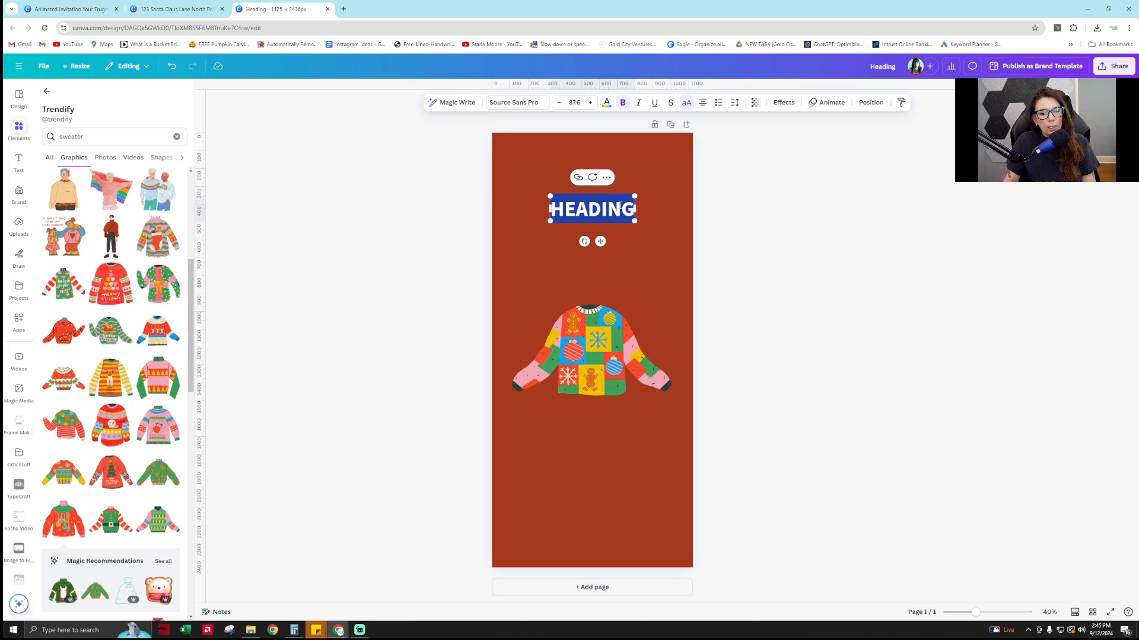
text(YOU ARTE IN)
key(BackSpace)
key(BackSpace)
key(BackSpace)
key(BackSpace)
key(BackSpace)
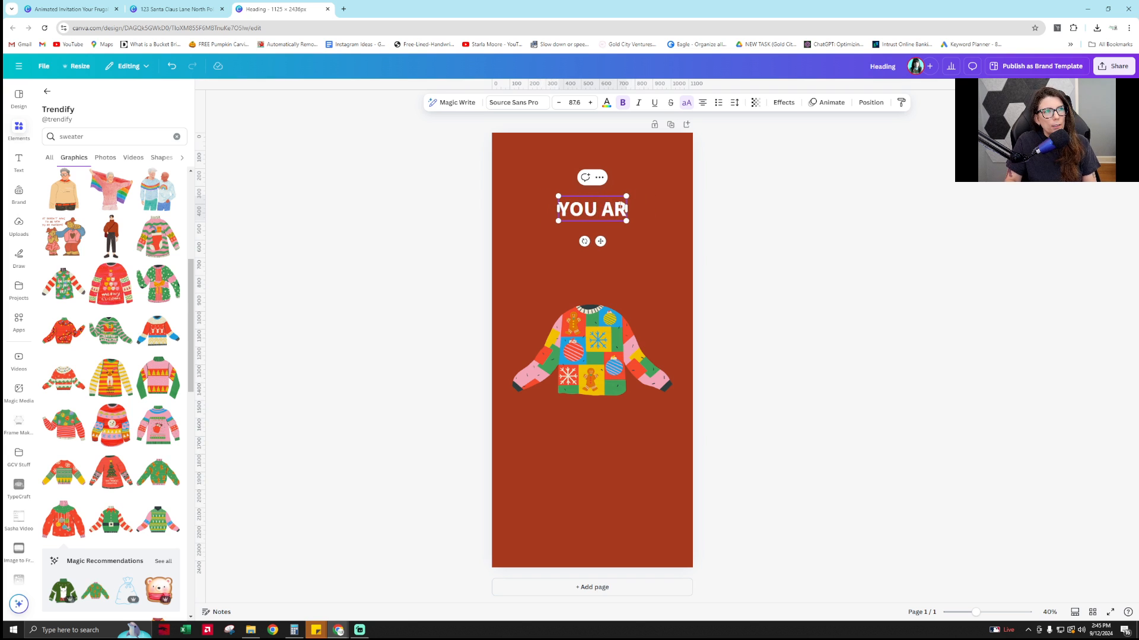
text(E INVITED TO)
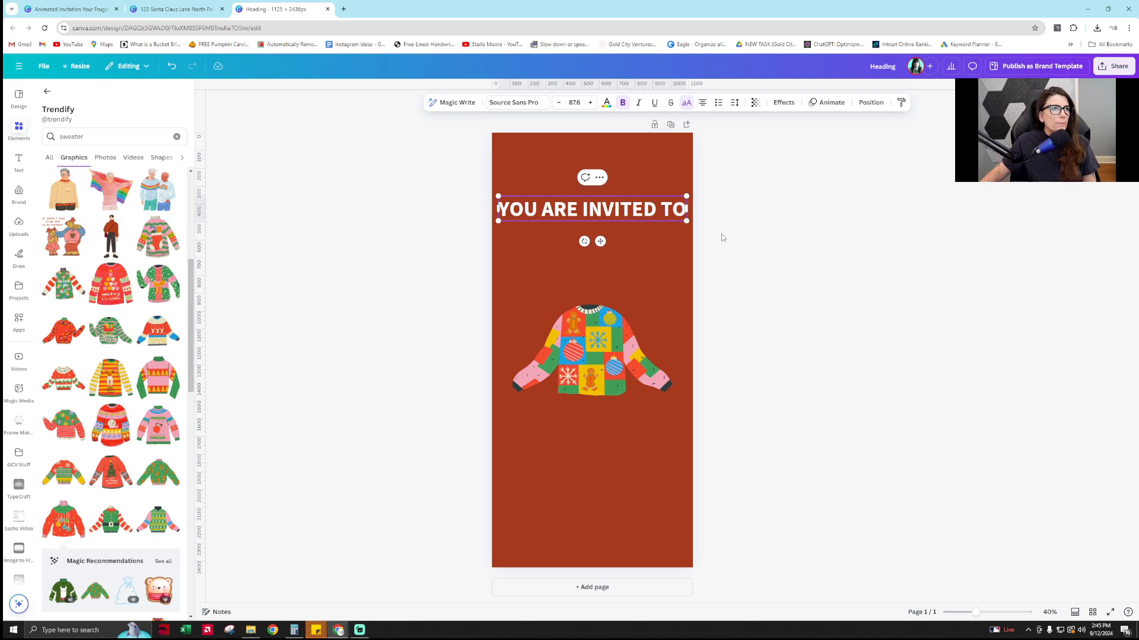
drag(683, 221, 653, 213)
click(775, 232)
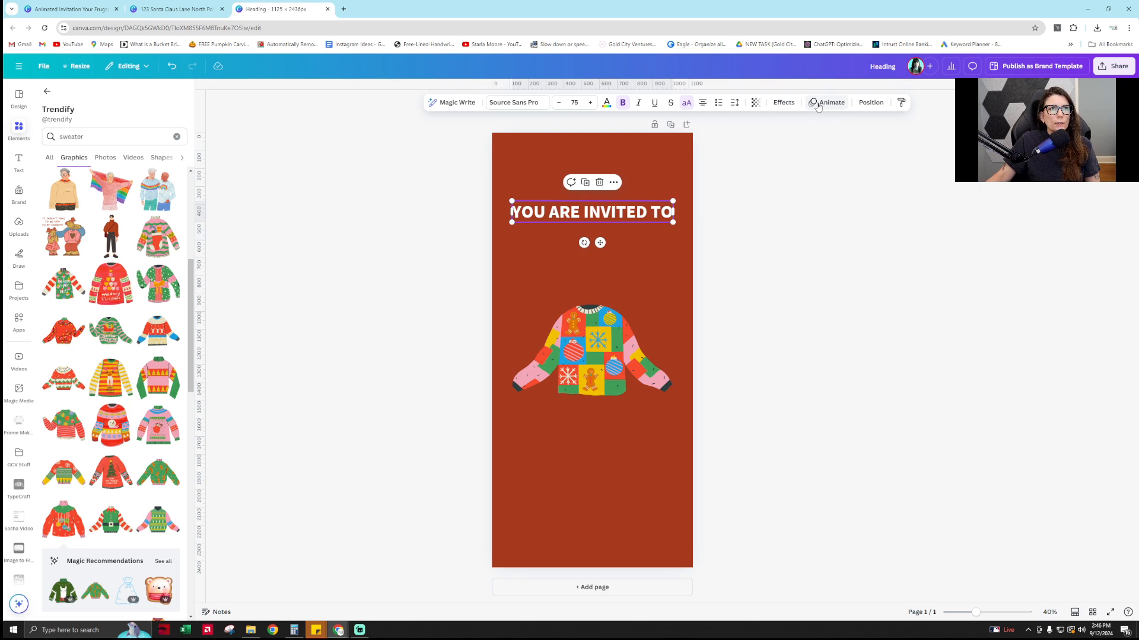
Try the Shadow and Lift text effects on the "YOU ARE INVITED TO" line
click(783, 102)
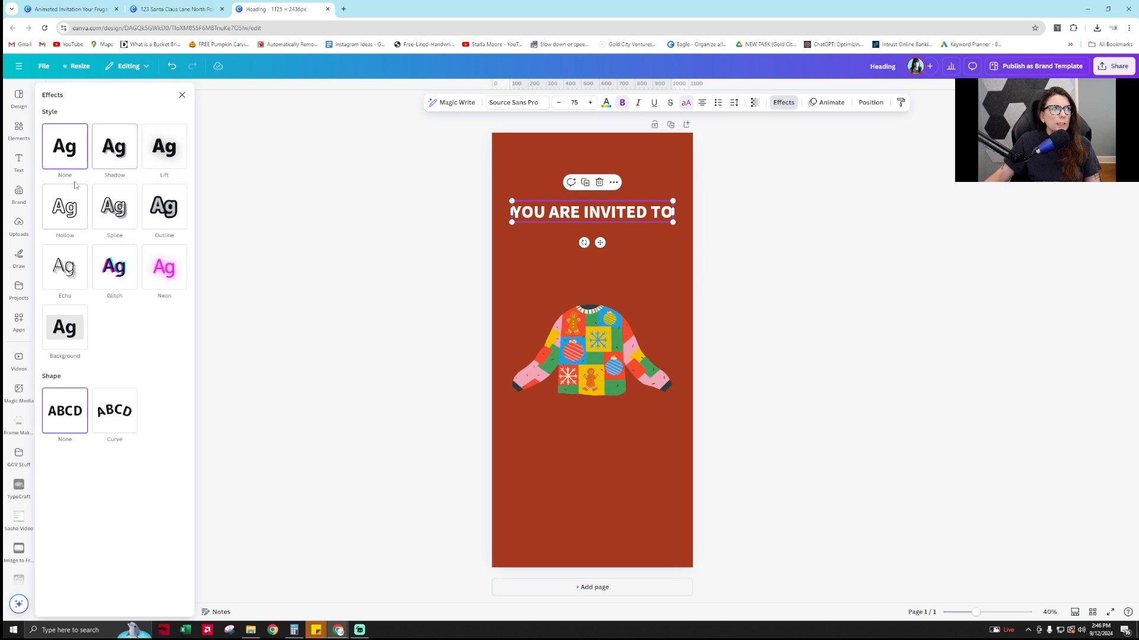
click(108, 155)
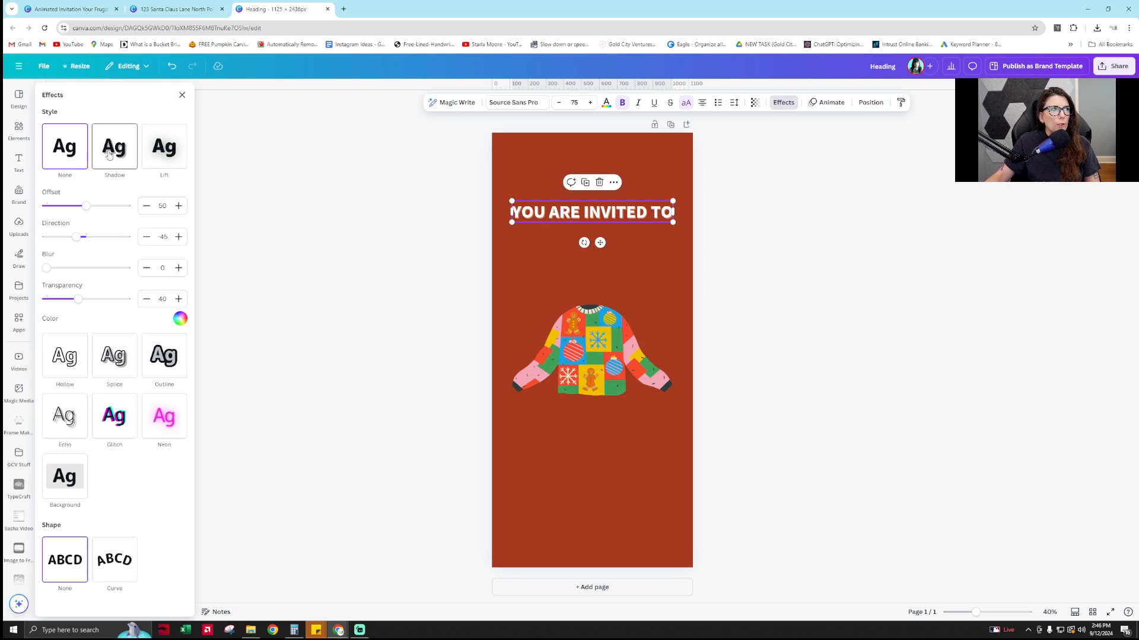
click(161, 151)
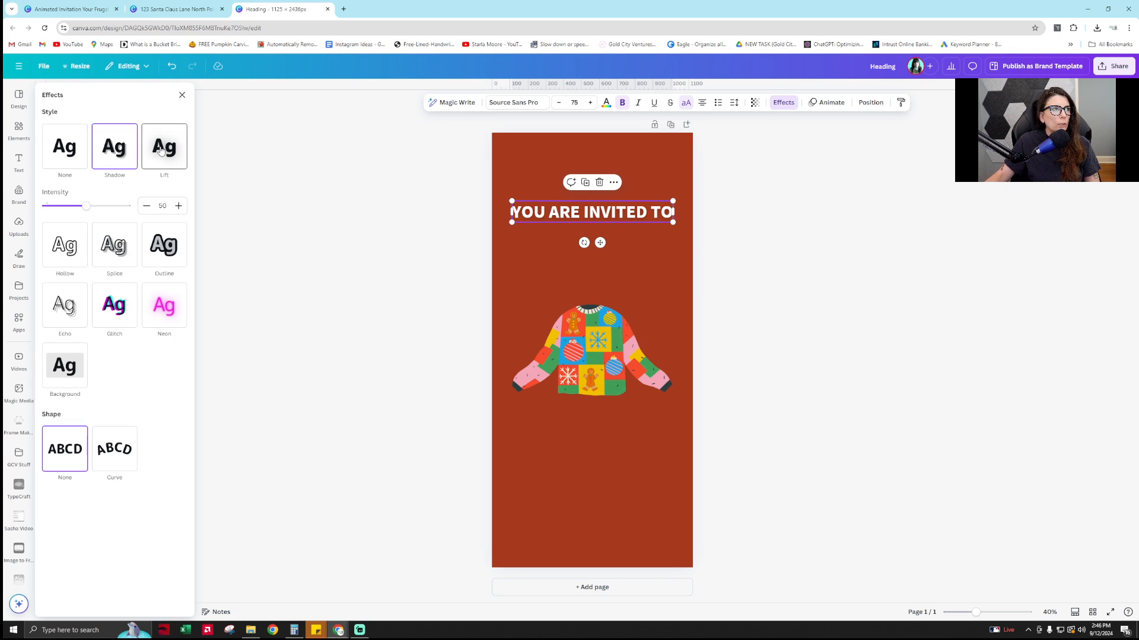
click(119, 155)
click(64, 148)
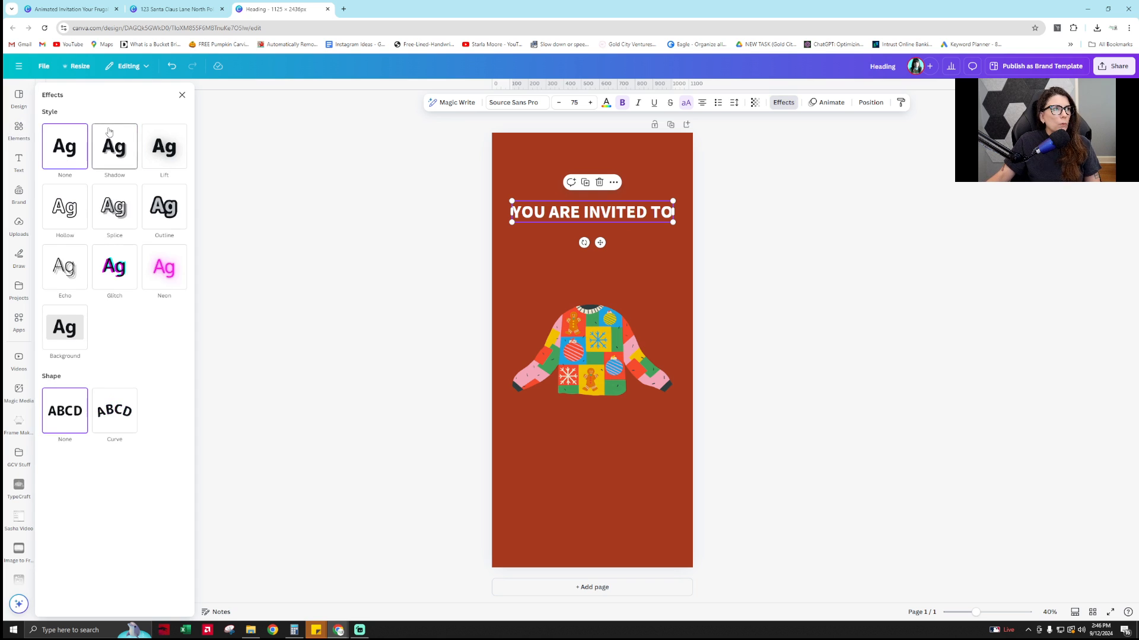
Apply the Typewriter animation to the "YOU ARE INVITED TO" line, playing on enter
click(830, 103)
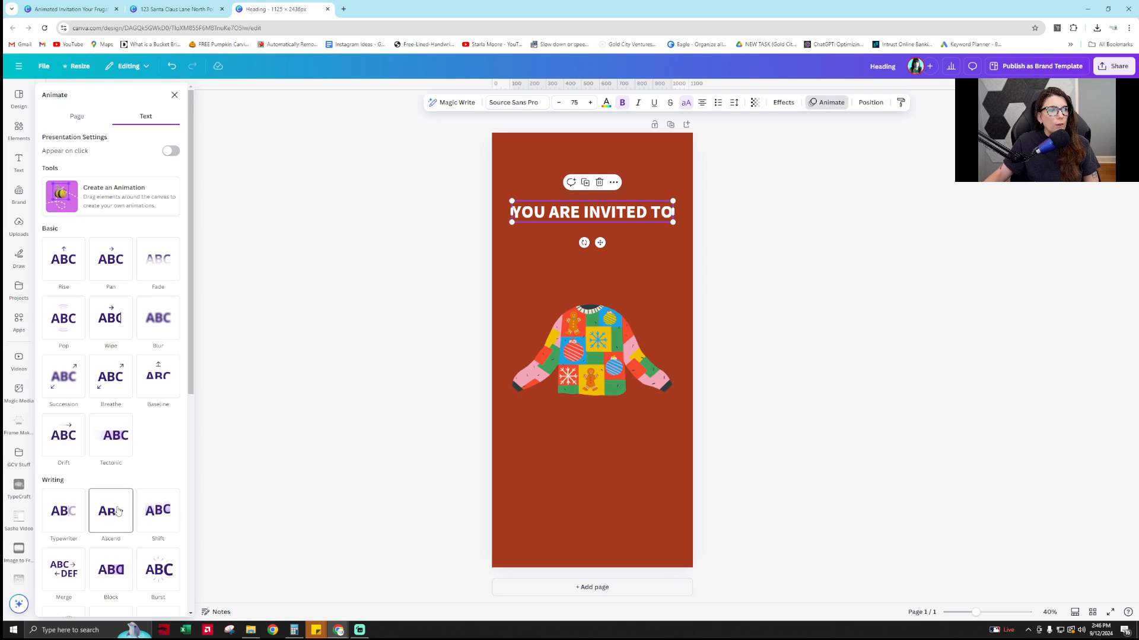
click(76, 527)
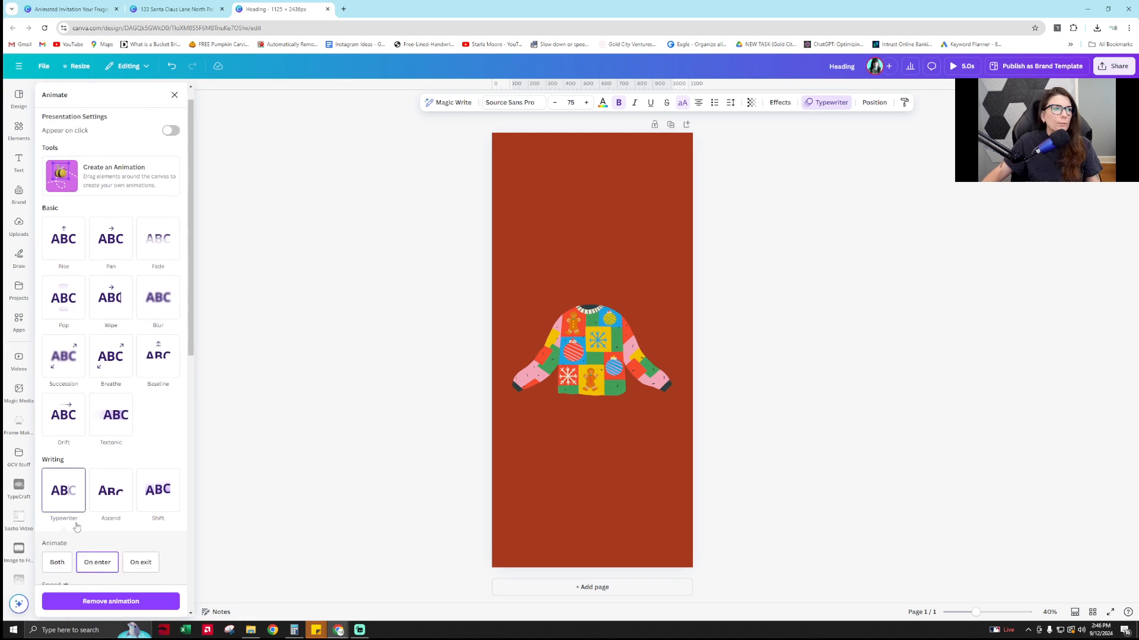
click(777, 457)
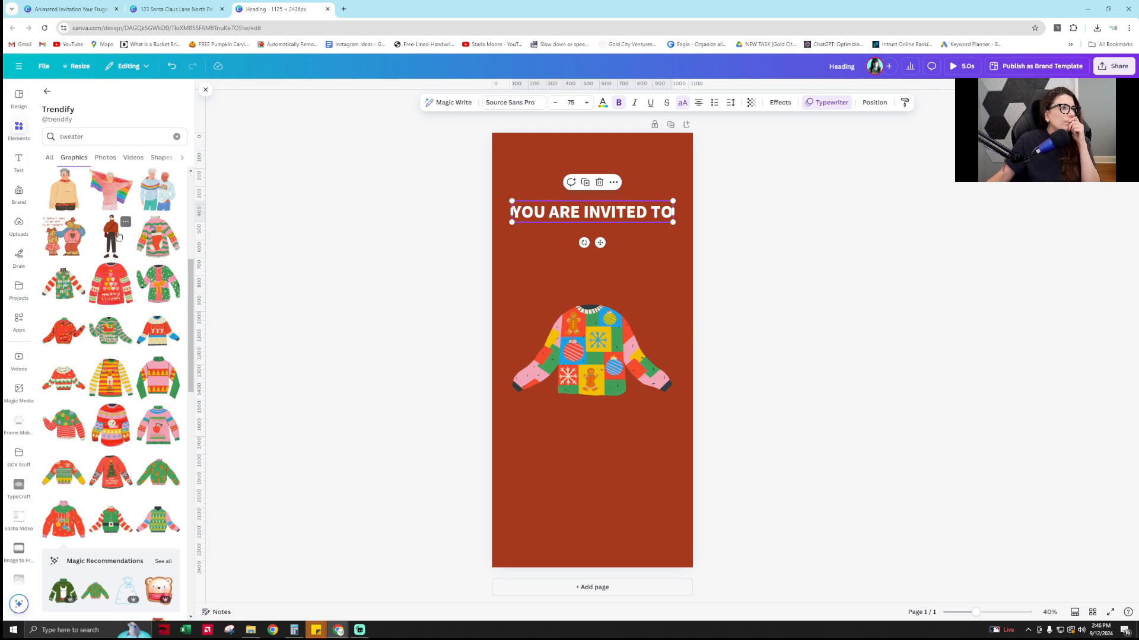
Add a second heading text below the "YOU ARE INVITED TO" line and enlarge it to font size 74.2
click(28, 169)
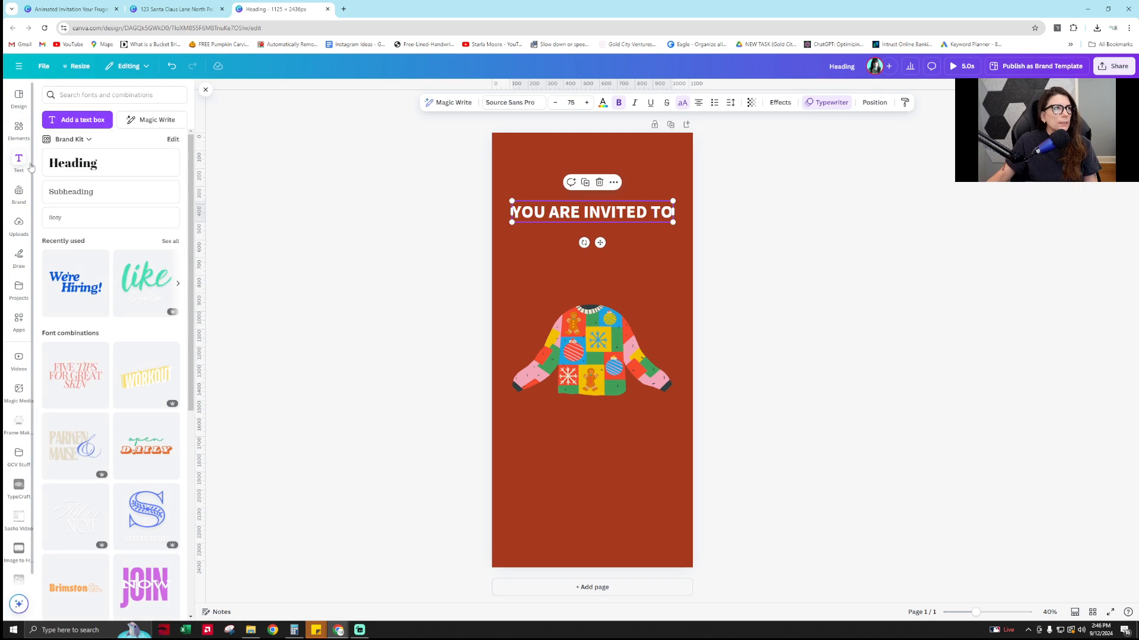
click(131, 168)
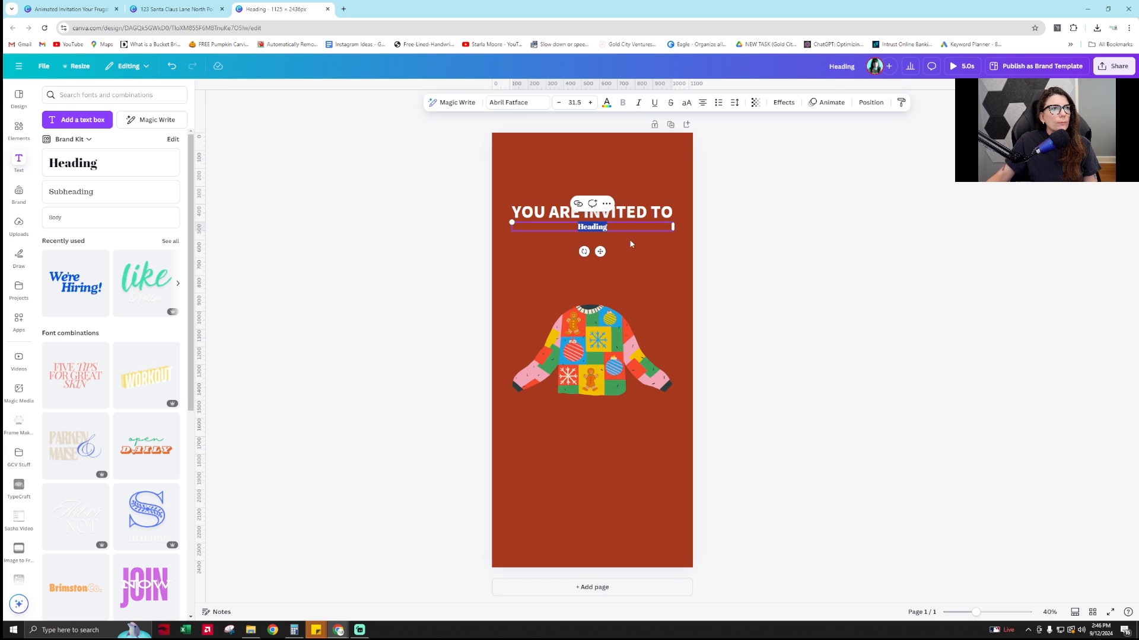
drag(675, 227, 609, 241)
click(788, 247)
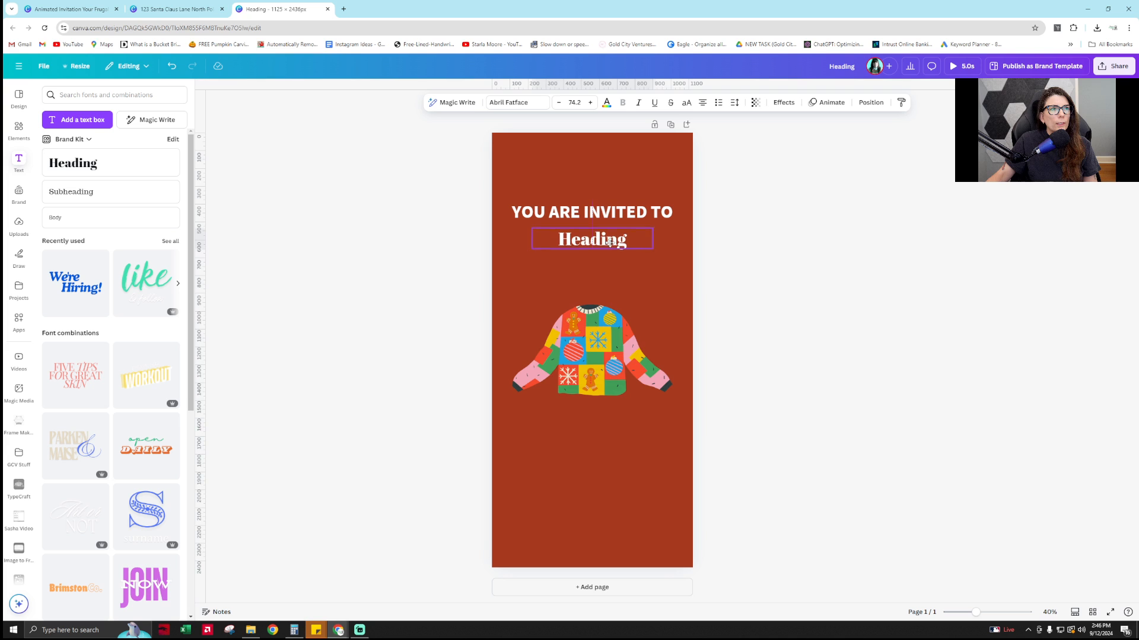
Try adding "AN" to the end of the "YOU ARE INVITED TO" line
click(671, 212)
text(AN)
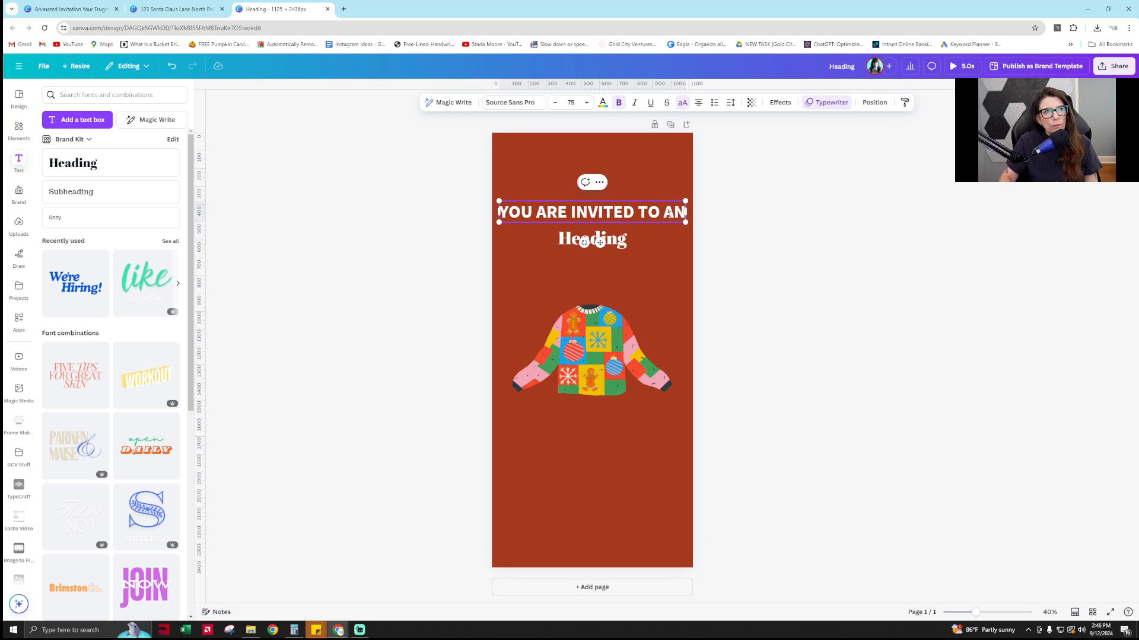
key(BackSpace)
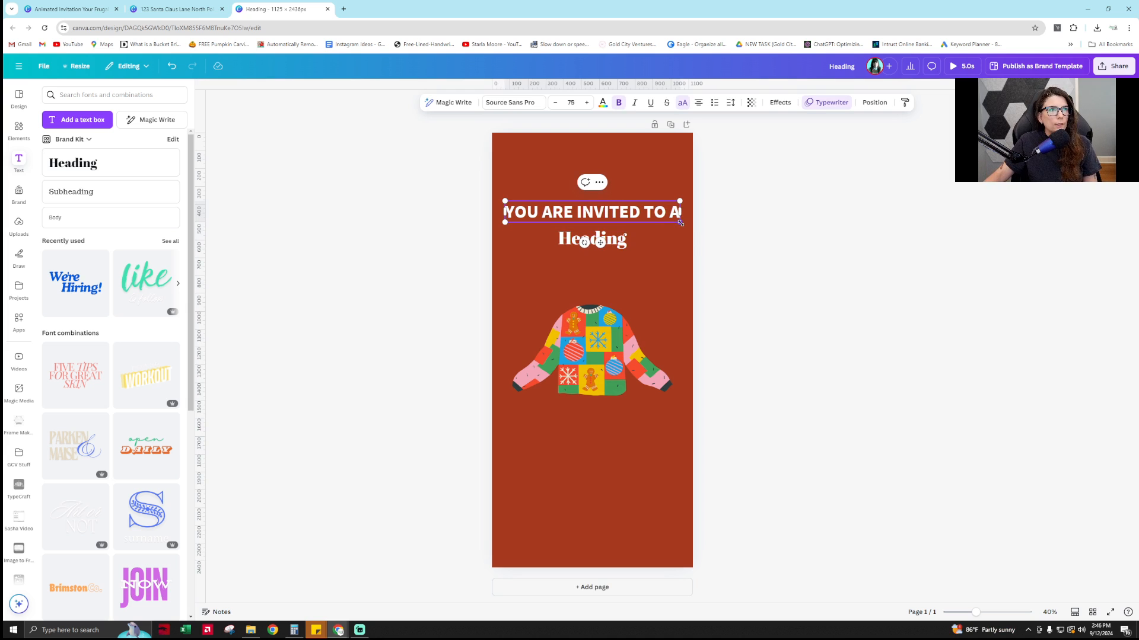
Scale the invitation line down to font size 65.8 and shorten its text to "YOU ARE INVITED"
drag(680, 223, 650, 215)
click(676, 217)
click(657, 213)
key(BackSpace)
key(BackSpace)
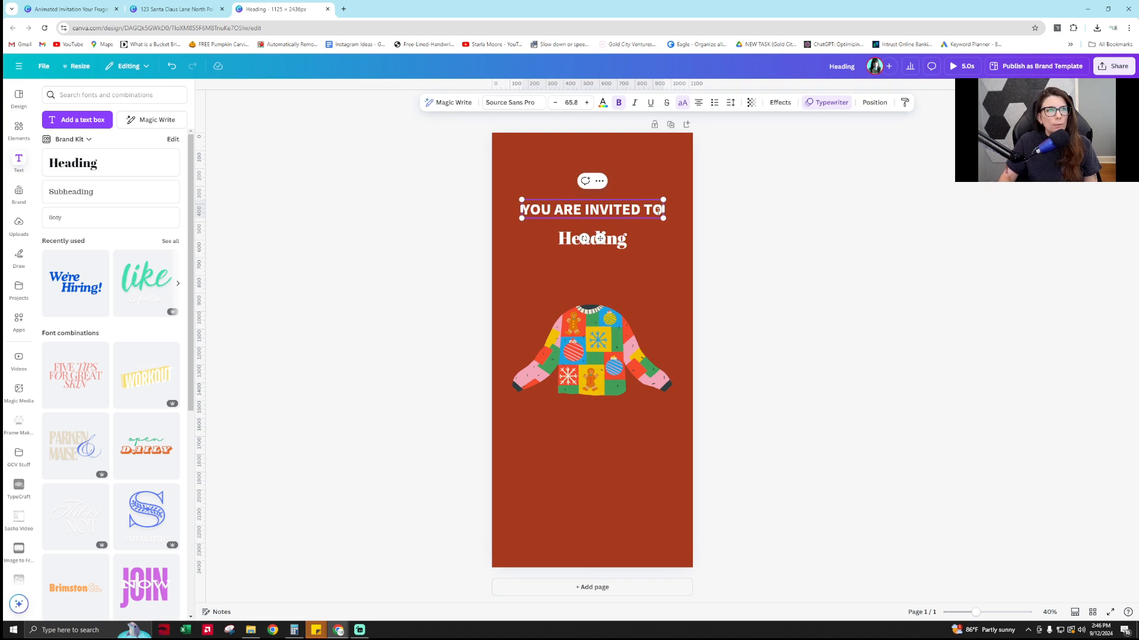
key(BackSpace)
key(BackSpace)
key(BackSpace)
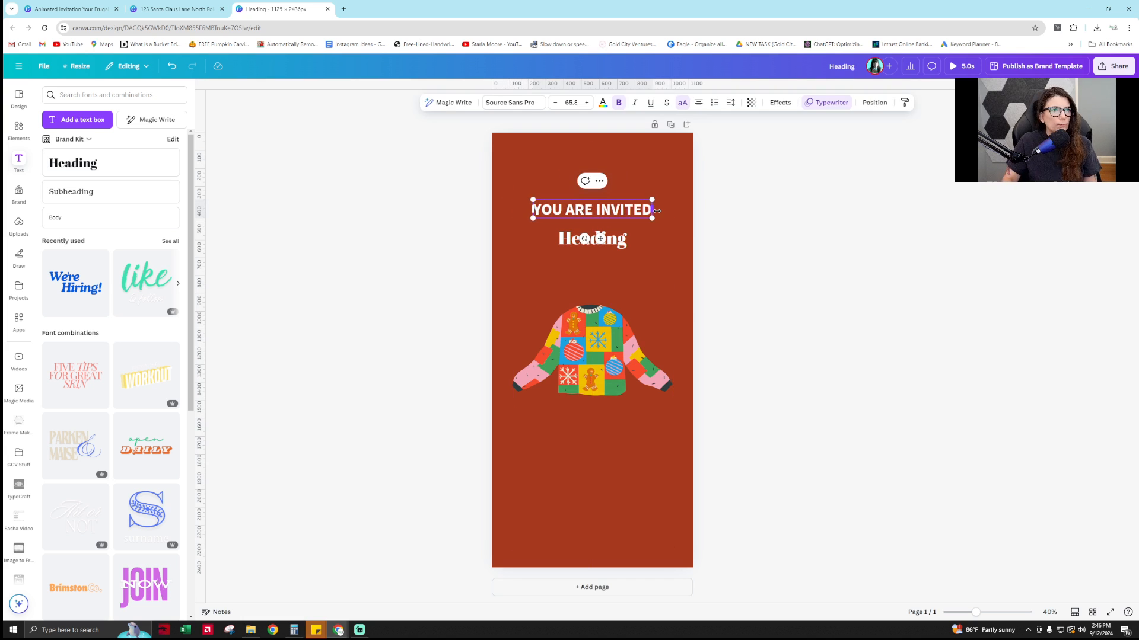
Enlarge the "YOU ARE INVITED" line and centre it above the second heading
key(Escape)
click(647, 218)
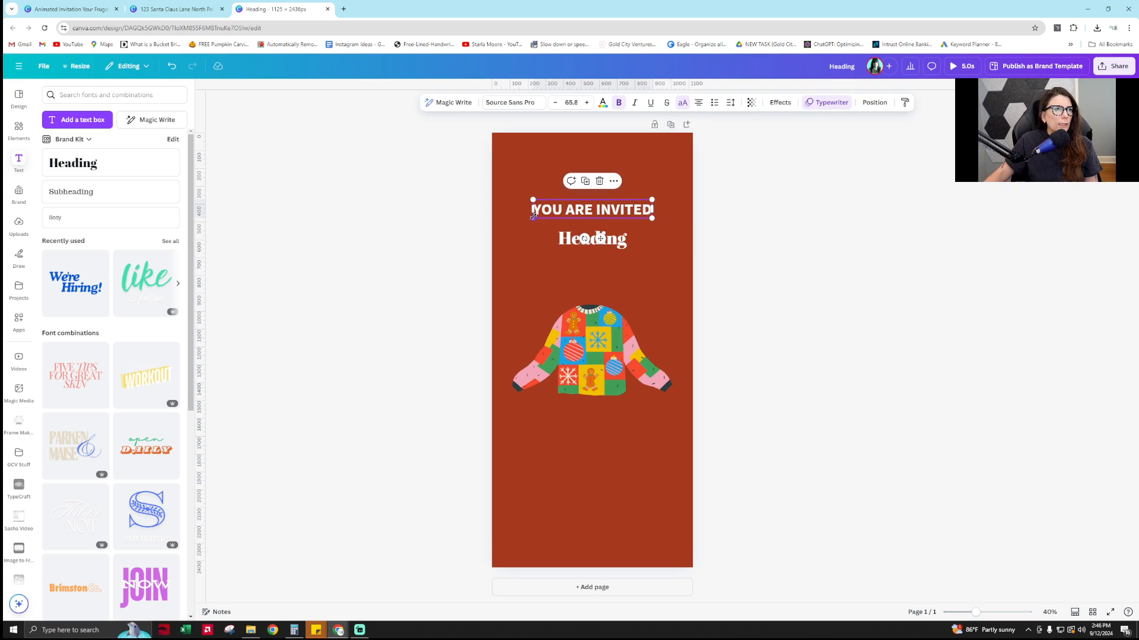
drag(533, 217, 507, 222)
click(635, 233)
drag(635, 217, 647, 214)
Replace the text of the second heading with "Ugly"
click(587, 240)
drag(587, 239, 612, 236)
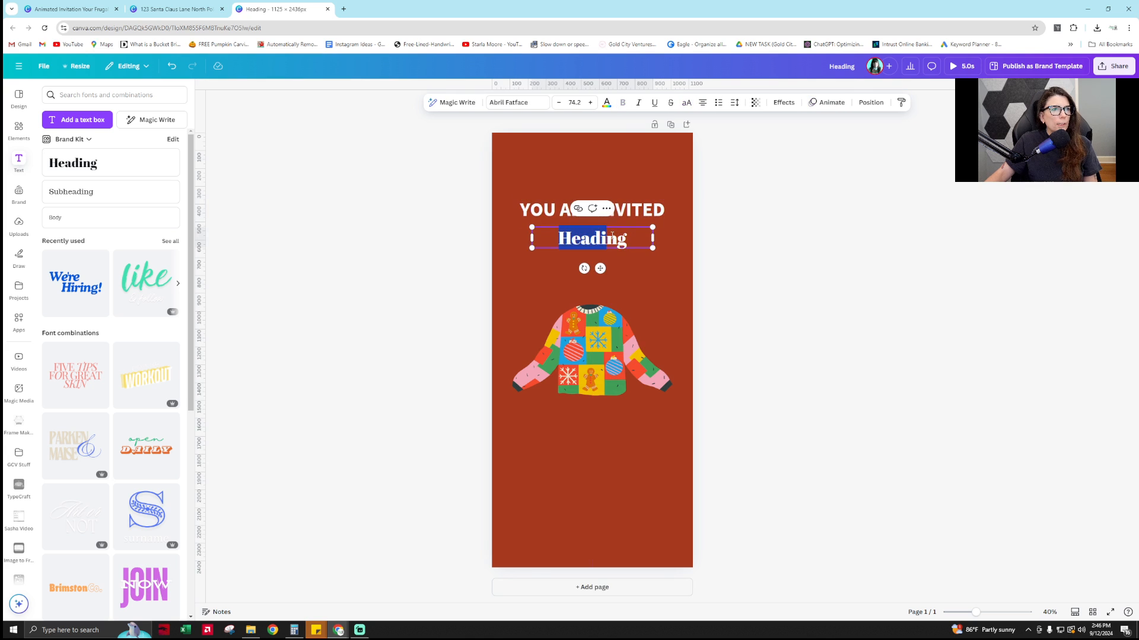
key(BackSpace)
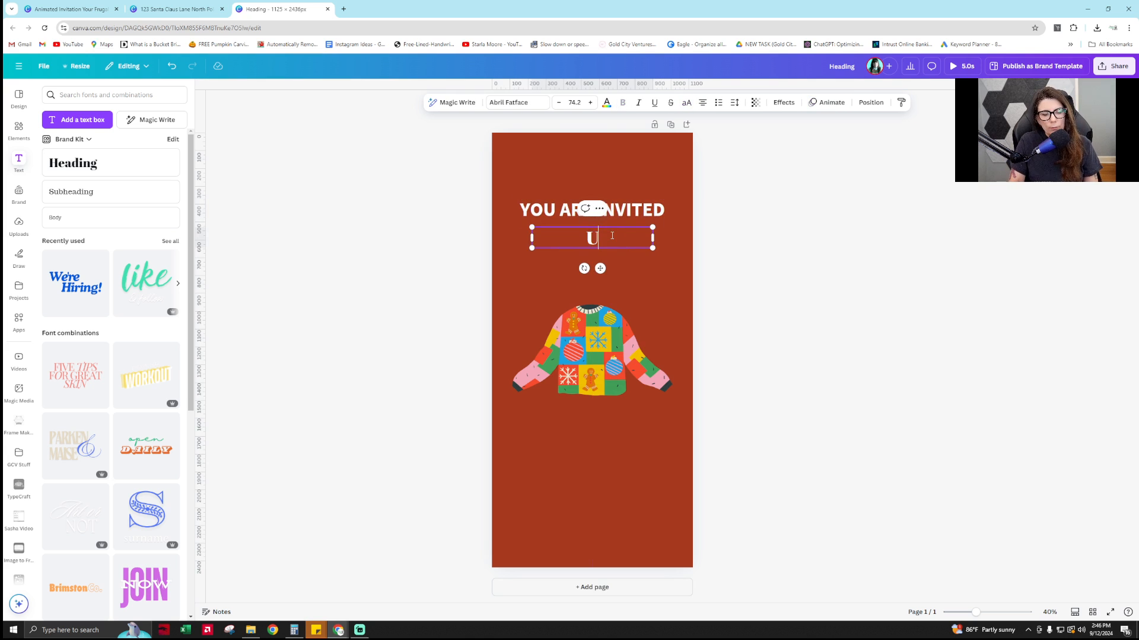
text(gly)
Check which font the word "Ugly" uses in the finished sample invitation, and return to the new design
click(169, 9)
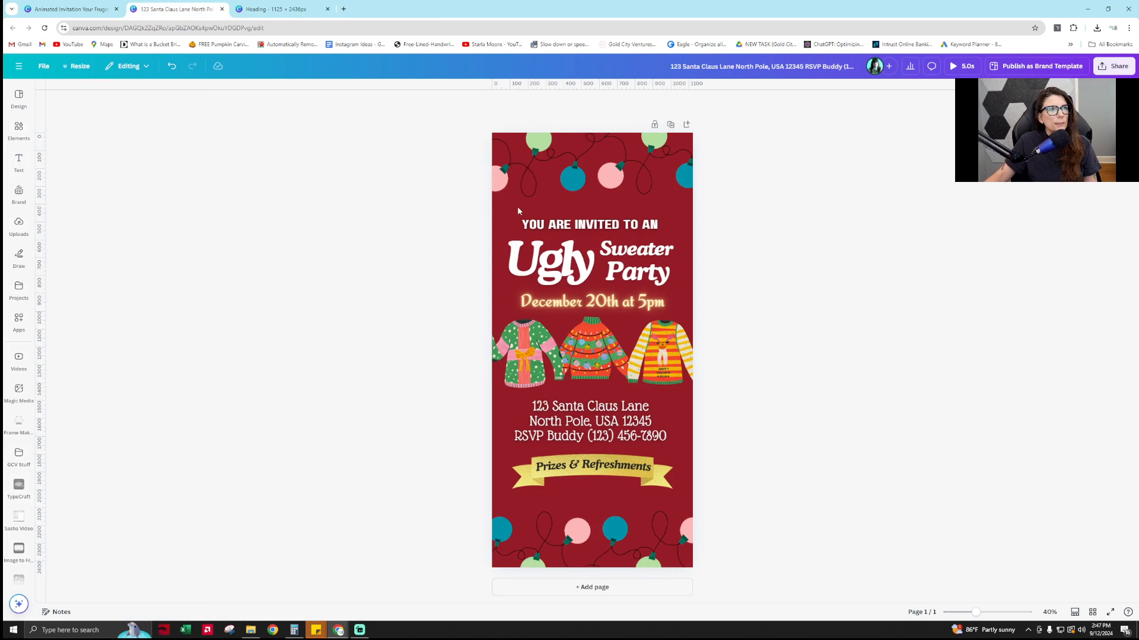
click(571, 279)
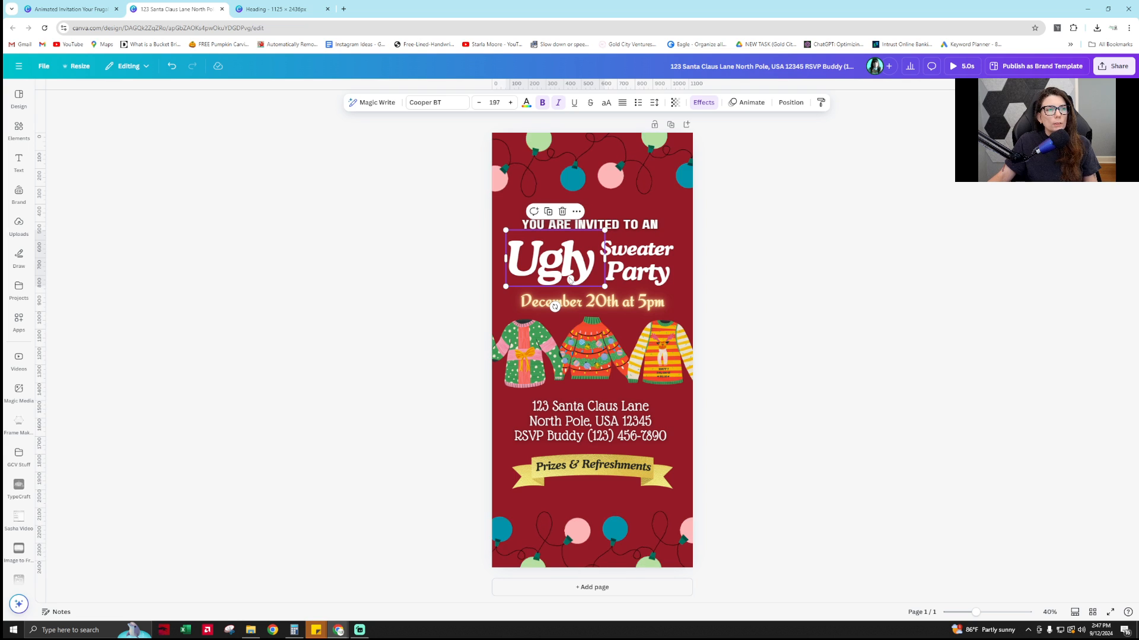
key(ctrl+Tab)
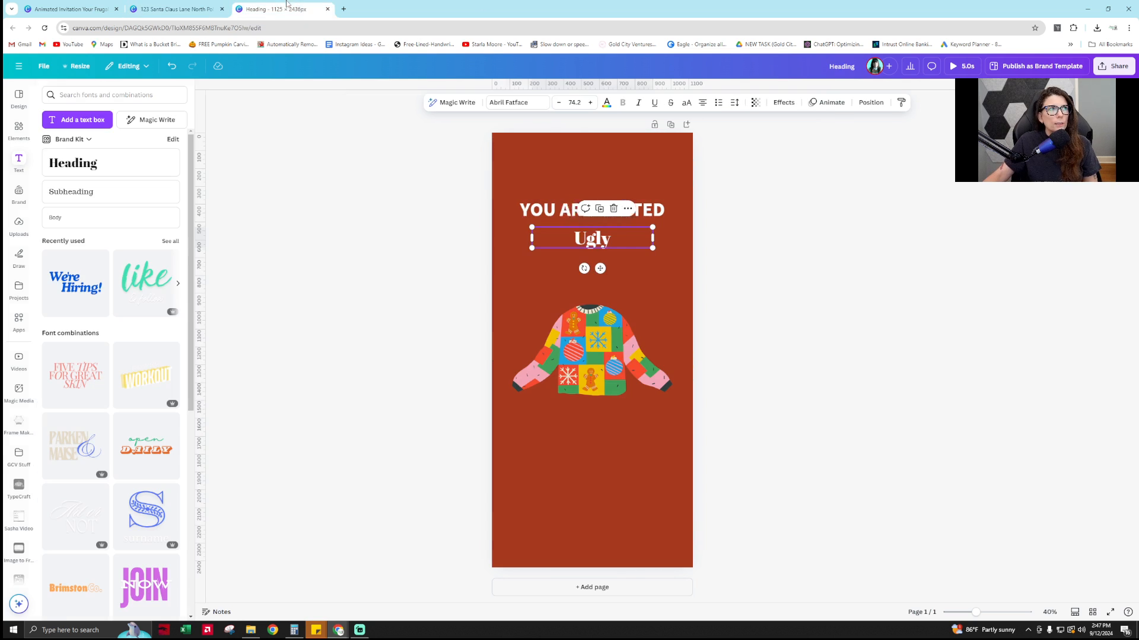
Search the fonts for "retro" and try Loubag, Candice, Lucidity Psych, Roller Coaster Serif and Bright Retro on the "Ugly" text
click(516, 102)
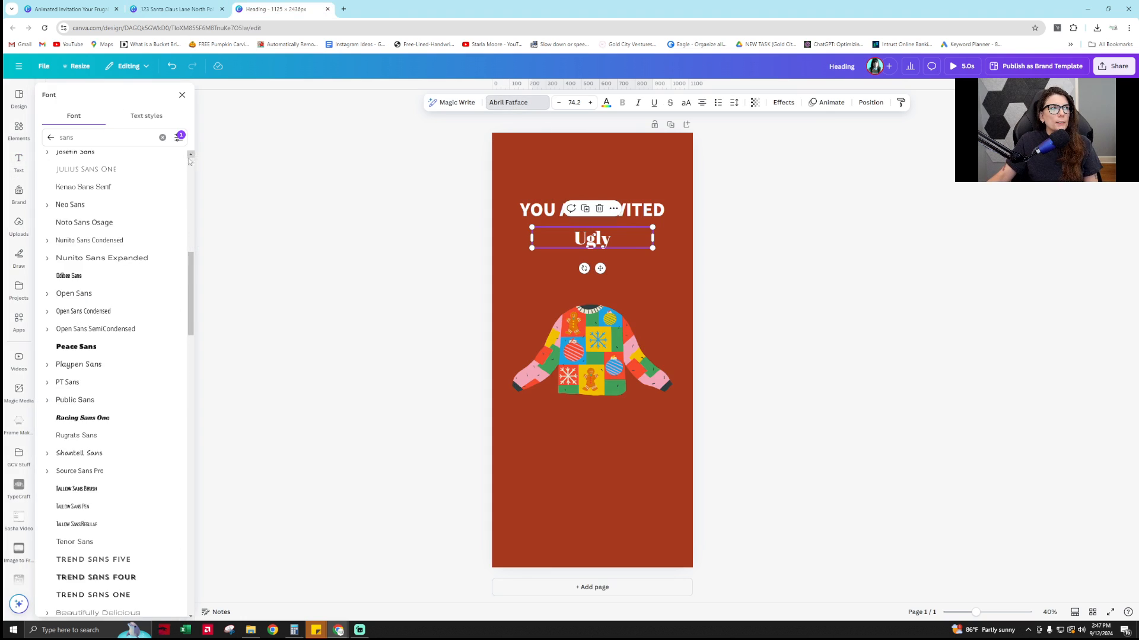
double_click(83, 139)
text(retro)
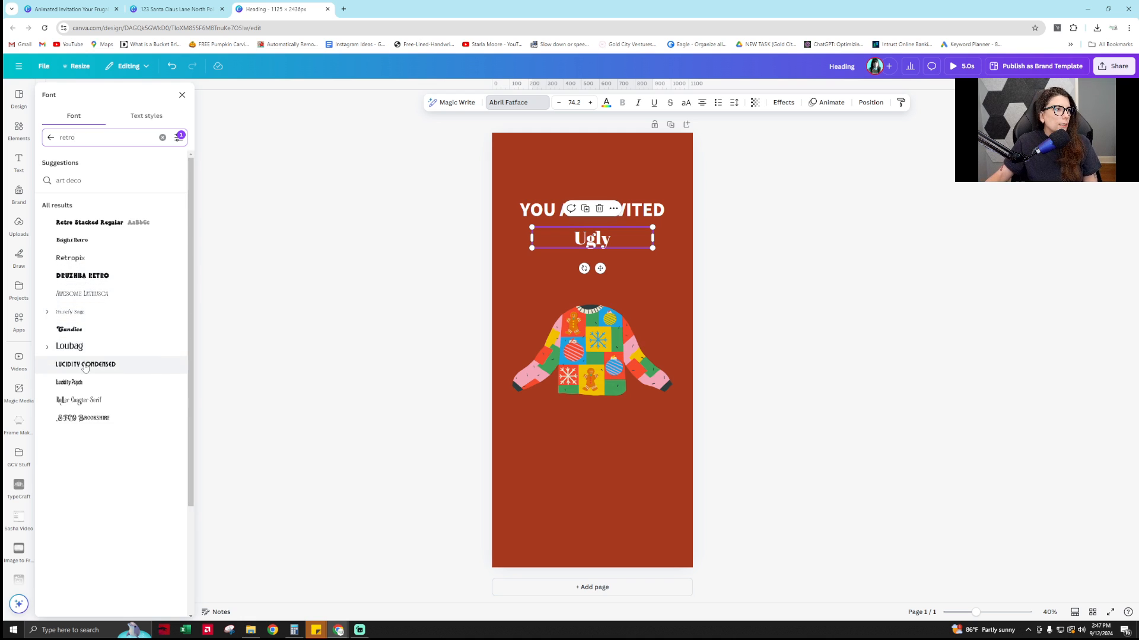
click(70, 346)
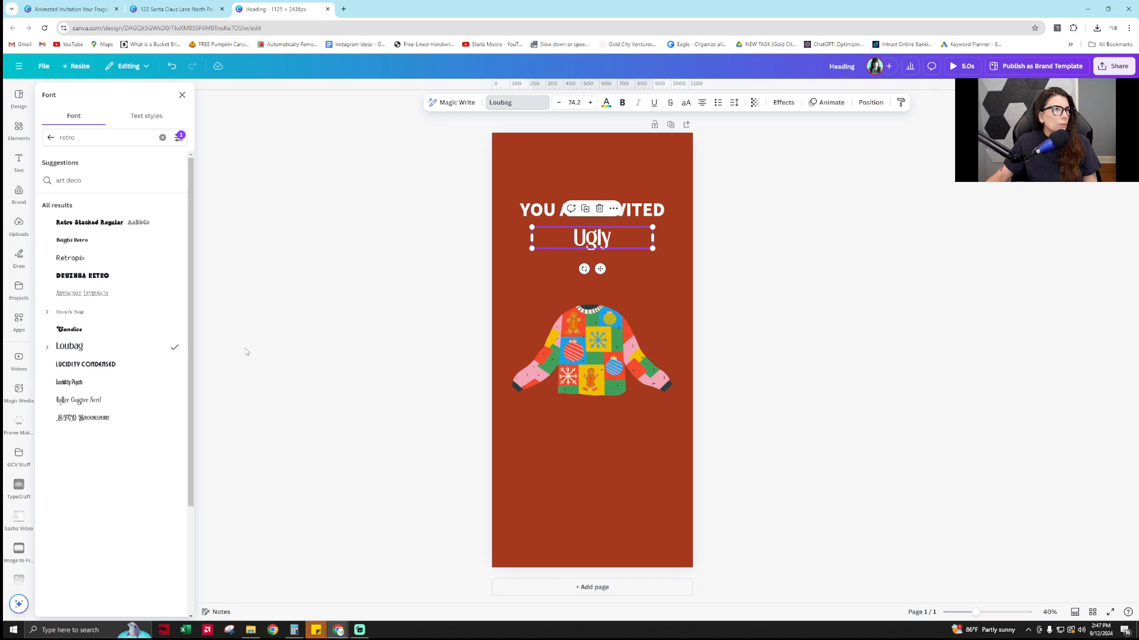
click(66, 335)
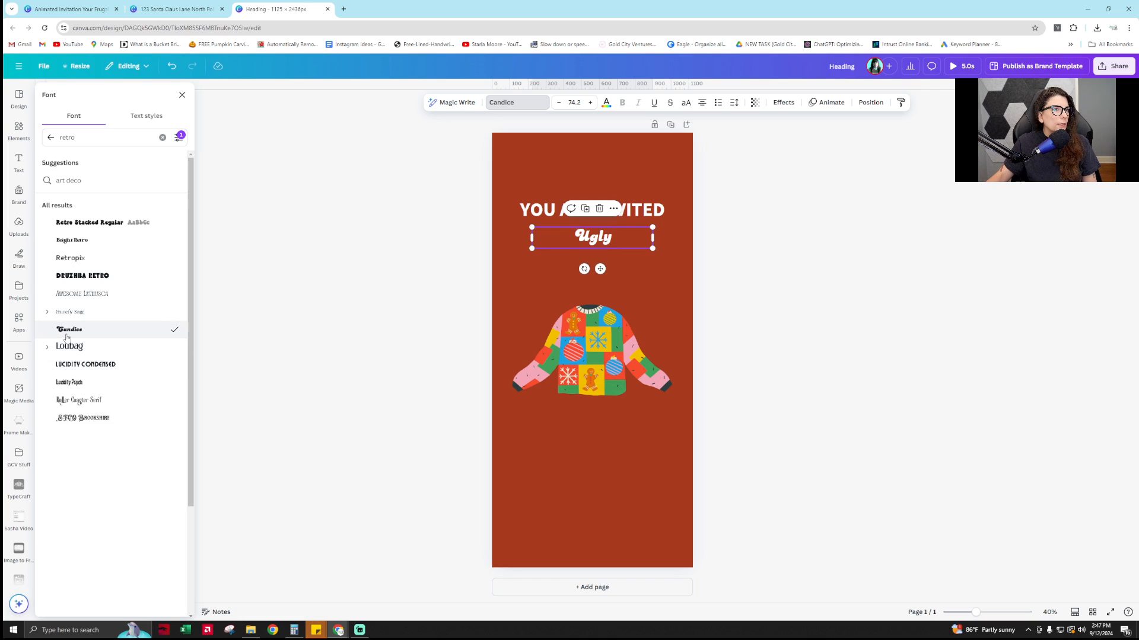
click(74, 364)
click(81, 385)
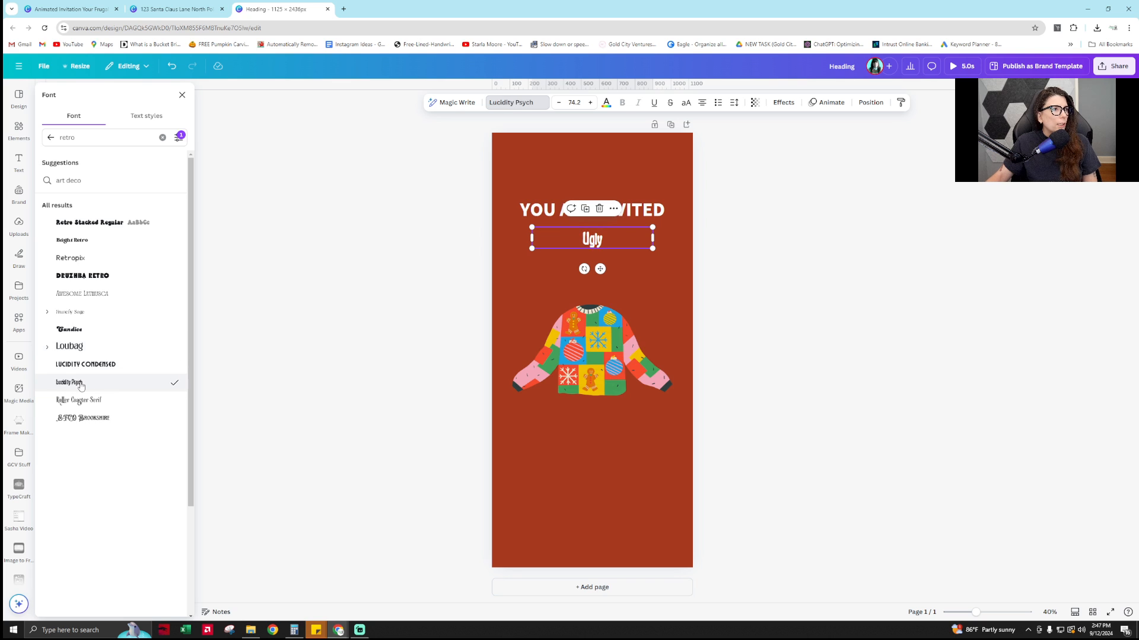
click(83, 401)
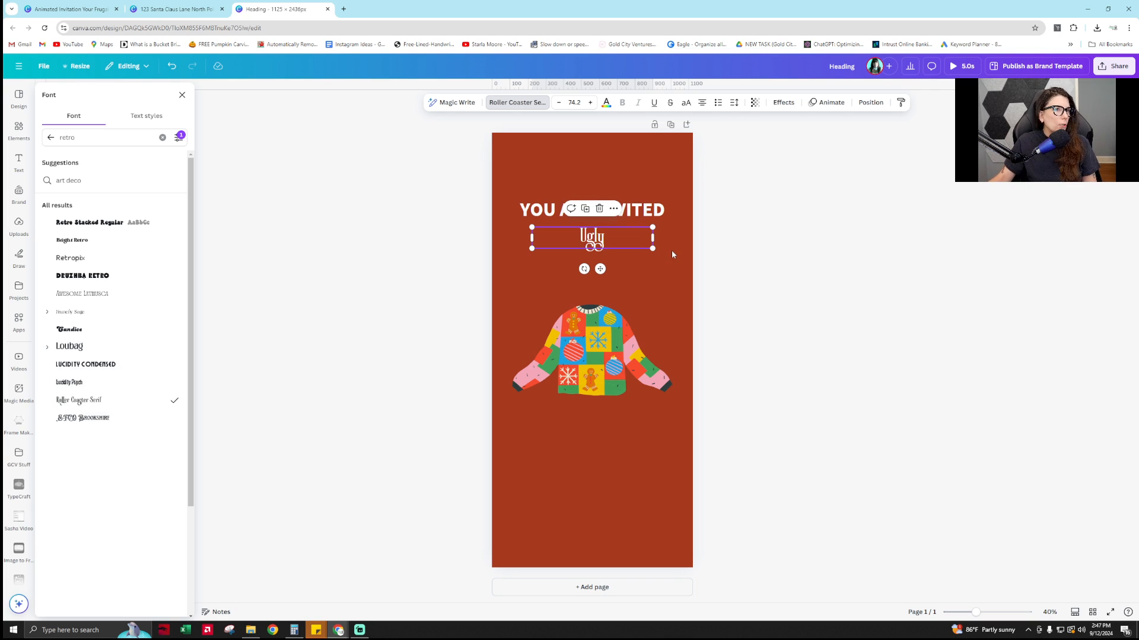
click(93, 242)
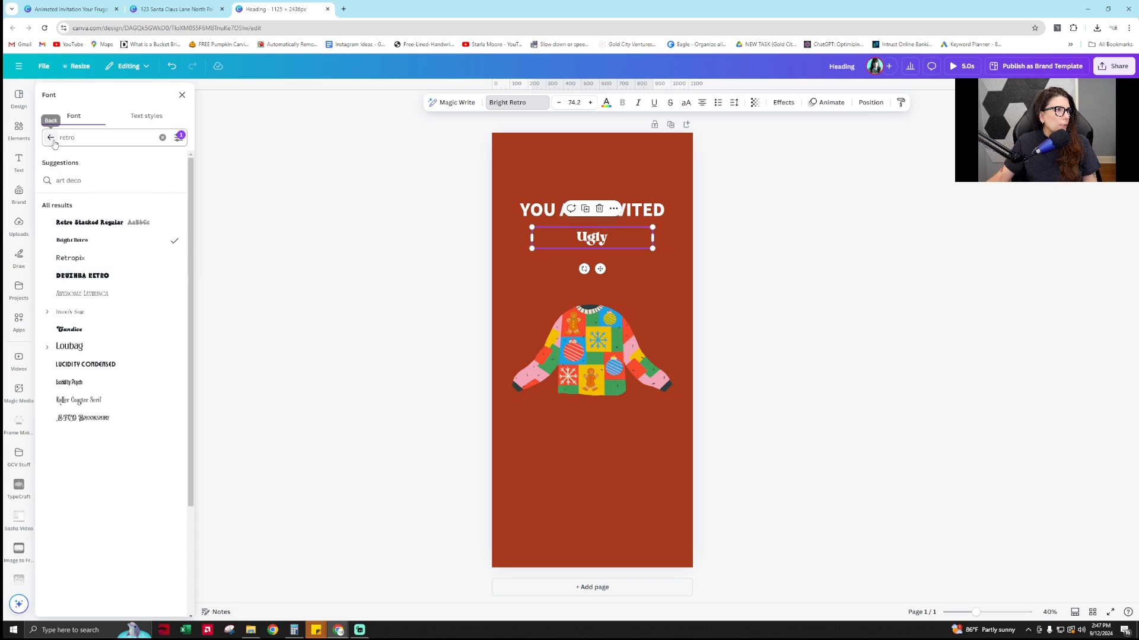
Compare the Lucidity Psych and Candice fonts on the "Ugly" text
click(149, 115)
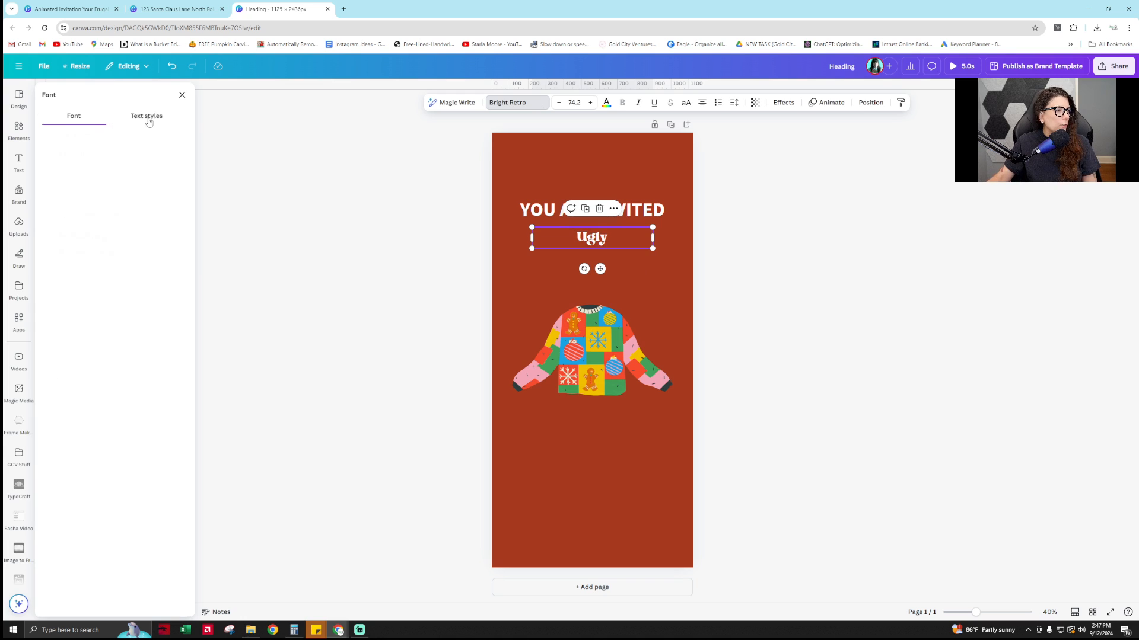
click(88, 117)
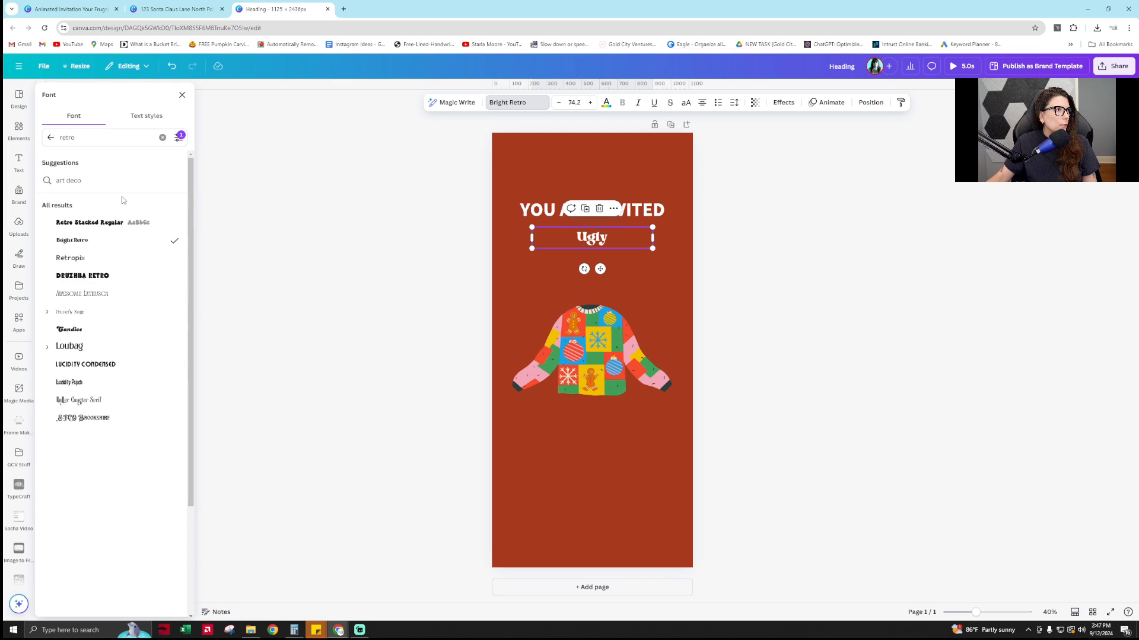
click(91, 382)
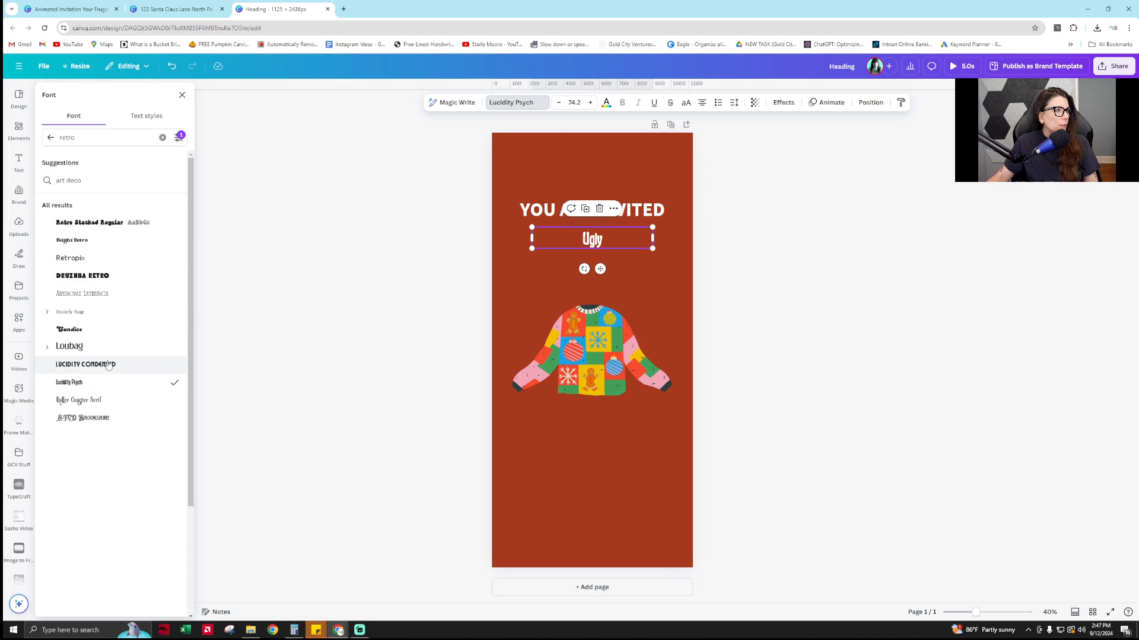
click(70, 330)
Search the font list for "decorative"
double_click(104, 144)
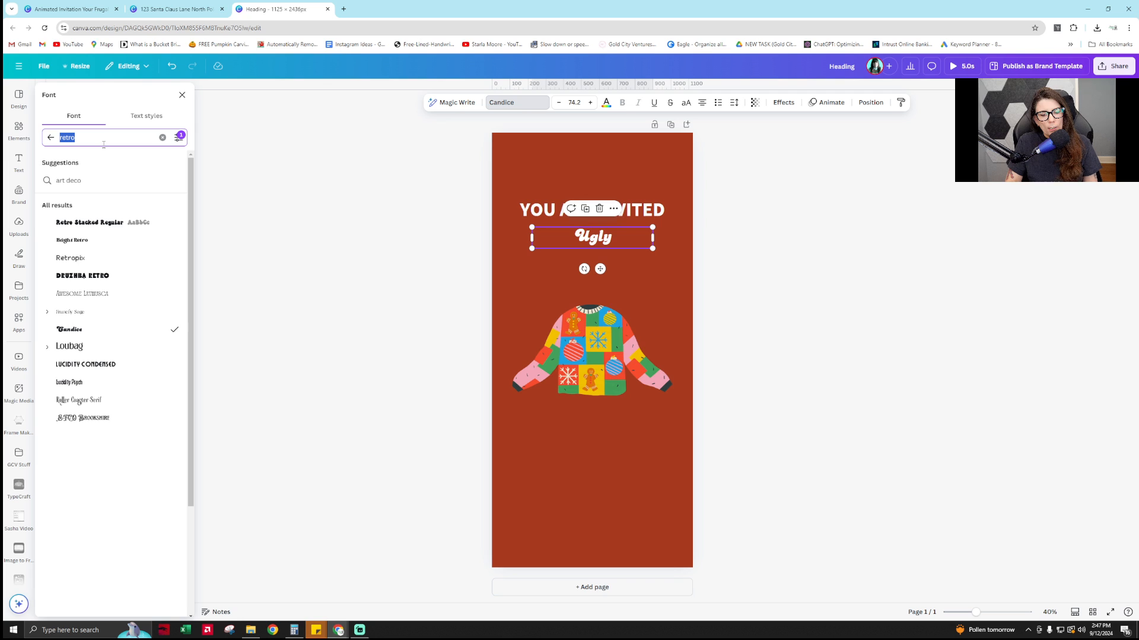
text(d)
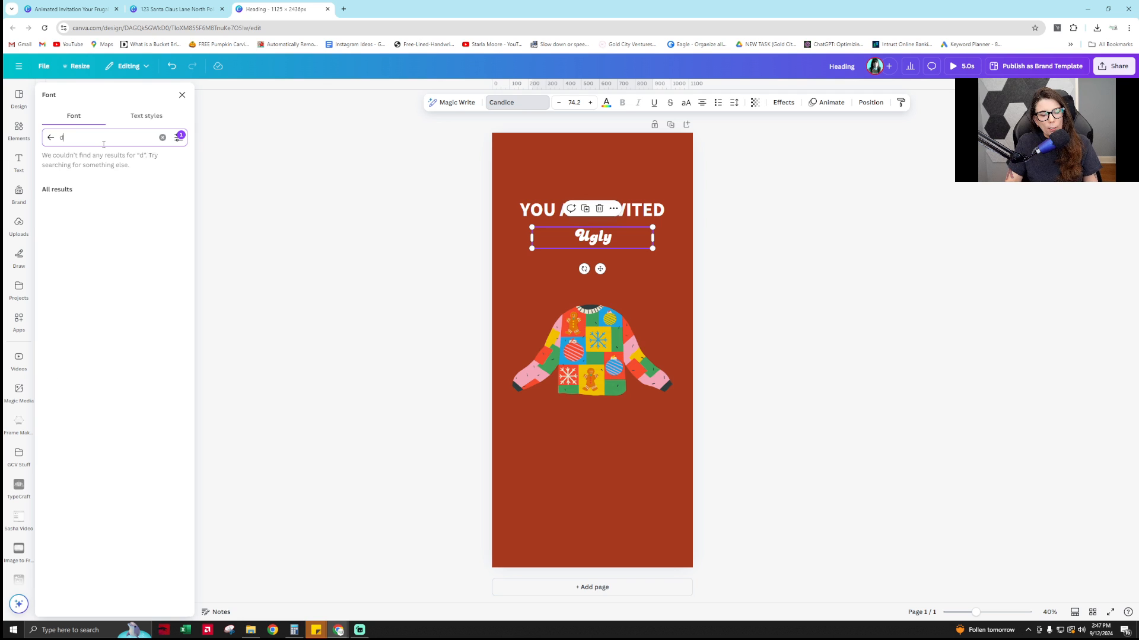
text(ecor)
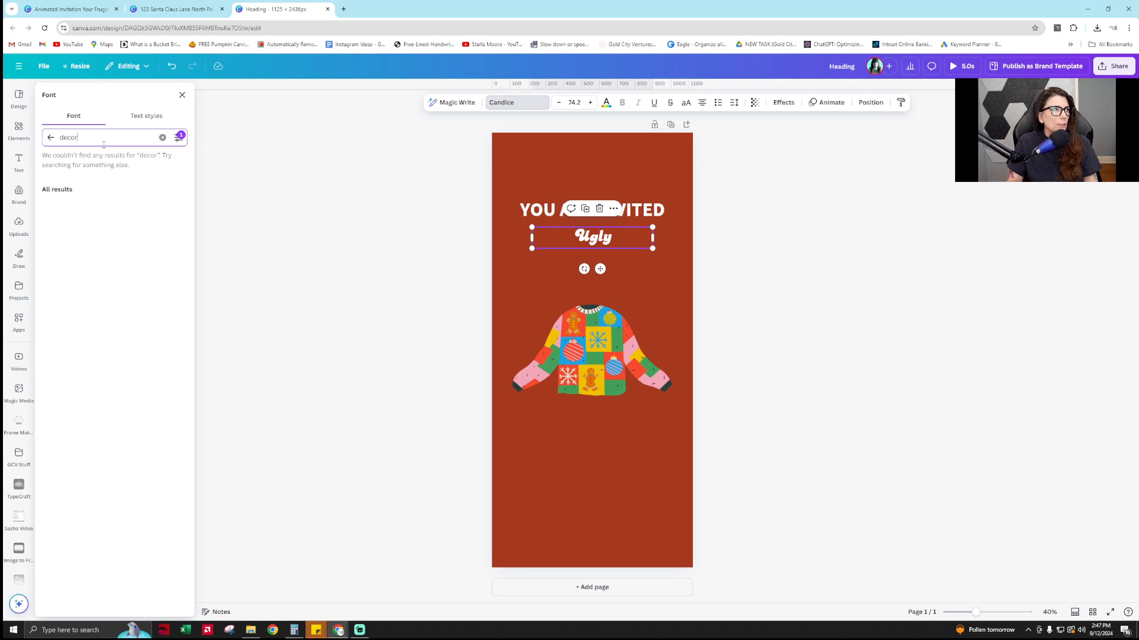
text(ti)
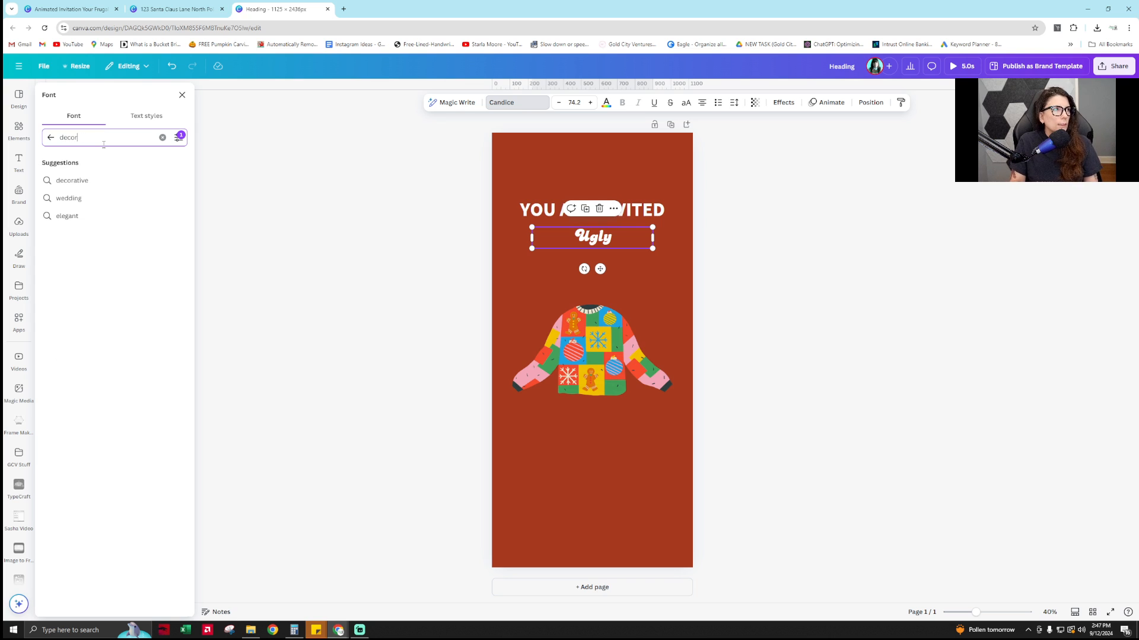
text(ative)
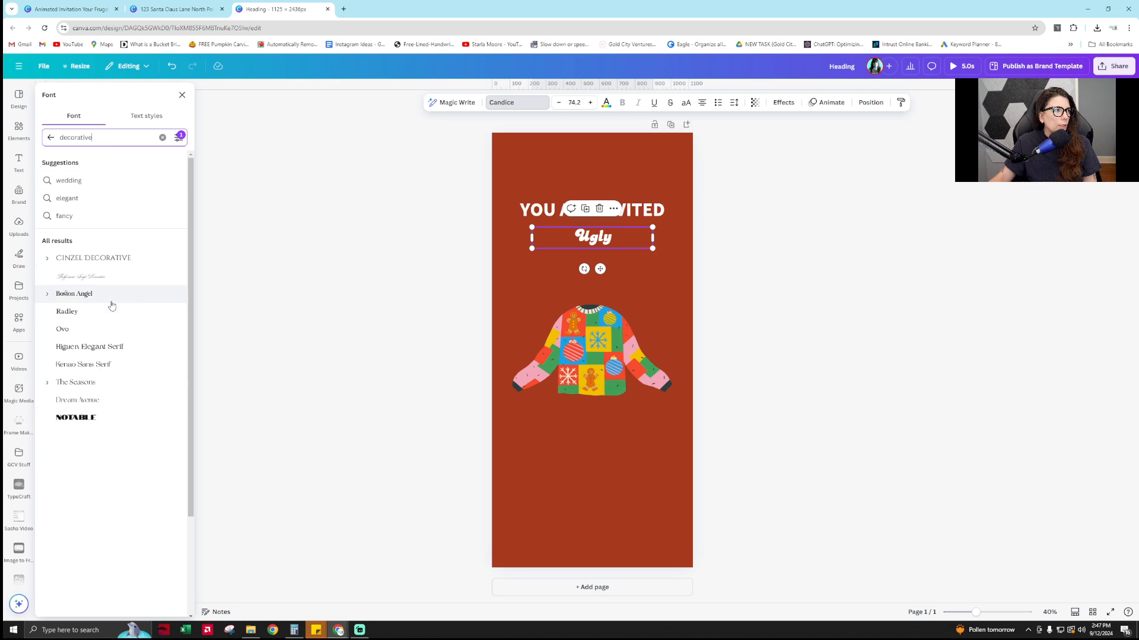
Try decorative fonts such as Radley, Higuen Elegant Serif and Dream Avenue on the "Ugly" text, ending with Notable
click(101, 321)
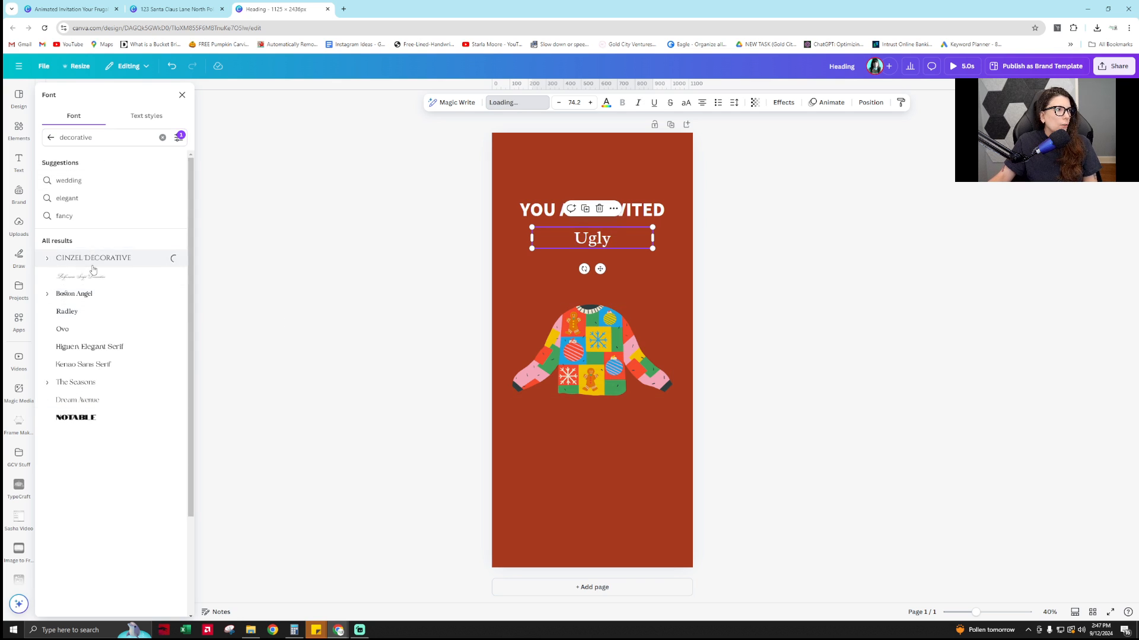
click(92, 295)
click(92, 311)
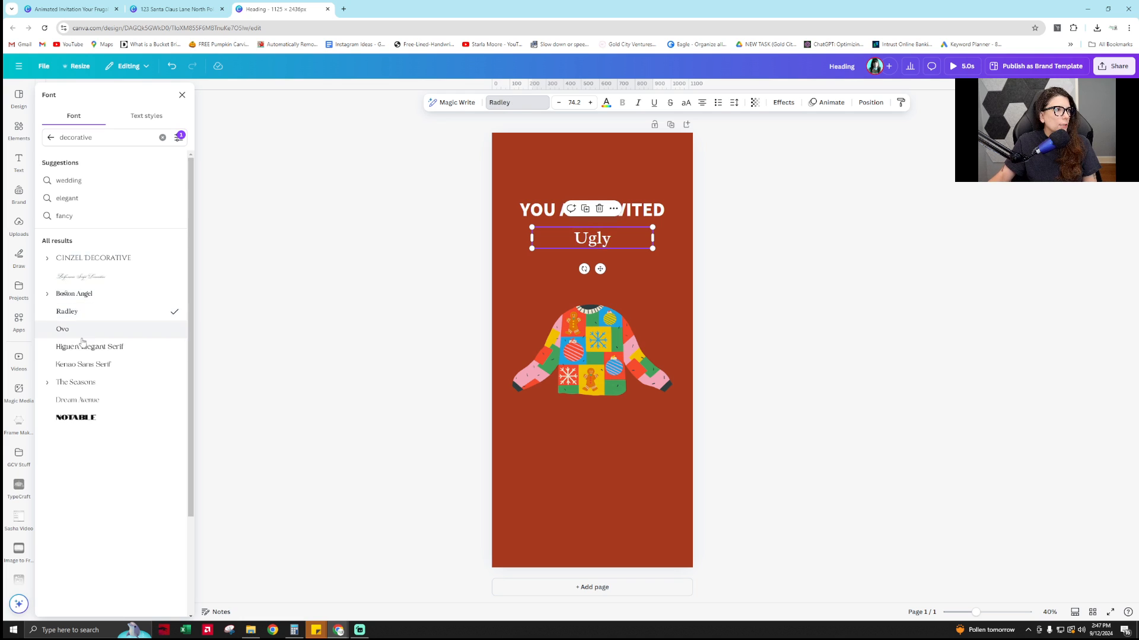
click(82, 336)
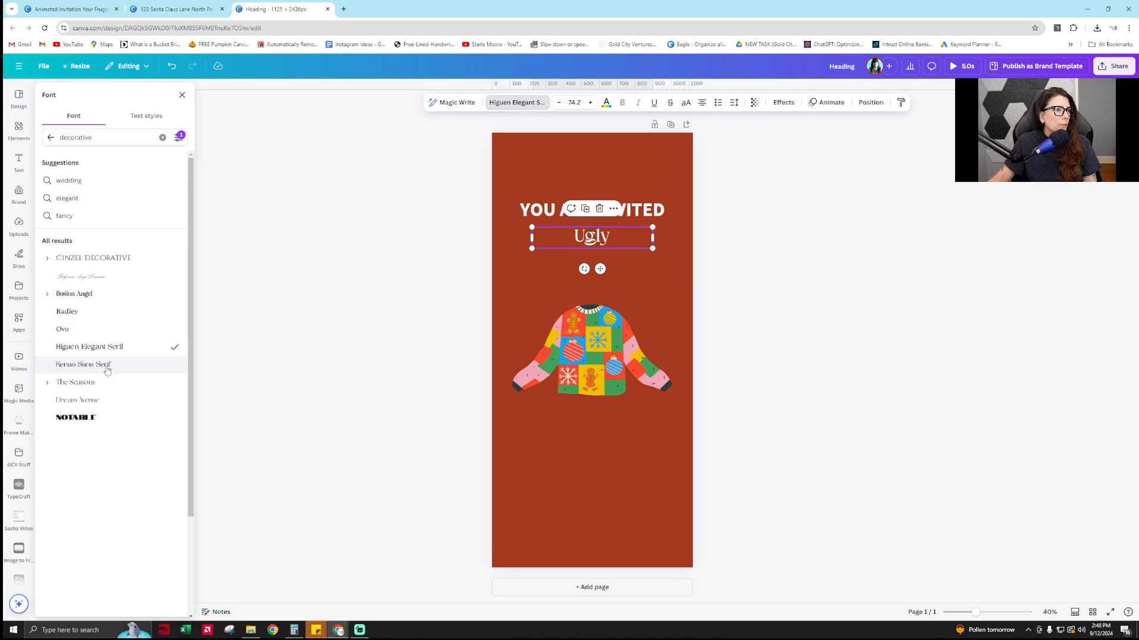
click(101, 364)
click(105, 384)
click(89, 400)
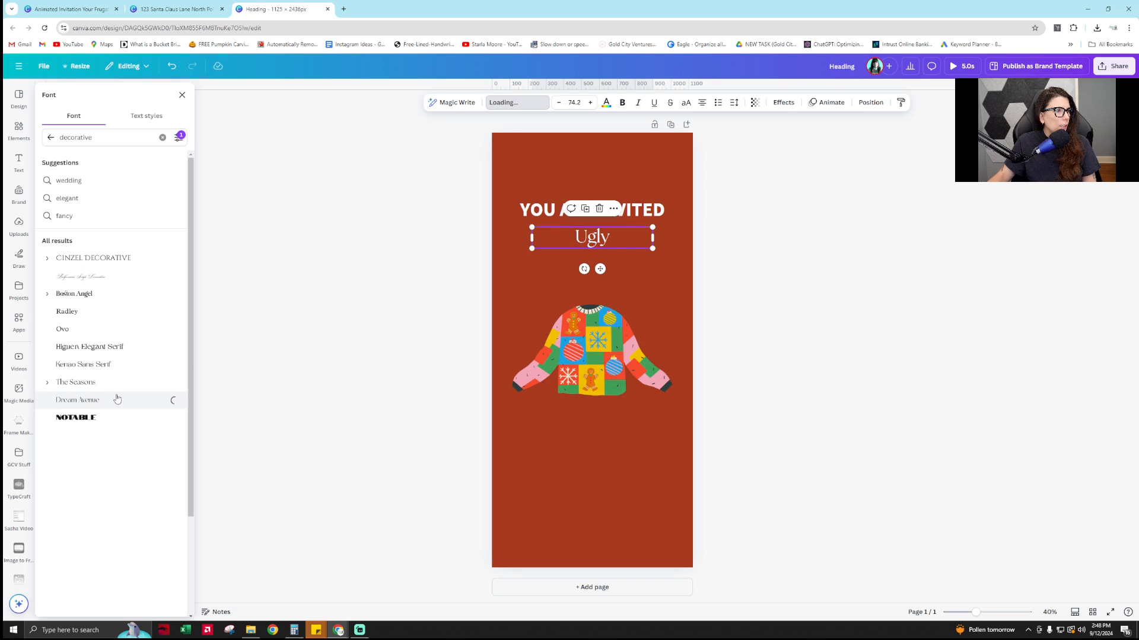
click(104, 418)
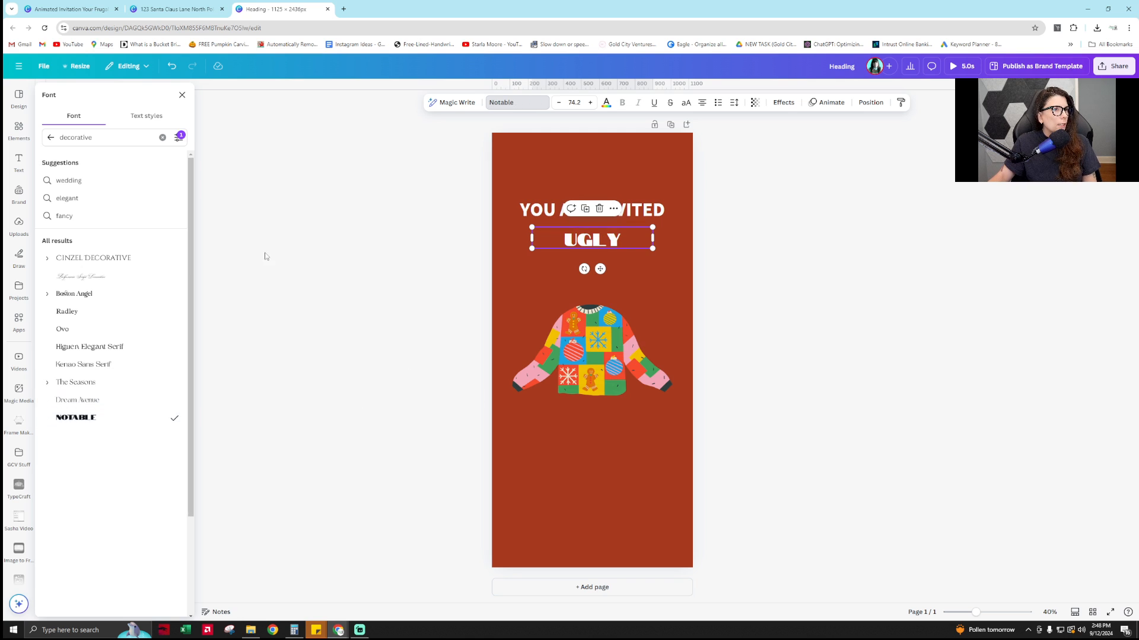
Return to the finished sample invitation and examine the font list and font categories for its "Ugly" text
click(196, 8)
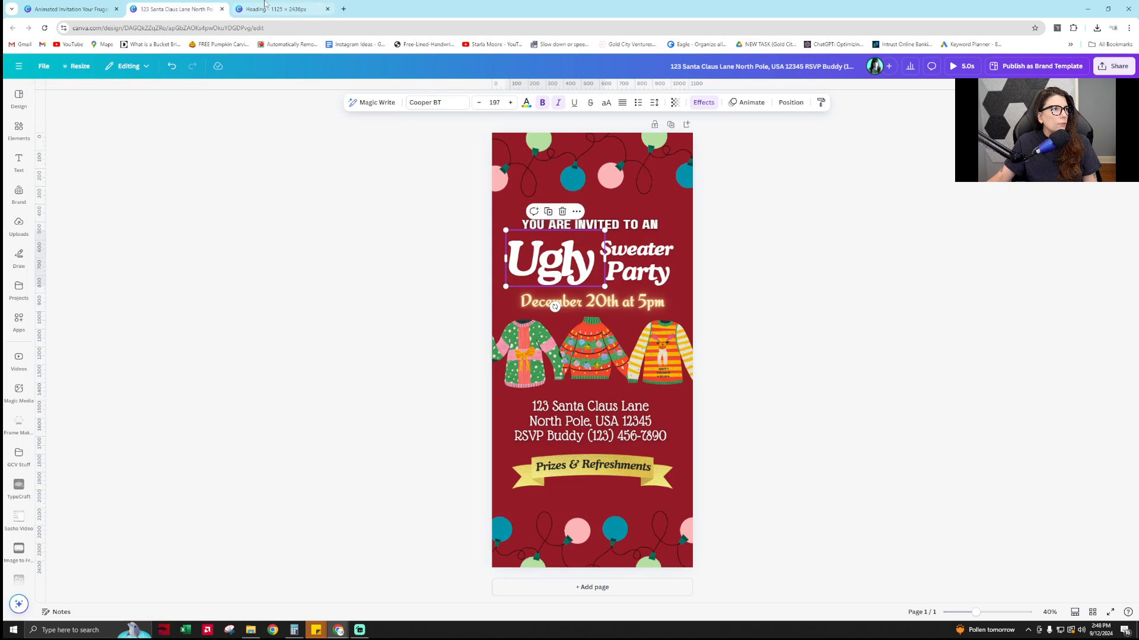
click(440, 104)
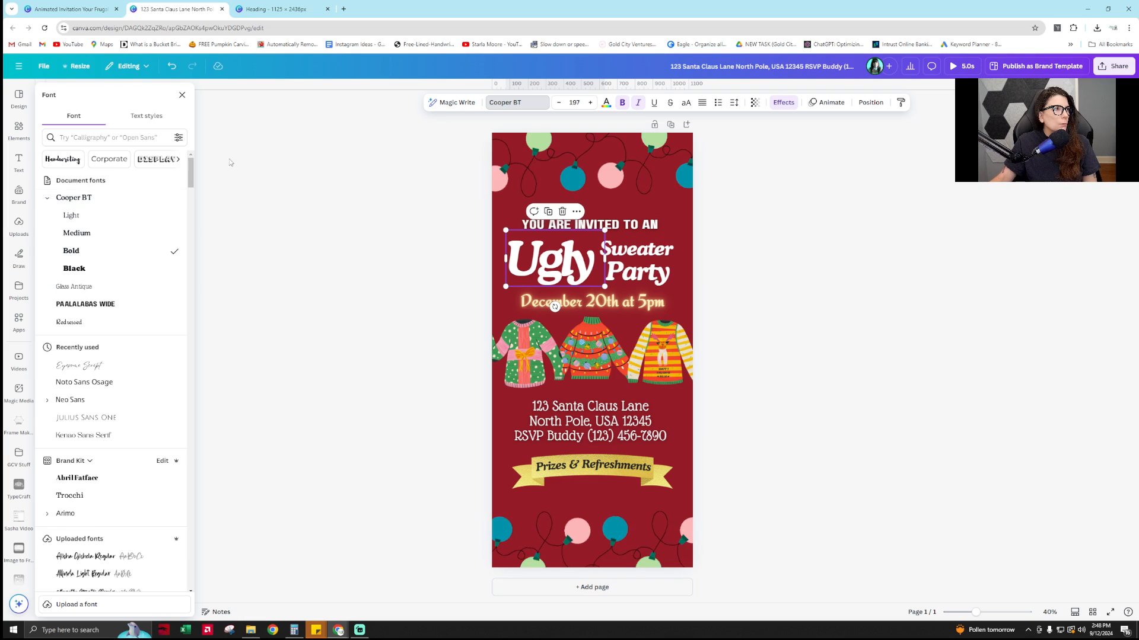
click(179, 160)
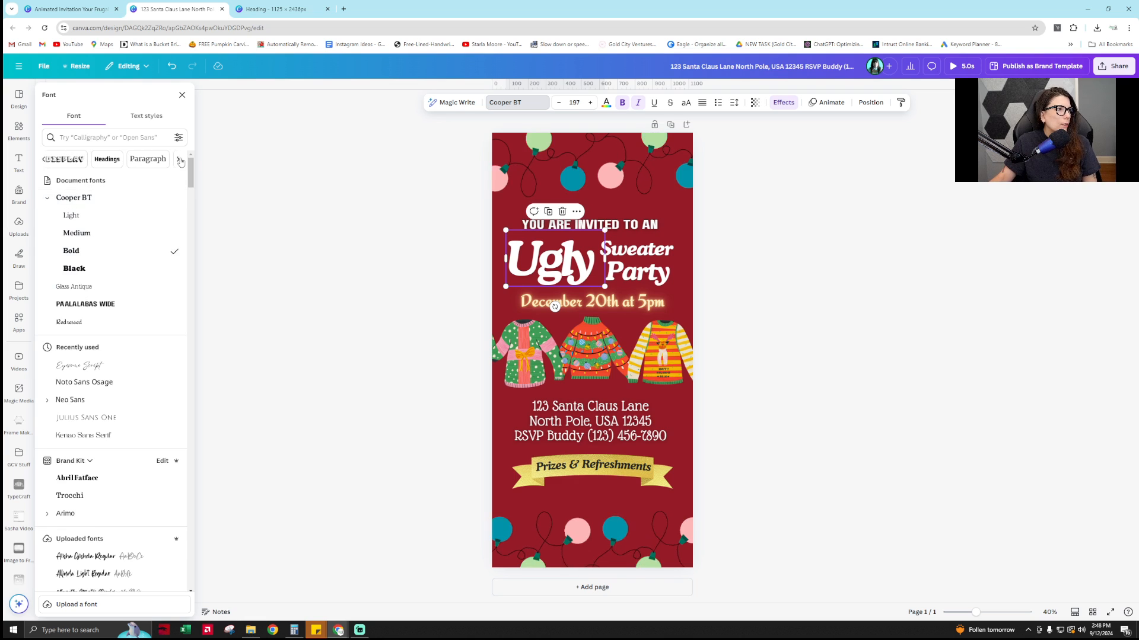
Search the web for "what kind of font is cooper bt" and read which font category it belongs to
click(343, 9)
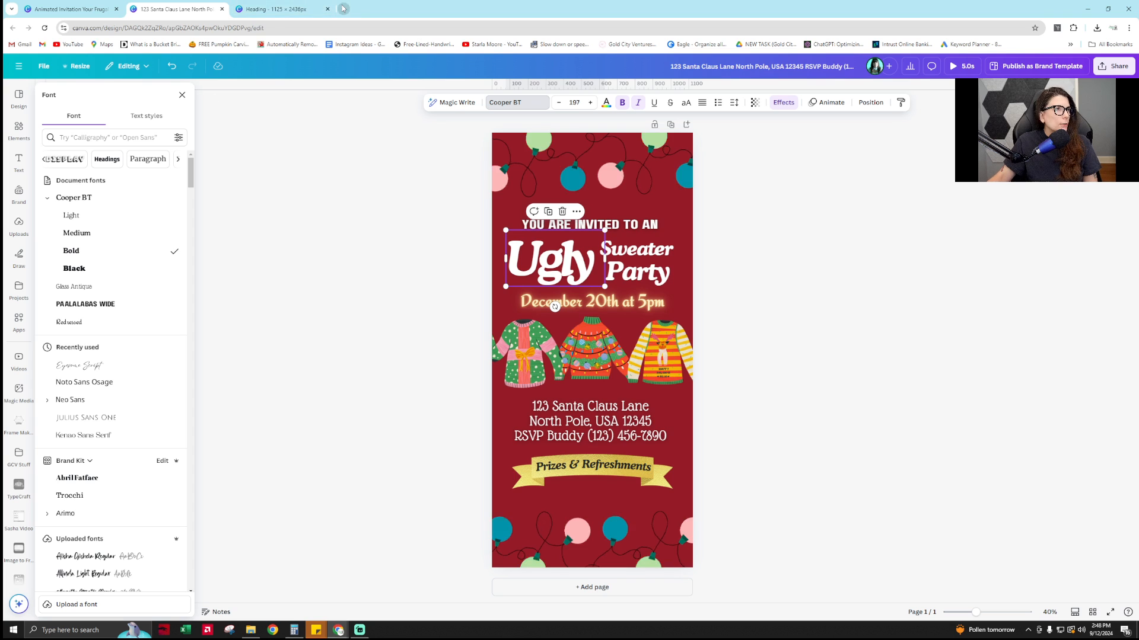
text(what ki)
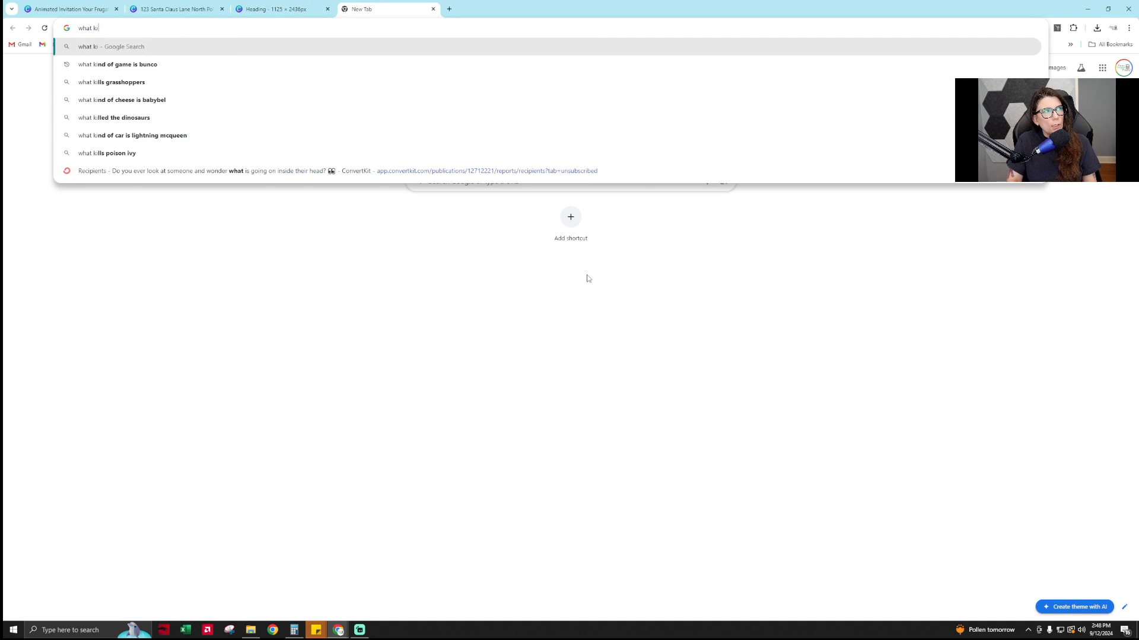
text(nd of font is cooper bt)
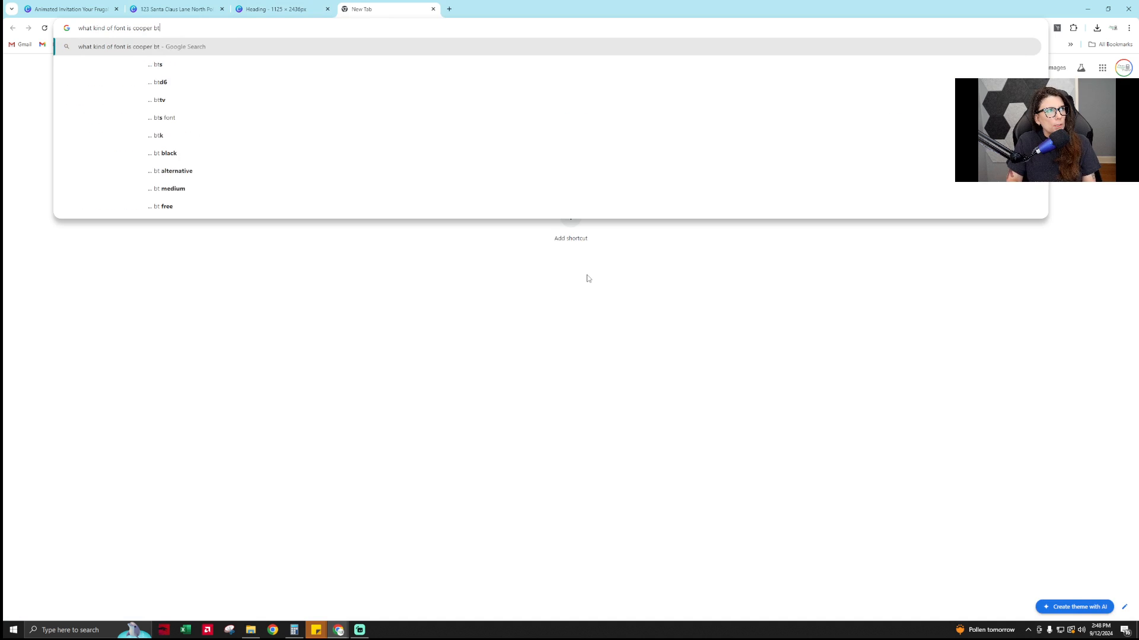
key(Return)
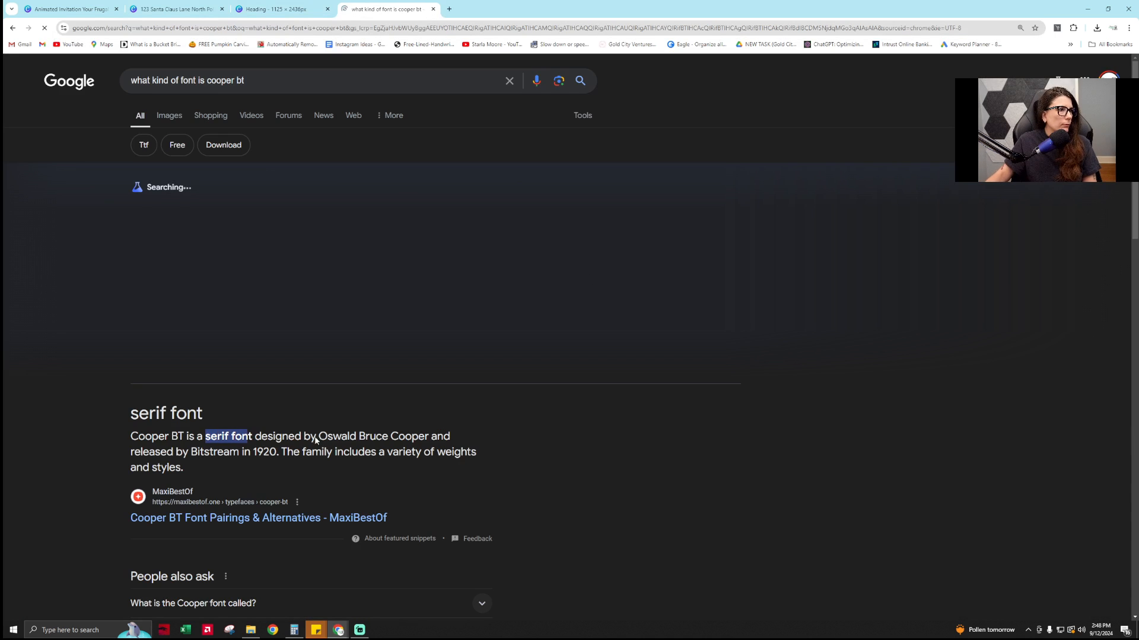
drag(212, 414, 125, 417)
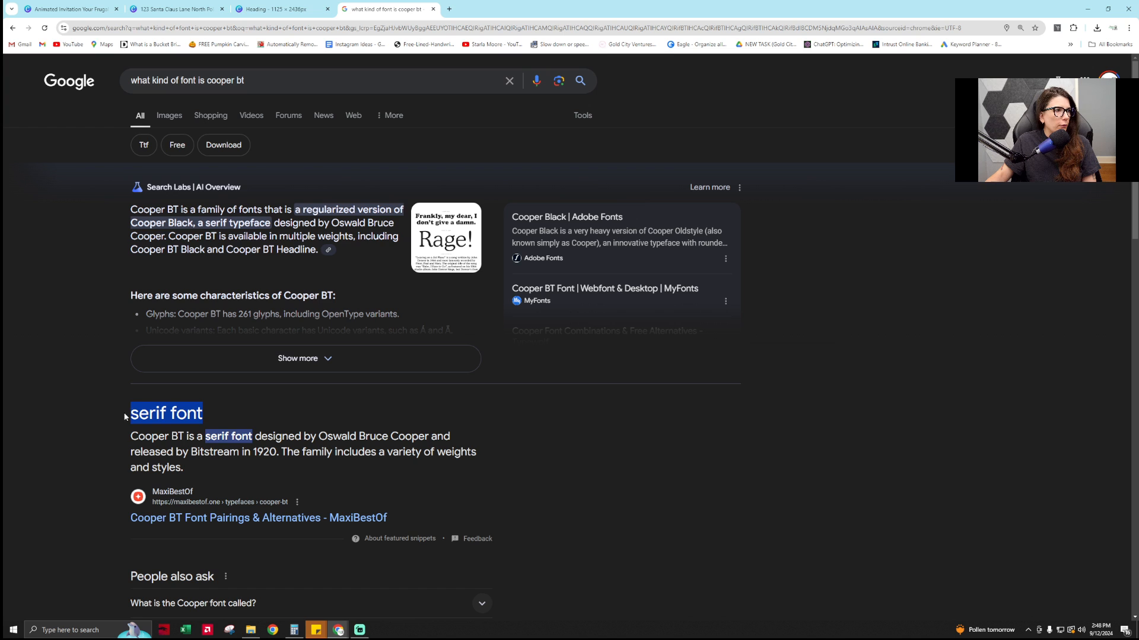
middle_click(372, 6)
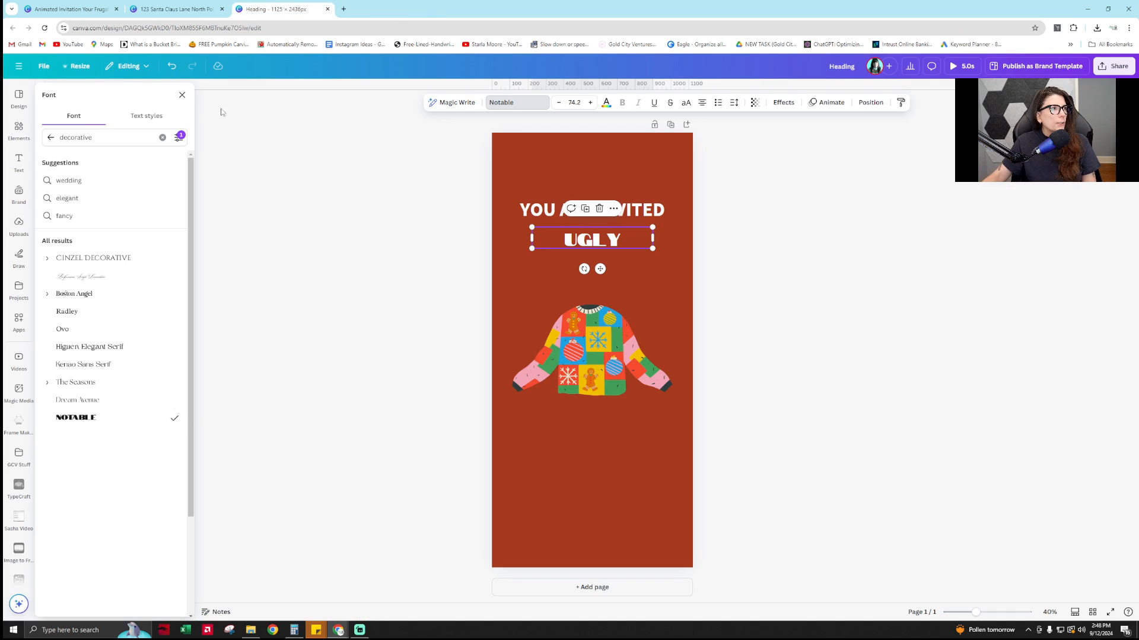
Search the font list for "serif" fonts for the "Ugly" text in the new invitation
click(113, 135)
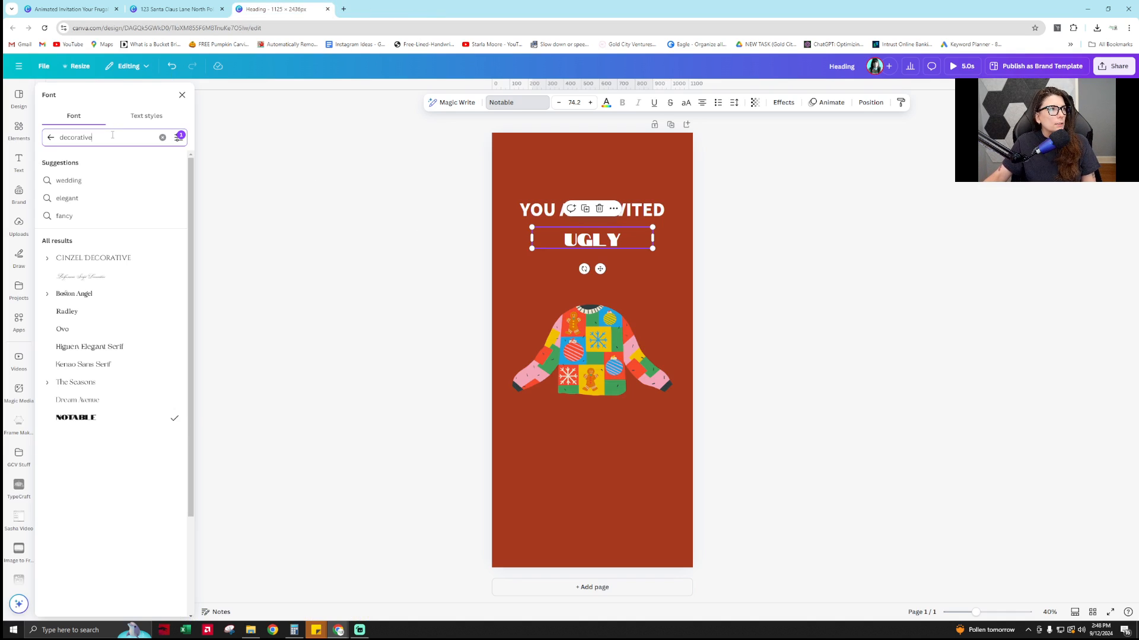
text(serif)
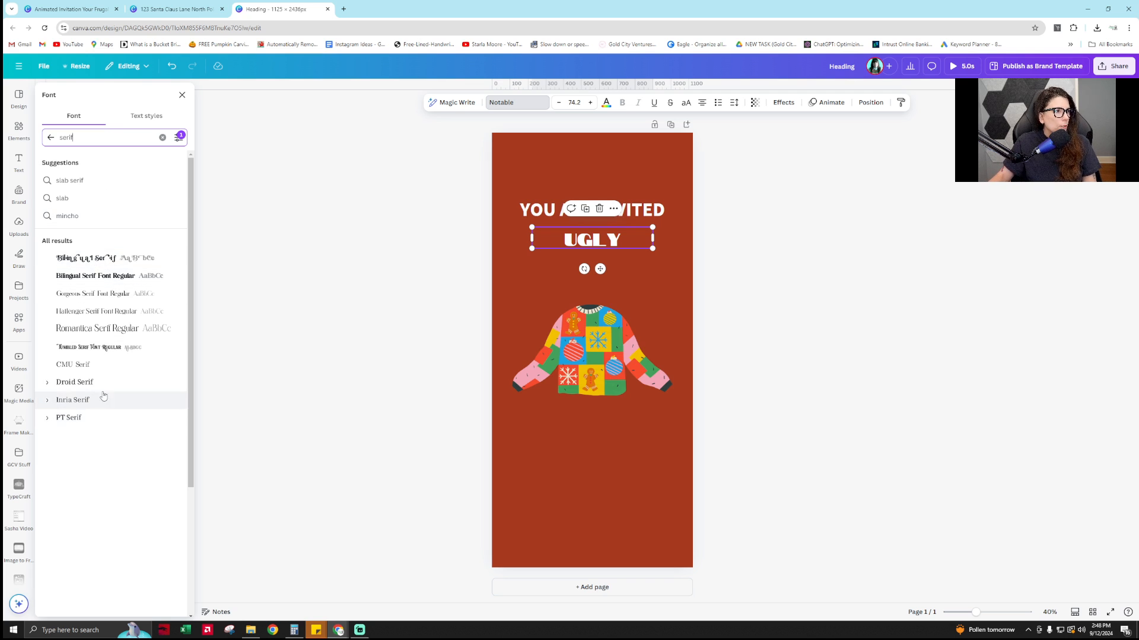
click(864, 224)
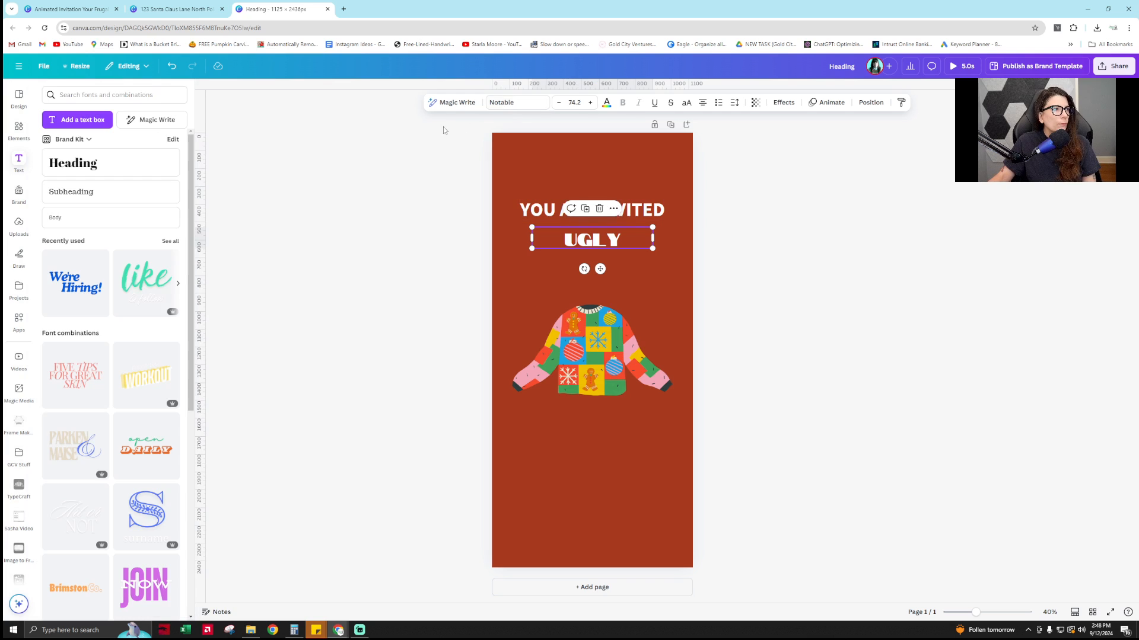
click(514, 104)
click(79, 142)
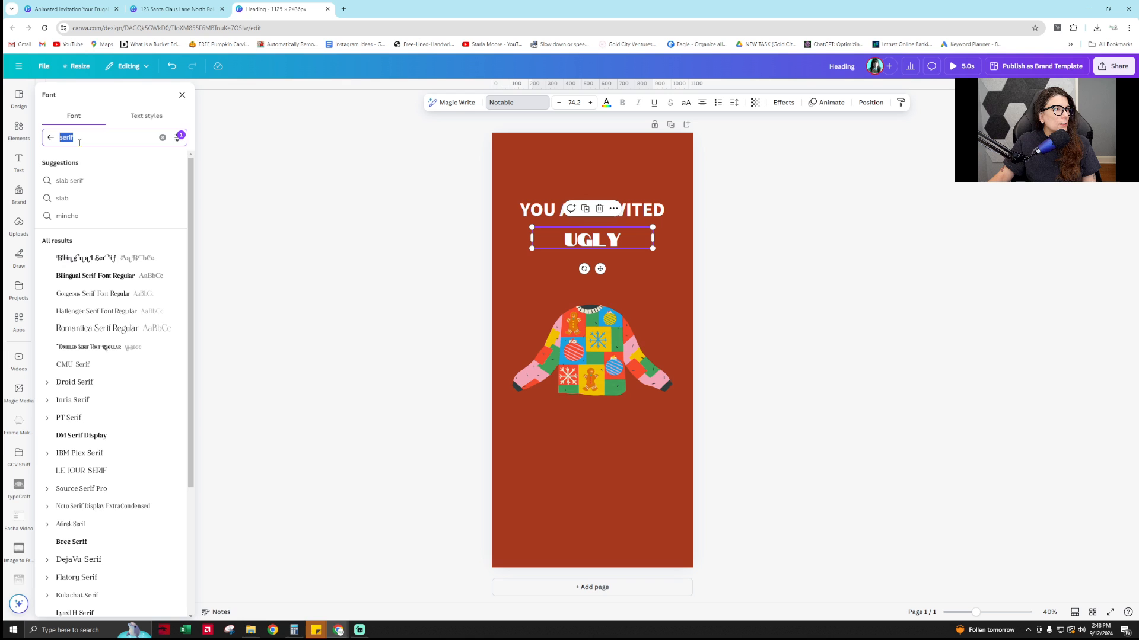
Find Cooper BT among the serif fonts and apply its Bold weight to the "Ugly" text
scroll(92, 480, down, 15)
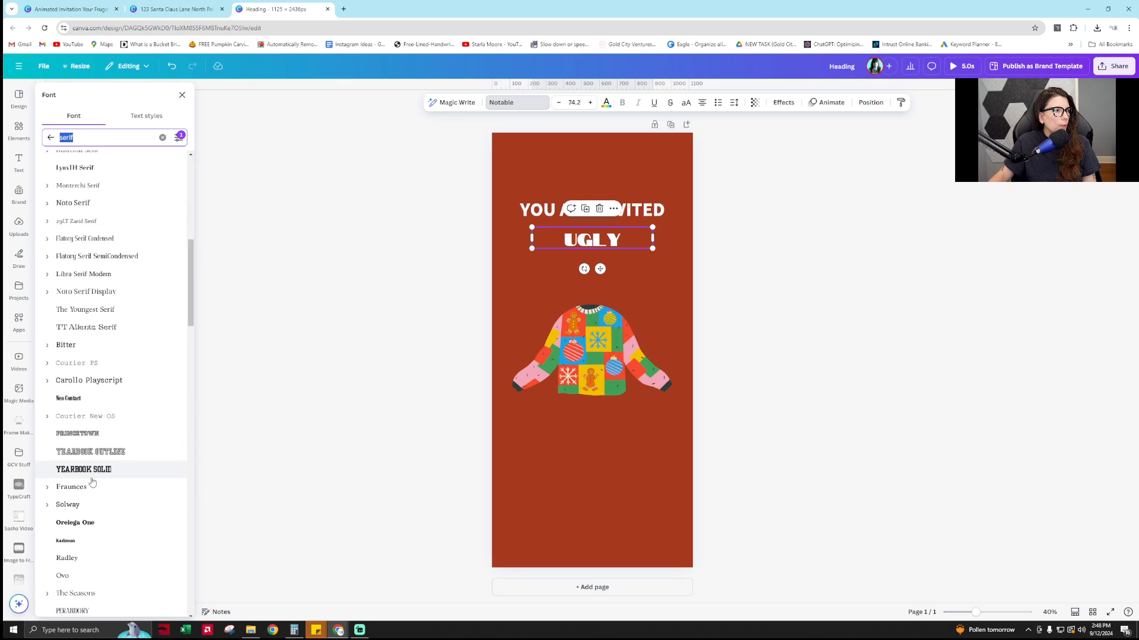
scroll(91, 480, up, 15)
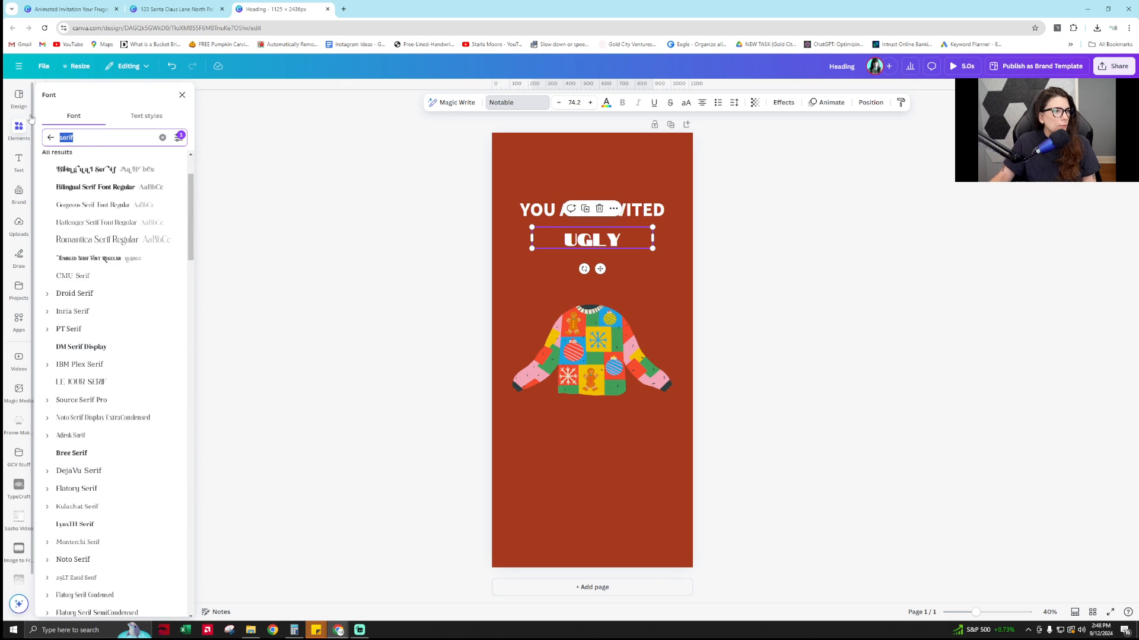
scroll(113, 338, down, 10)
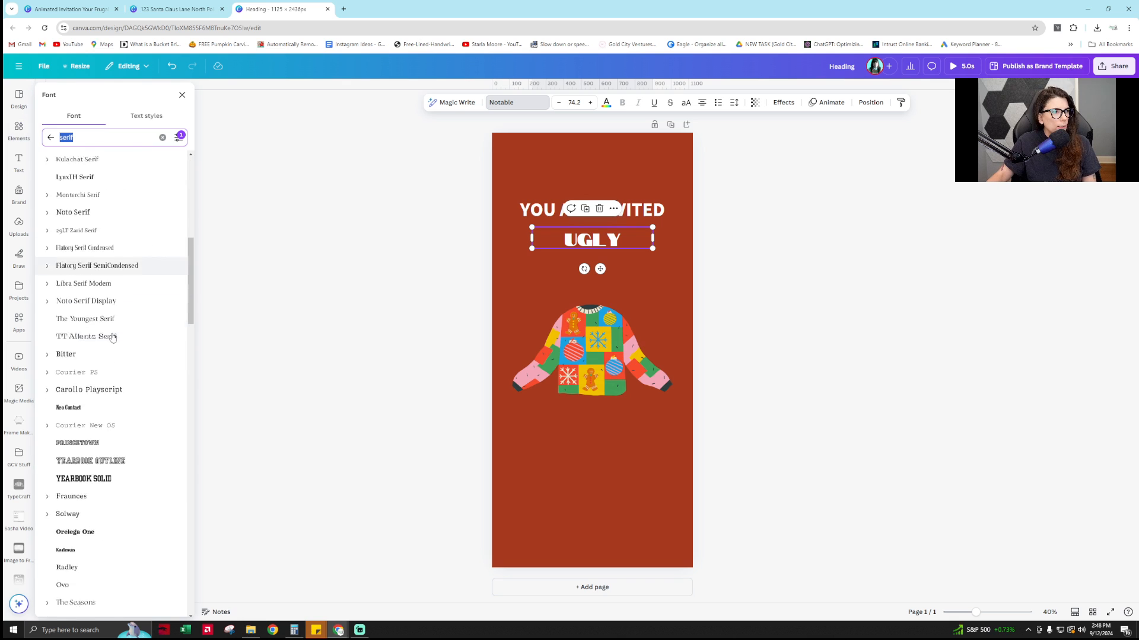
scroll(112, 337, down, 3)
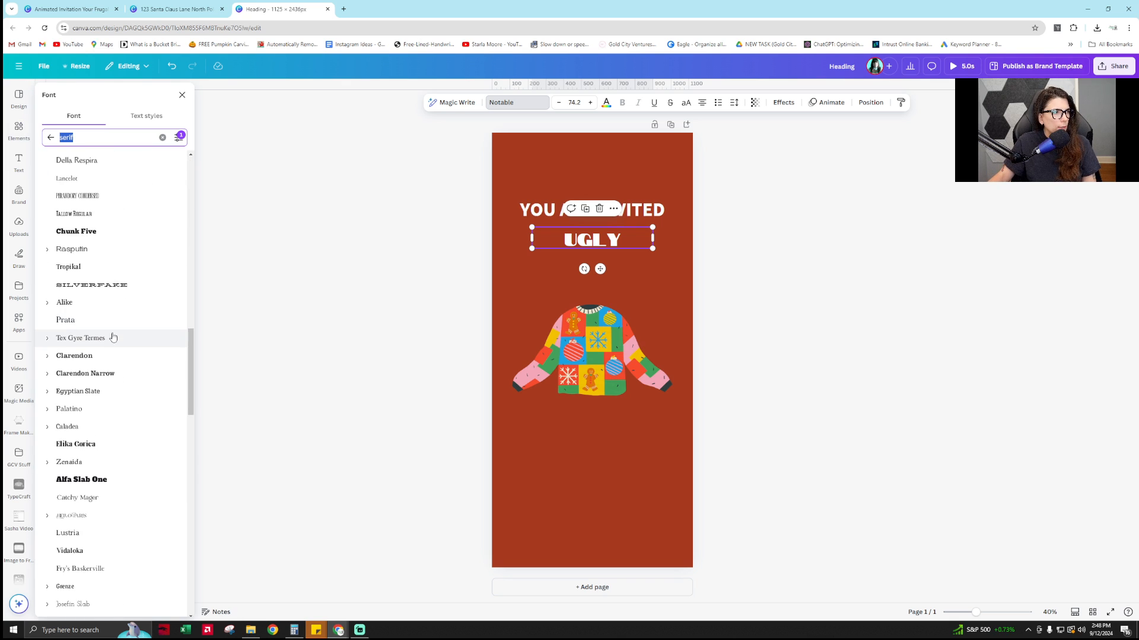
scroll(113, 337, down, 6)
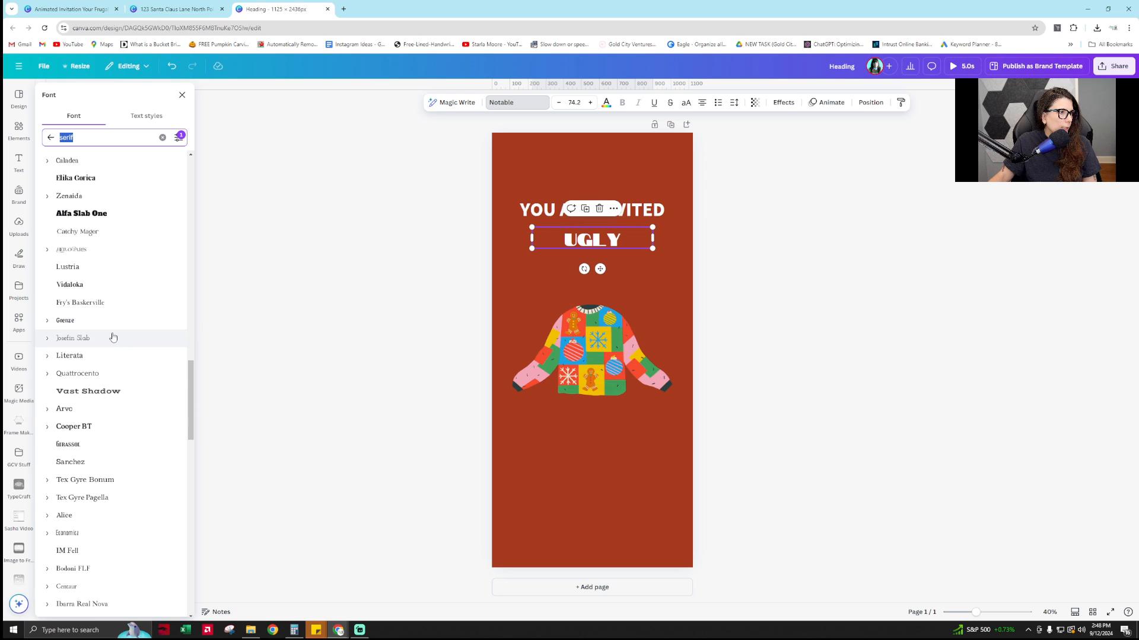
click(109, 433)
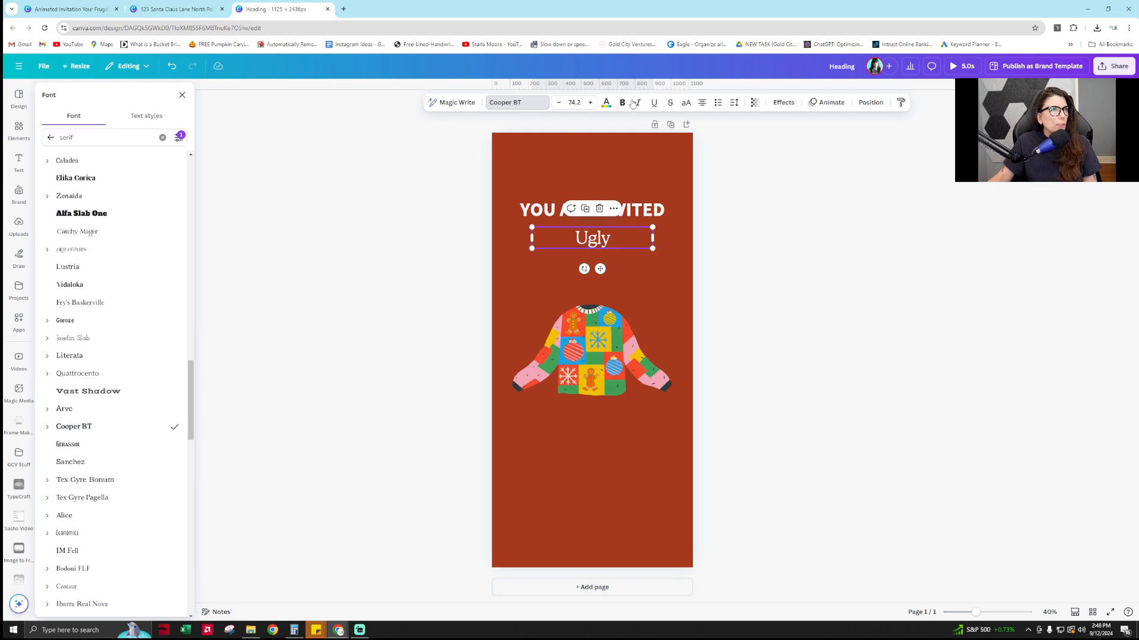
click(48, 427)
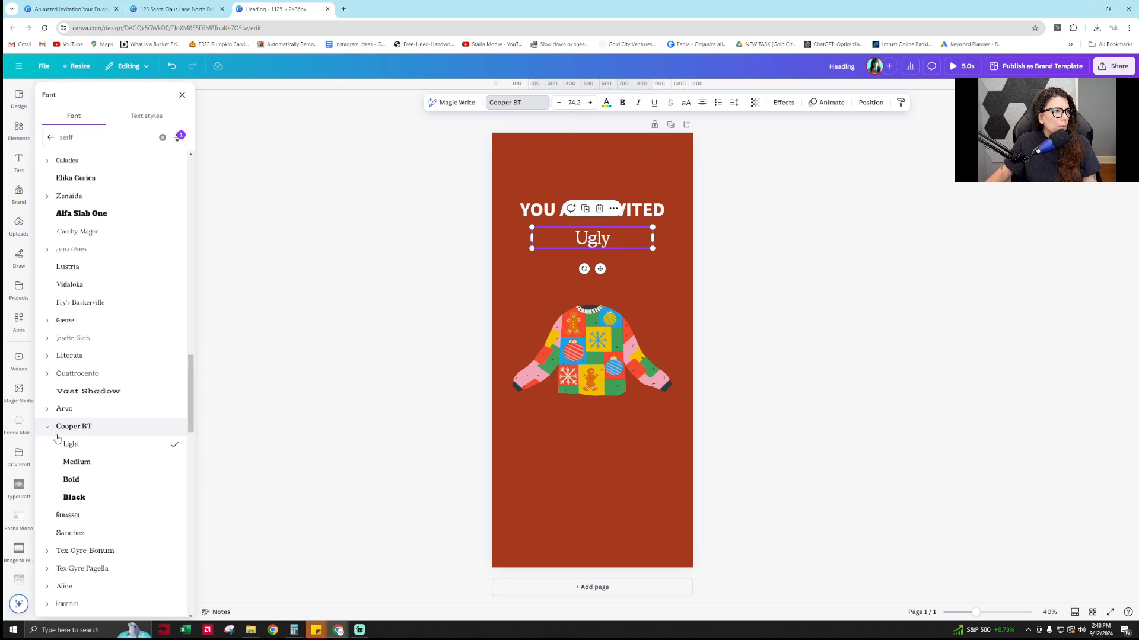
click(118, 462)
click(116, 479)
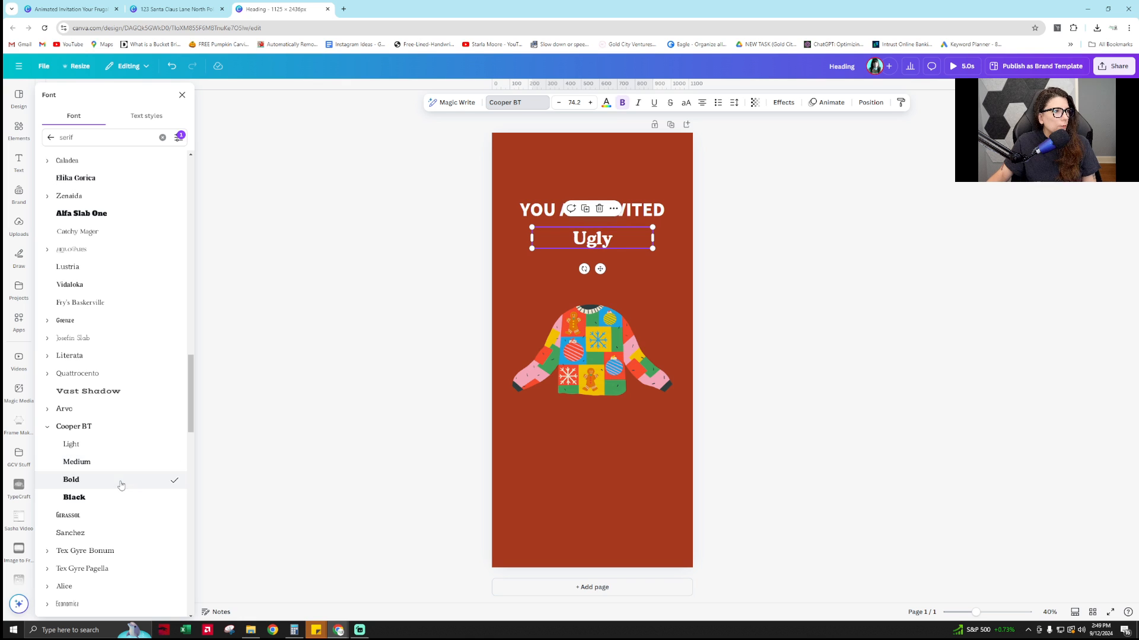
Enlarge the "Ugly" text to about size 162 under the "YOU ARE INVITED" line and left-align it
drag(654, 236, 581, 245)
click(704, 104)
click(620, 286)
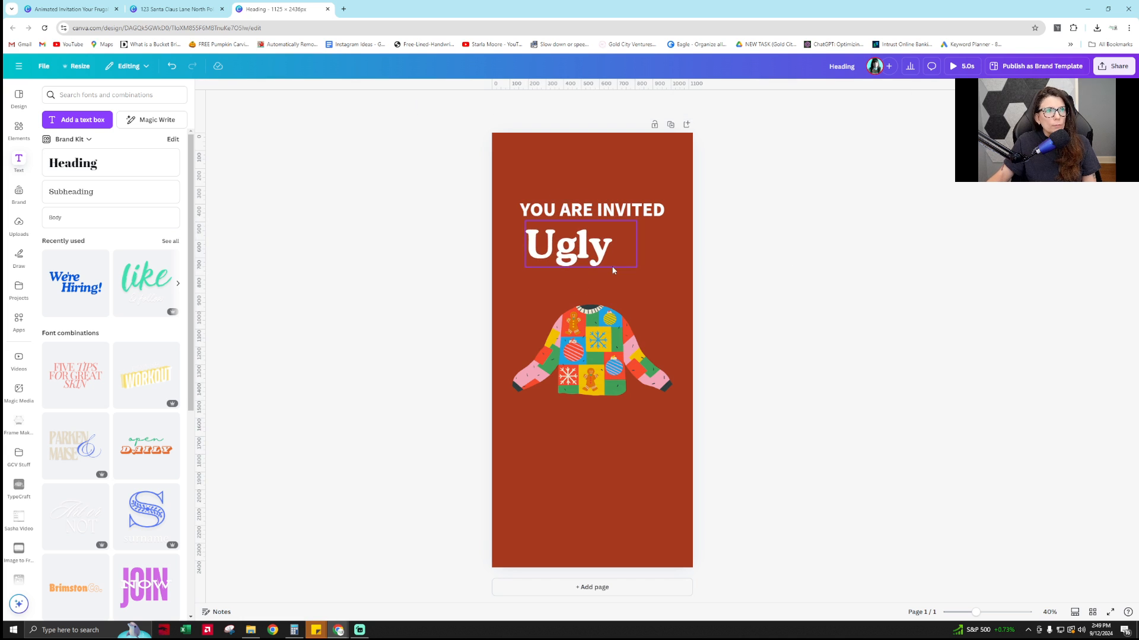
Duplicate the "Ugly" text, offset the copy to the right, and check the sample invitation's title wording
mouse_move(636, 244)
mouse_down()
mouse_move(620, 243)
mouse_move(631, 255)
mouse_up()
key(ctrl+d)
double_click(632, 254)
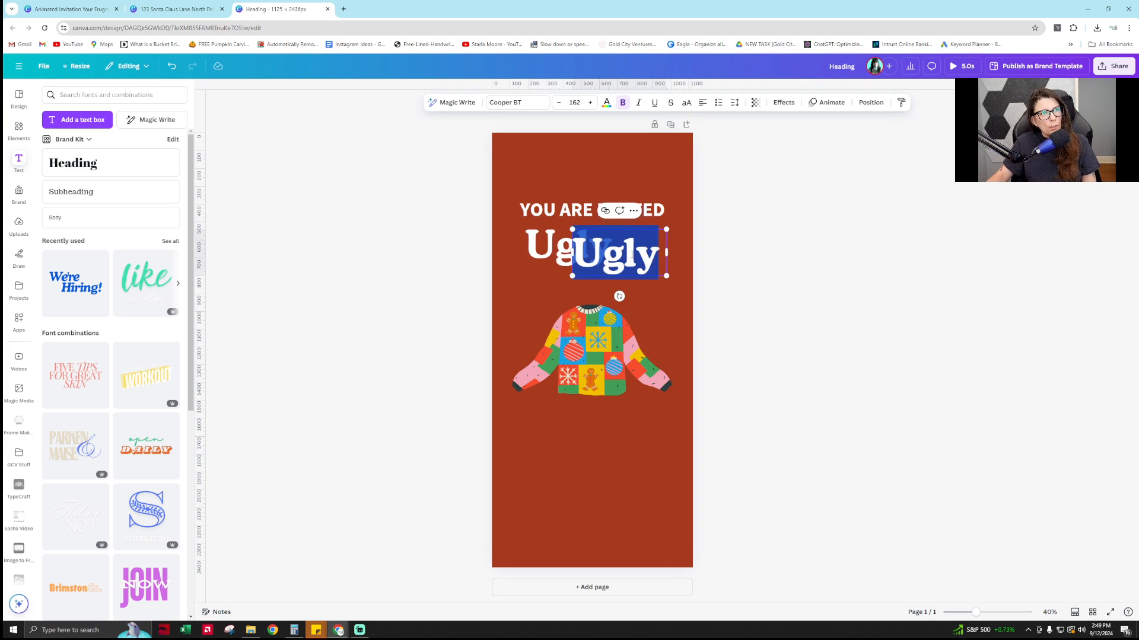
click(178, 9)
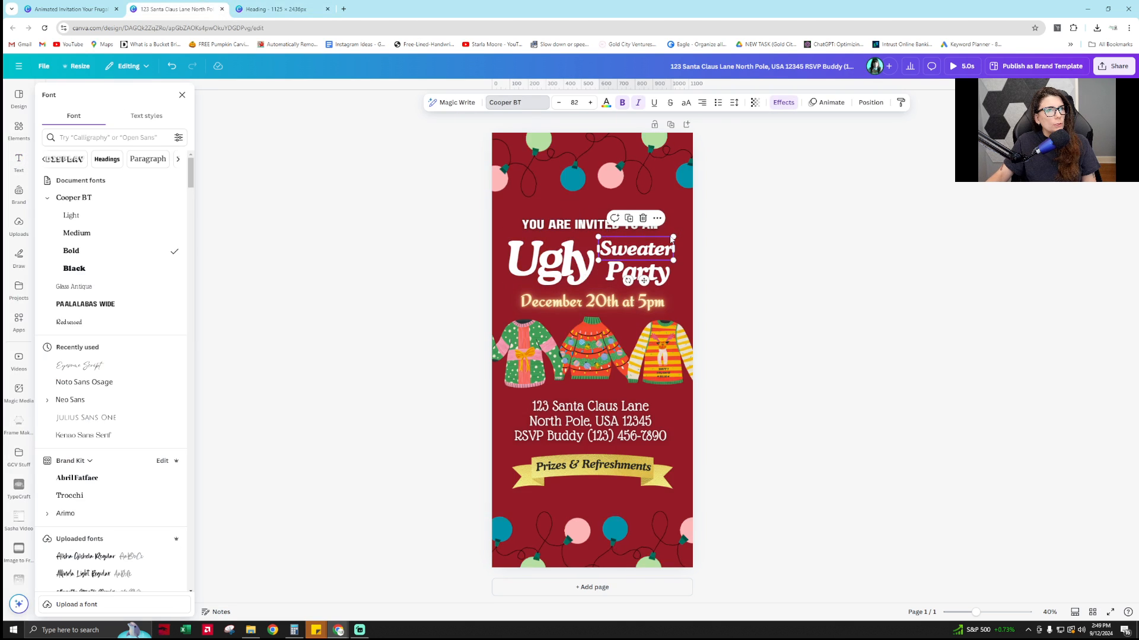
key(ctrl+Tab)
Replace the wording of the duplicated "Ugly" text with "Sweater"
double_click(646, 263)
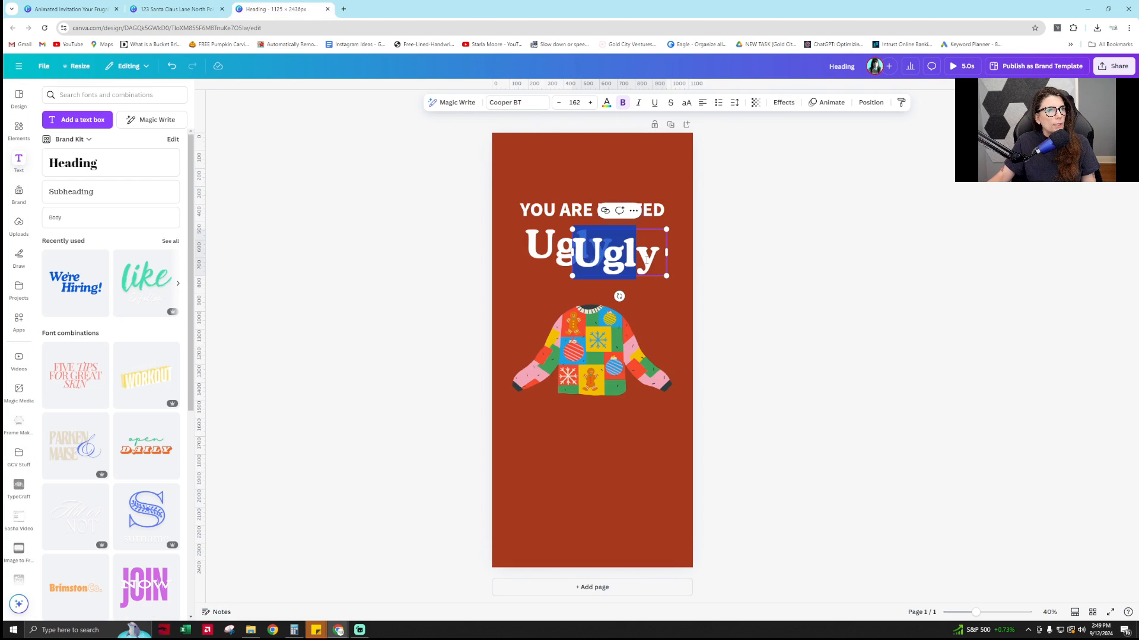
double_click(646, 260)
text(sweater)
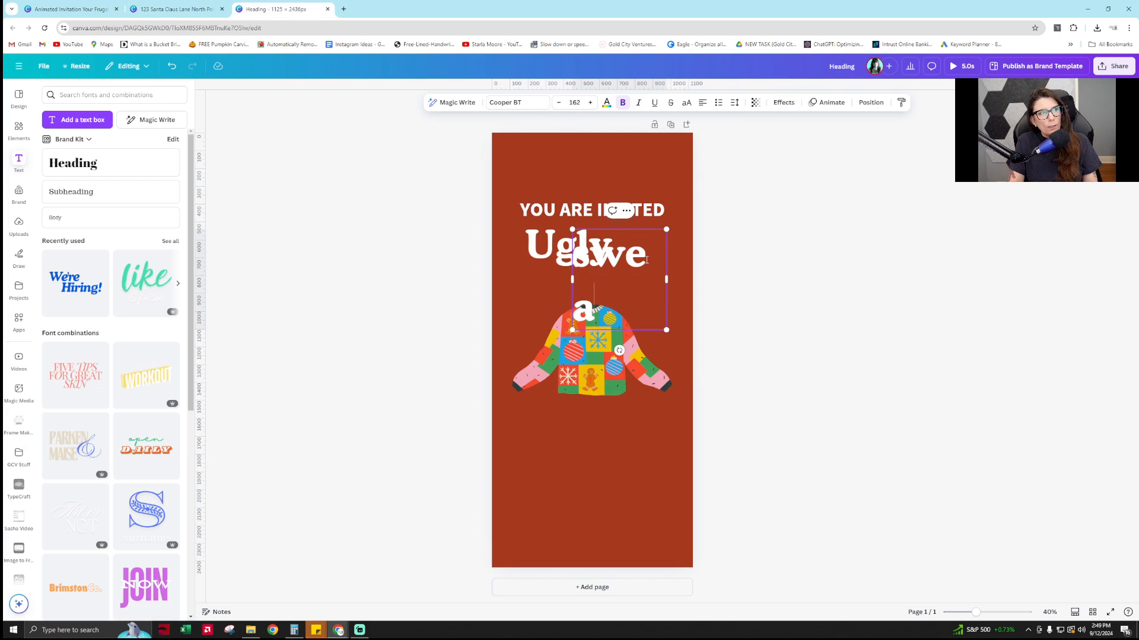
key(BackSpace)
key(BackSpace)
key(BackSpace)
key(BackSpace)
key(BackSpace)
key(BackSpace)
key(BackSpace)
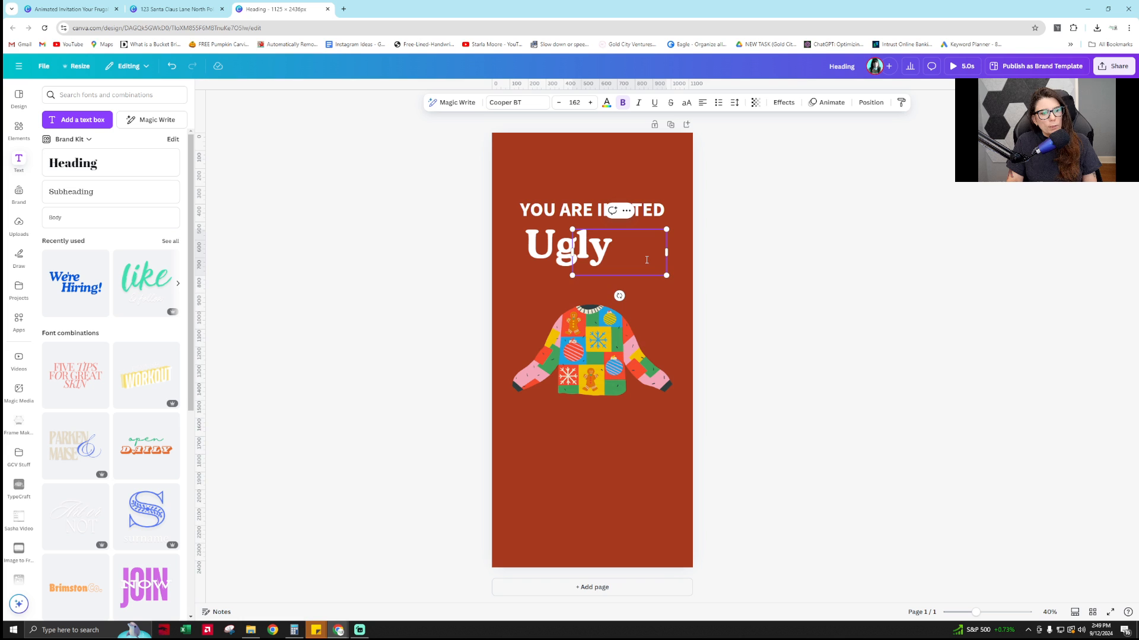
text(SWEATER)
key(BackSpace)
key(BackSpace)
key(BackSpace)
key(BackSpace)
key(BackSpace)
key(BackSpace)
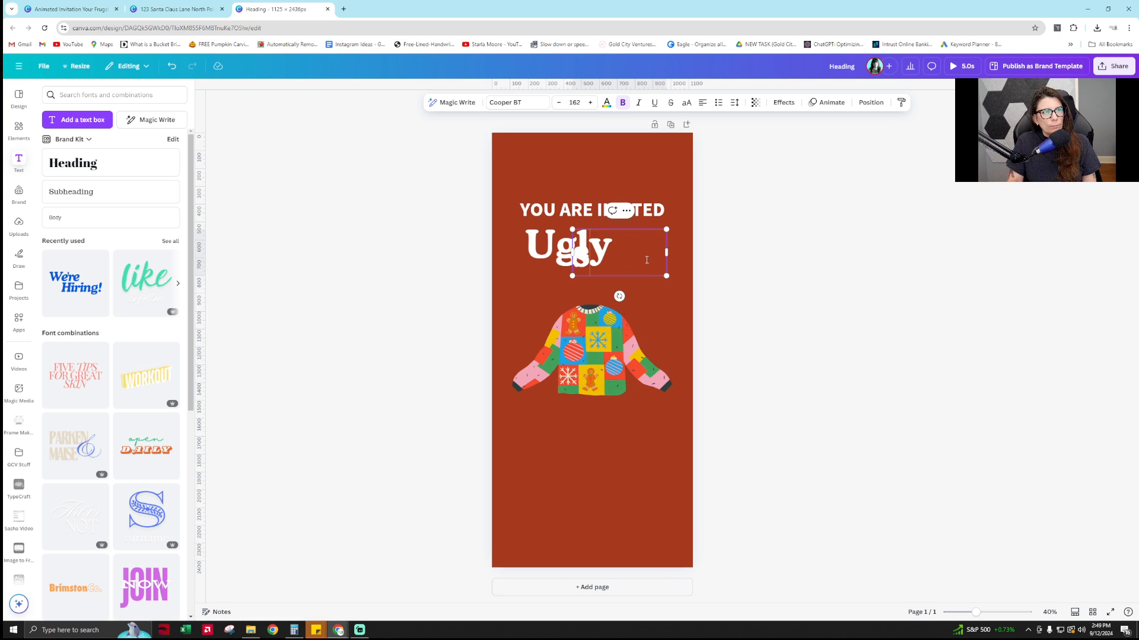
text(Sweater)
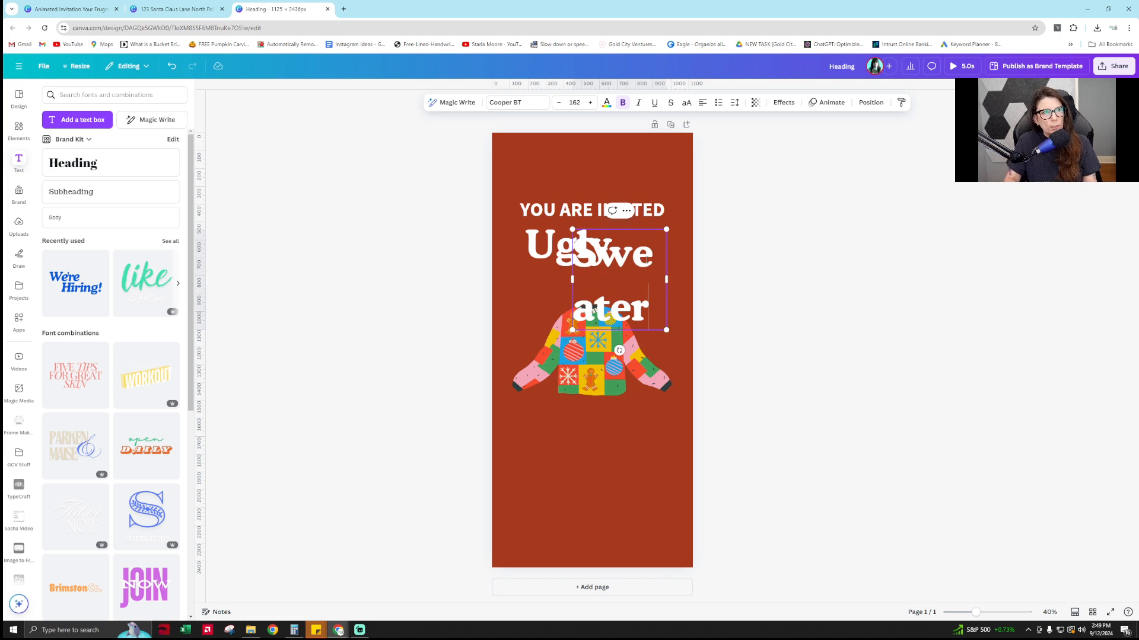
Shrink "Sweater" to about size 70.9 on one line to the right of "Ugly" and centre its text
drag(668, 280, 677, 249)
click(731, 286)
click(537, 259)
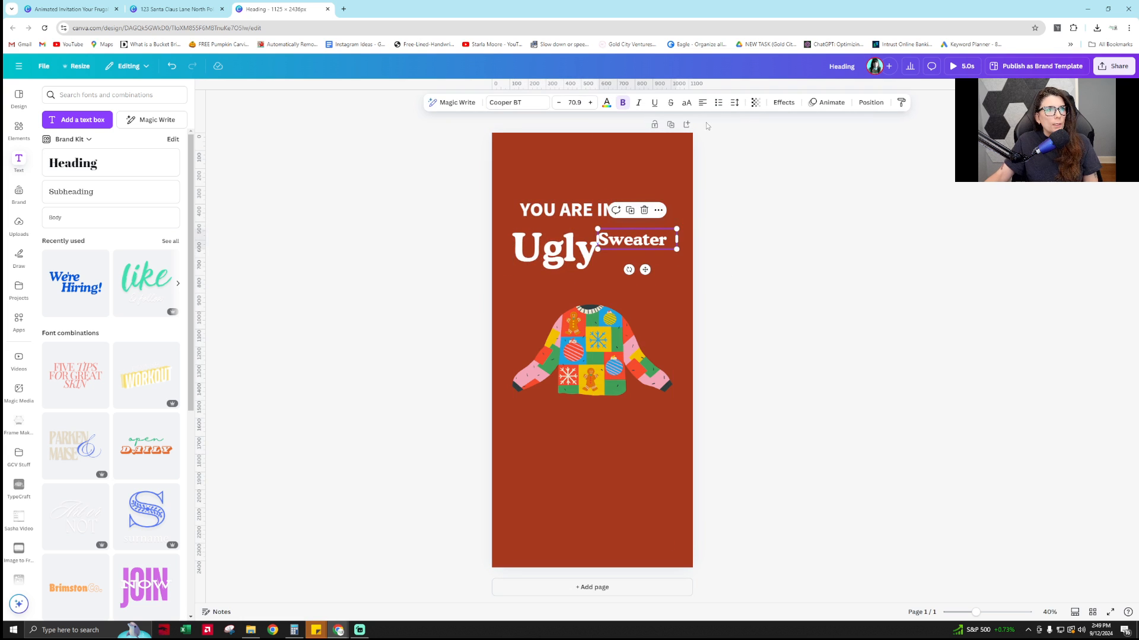
click(702, 105)
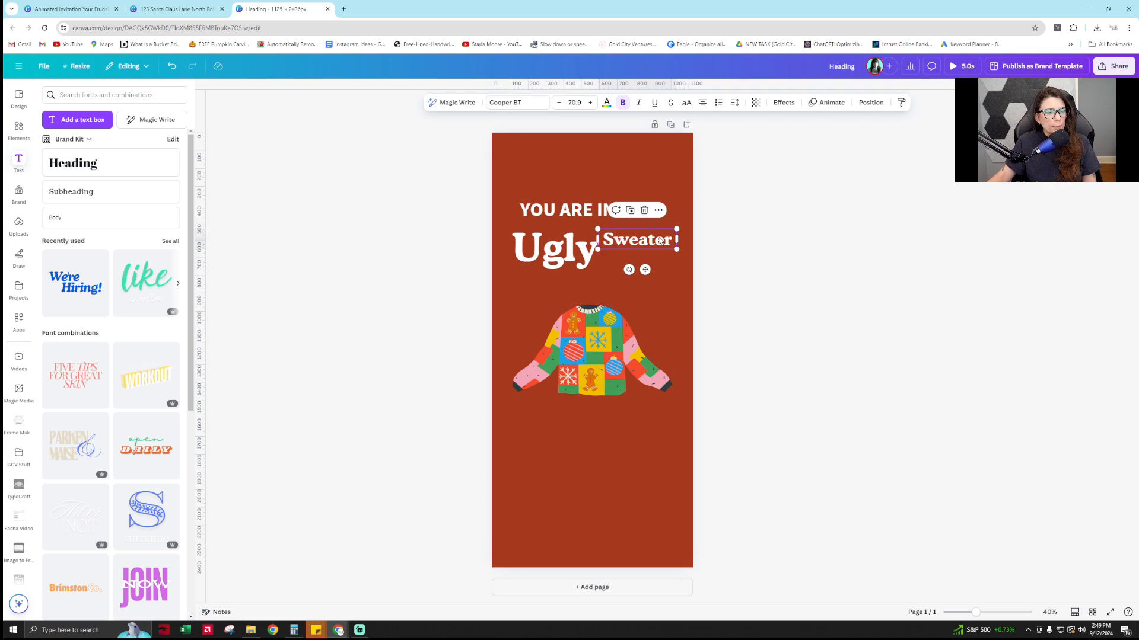
Duplicate the "Sweater" text directly beneath itself and change the copy's wording to "Party"
drag(660, 241, 656, 256)
double_click(656, 256)
text(rty)
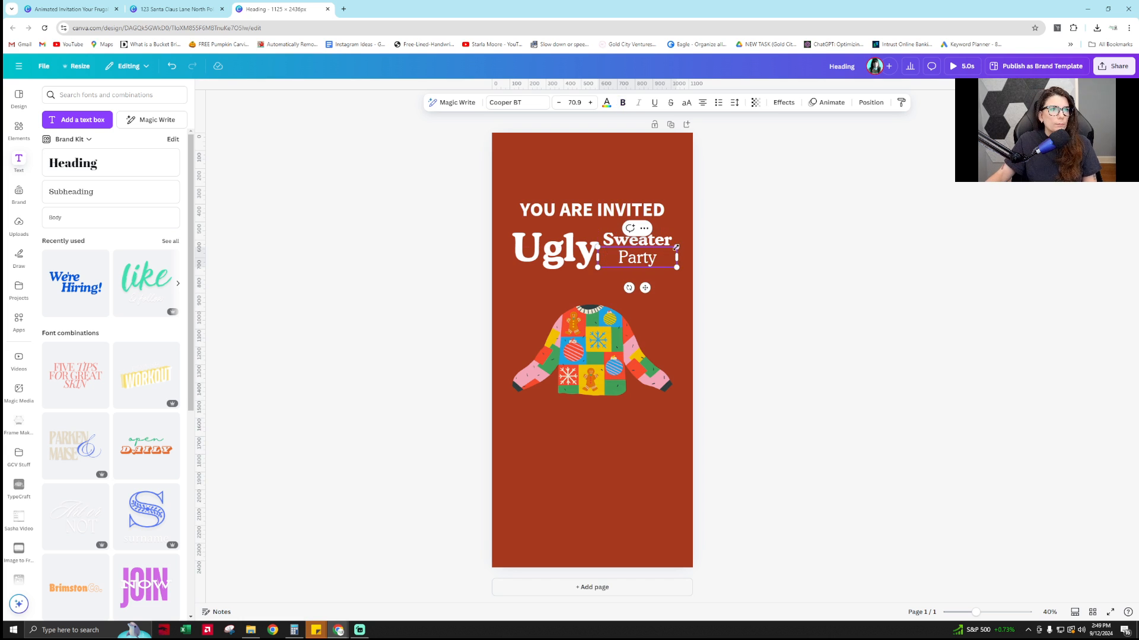
Set the "Party" text to the Bold weight of Cooper BT
double_click(655, 261)
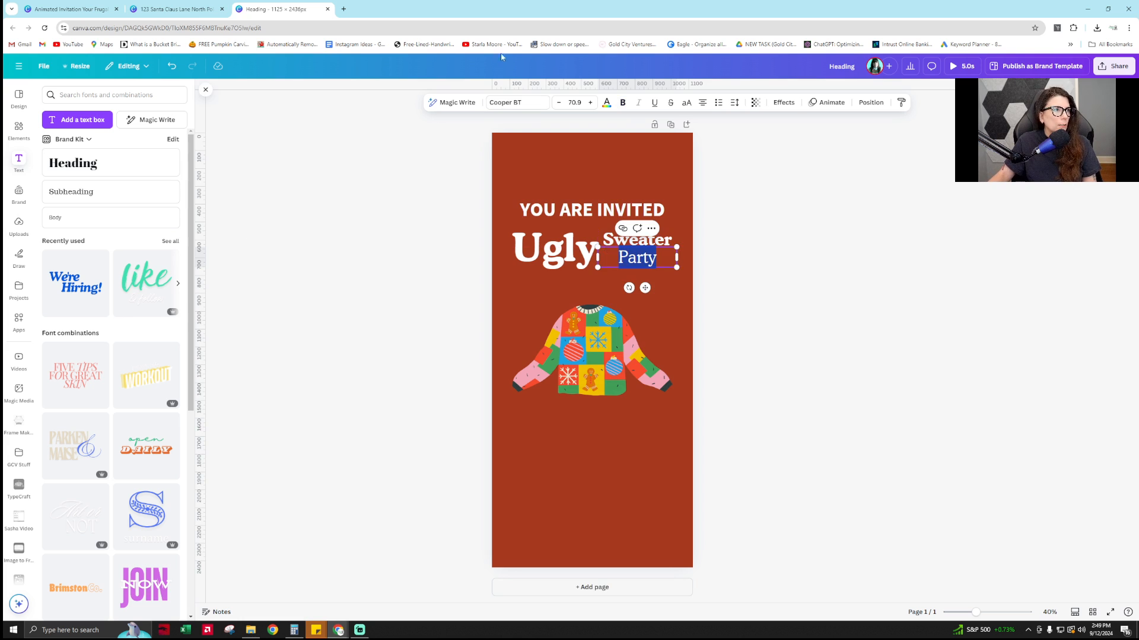
click(511, 102)
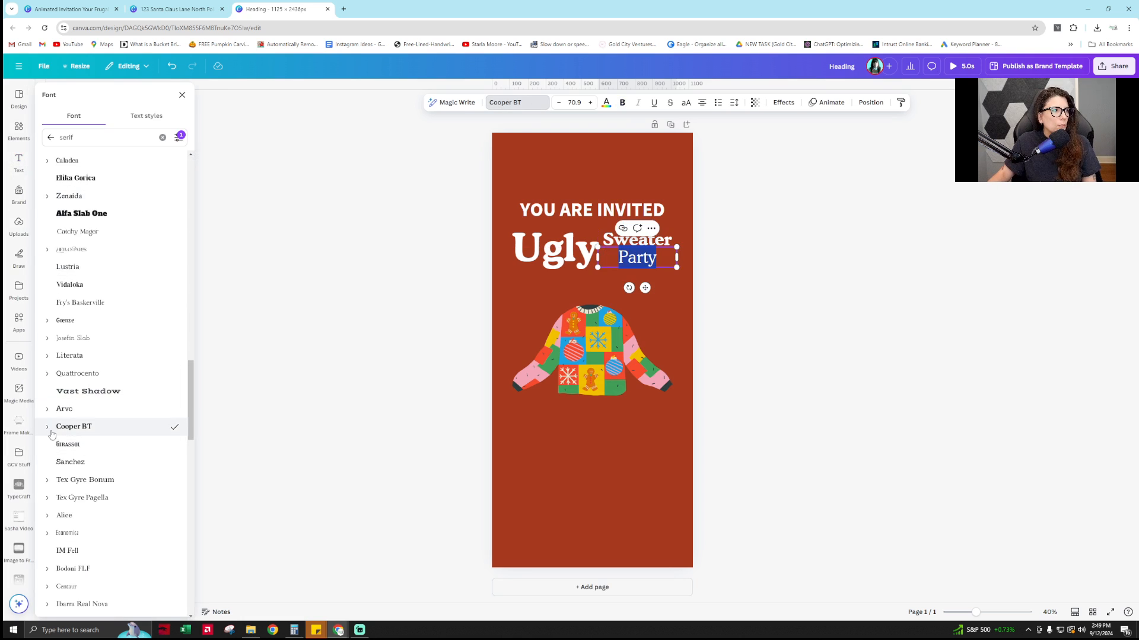
click(48, 426)
click(72, 480)
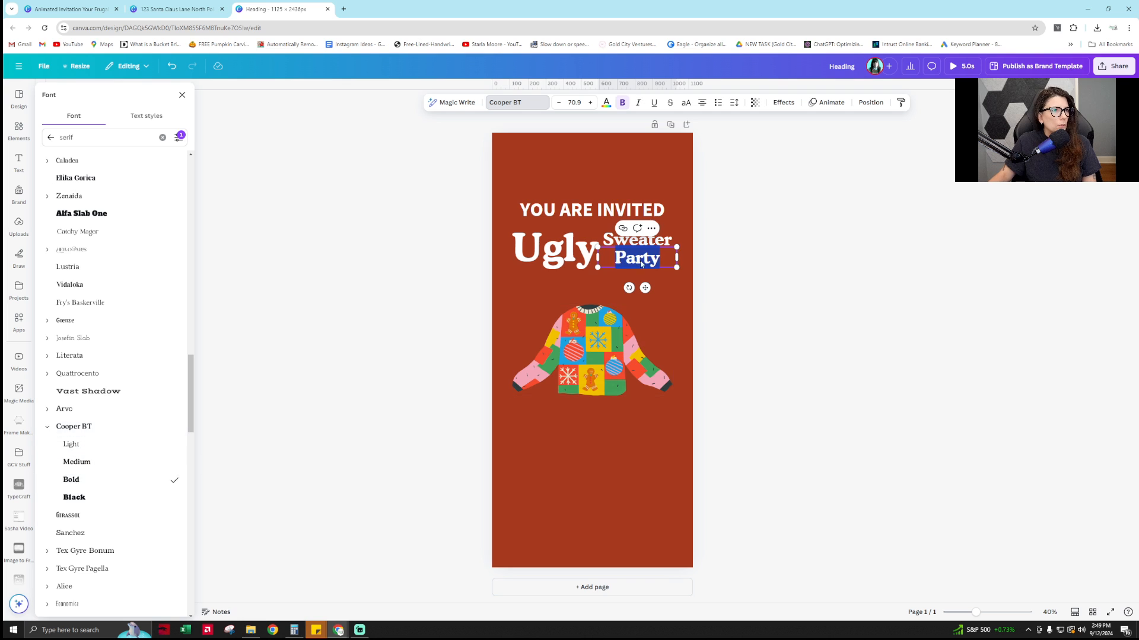
Check the formatting of "Ugly" in the sample invitation and italicise "Ugly" in the new design to match
click(172, 9)
click(569, 279)
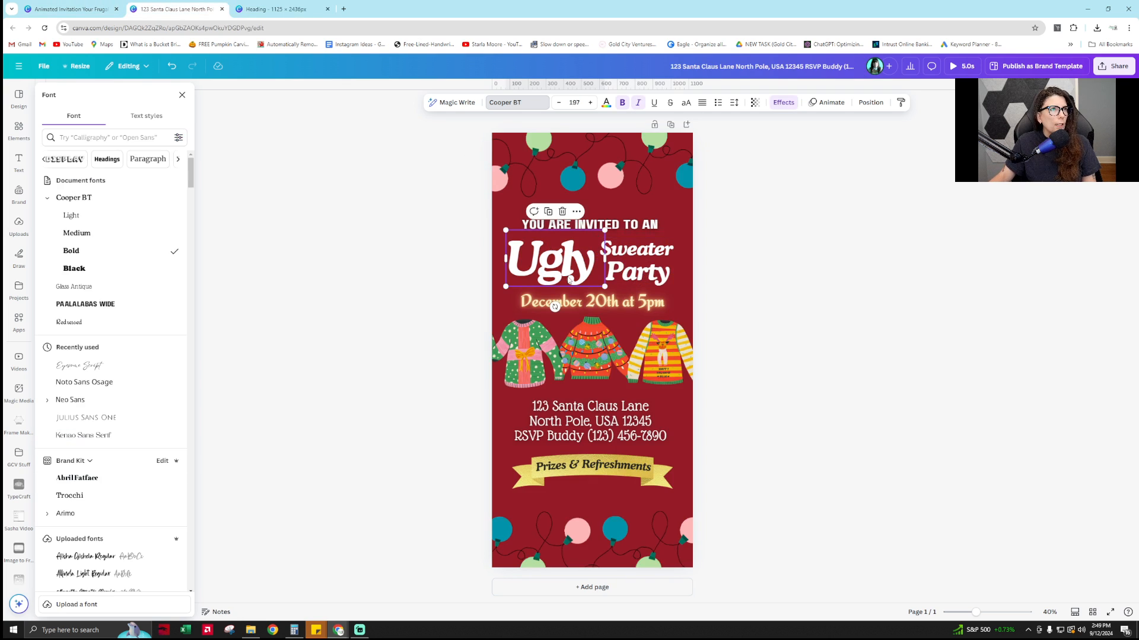
click(309, 5)
click(558, 261)
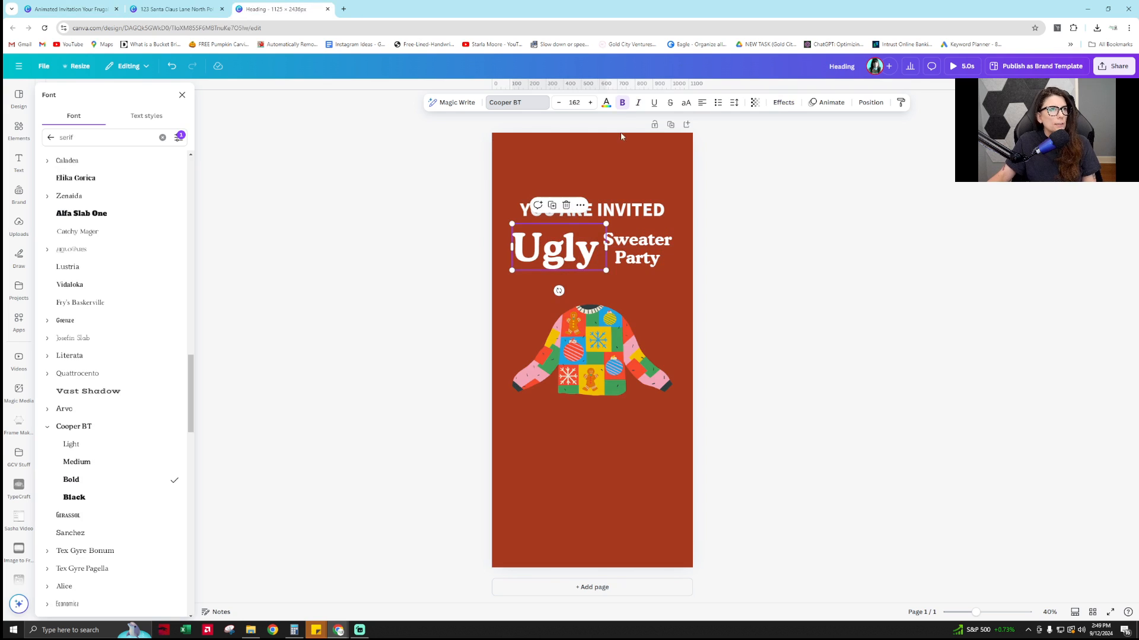
click(637, 103)
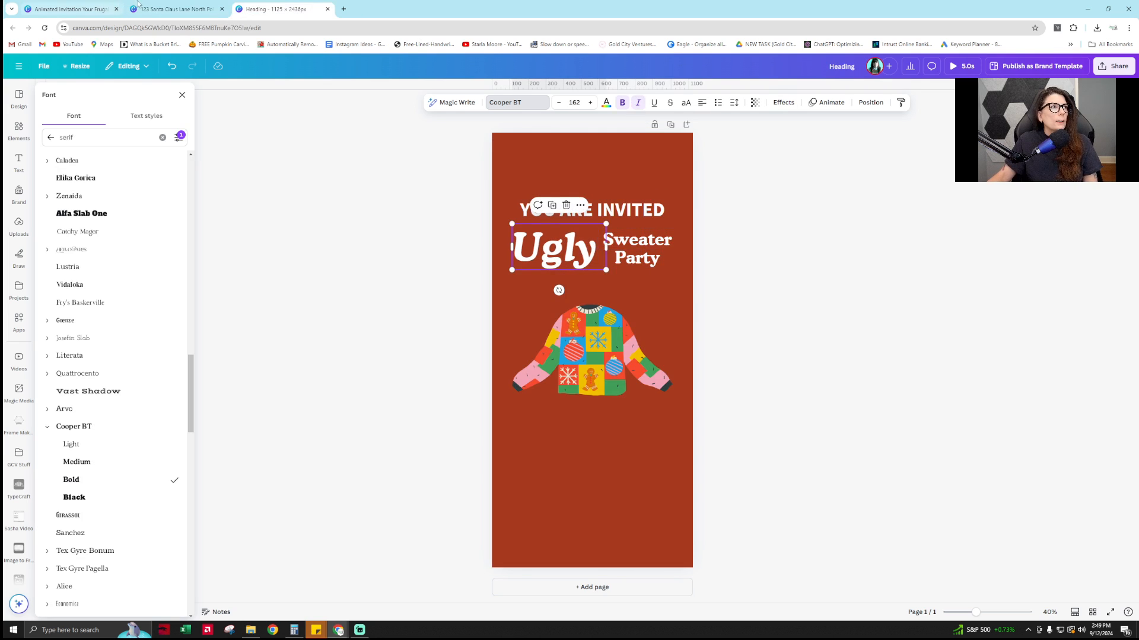
Check the sample's "Sweater" and "Party" formatting and italicise both words in the new design to match
click(138, 5)
click(640, 278)
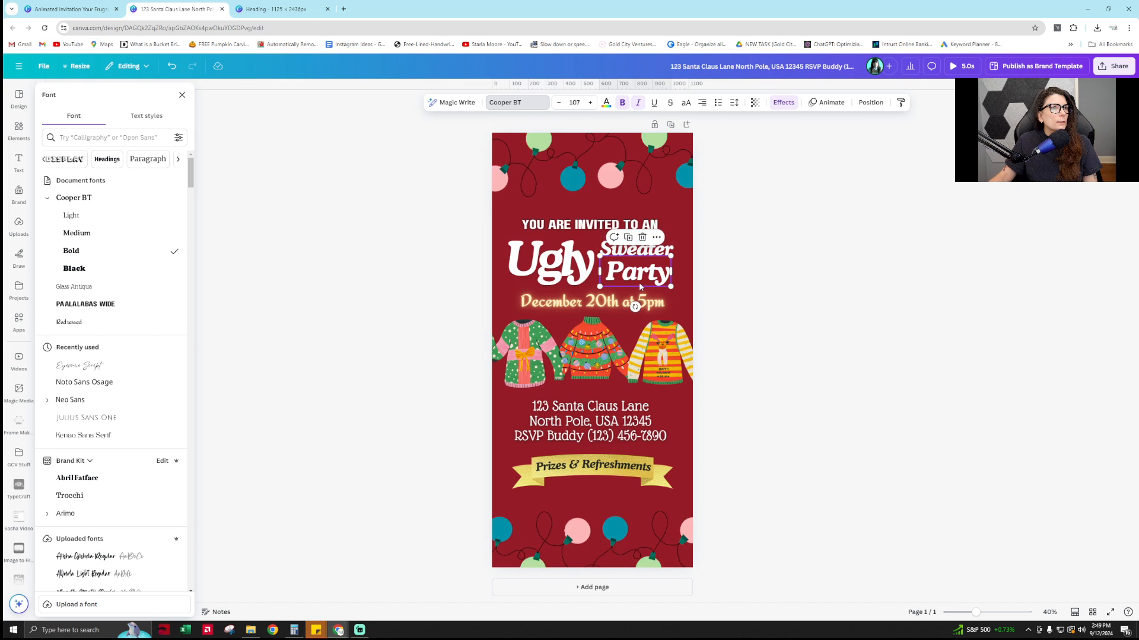
click(638, 249)
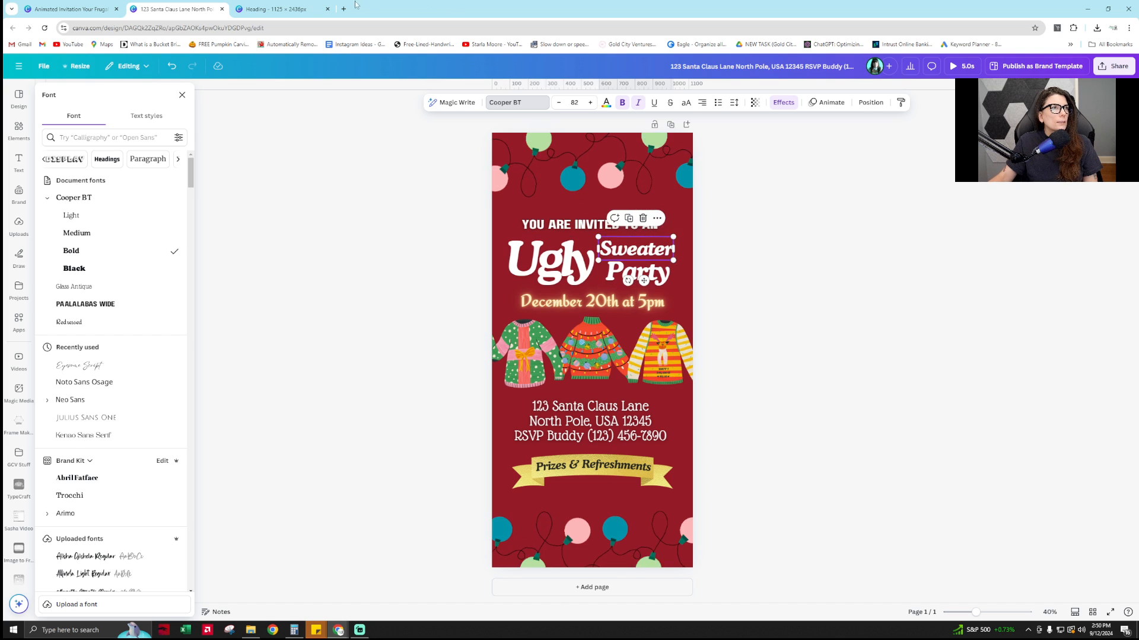
click(279, 9)
click(640, 242)
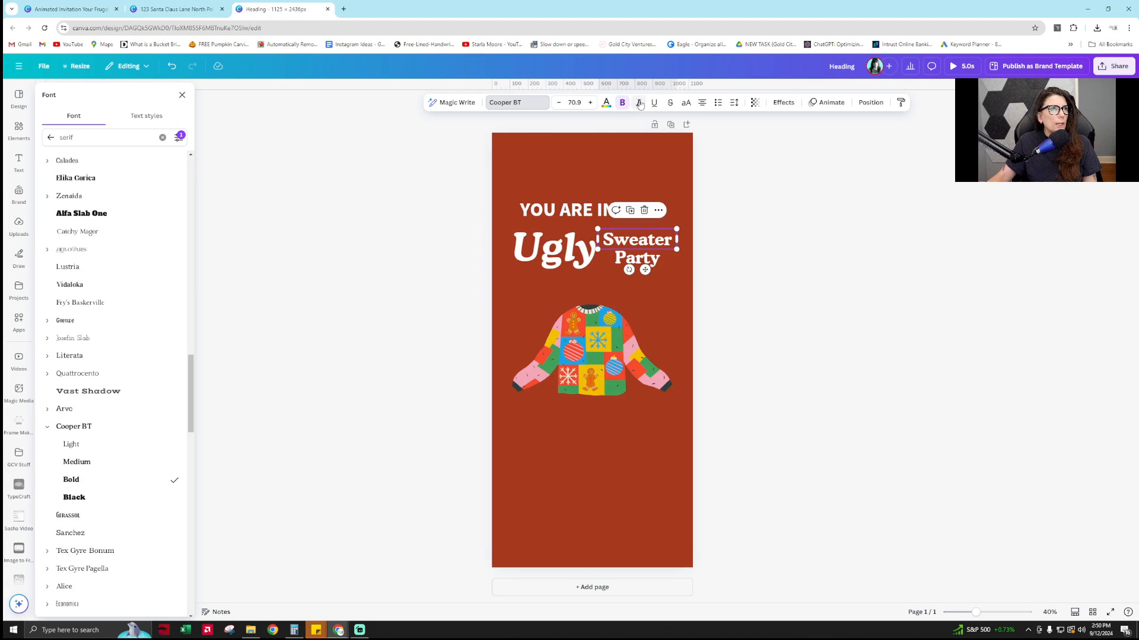
click(640, 104)
click(651, 260)
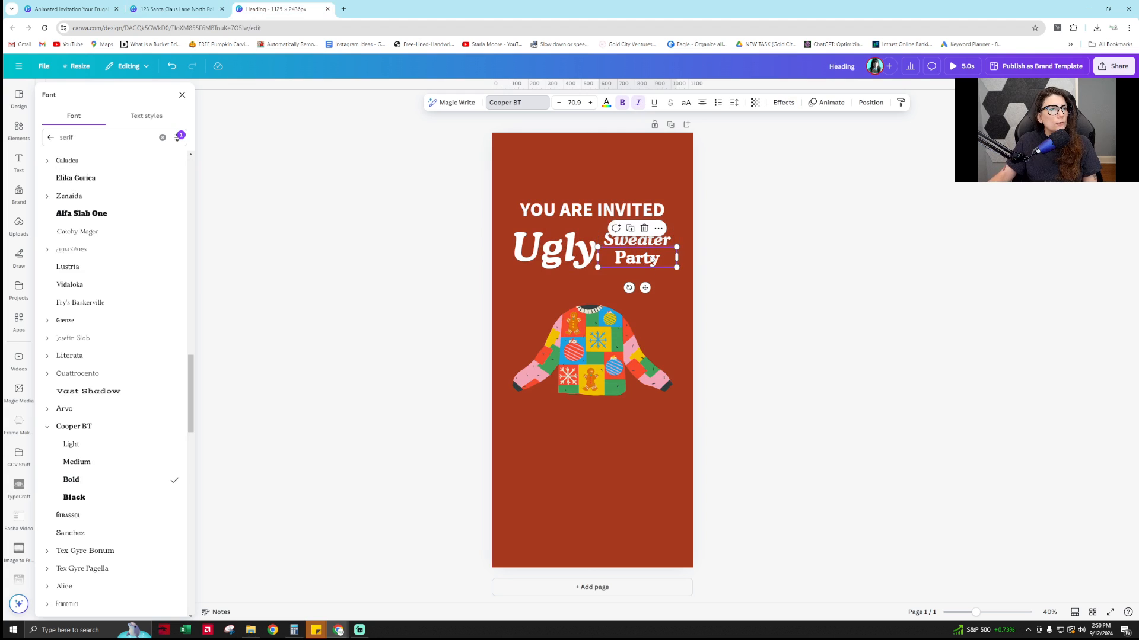
click(638, 103)
click(724, 364)
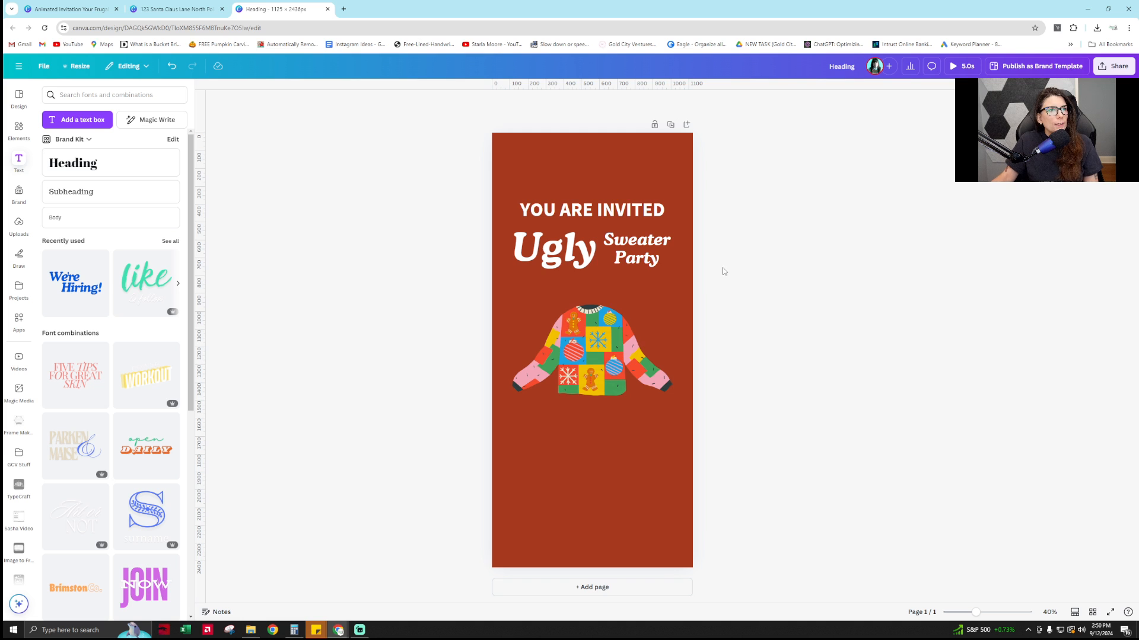
Check the title layout in the finished sample invitation, and enlarge "Sweater Party" and "Ugly" in the working design to resemble it
click(172, 9)
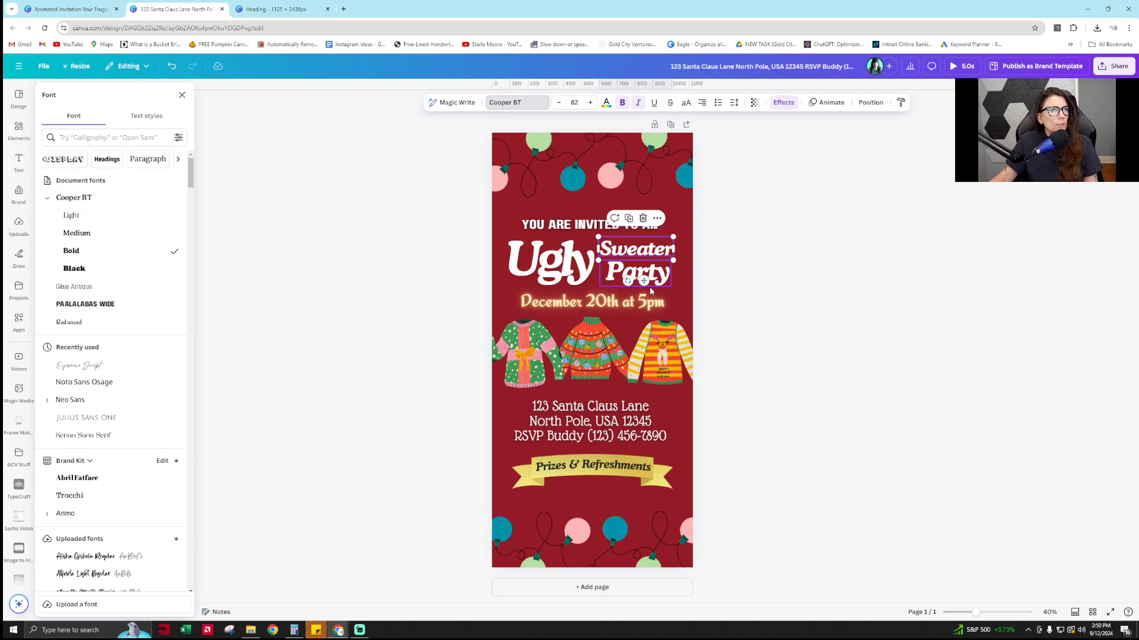
click(551, 261)
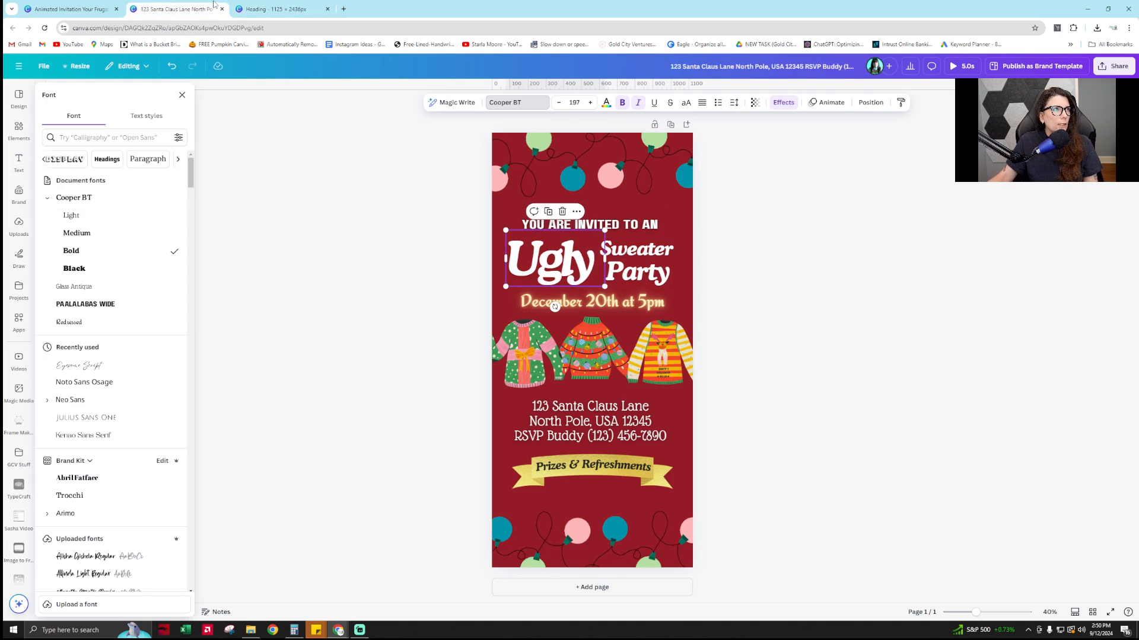
click(279, 8)
mouse_move(637, 240)
mouse_down()
mouse_move(698, 280)
mouse_move(656, 232)
mouse_up()
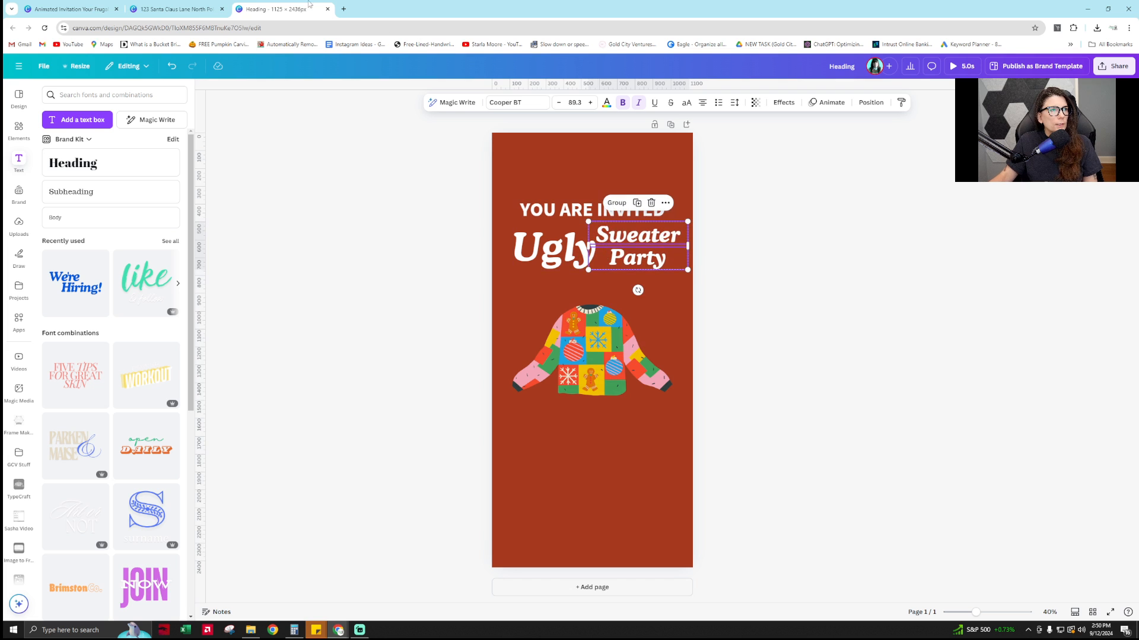
click(196, 8)
click(587, 268)
drag(606, 270, 615, 270)
Reduce "Sweater Party" to size 77.8 beside "Ugly" and centre the combined title below "YOU ARE INVITED"
drag(711, 267, 646, 230)
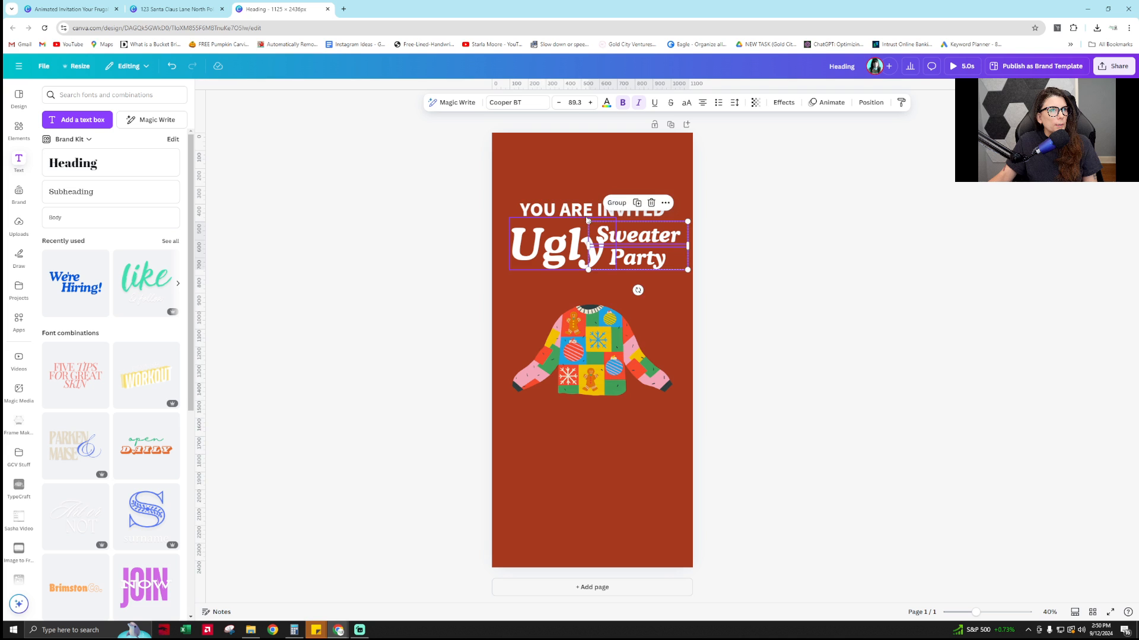
click(587, 238)
drag(707, 282, 647, 236)
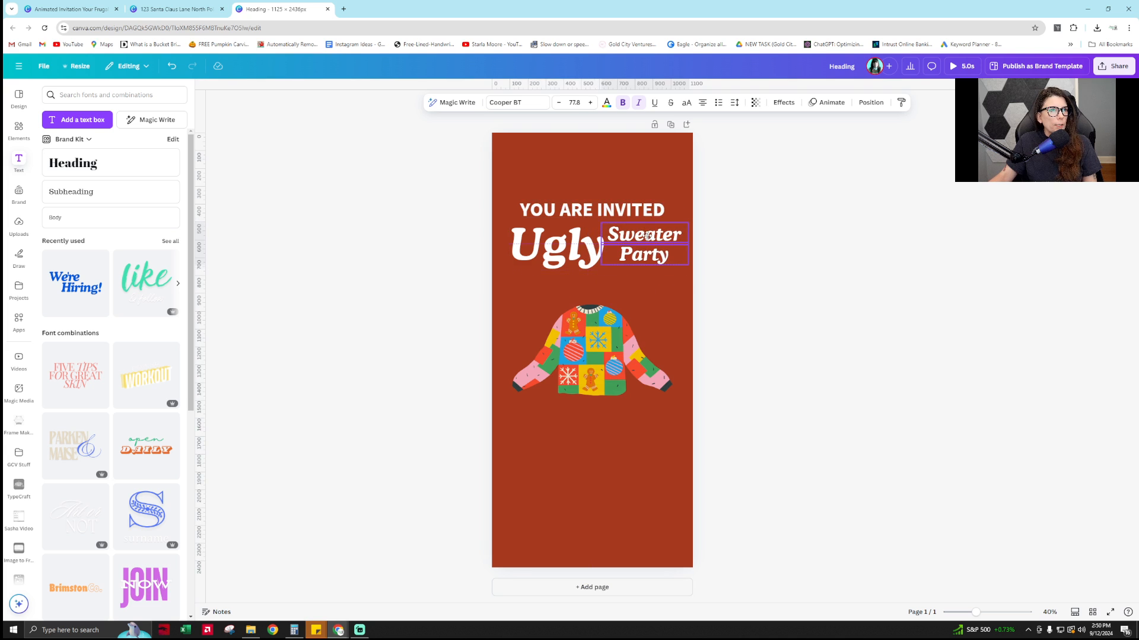
click(751, 255)
drag(730, 274, 521, 239)
drag(595, 252, 589, 248)
click(795, 284)
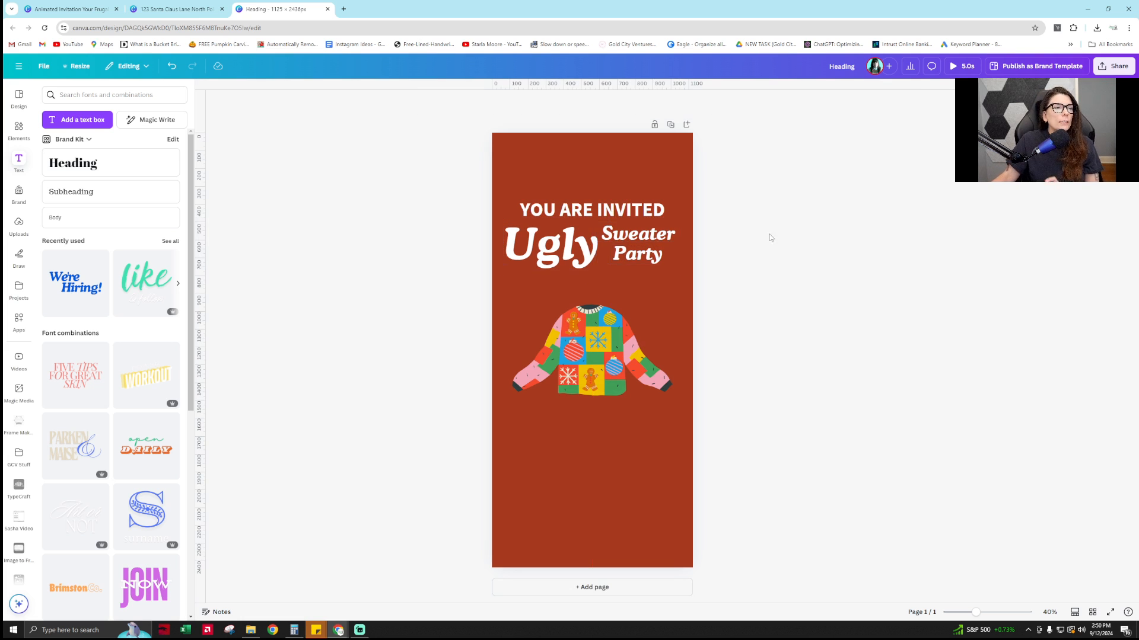
Check the date and address text styles in the sample invitation, and add the glowing "GOLD" font combination below the sweater
click(172, 9)
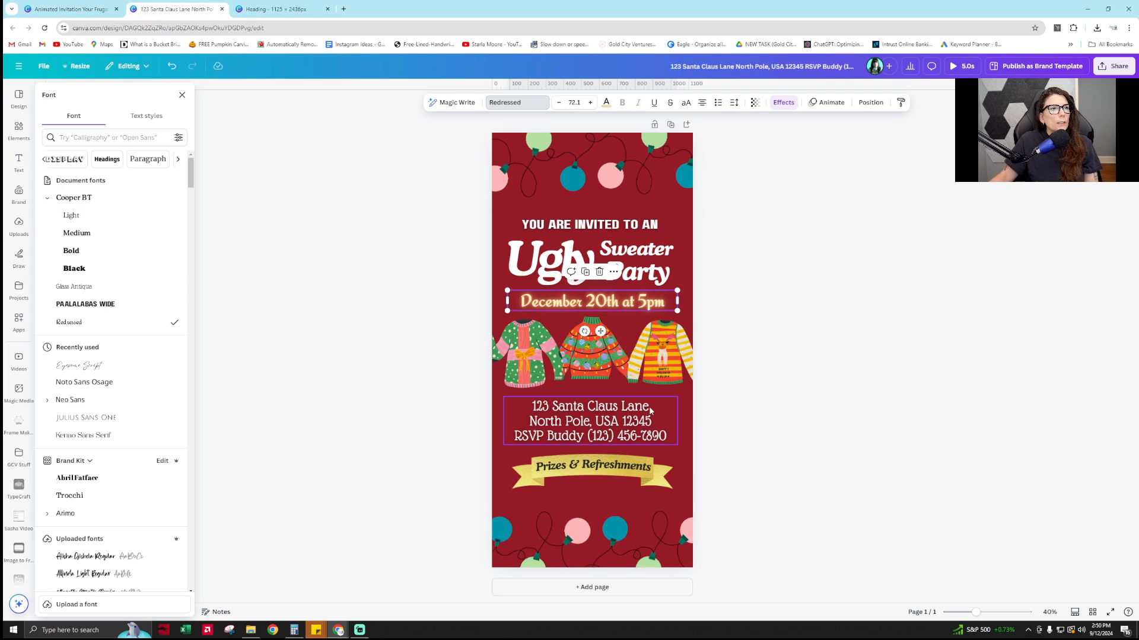
click(608, 425)
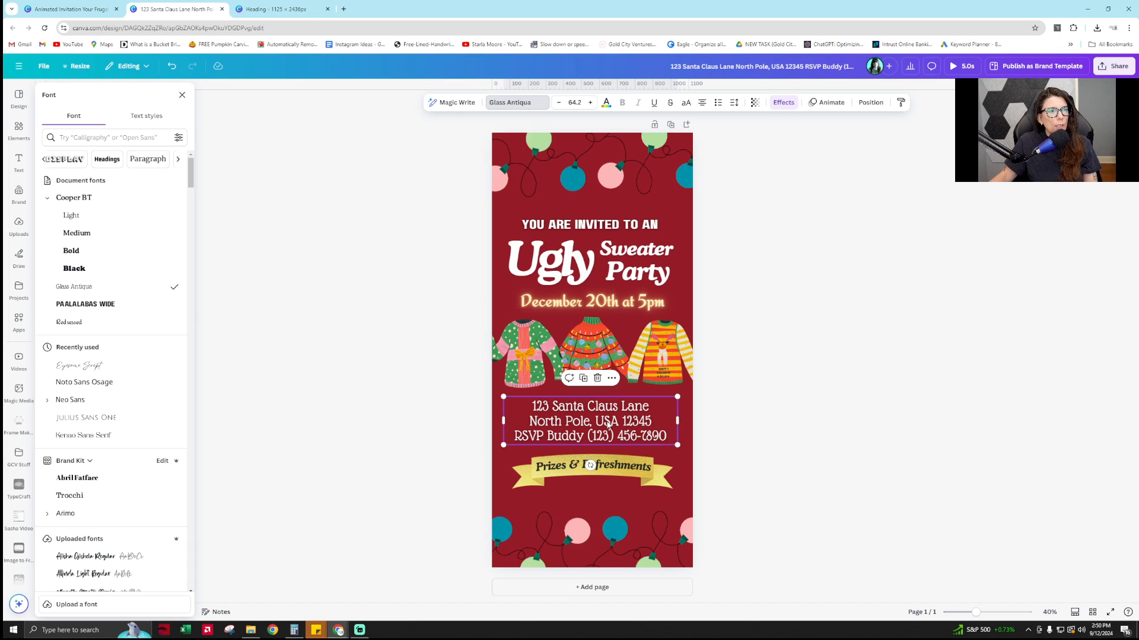
click(273, 9)
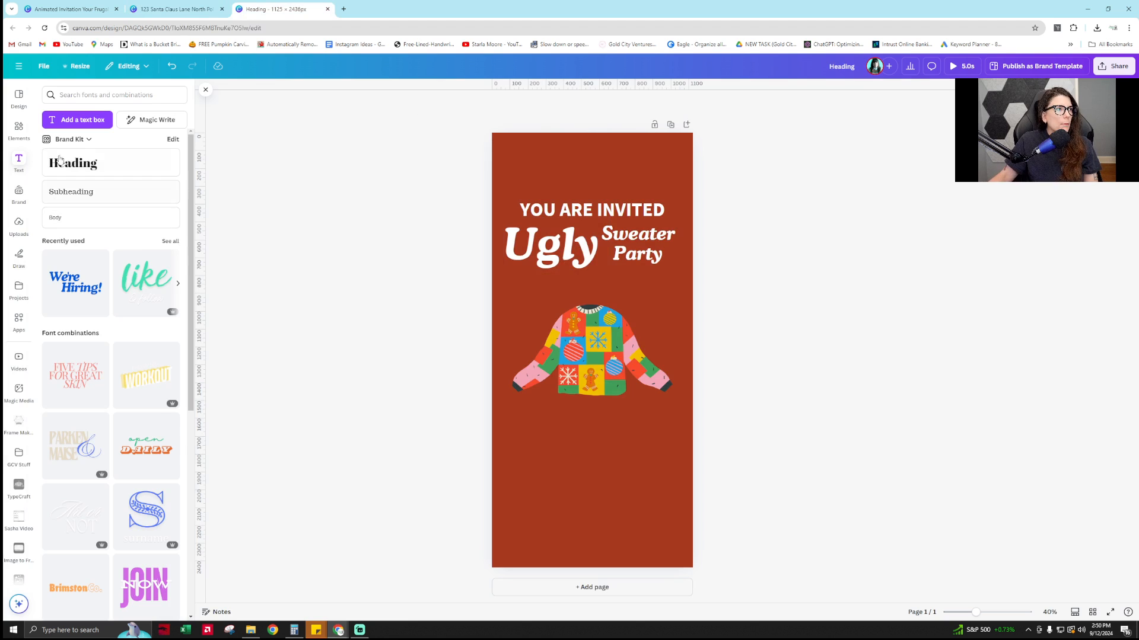
scroll(110, 468, down, 1)
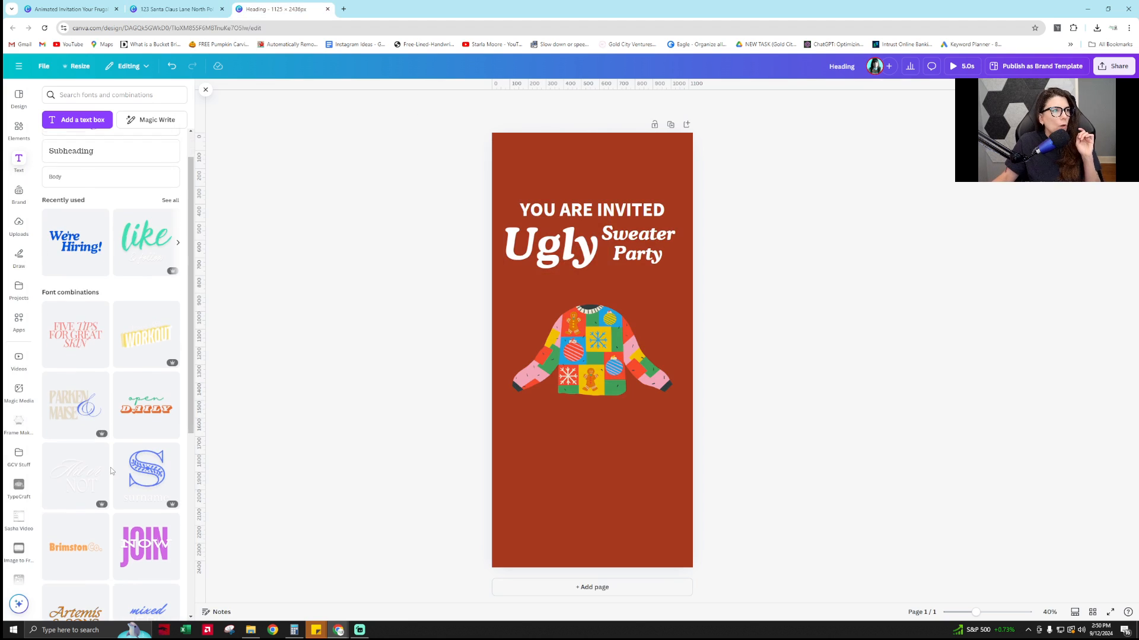
scroll(110, 467, down, 10)
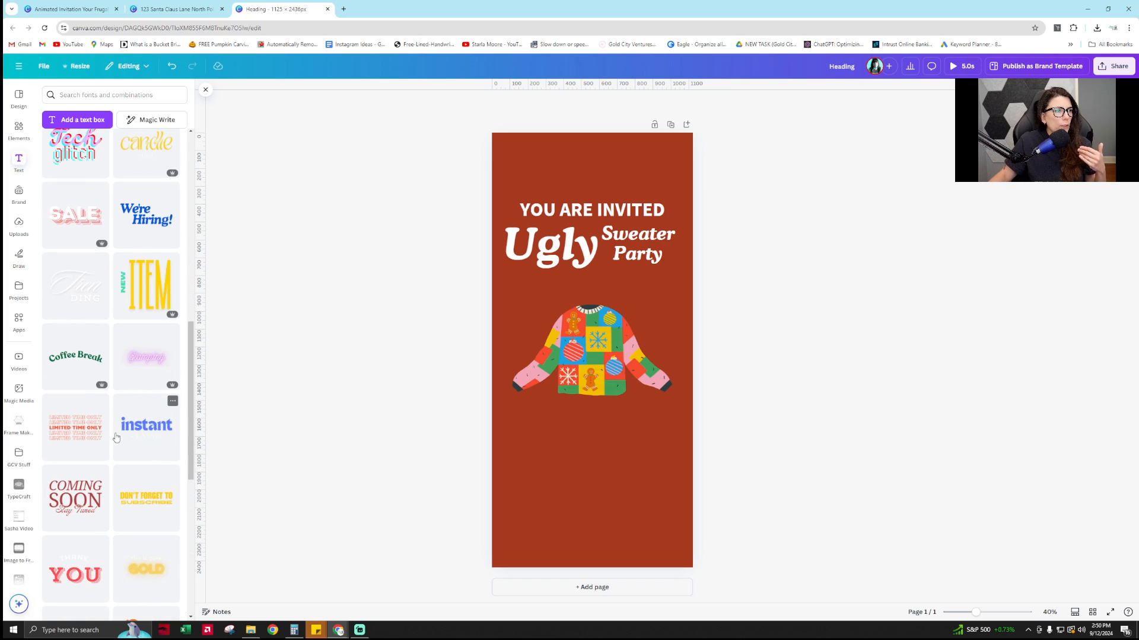
scroll(124, 516, down, 2)
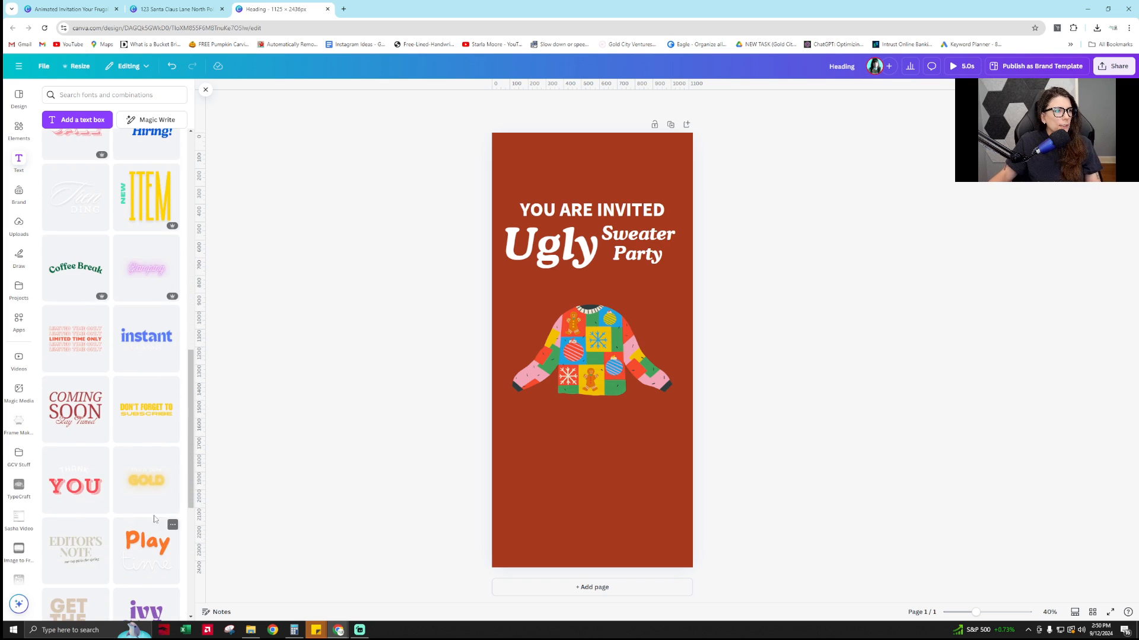
drag(146, 481, 592, 450)
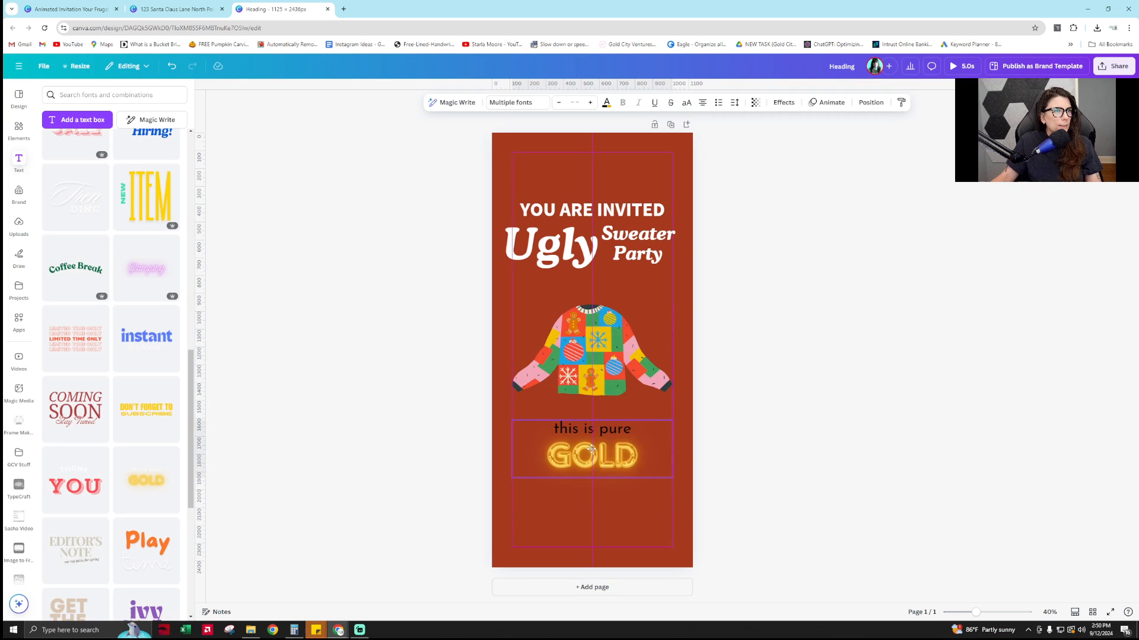
Add the "Not old, Vintage." font combination and centre it below the gold neon text
scroll(118, 494, down, 6)
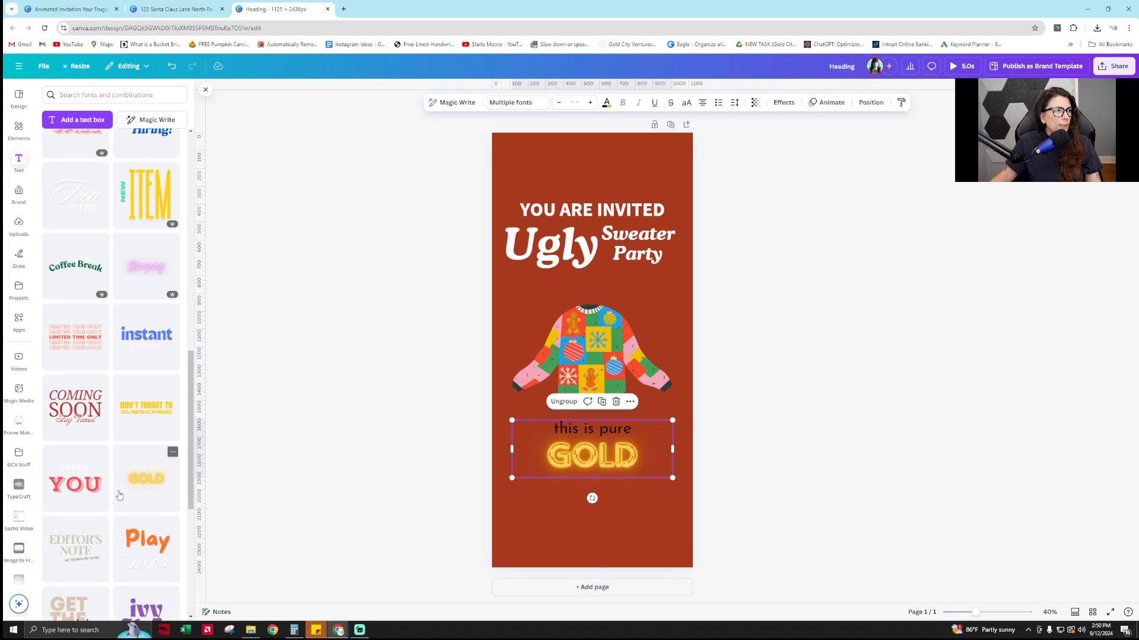
scroll(118, 494, down, 3)
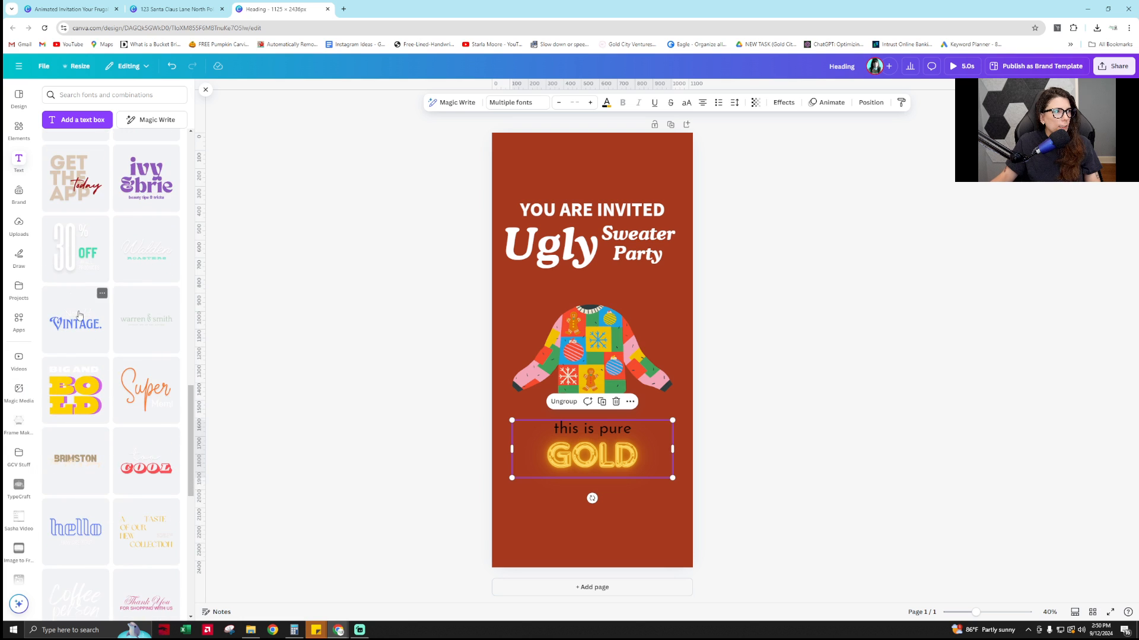
click(75, 320)
drag(608, 350, 599, 494)
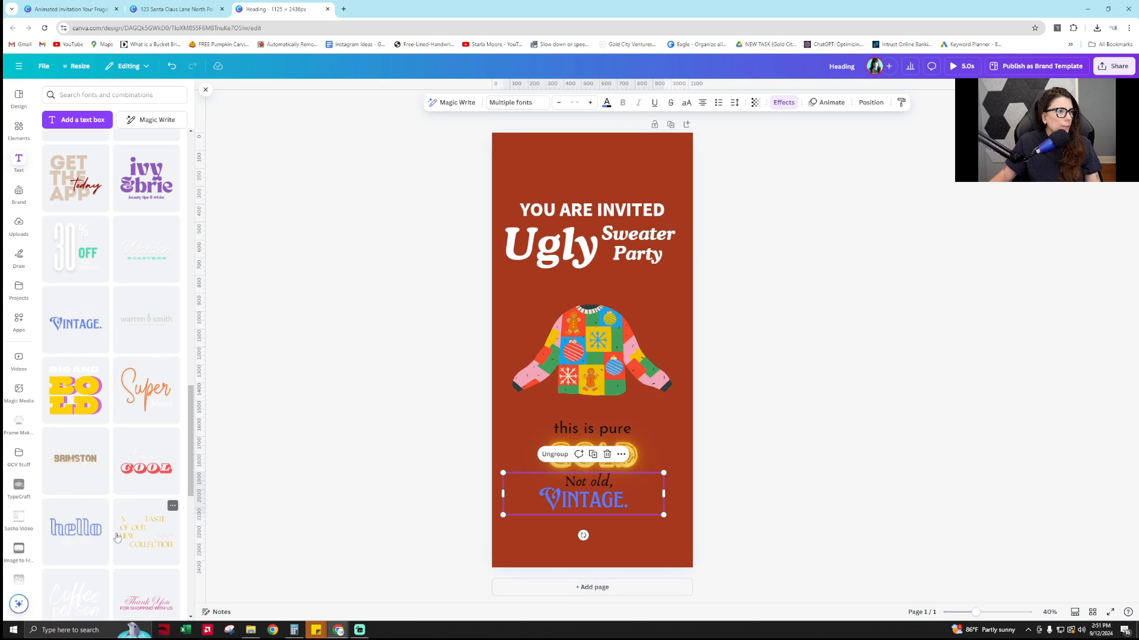
scroll(78, 504, down, 3)
scroll(78, 504, up, 1)
scroll(79, 504, up, 10)
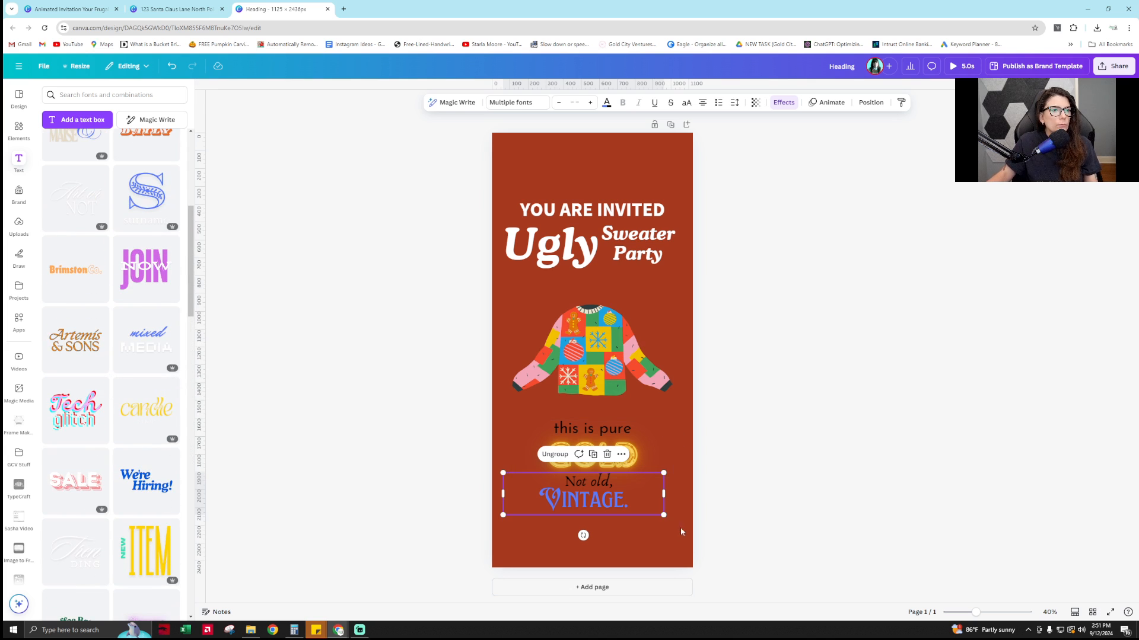
drag(640, 497, 649, 512)
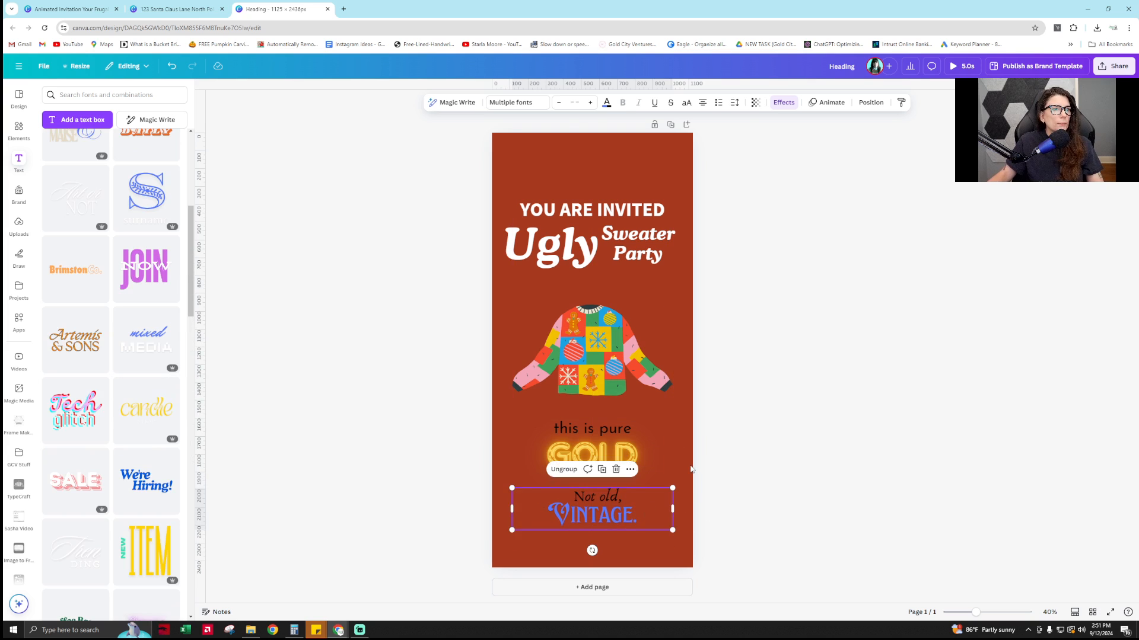
Ungroup the gold font combination and delete its "this is pure" line
click(615, 463)
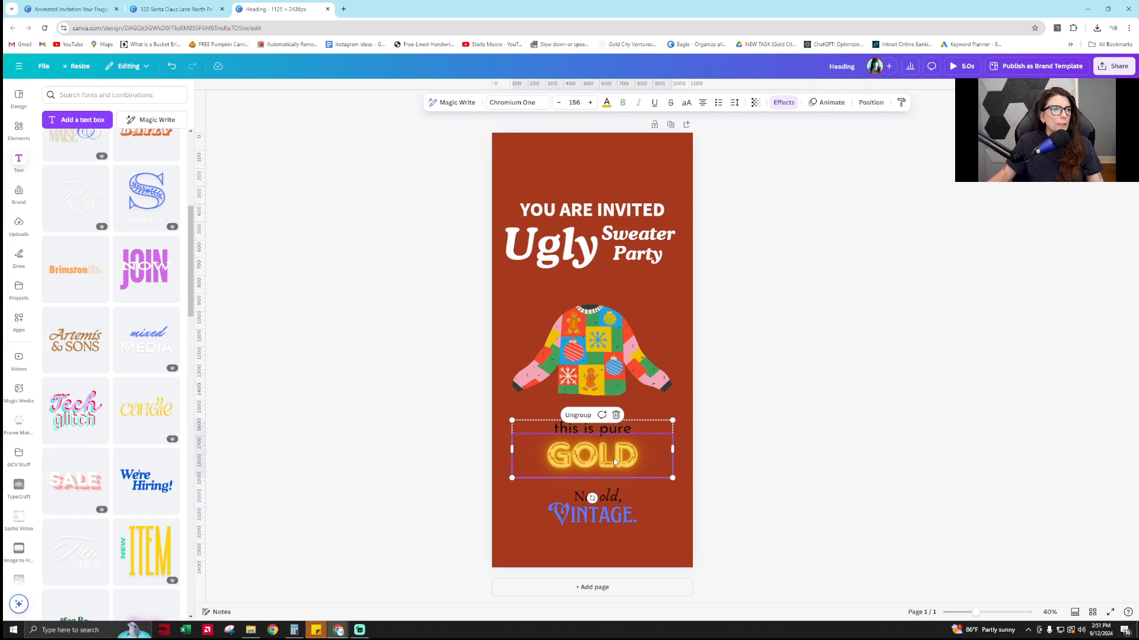
click(571, 414)
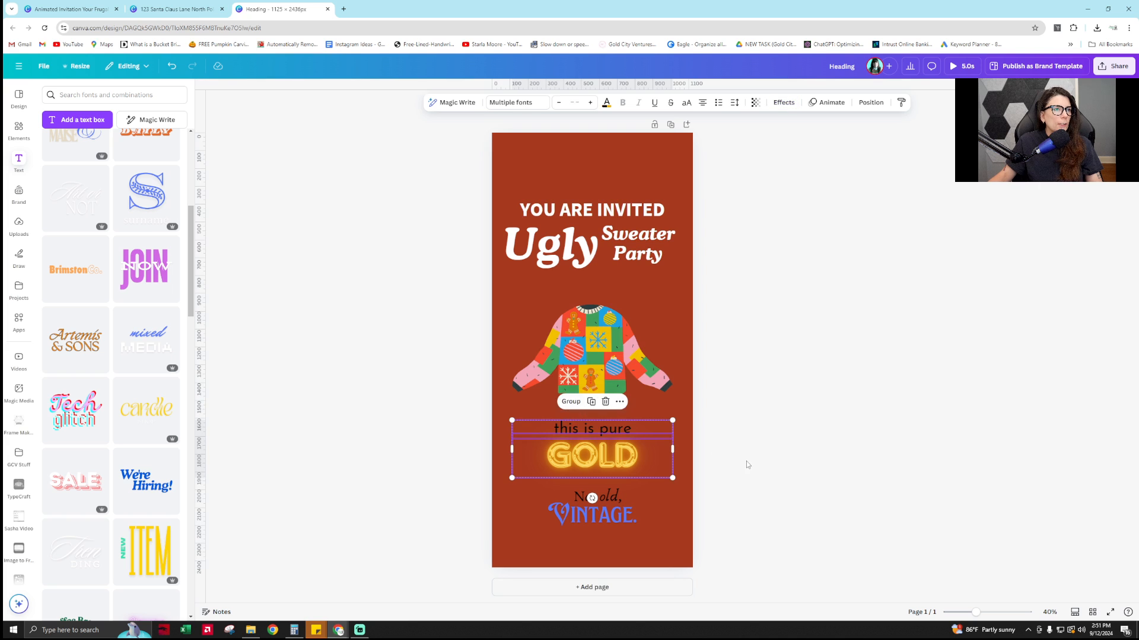
click(638, 429)
key(Delete)
Replace the neon word "GOLD" with "DECEMBER 20TH", viewing its effect settings and checking the date wording in the sample invitation
click(607, 458)
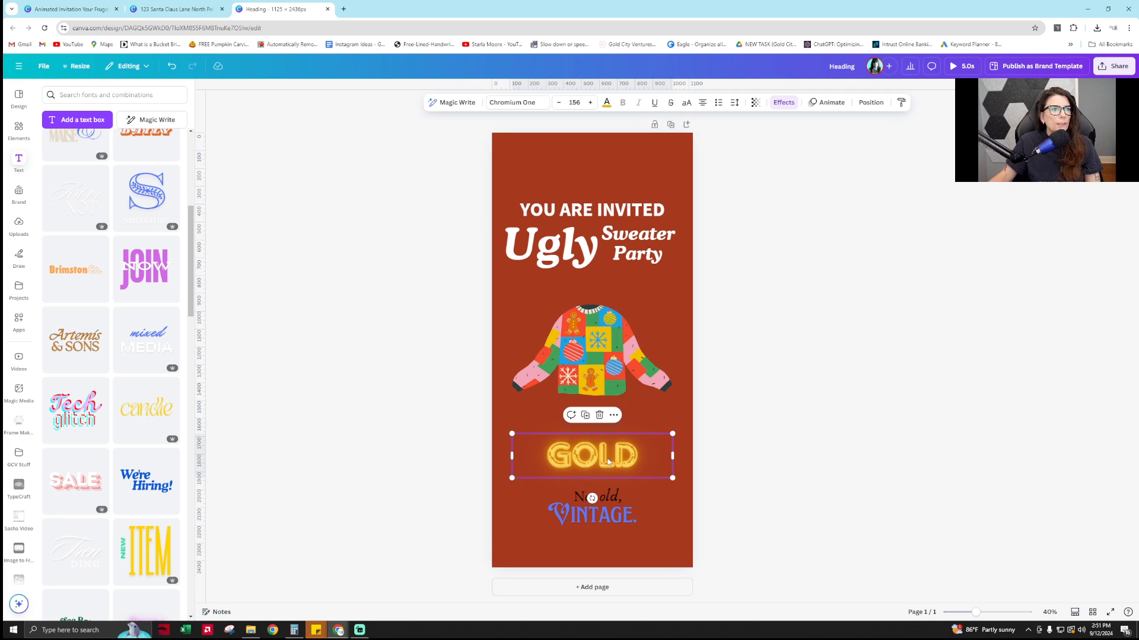
click(607, 458)
double_click(607, 459)
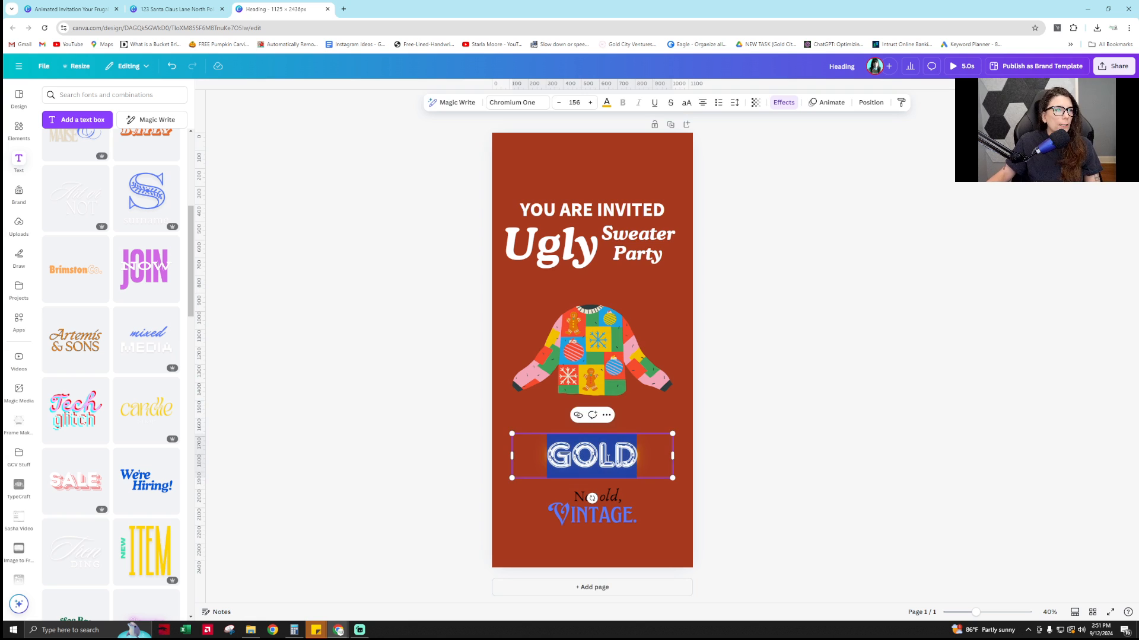
click(782, 104)
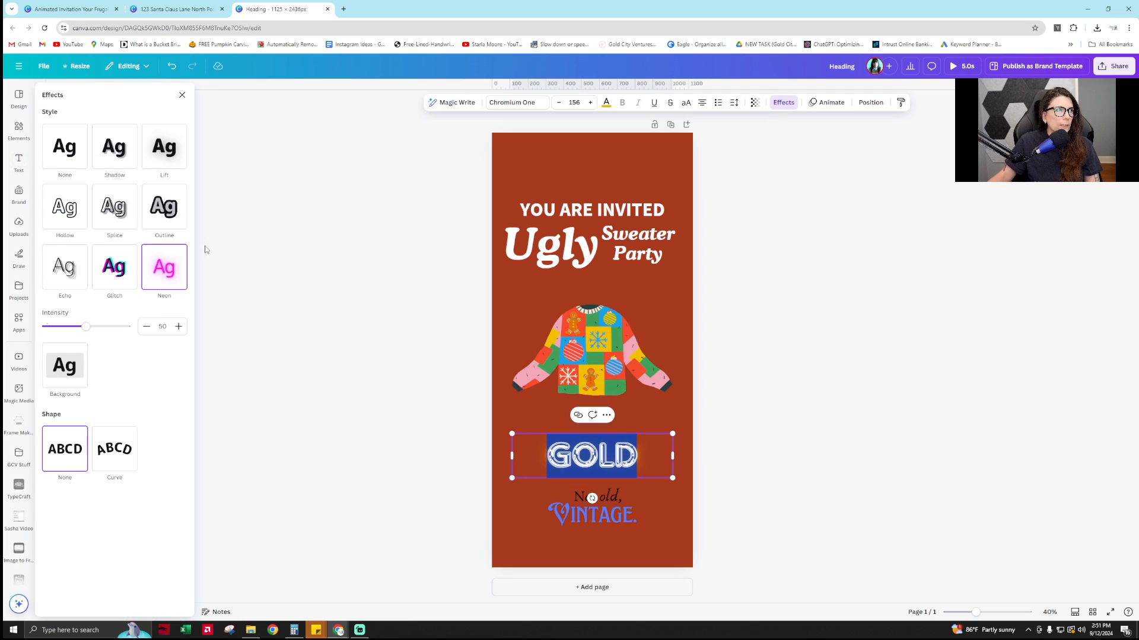
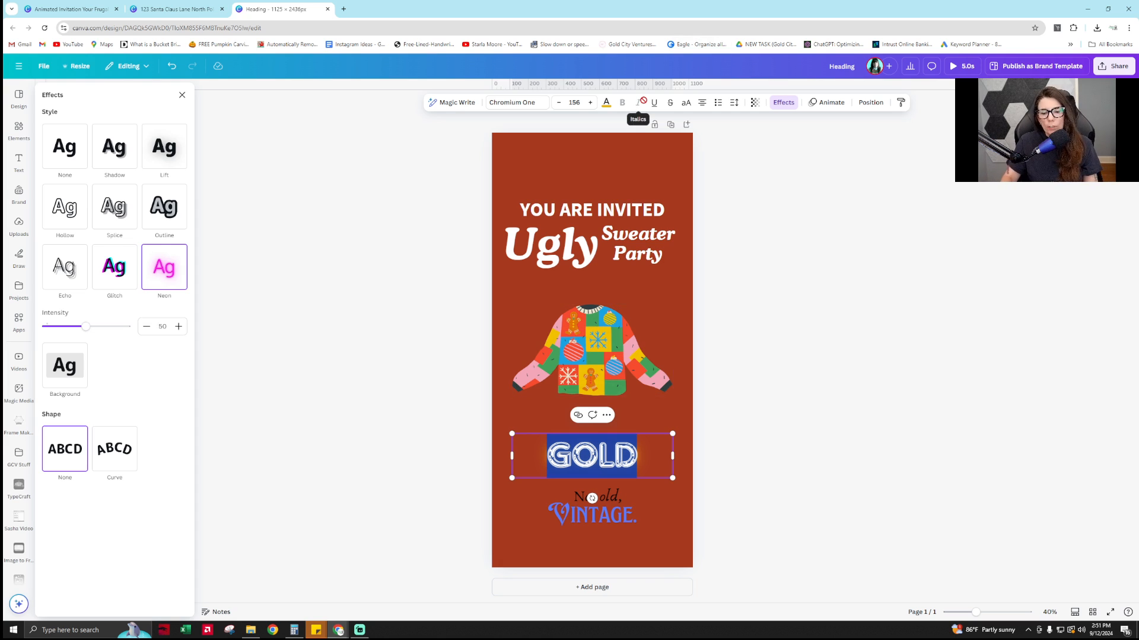
text(DECEMBER)
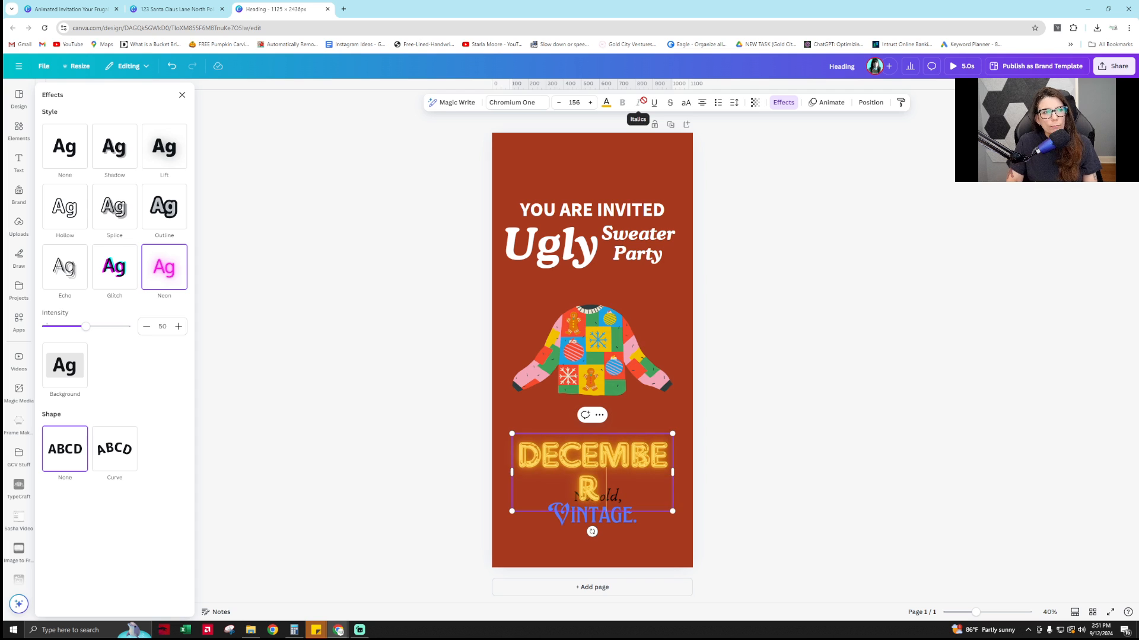
text( 20TH)
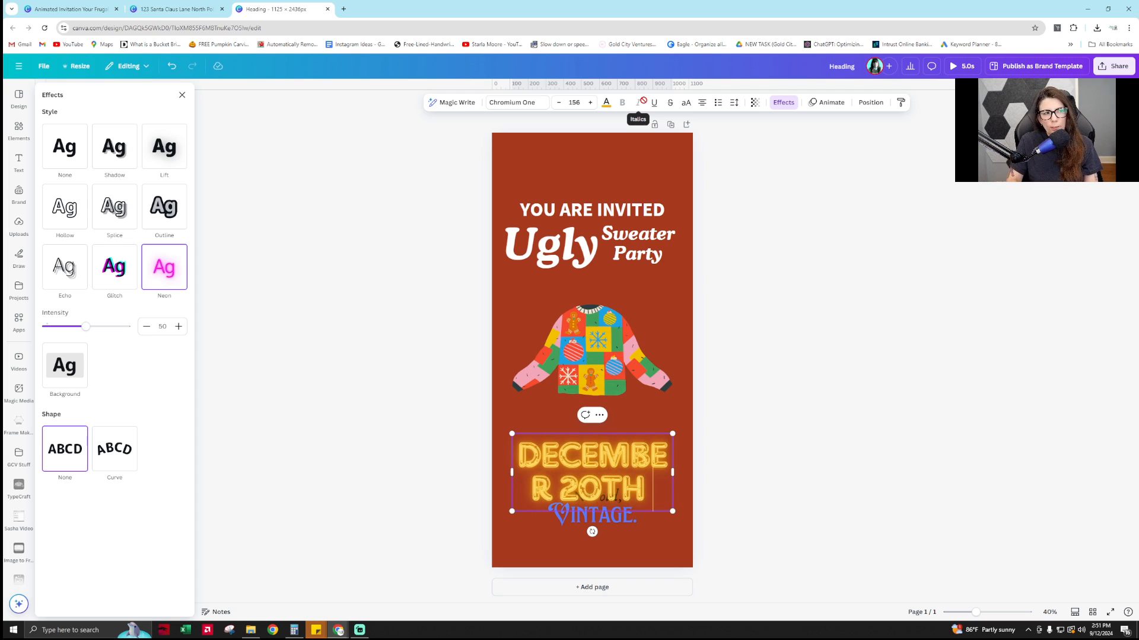
click(198, 5)
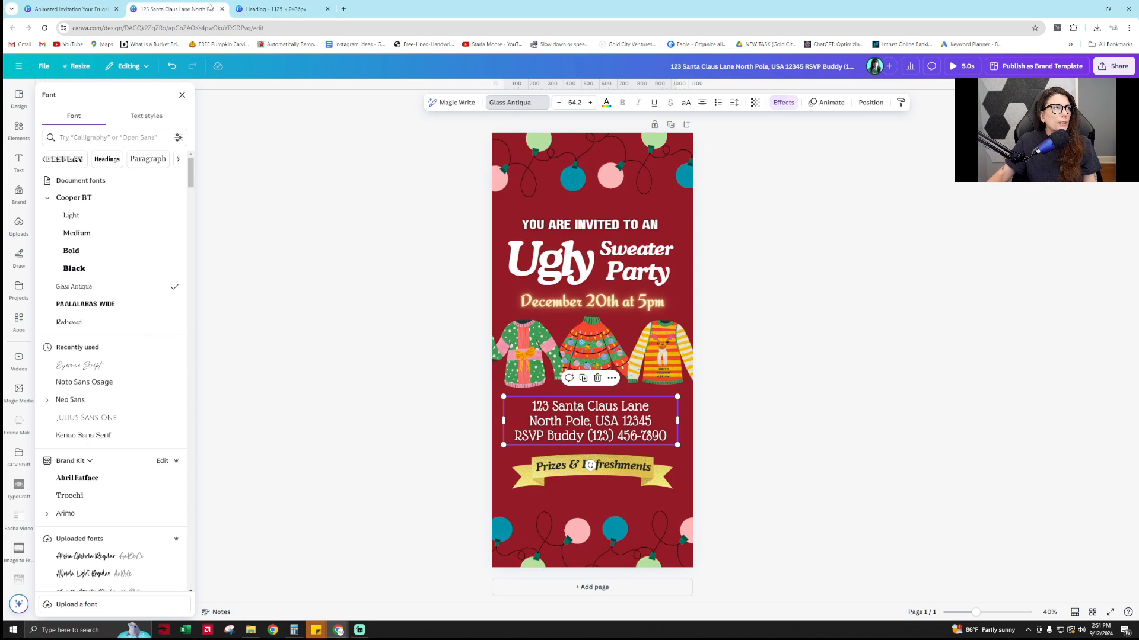
click(278, 7)
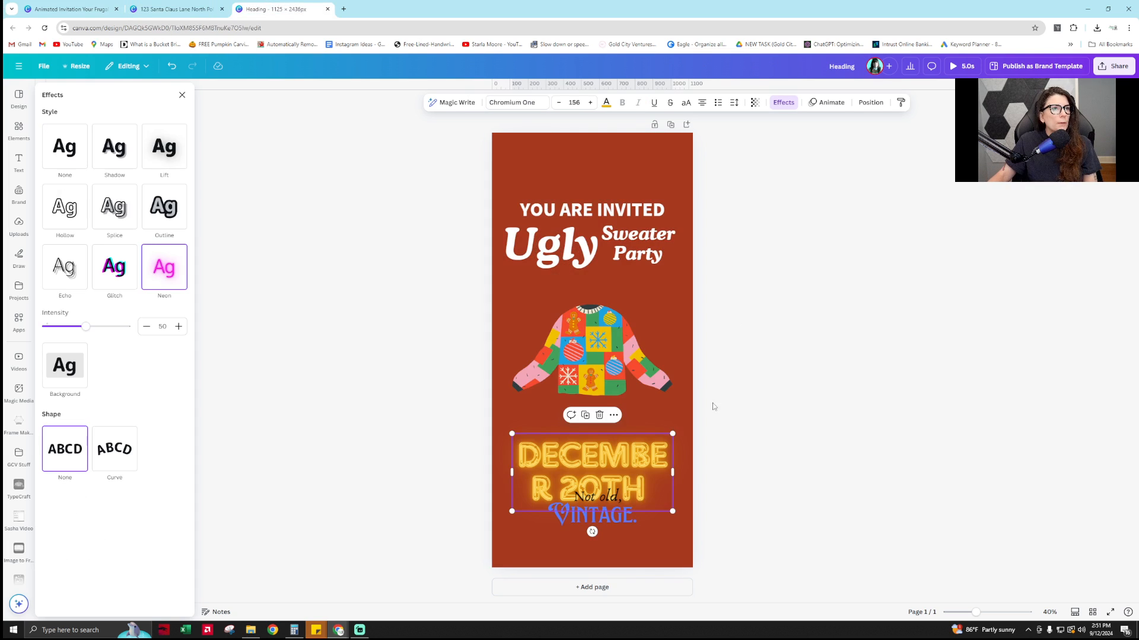
Append "AT 5PM" to the date text and fit it on one line at size 71.8 between the title and the sweater
click(649, 492)
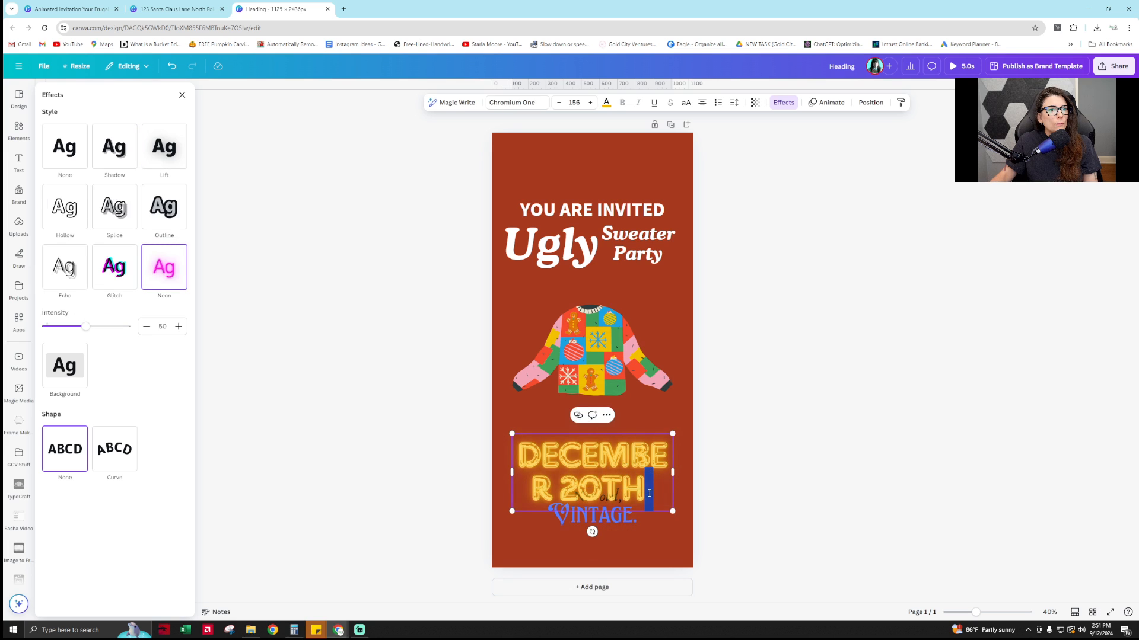
text(AT 5PM)
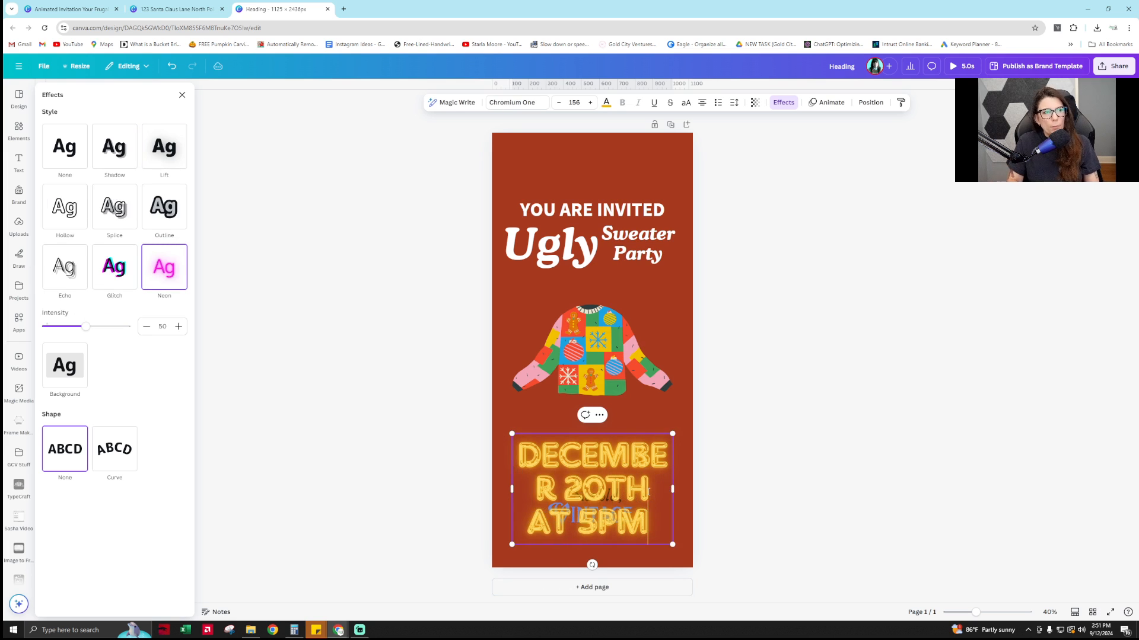
drag(672, 543, 642, 286)
drag(709, 299, 684, 281)
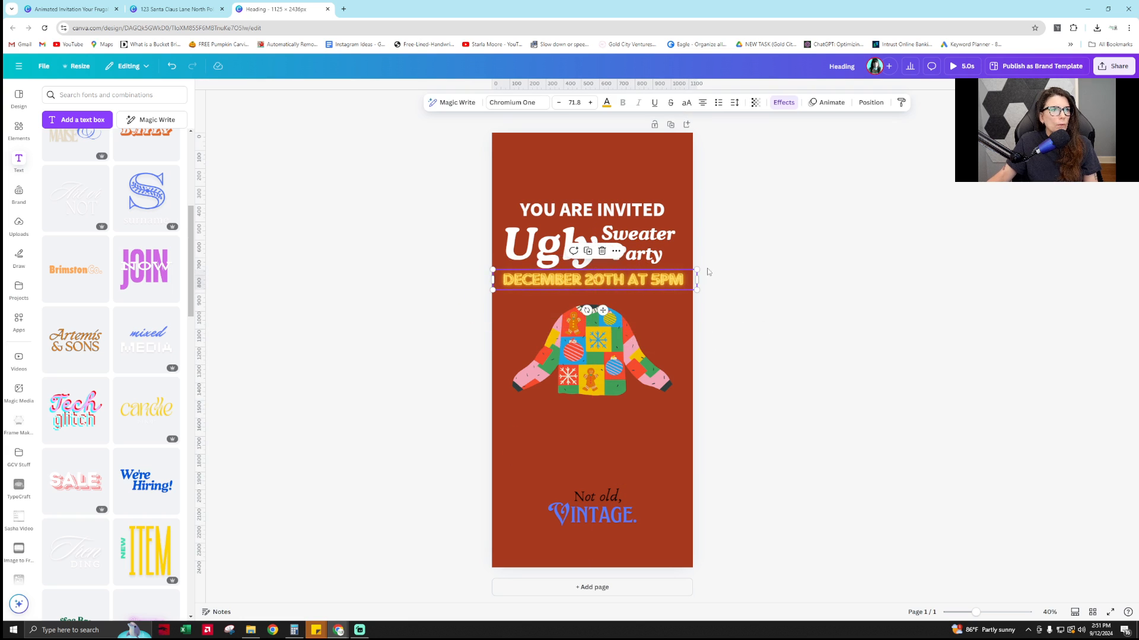
Search the fonts for "serif", try Josefin Slab and Literata on the date line, and set it to Quattrocento
click(519, 105)
click(87, 138)
text(serif)
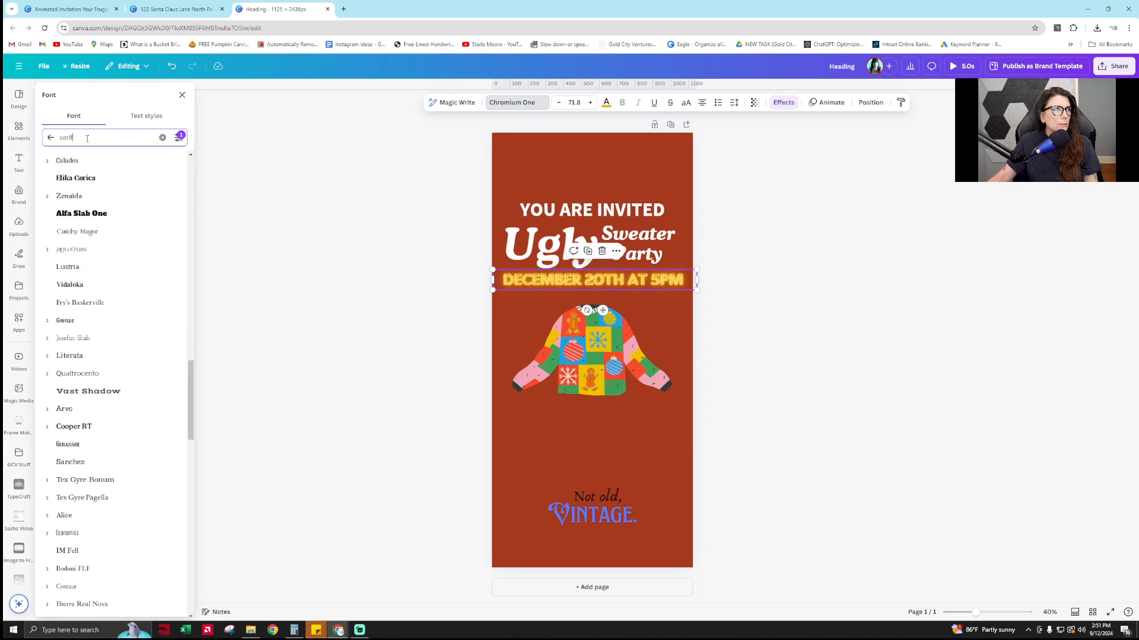
click(89, 338)
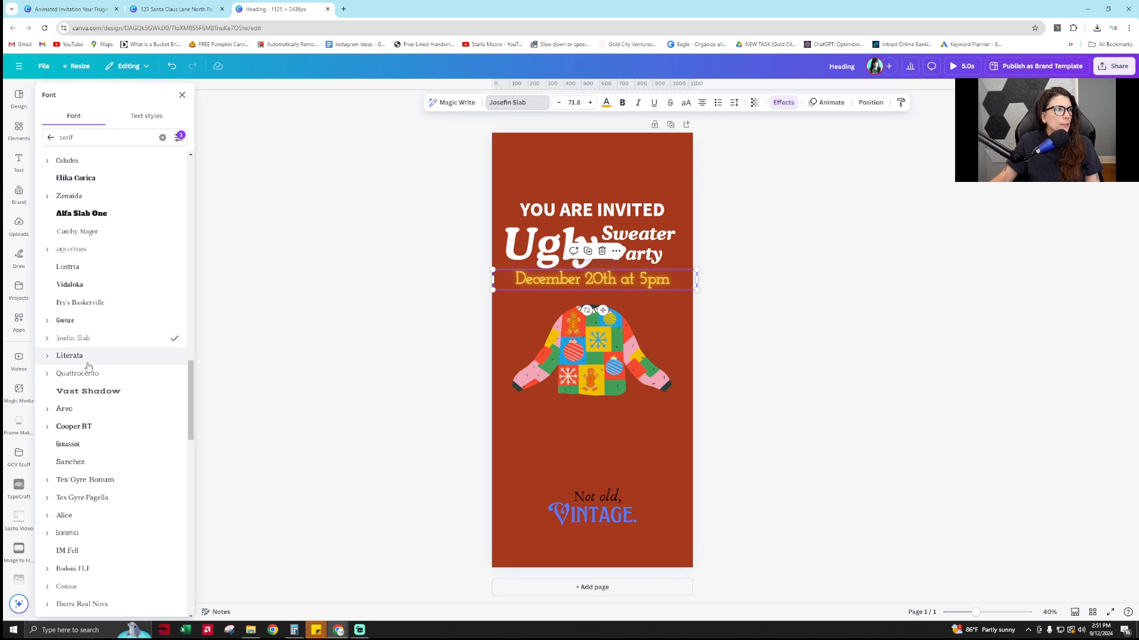
click(89, 358)
click(88, 373)
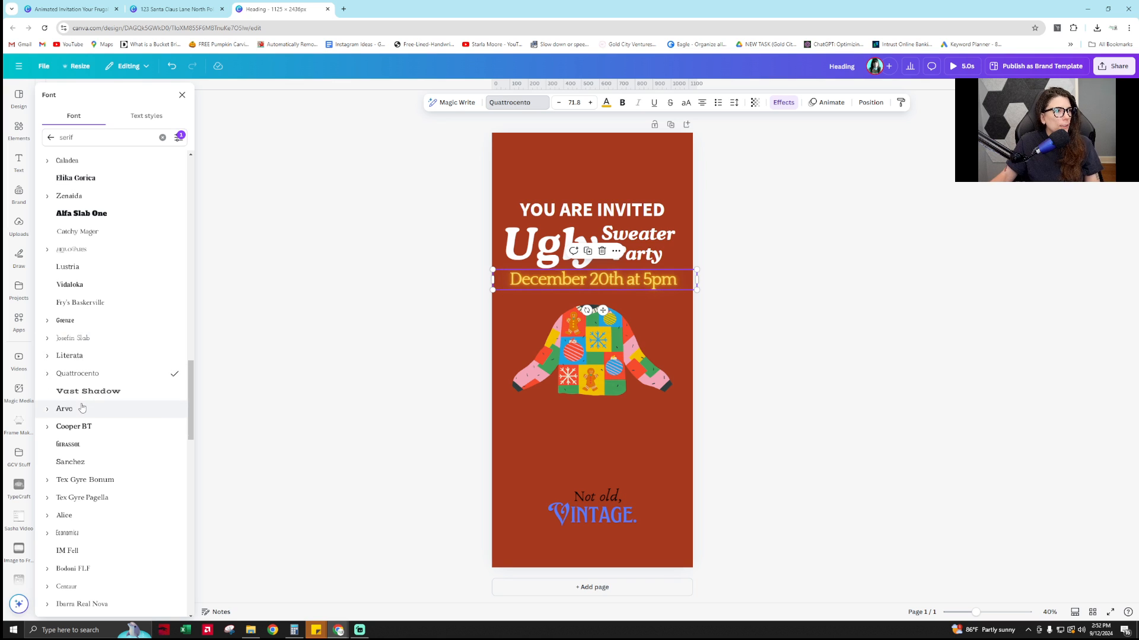
Change the date line's text colour to the light yellow from the default solid colours
click(605, 103)
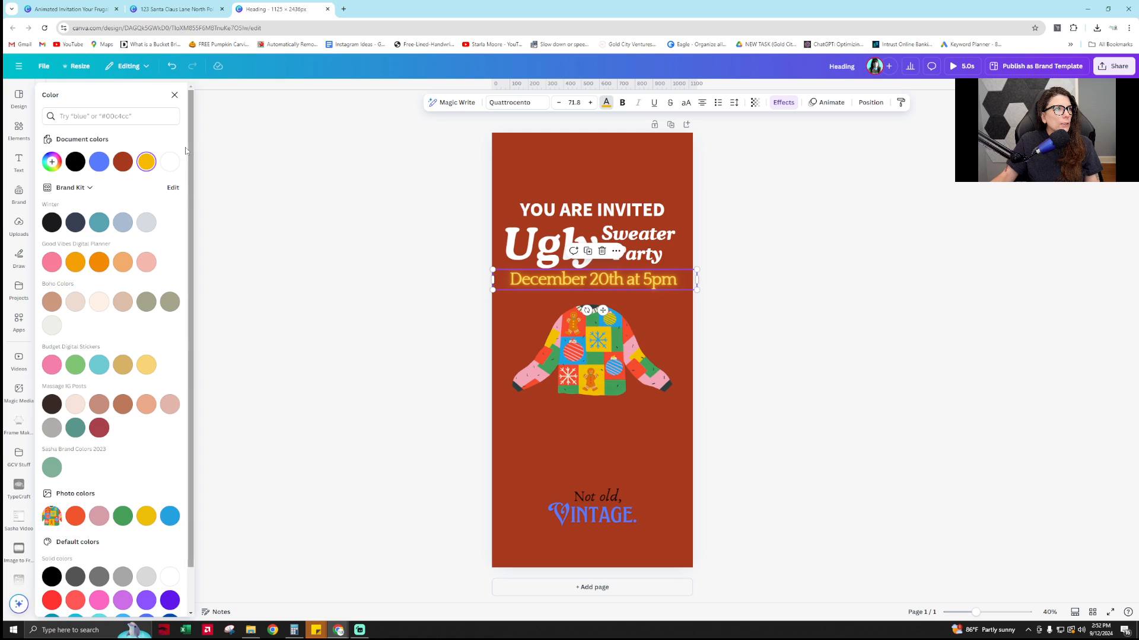
scroll(107, 510, down, 1)
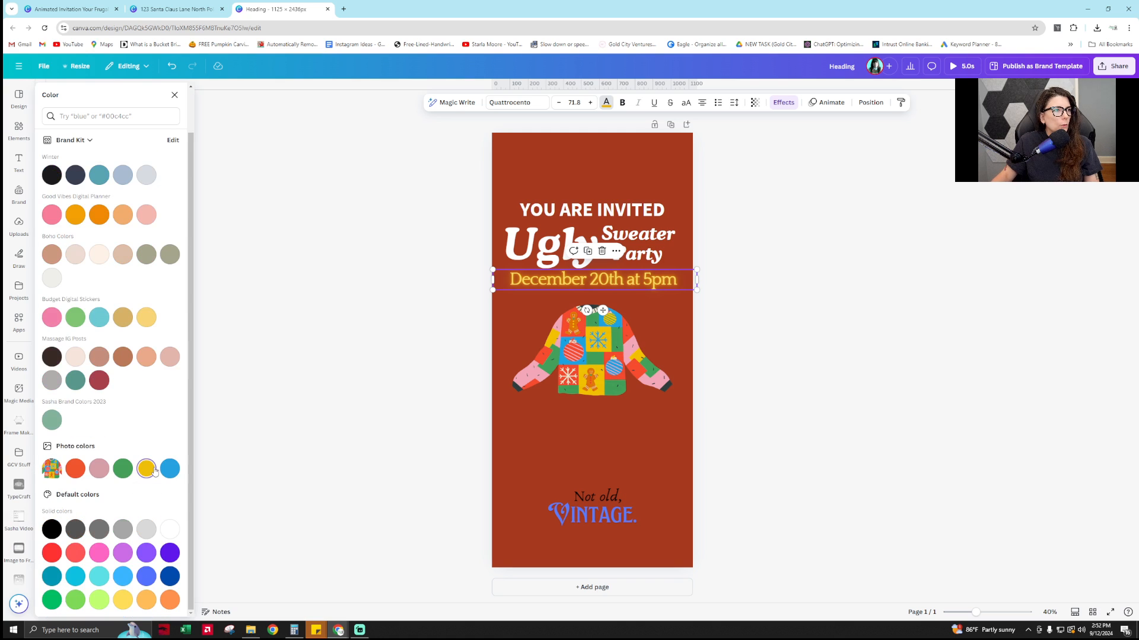
click(125, 604)
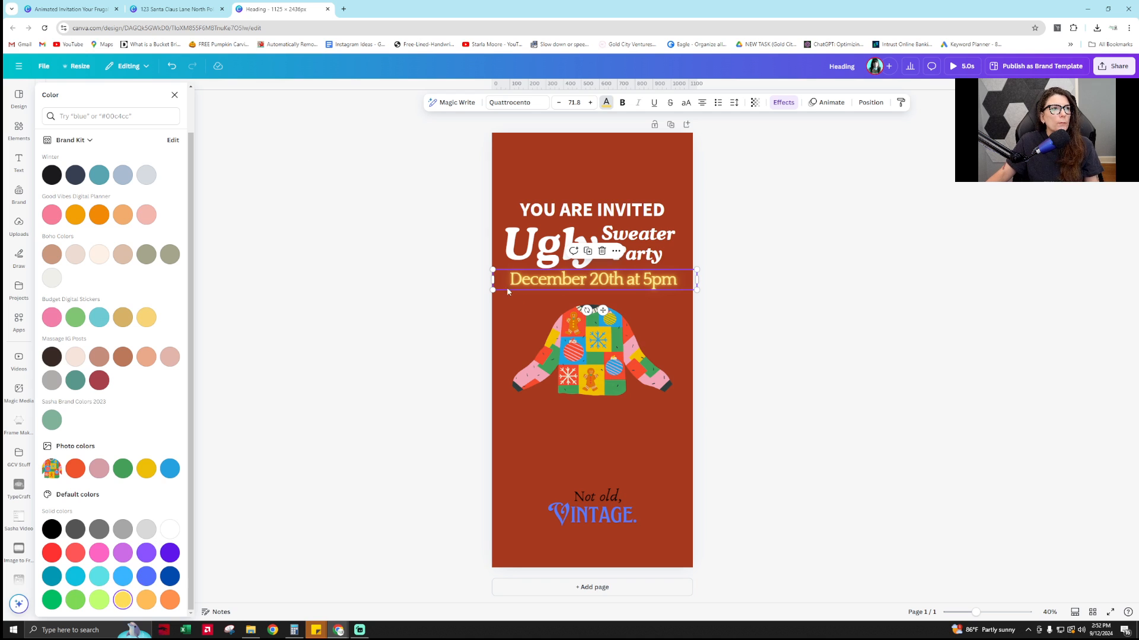
Scale the date line down to size 63.6 and centre it between the title and the sweater
drag(494, 271, 517, 273)
click(795, 318)
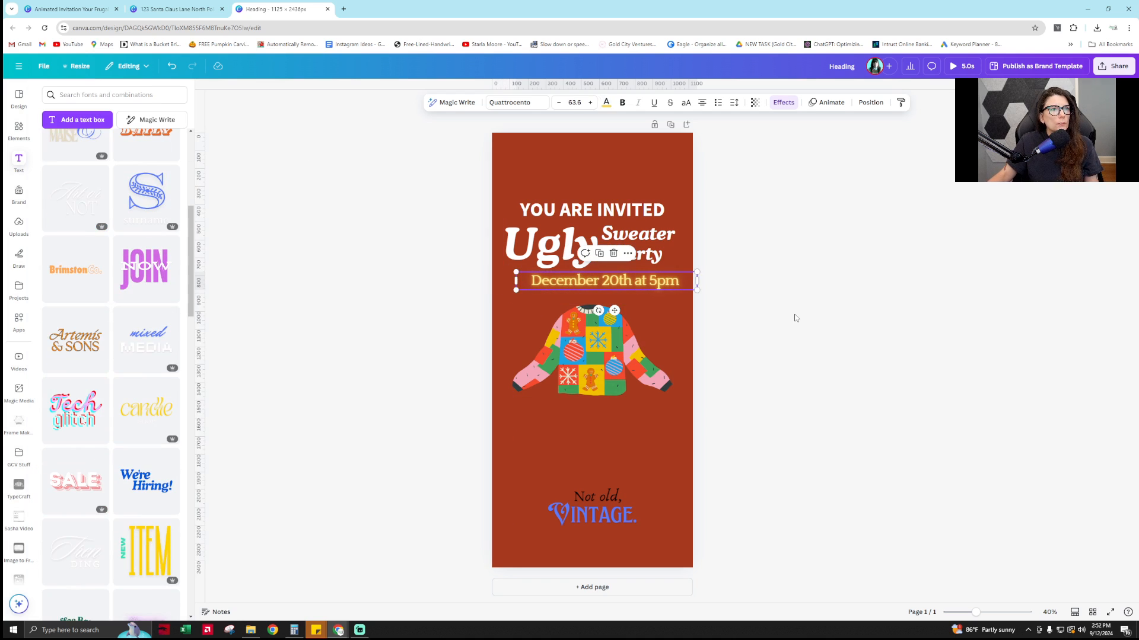
drag(659, 284, 646, 292)
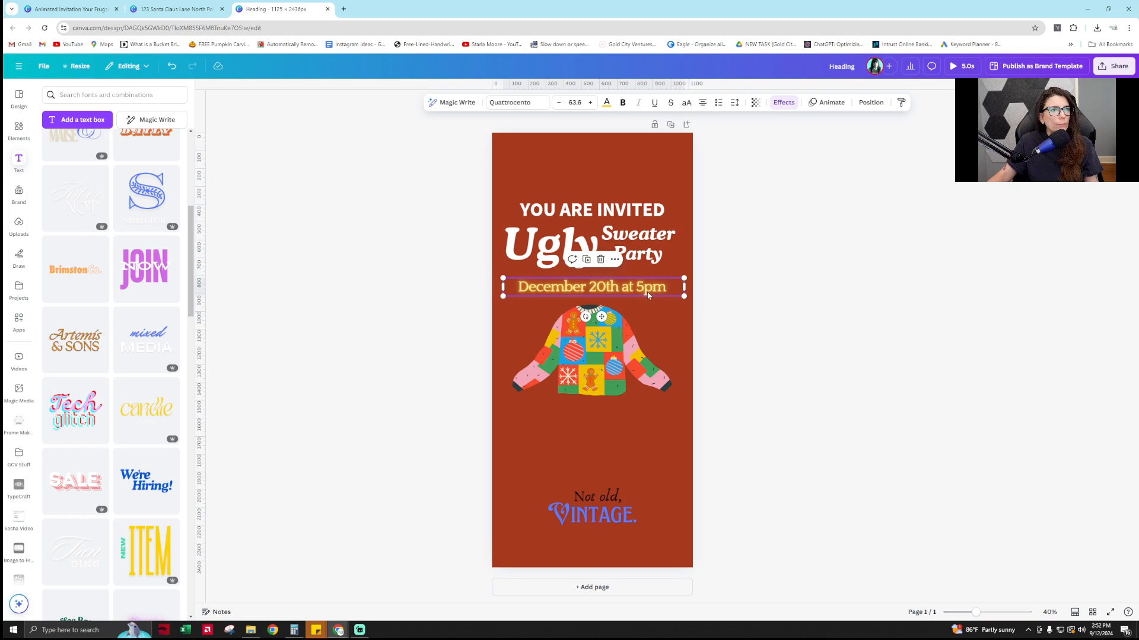
click(861, 307)
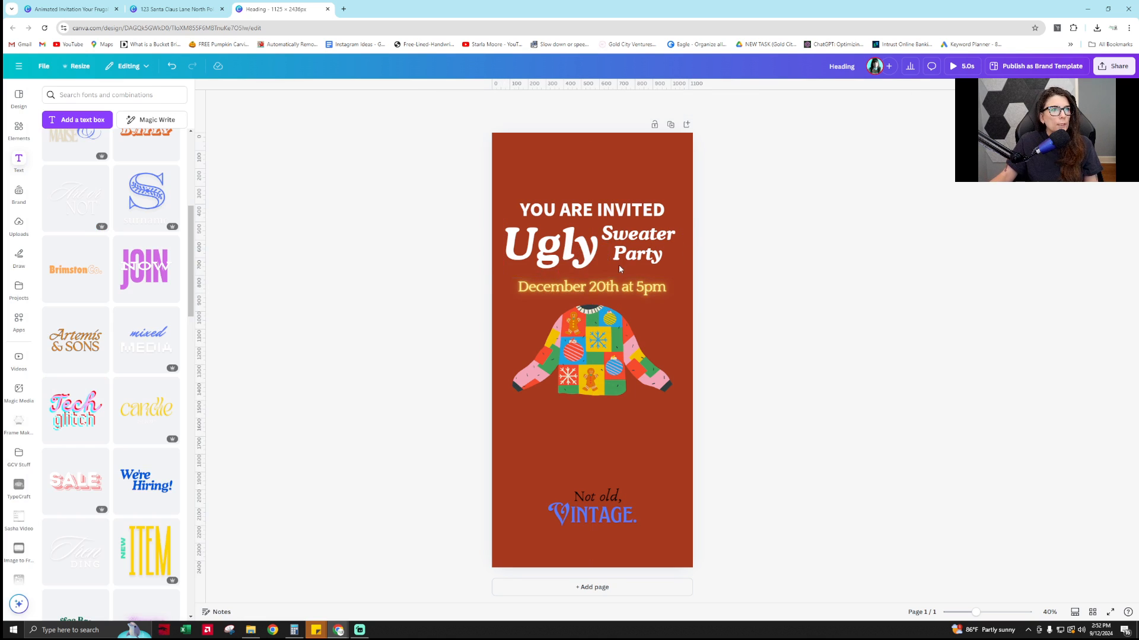
Add a new text box to the invitation and search the fonts for "festive"
click(76, 119)
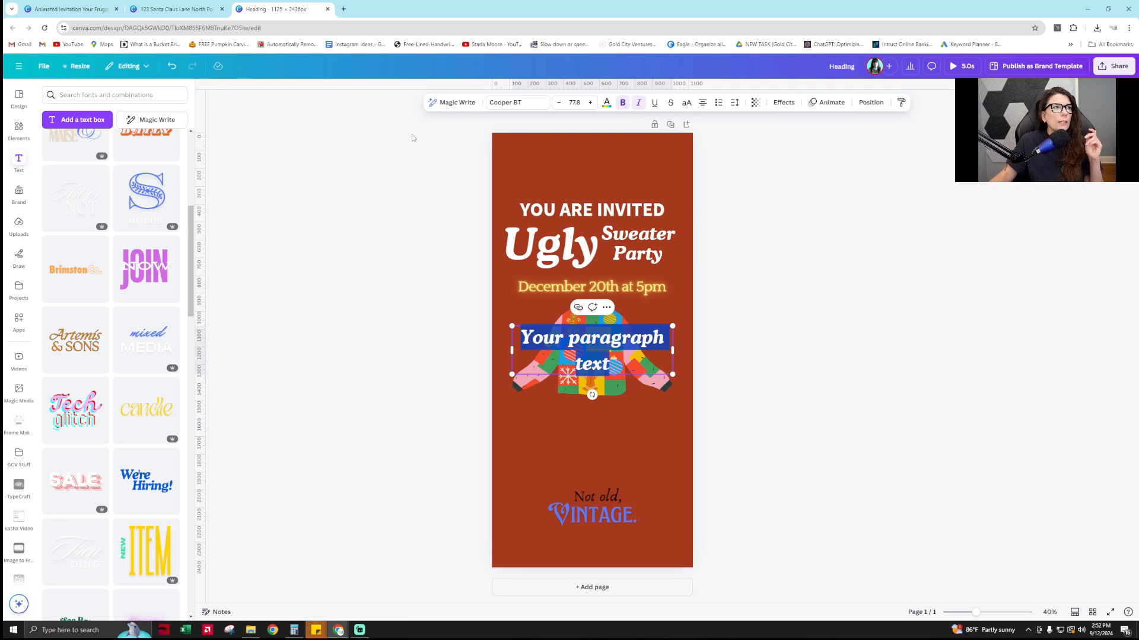
click(516, 103)
double_click(106, 137)
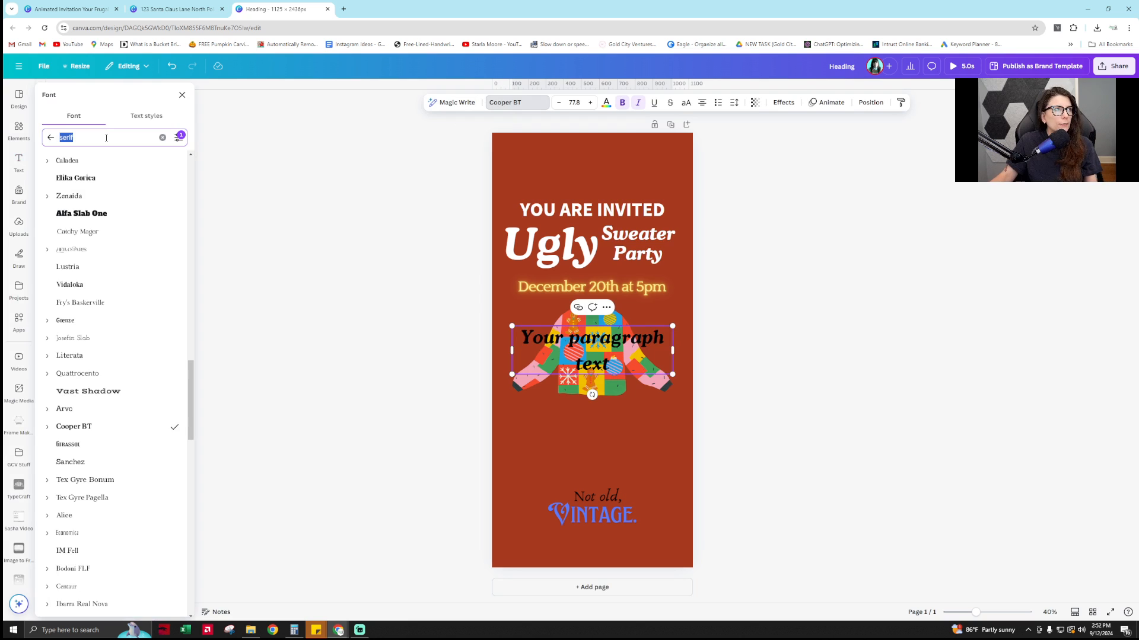
text(festive)
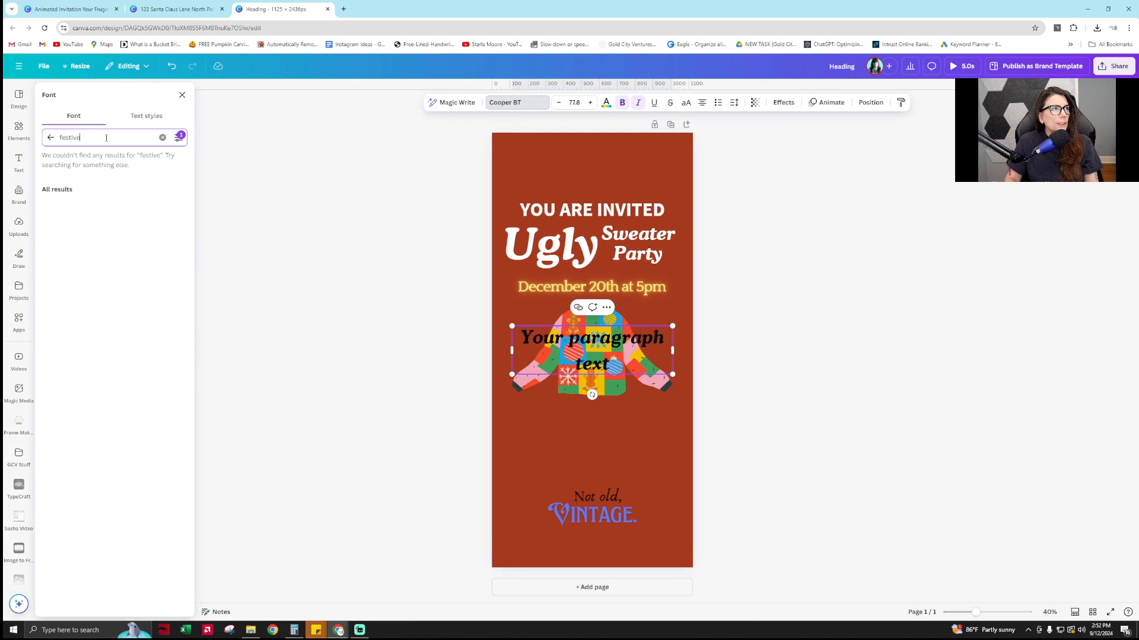
key(BackSpace)
key(BackSpace)
key(BackSpace)
key(BackSpace)
key(BackSpace)
key(BackSpace)
key(BackSpace)
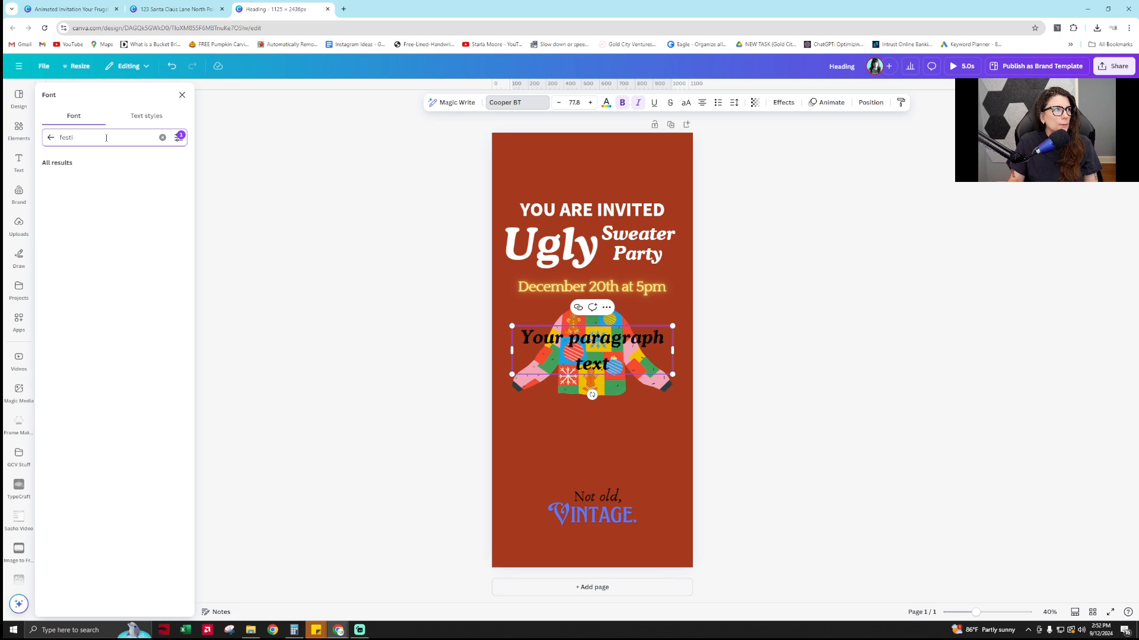
Search the fonts for "christmas", set the new text to Redressed and move it below the sweater
text(christmas)
key(Return)
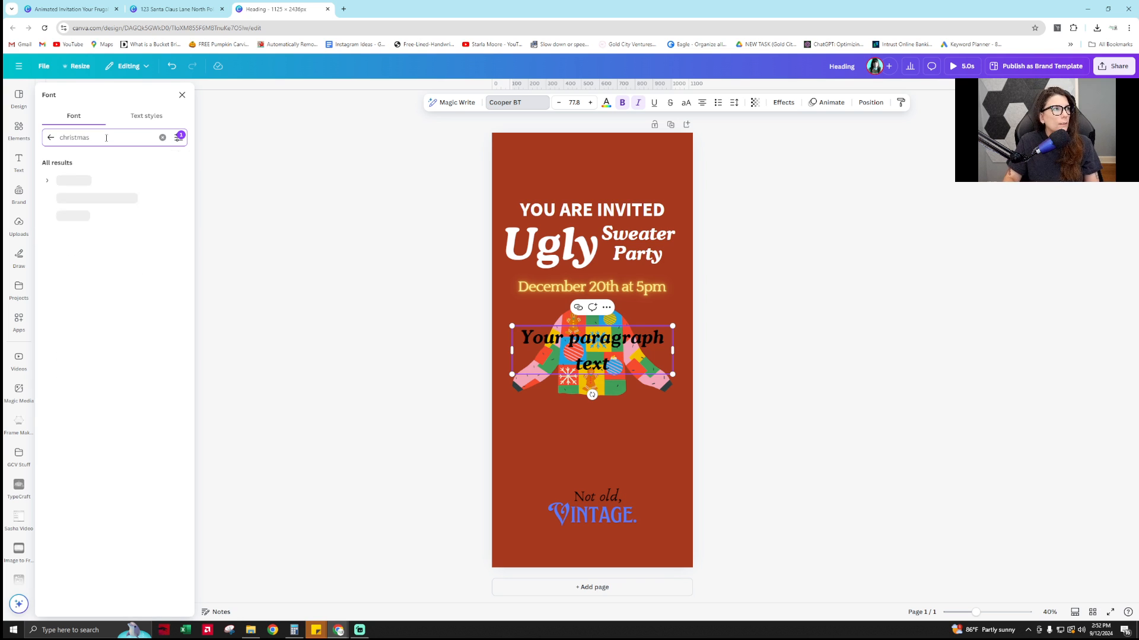
click(91, 216)
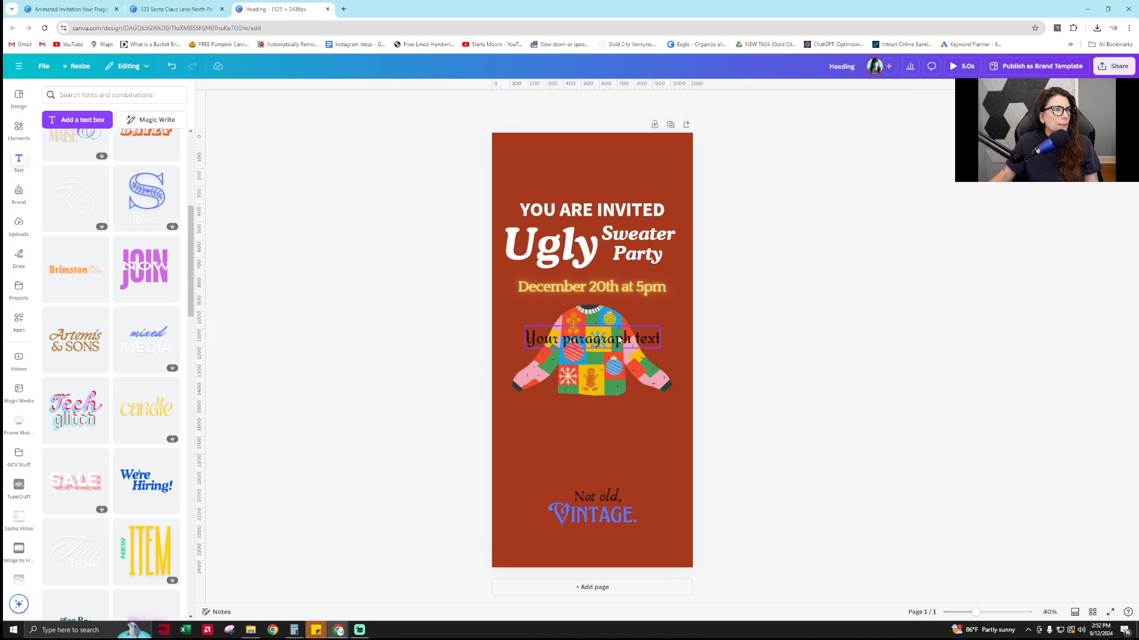
drag(618, 339, 623, 436)
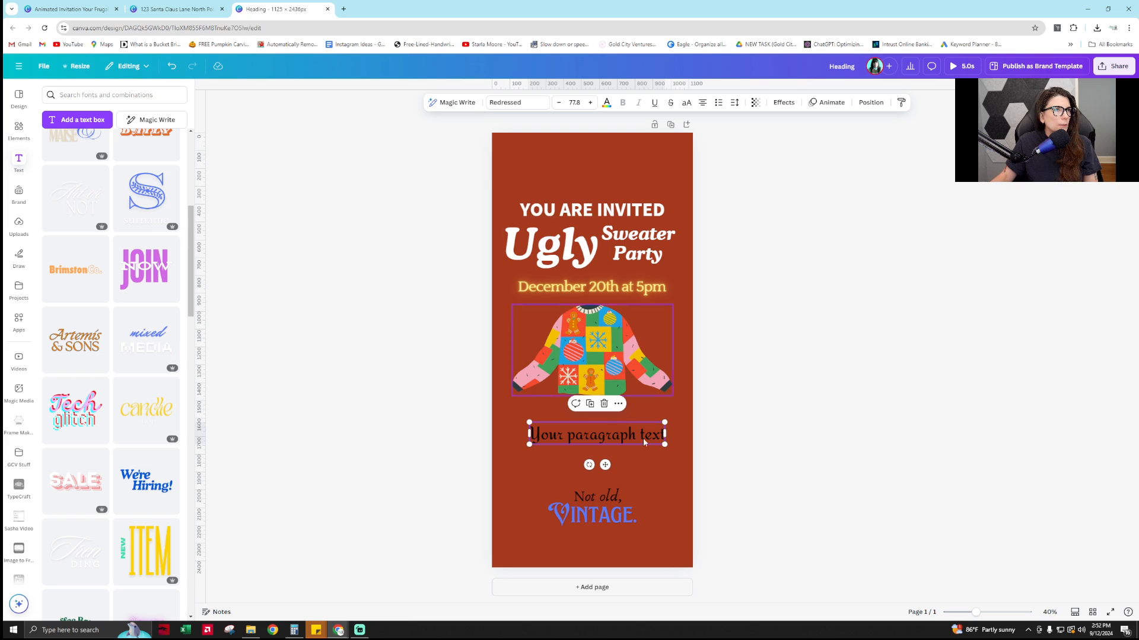
Try the Engagement and Lobster Two fonts on the placeholder text below the sweater
click(515, 102)
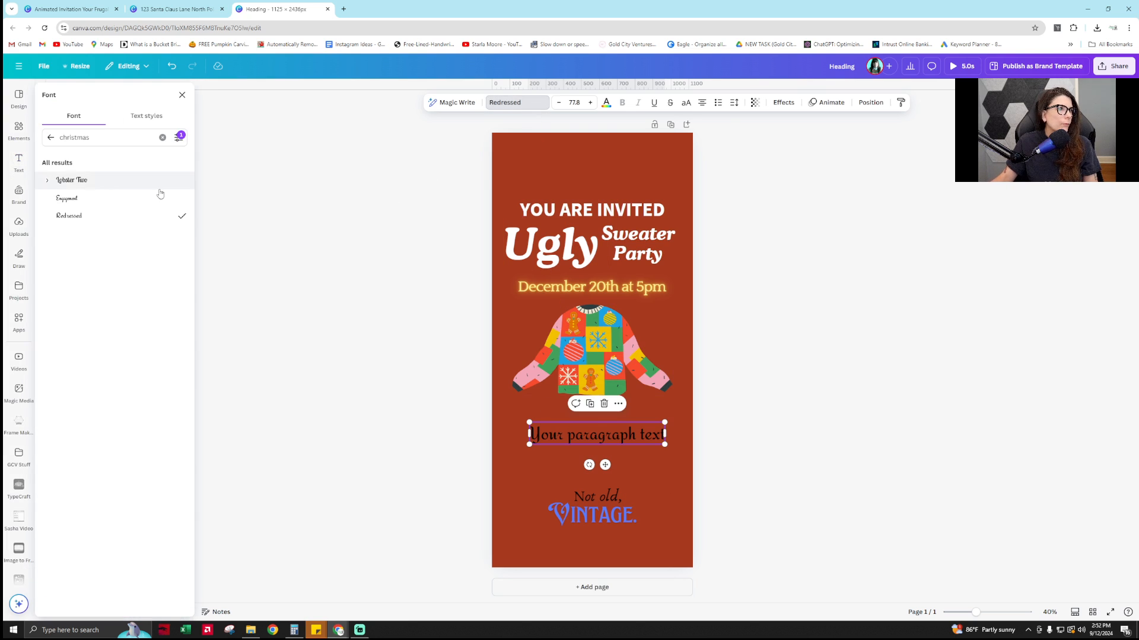
click(123, 201)
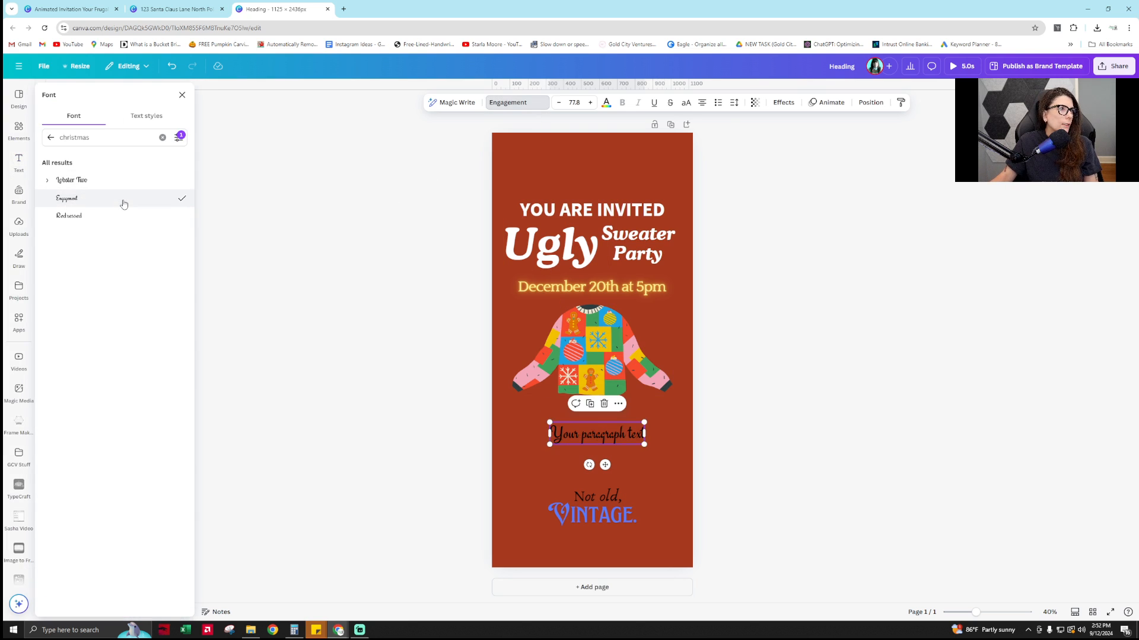
click(80, 179)
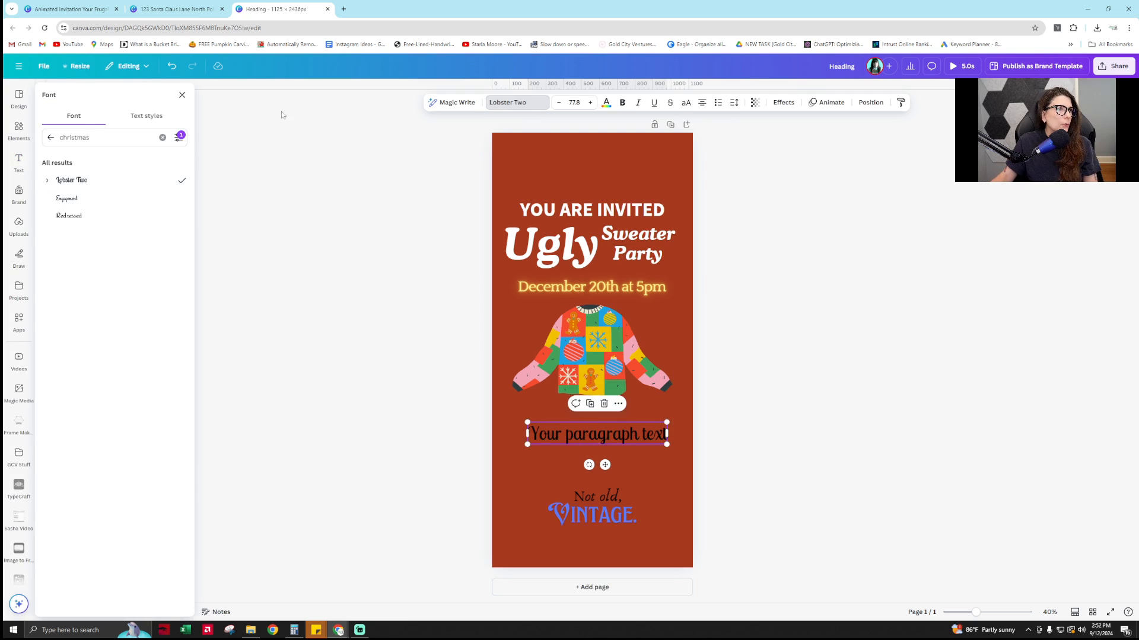
Search the fonts for "serif" and try Tumbled Serif and Flatory Serif on the placeholder text
double_click(77, 137)
text(serif)
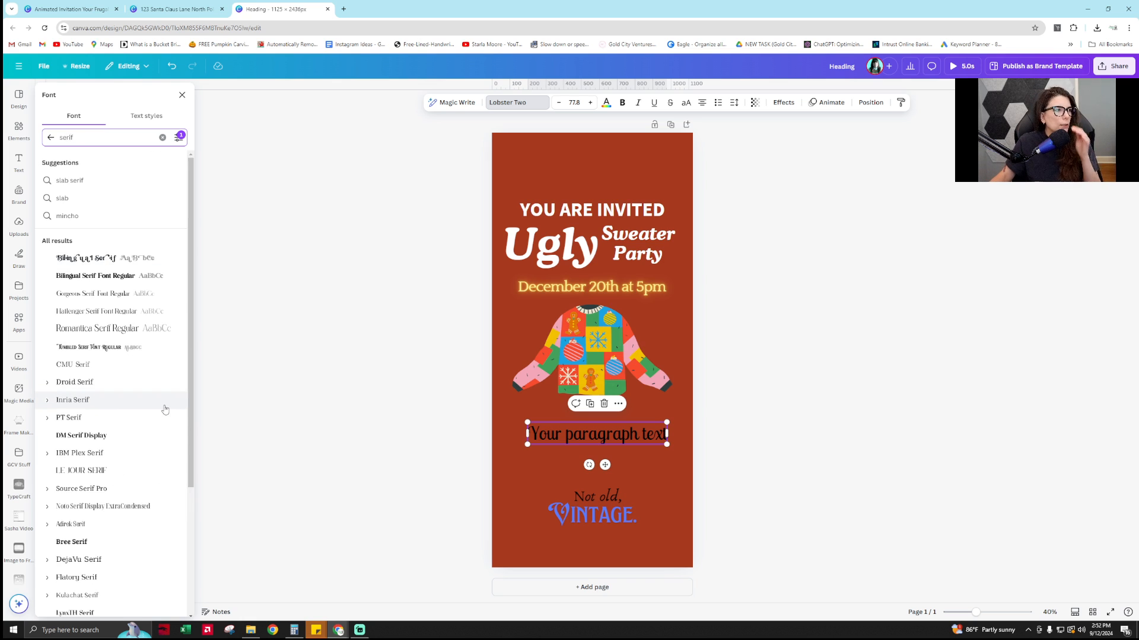
click(127, 348)
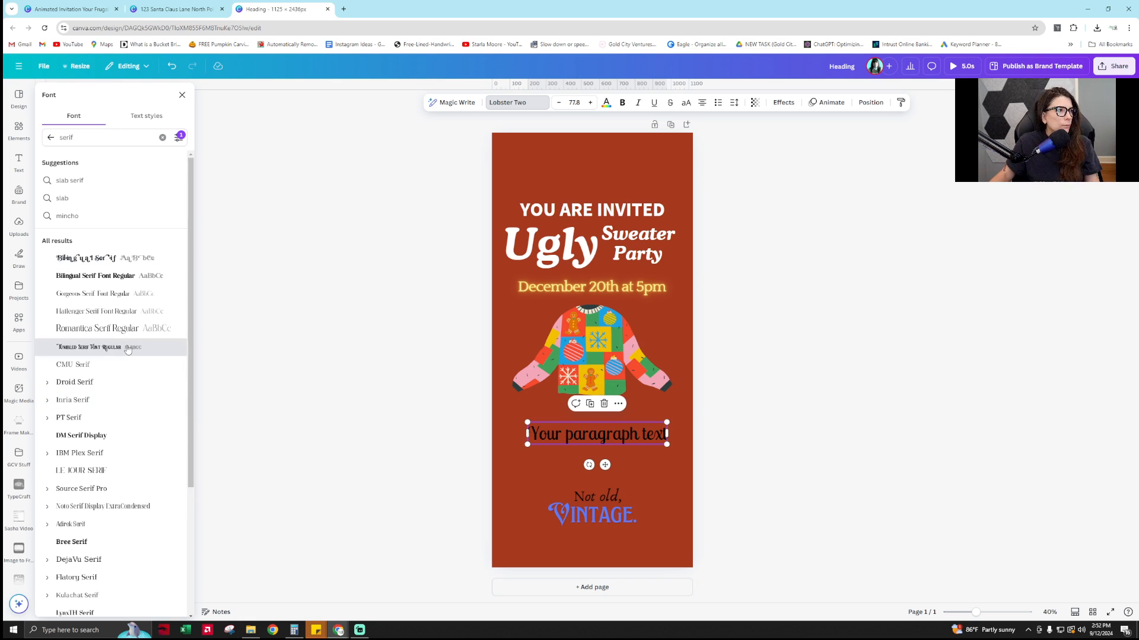
scroll(128, 403, down, 2)
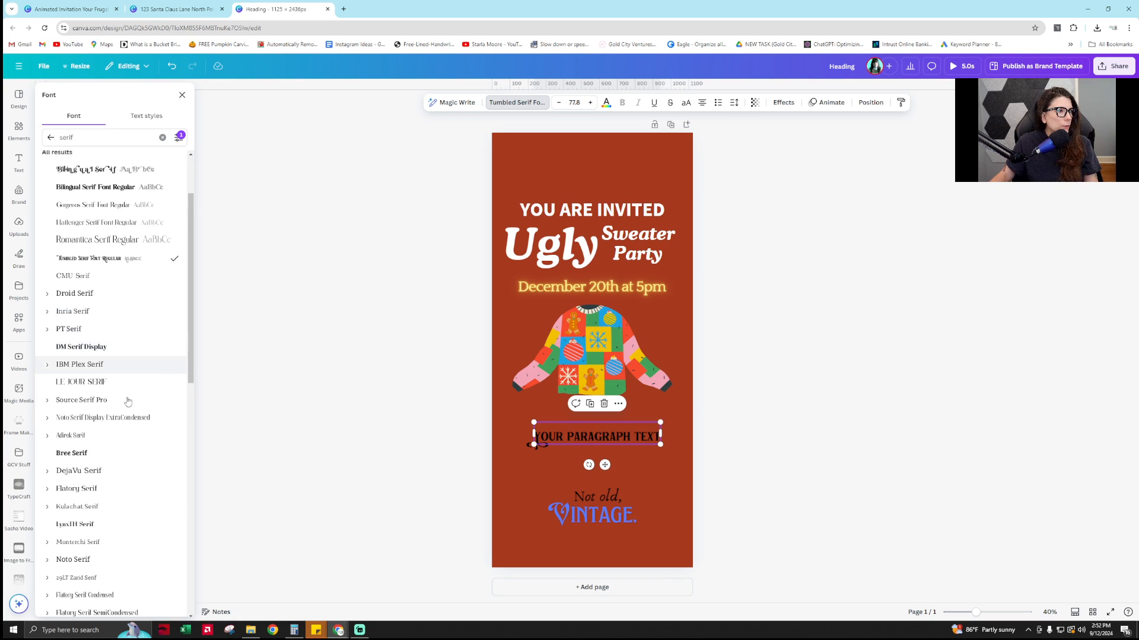
scroll(128, 421, down, 4)
click(110, 291)
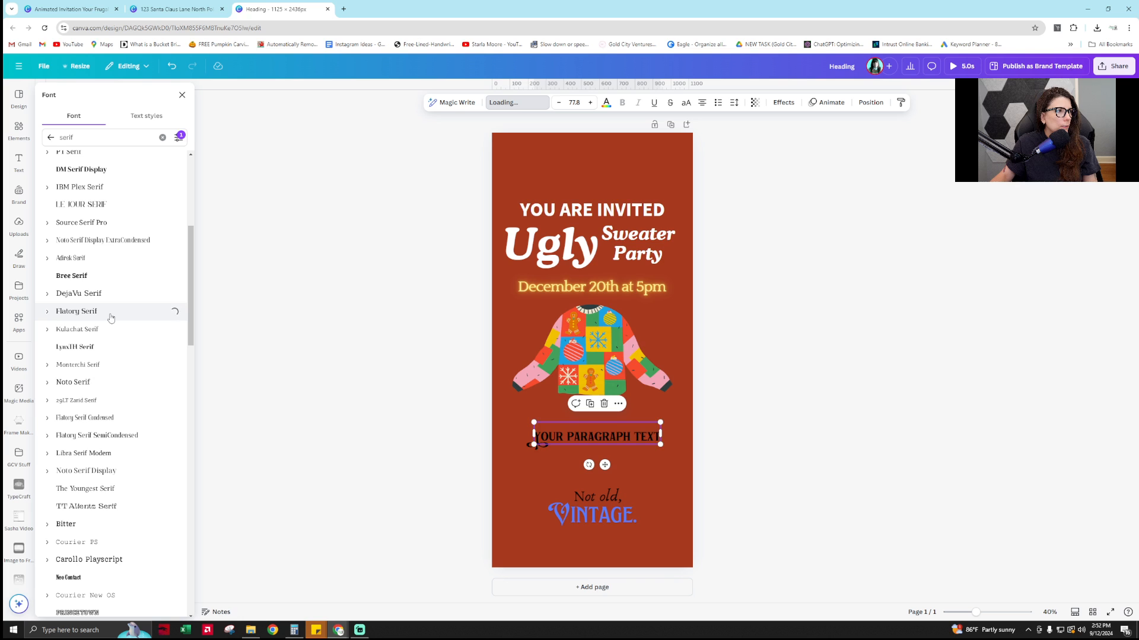
scroll(111, 319, down, 7)
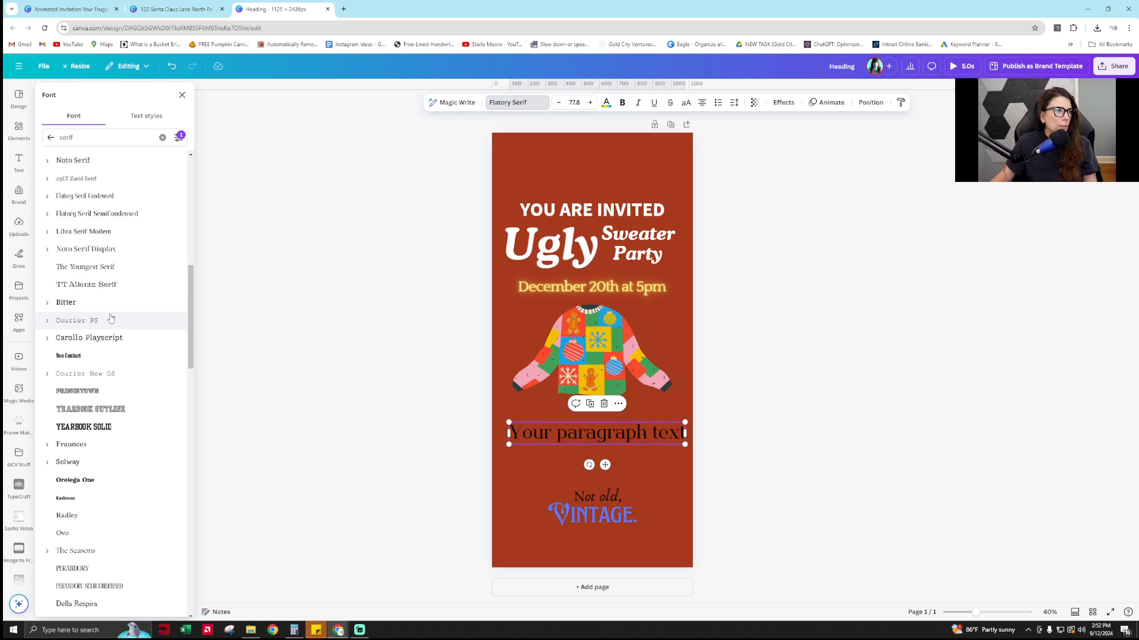
Check the address text's font in the sample invitation, then look through the serif fonts for a match
click(172, 9)
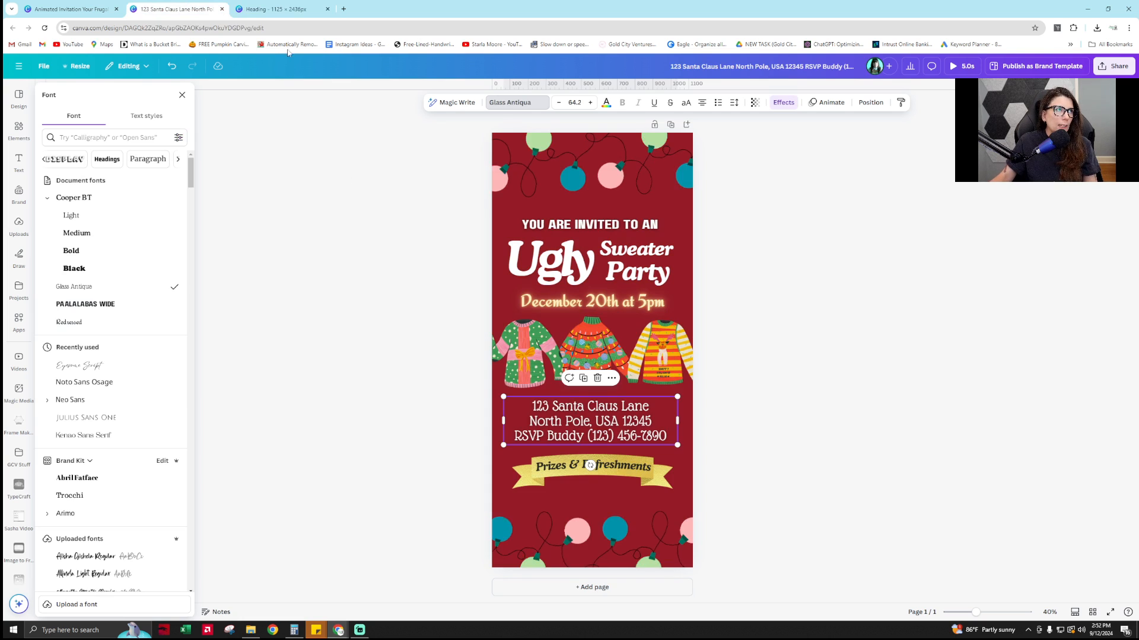
click(273, 9)
scroll(125, 442, up, 10)
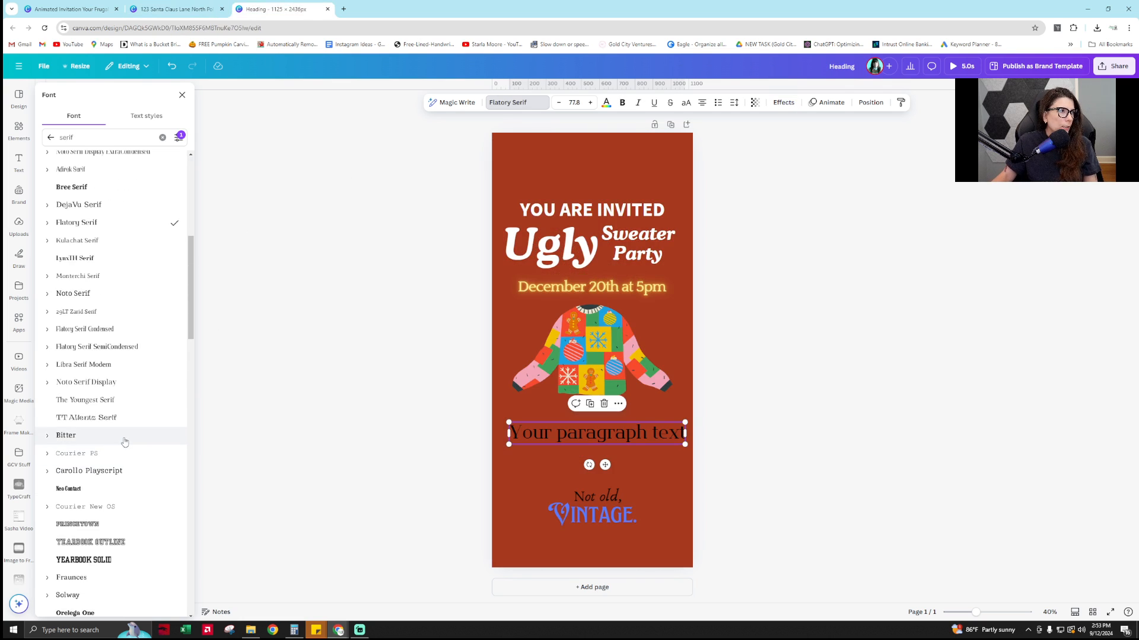
scroll(124, 442, up, 4)
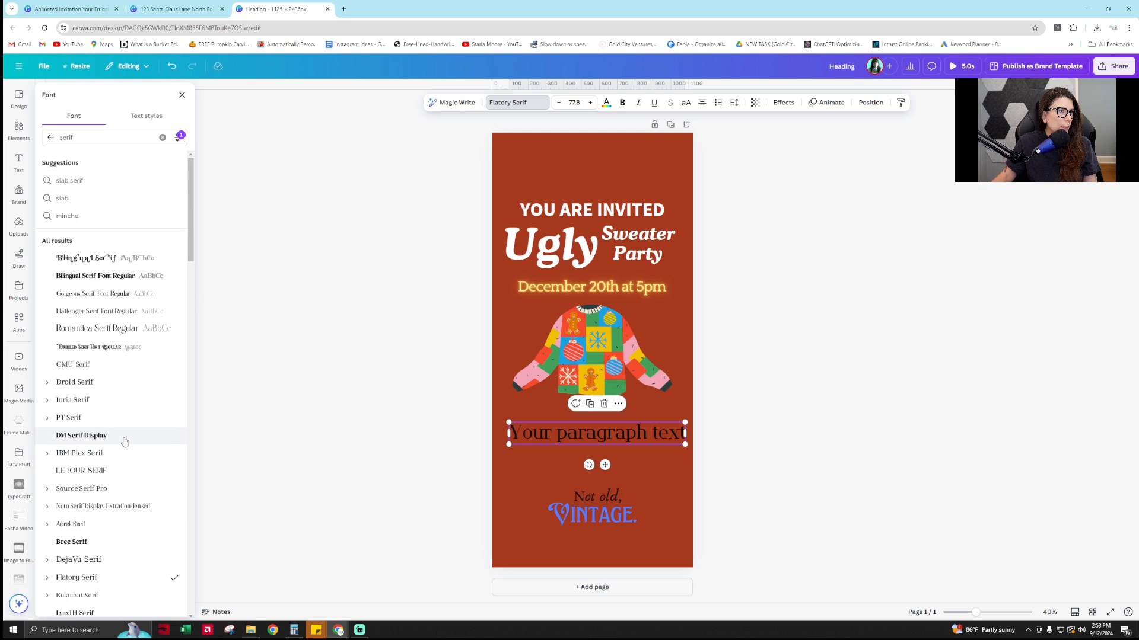
scroll(125, 441, down, 14)
scroll(124, 441, down, 15)
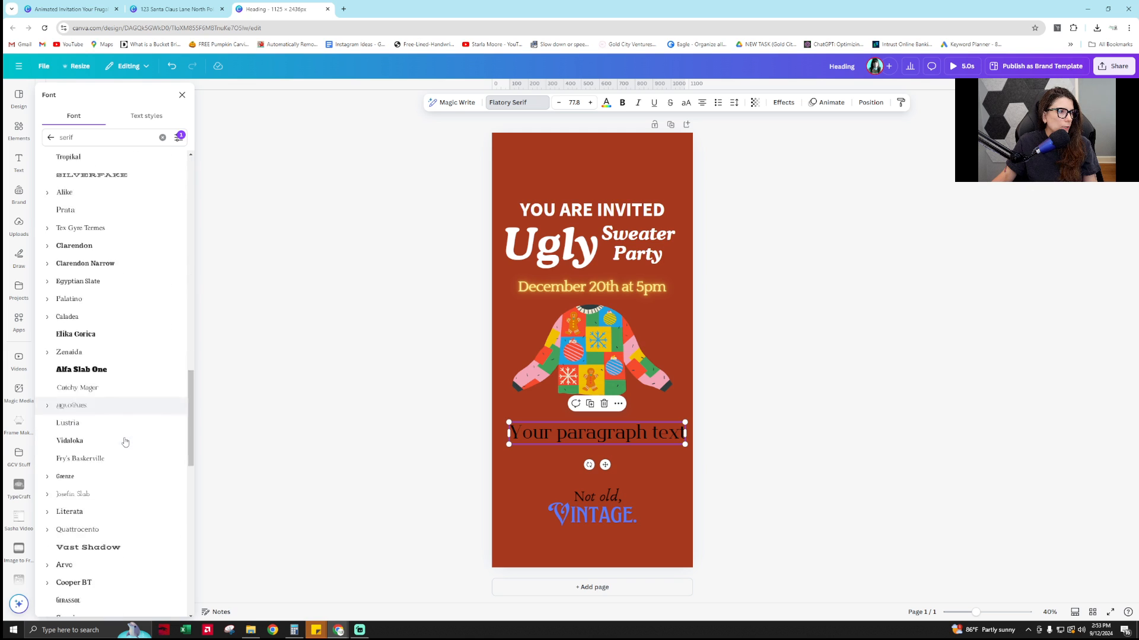
scroll(125, 442, down, 9)
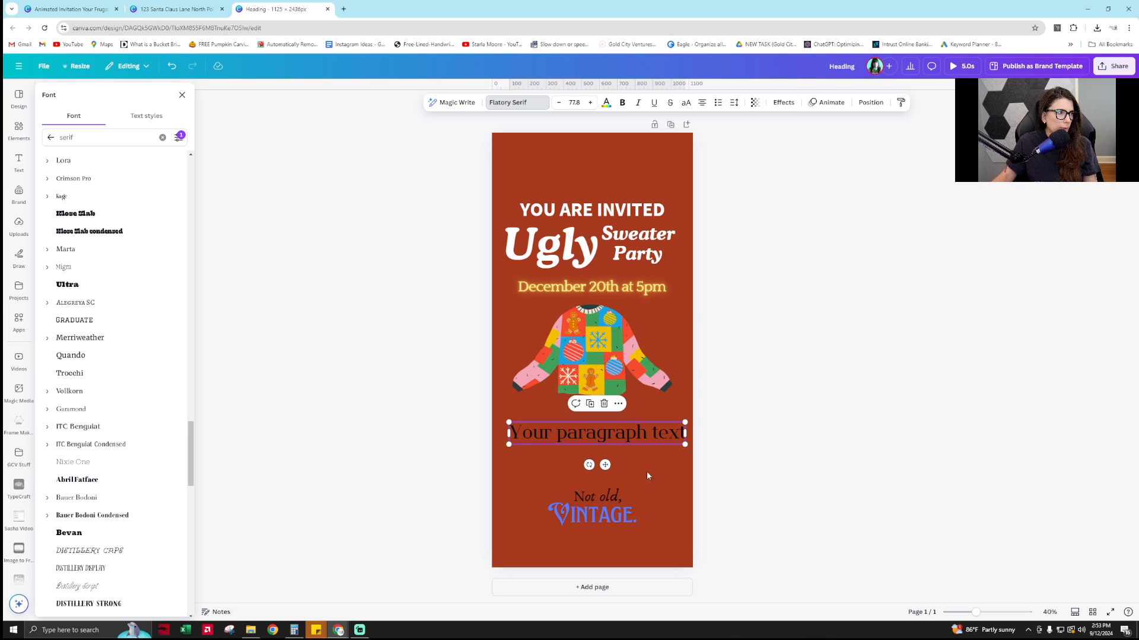
click(870, 446)
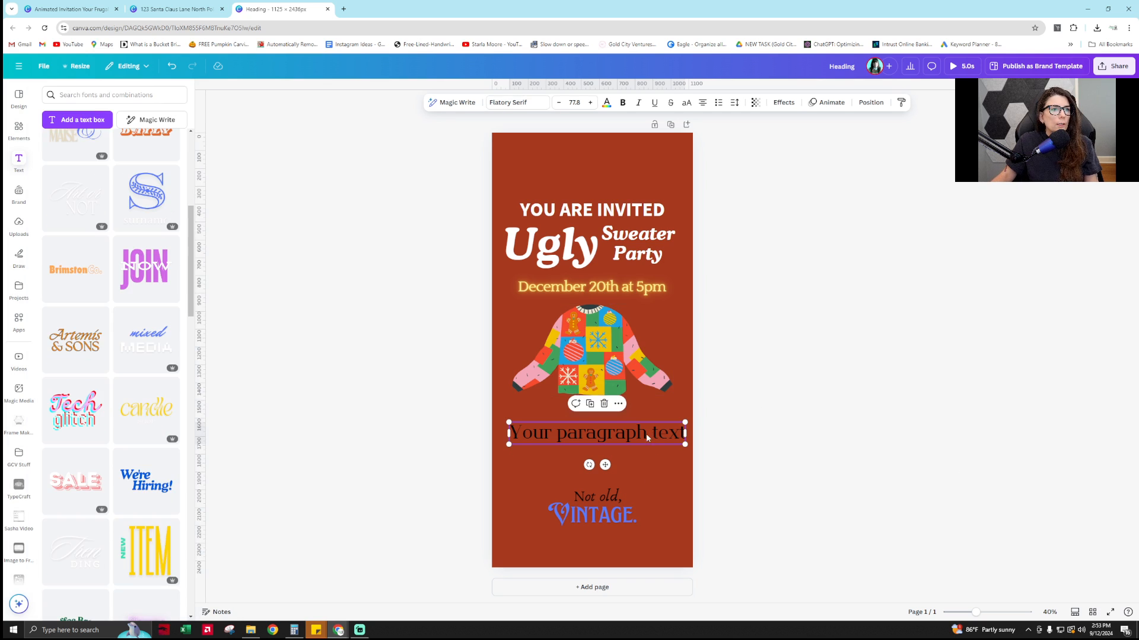
Search the fonts for "glass" and set the placeholder text below the sweater to Glass Antiqua
drag(645, 435, 510, 433)
click(516, 102)
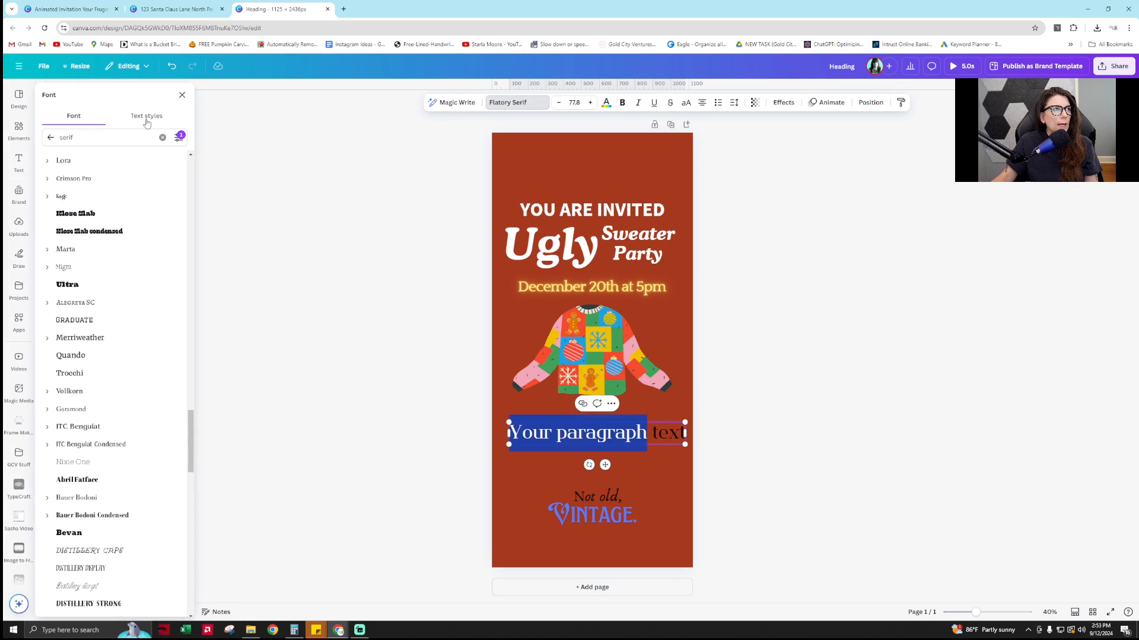
text(glass)
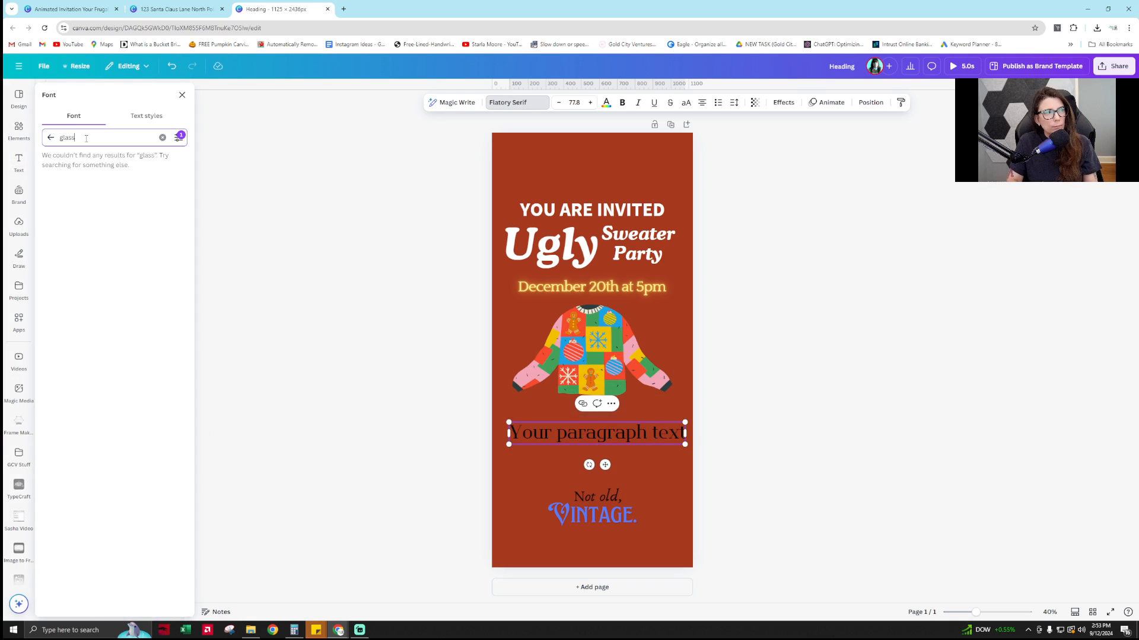
click(82, 197)
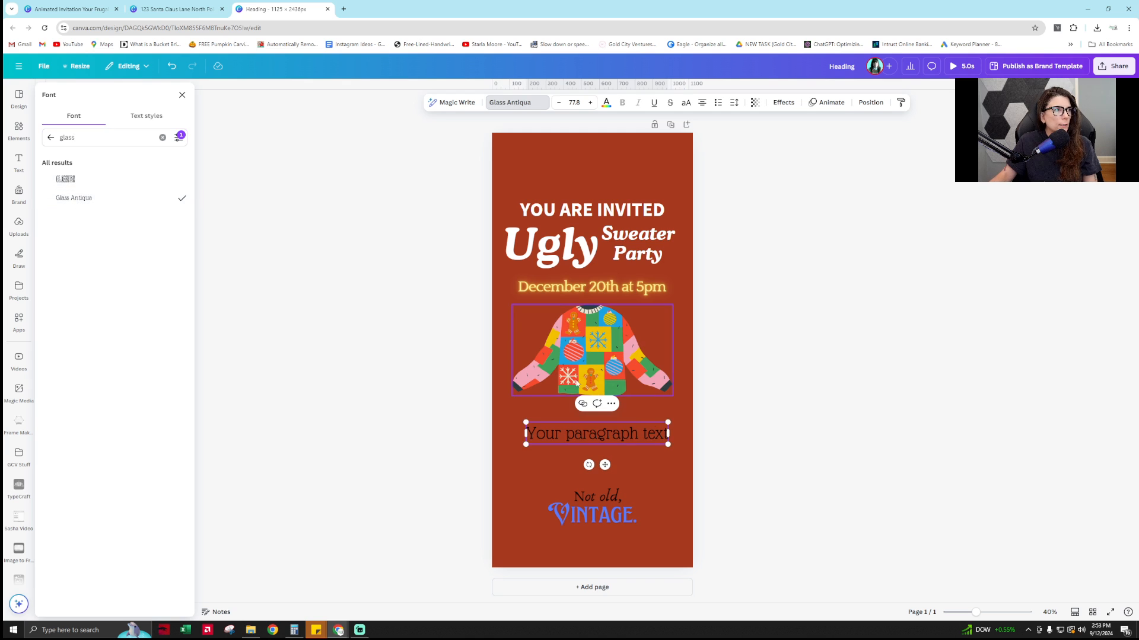
Replace the placeholder text below the sweater with a two-line postal address: the street, followed by the city, state and ZIP code
click(625, 428)
triple_click(626, 430)
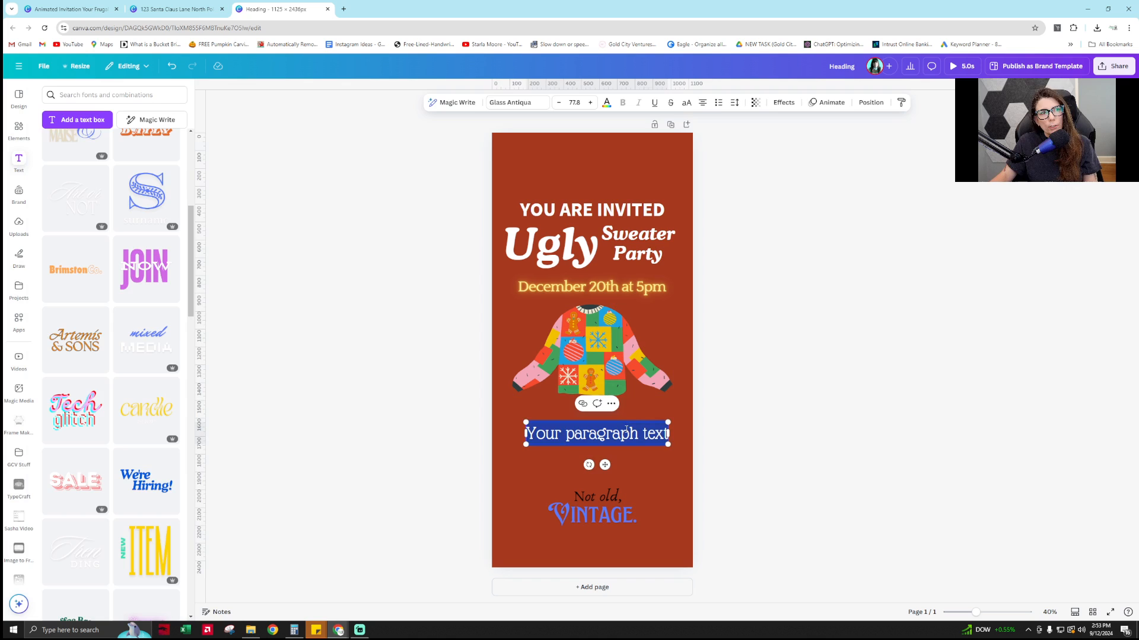
text(123)
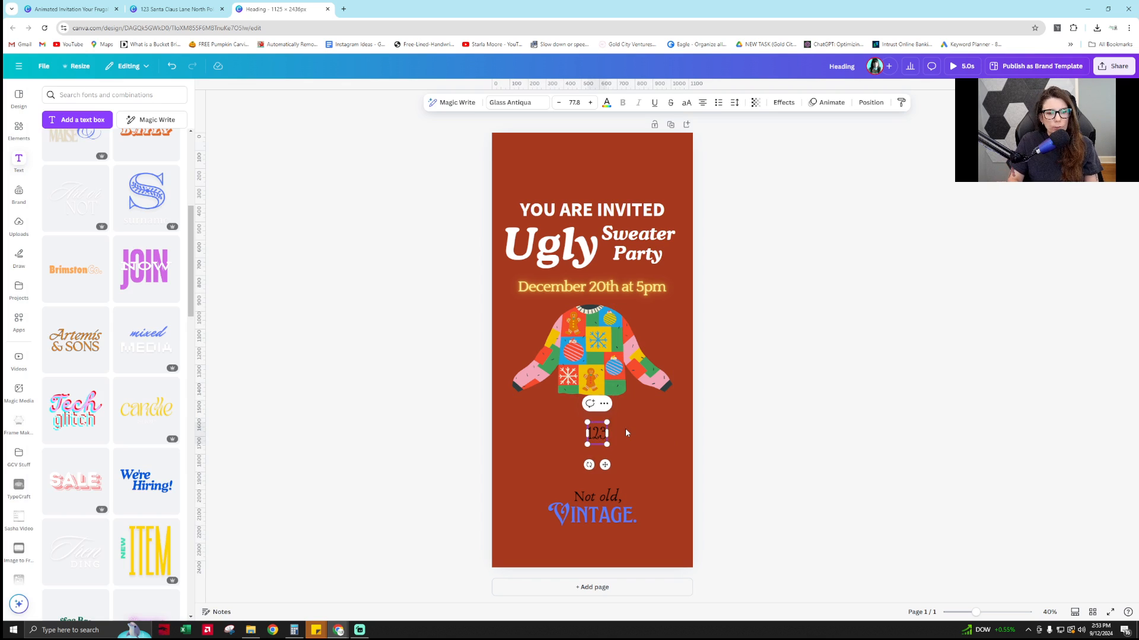
text( Elf Street)
key(Return)
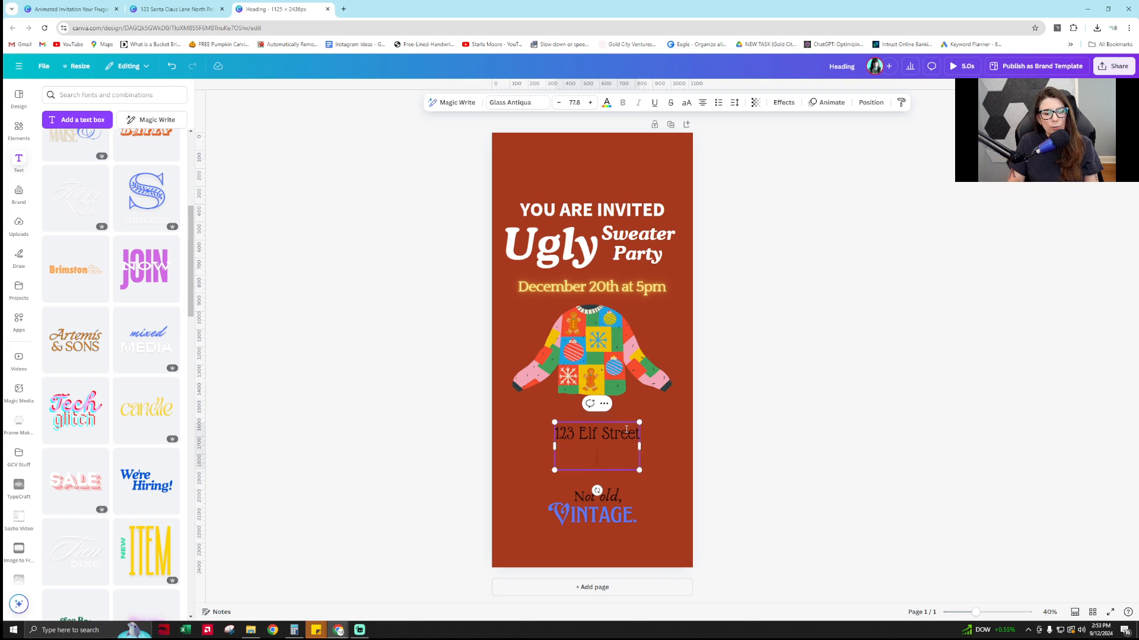
text(Your To)
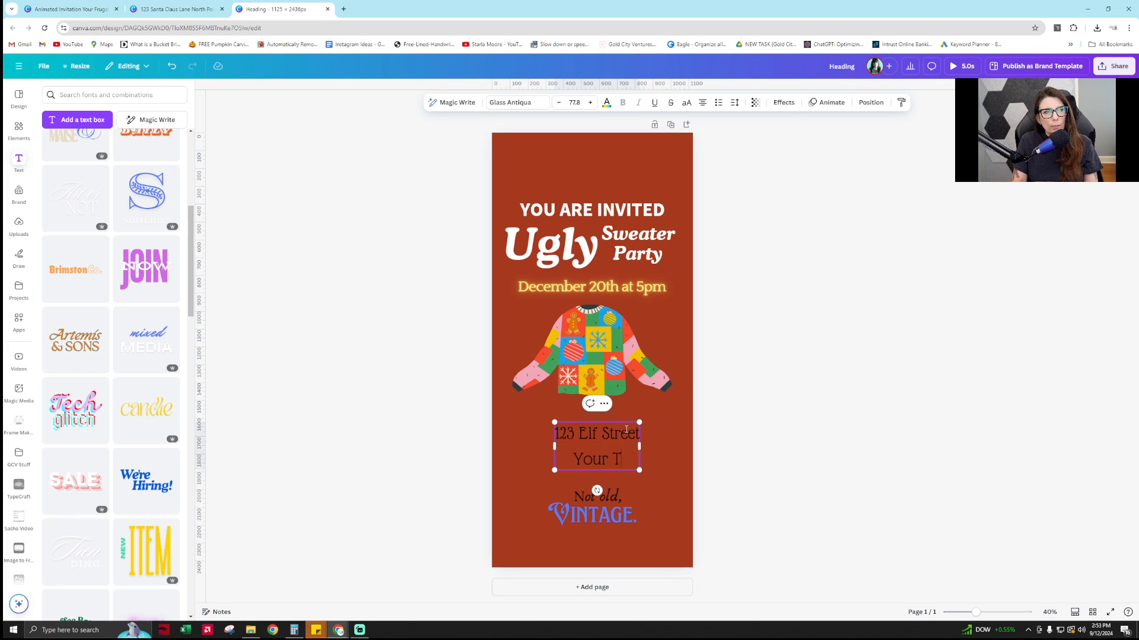
key(BackSpace)
key(BackSpace)
key(BackSpace)
key(BackSpace)
key(BackSpace)
text(City,)
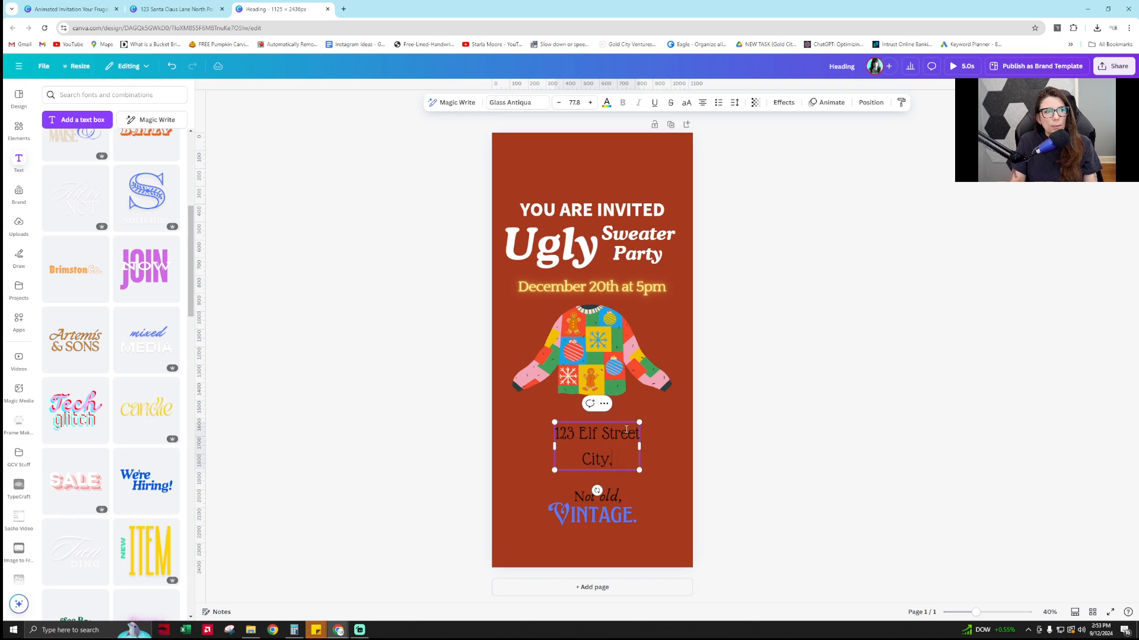
text( State 12345)
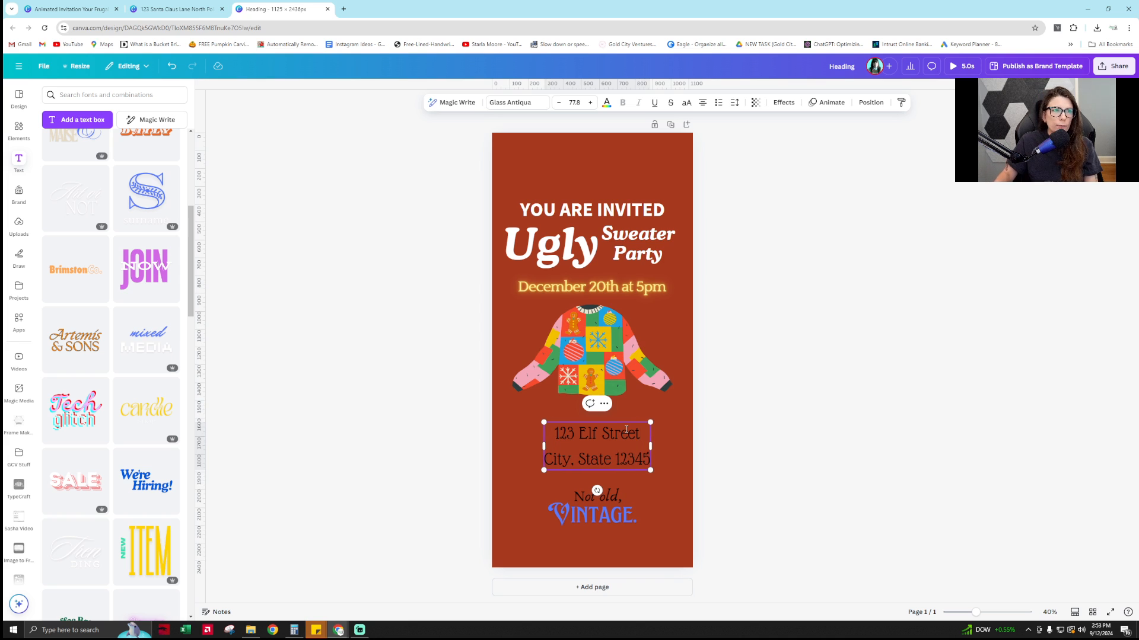
Add the contact phone number as a third line of the address text and move the block up, centred under the sweater
key(Return)
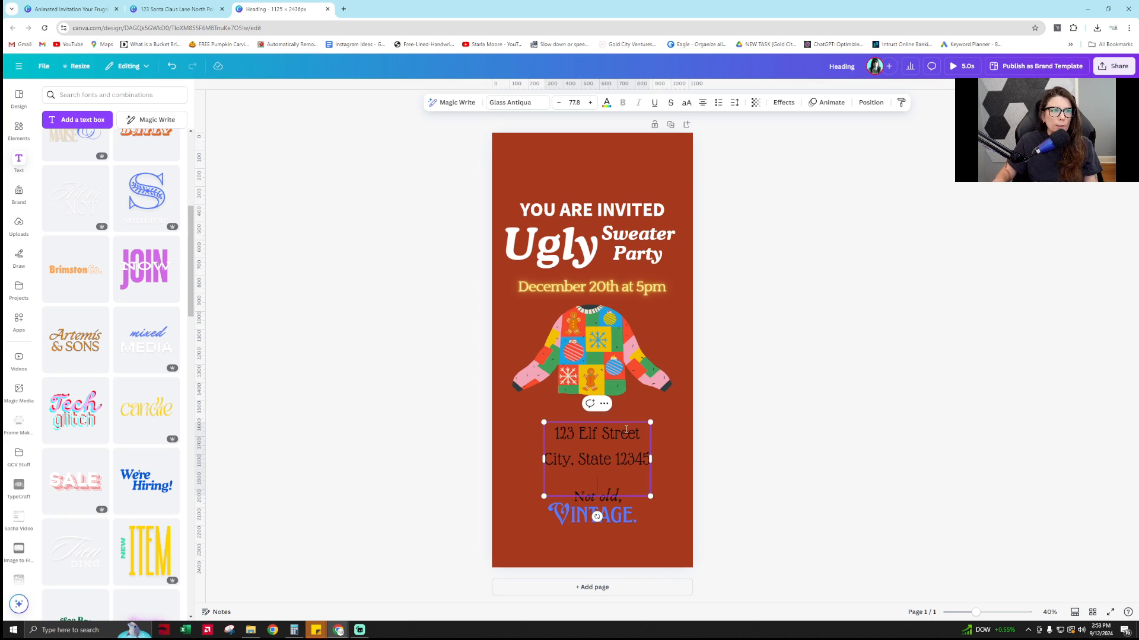
text(5-111)
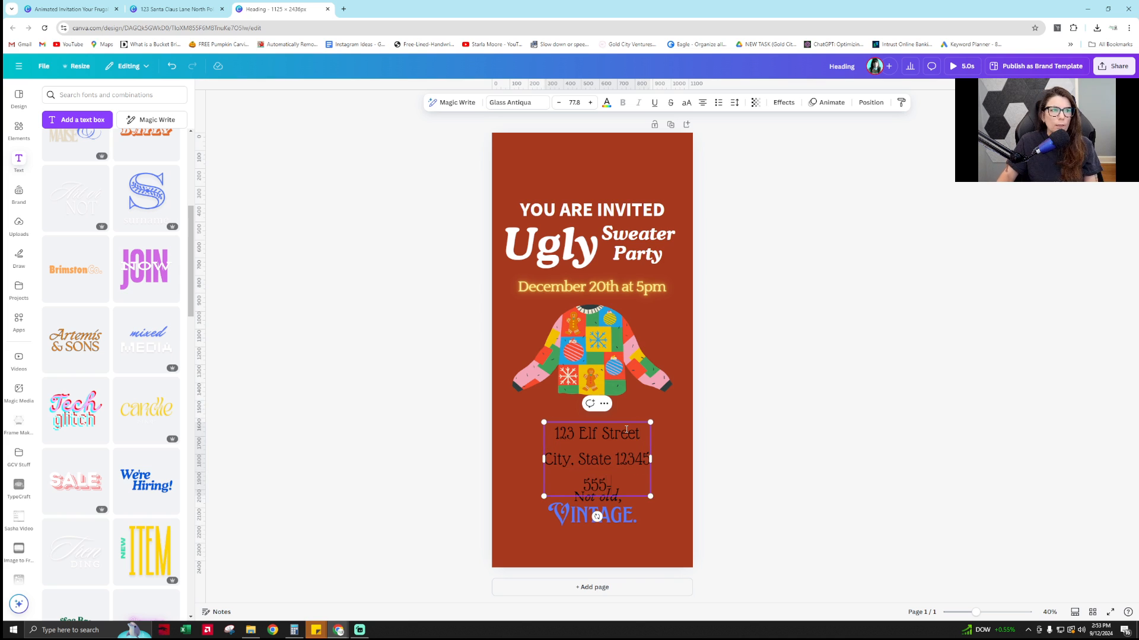
key(BackSpace)
key(BackSpace)
key(BackSpace)
text(444-)
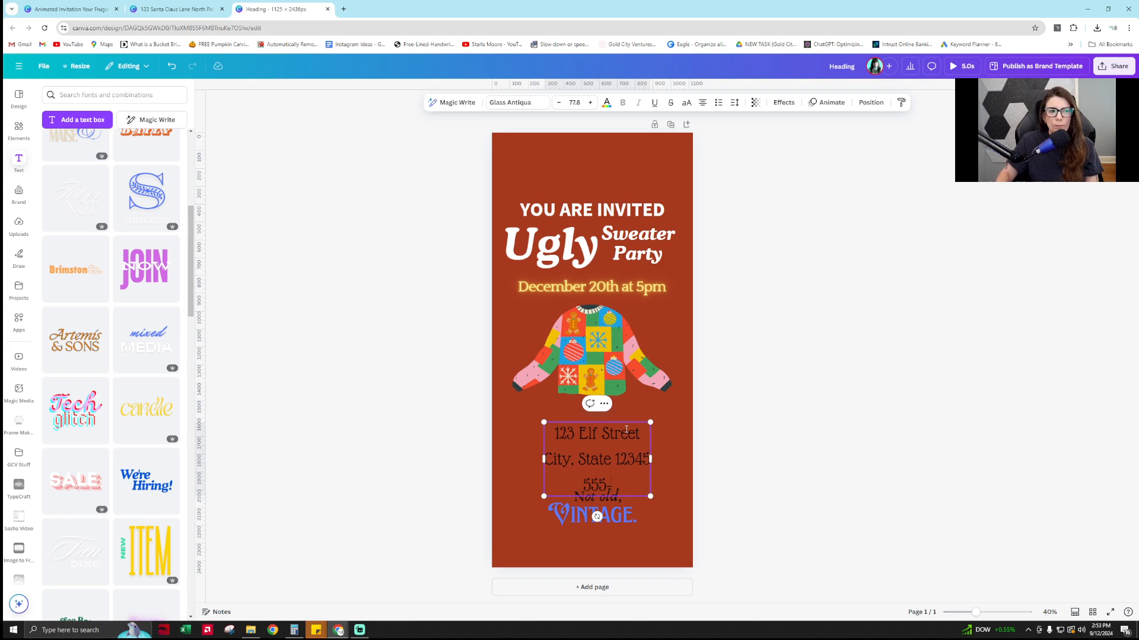
text(3333)
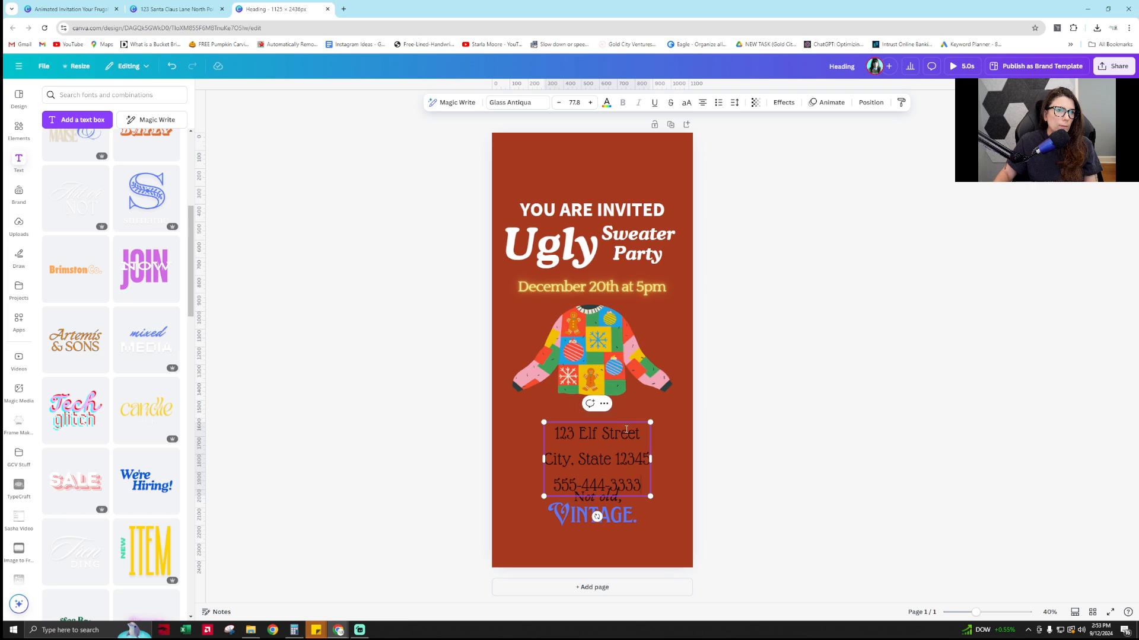
key(Escape)
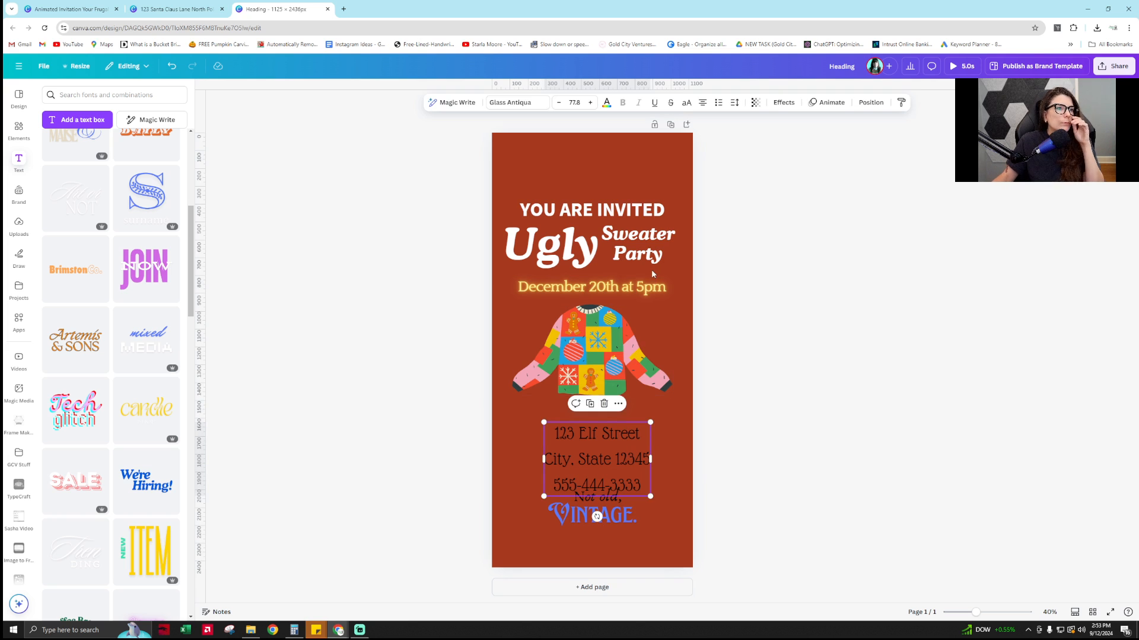
click(722, 447)
drag(589, 466, 584, 457)
Try to delete the "Not old," line from the Vintage text group, then undo the deletions
click(627, 517)
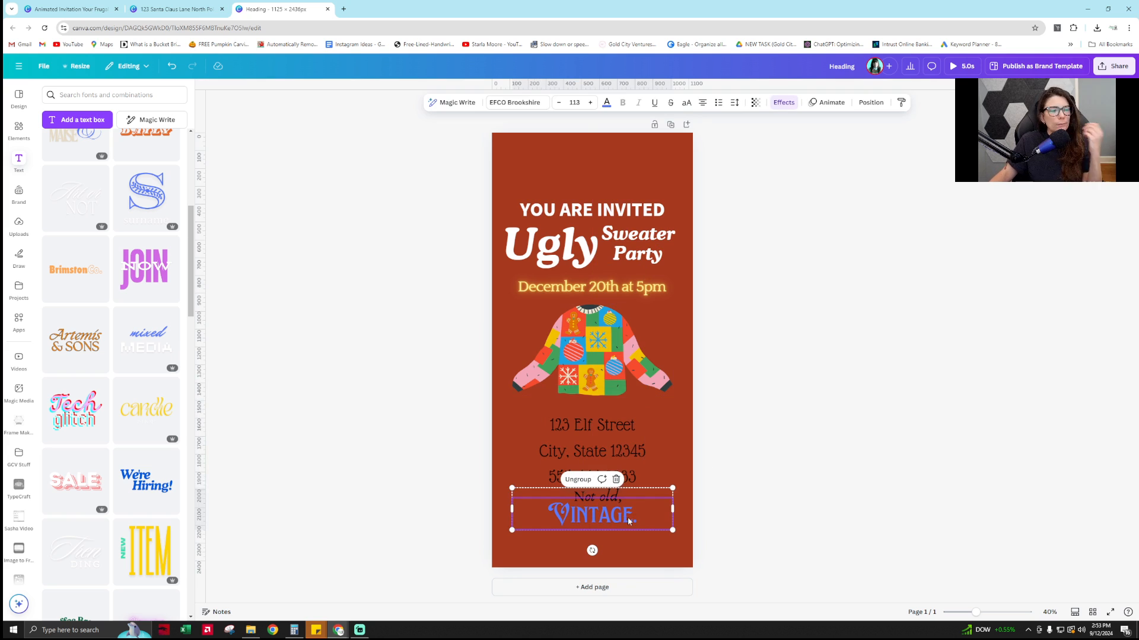
key(Delete)
double_click(632, 494)
key(Delete)
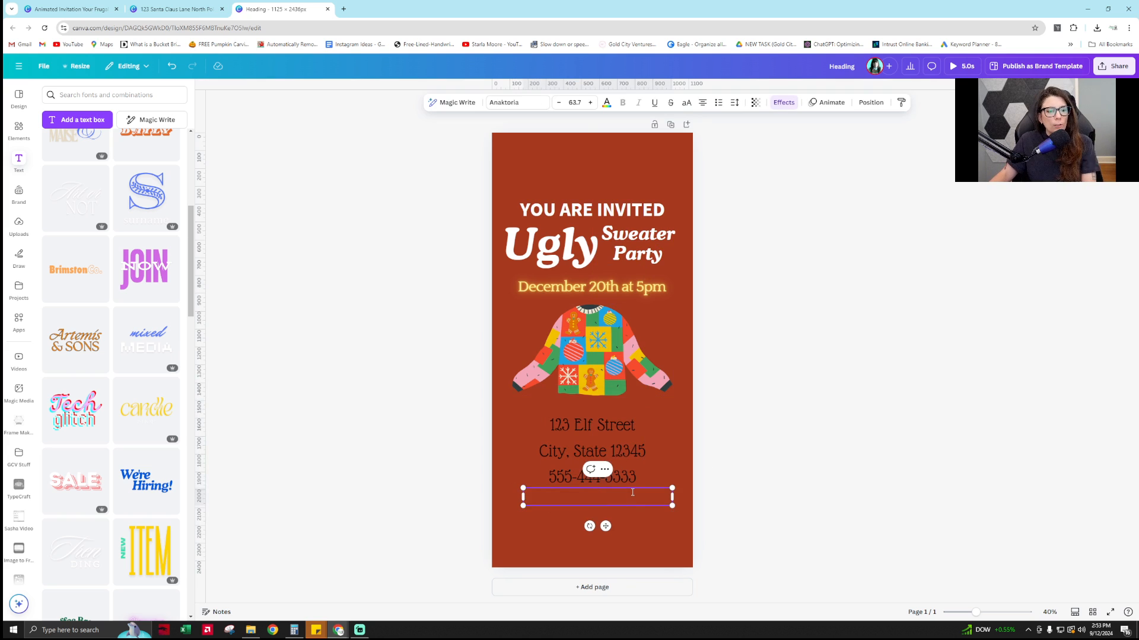
text(Not old,)
click(670, 542)
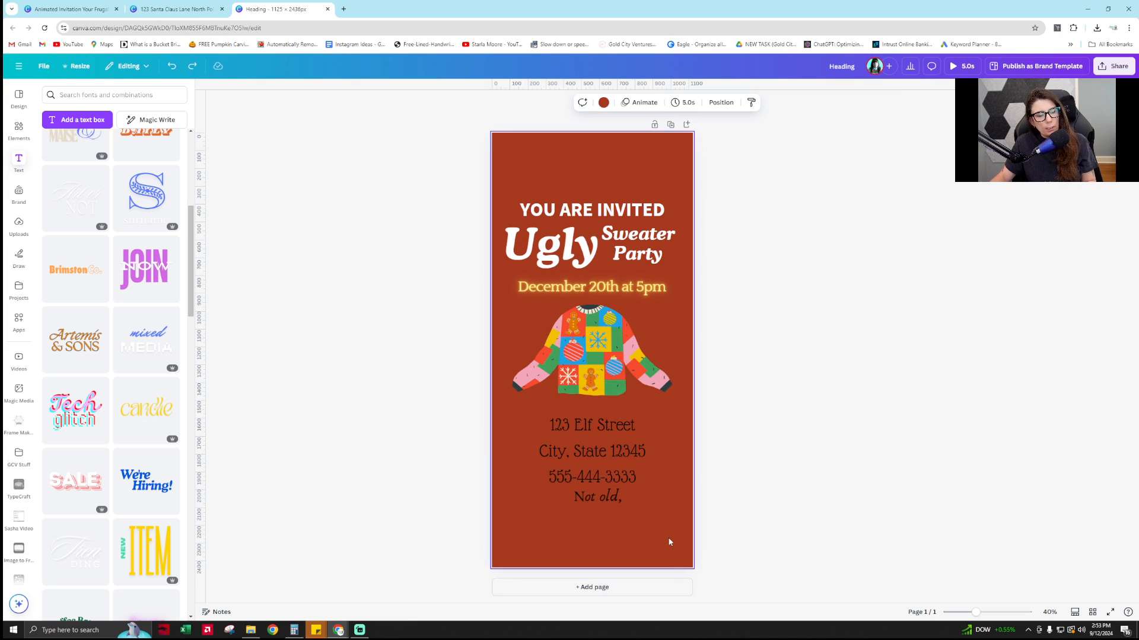
click(607, 494)
key(ctrl+z)
Delete the "Not old," line from the Vintage text group and move the "Vintage." text further down the page
click(622, 527)
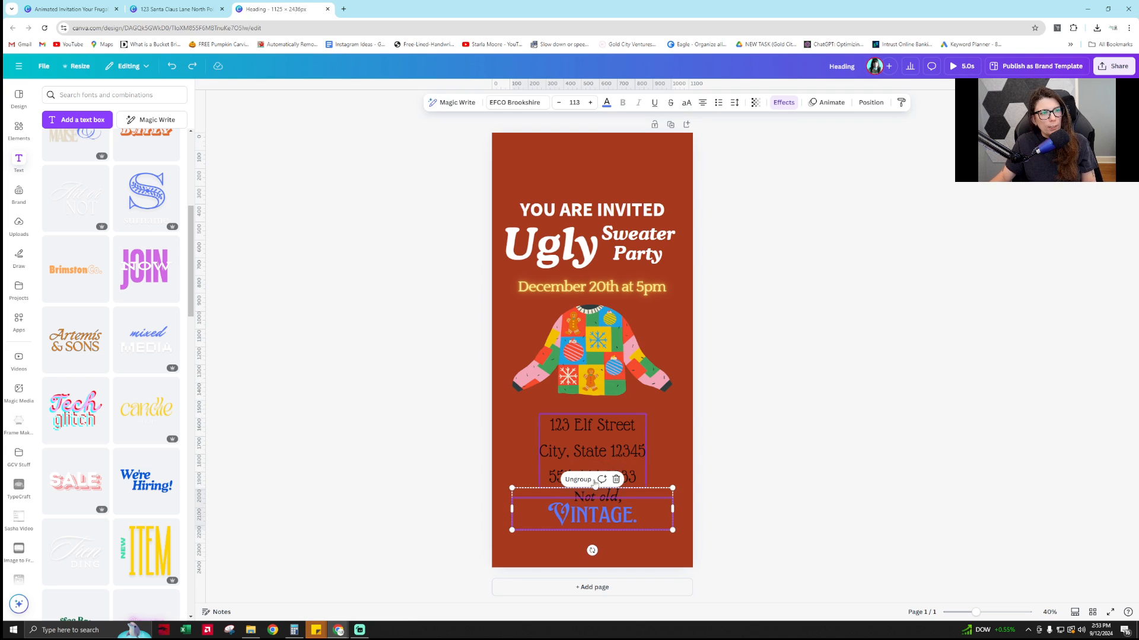
click(629, 495)
key(Delete)
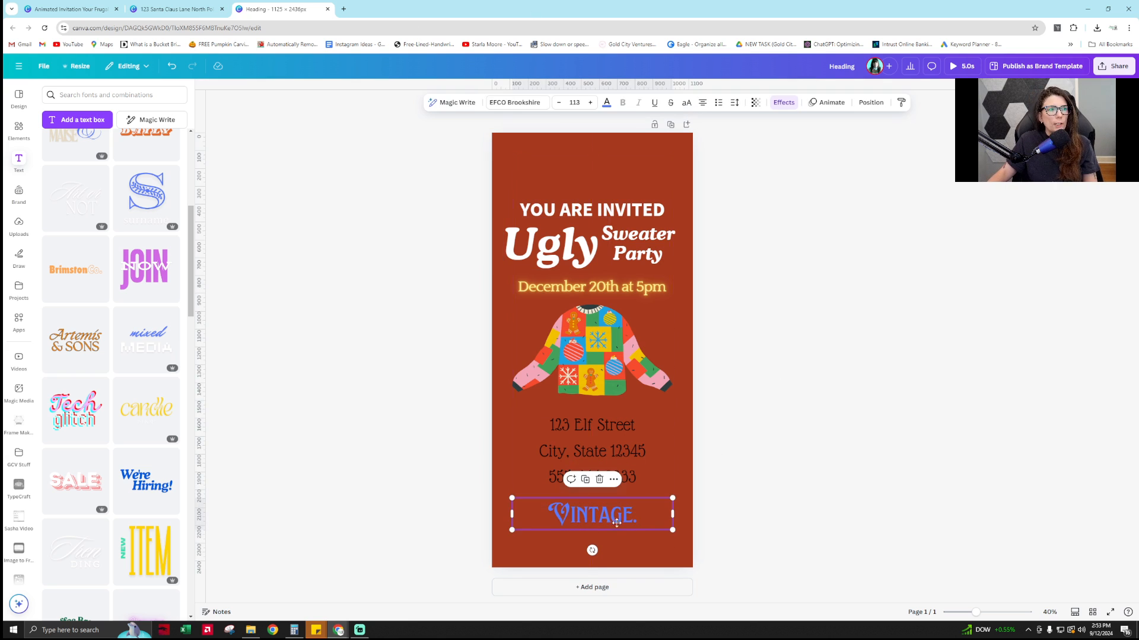
drag(616, 523, 617, 537)
Tighten the line spacing of the three-line address text
click(631, 459)
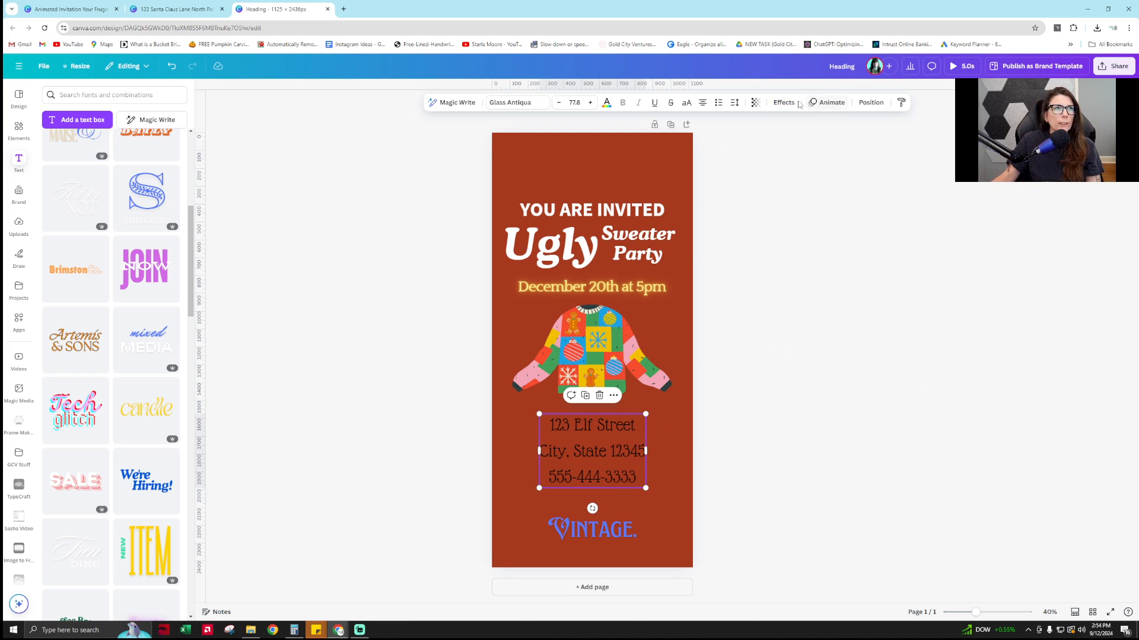
click(735, 104)
drag(720, 172, 702, 179)
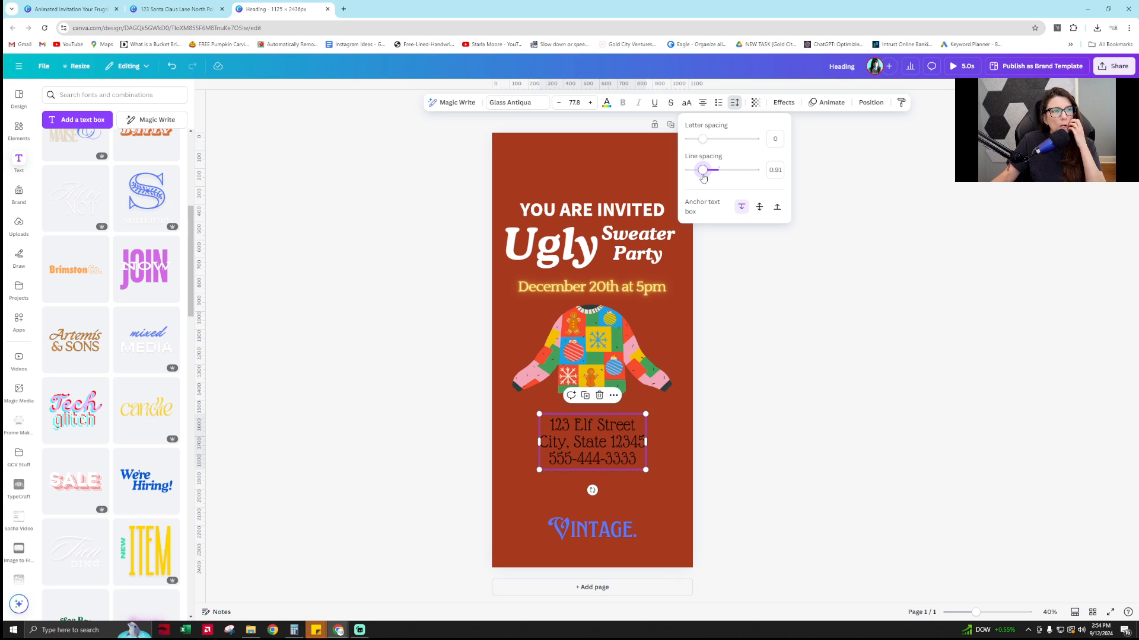
drag(705, 177, 705, 178)
click(808, 435)
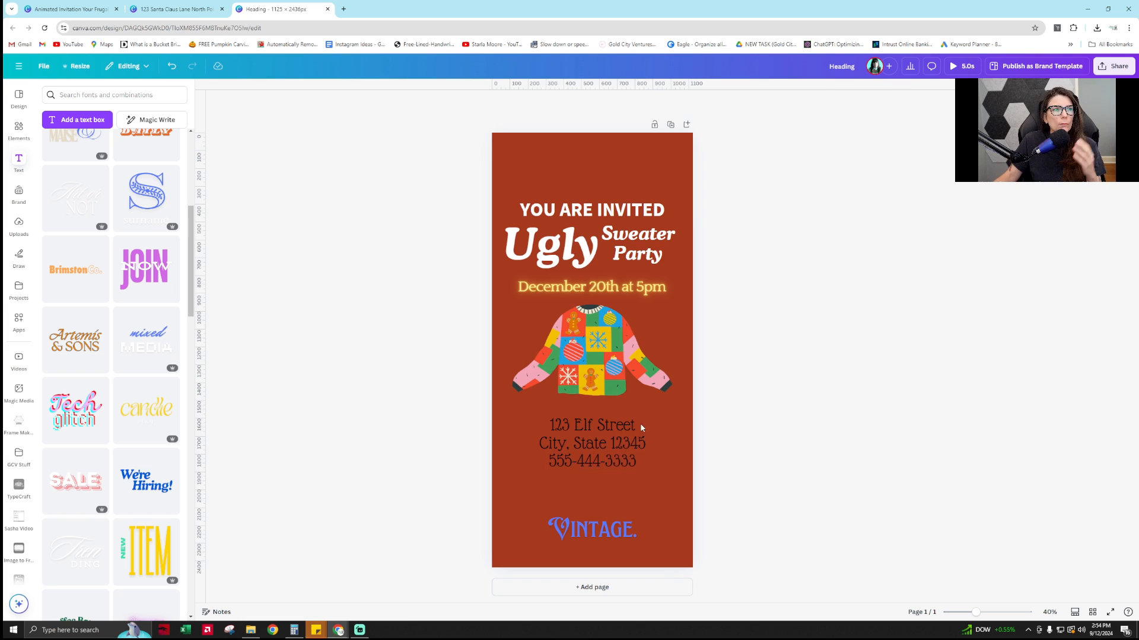
Move the address text up closer to the sweater and colour it white
drag(641, 427, 641, 417)
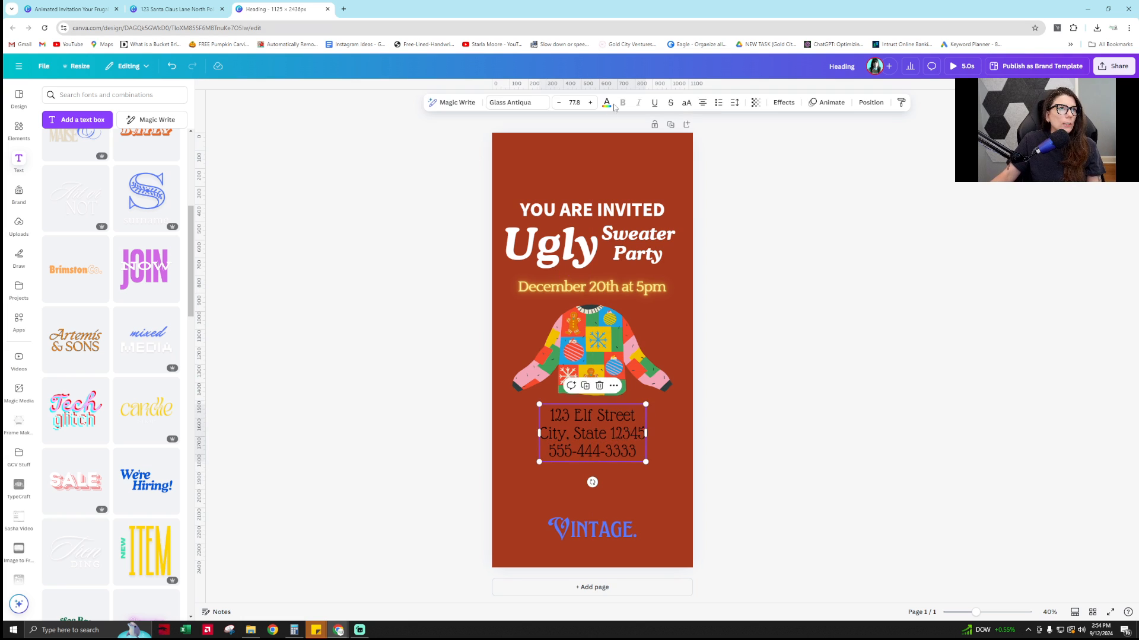
click(606, 102)
click(166, 166)
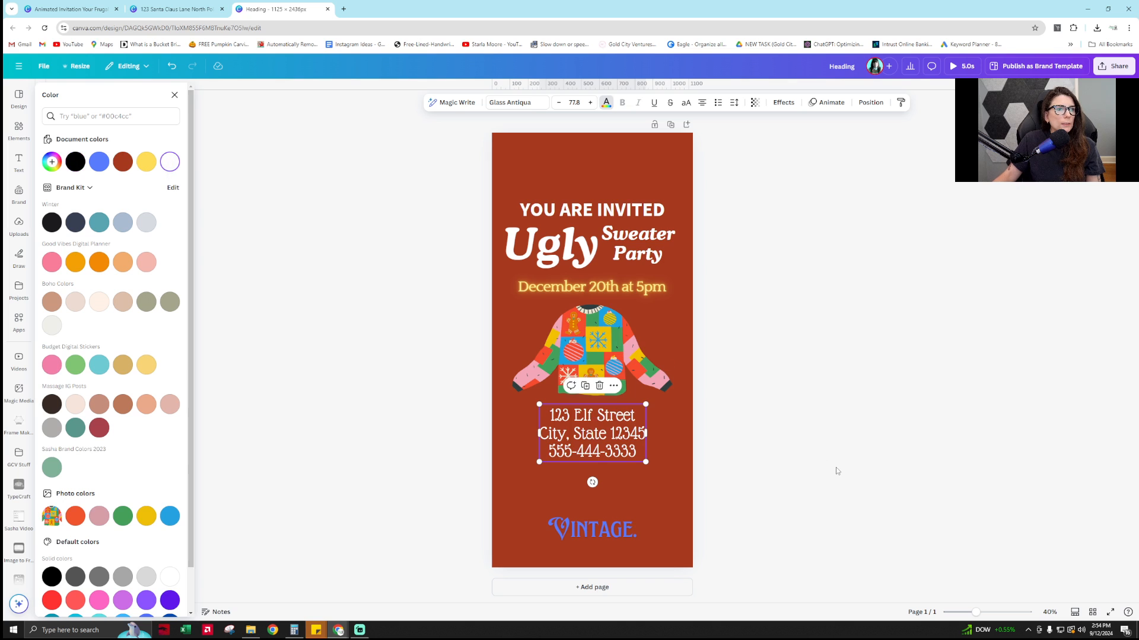
Replace the "Vintage." text with "Refreshments & Prizes" and scale it down to about size 74.5 so it fits on one line
click(568, 539)
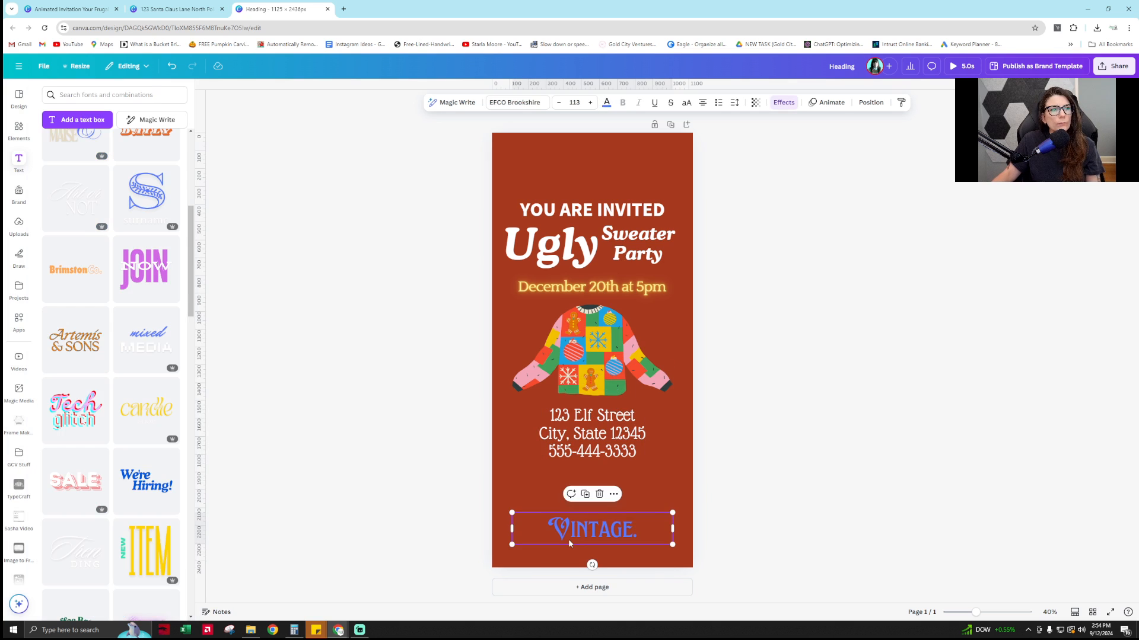
double_click(627, 525)
text(Refres)
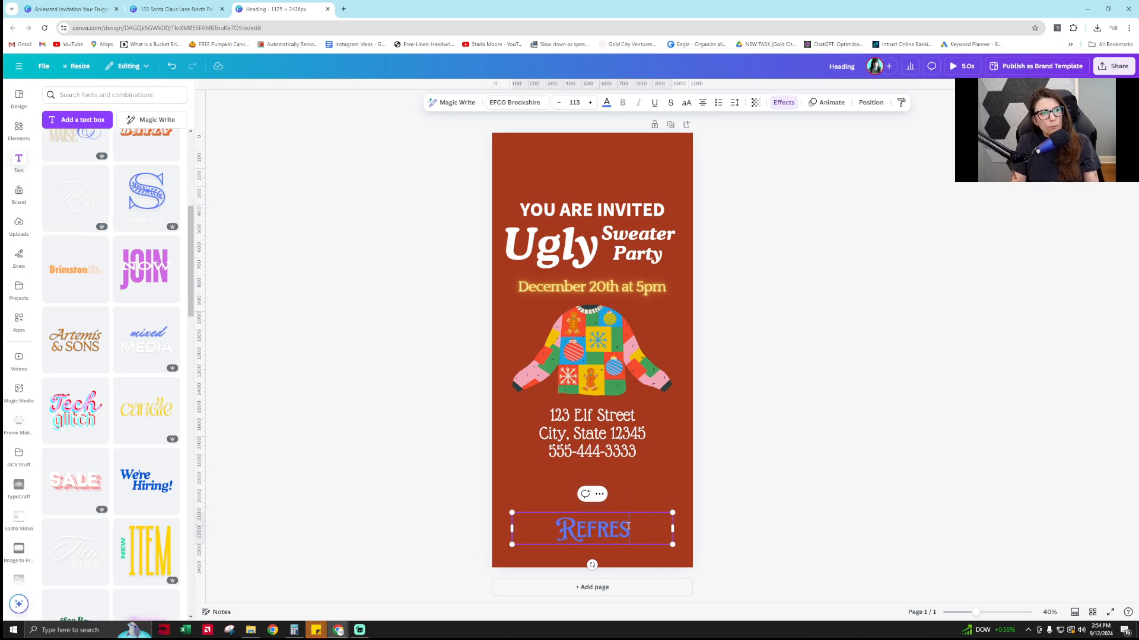
text(hments)
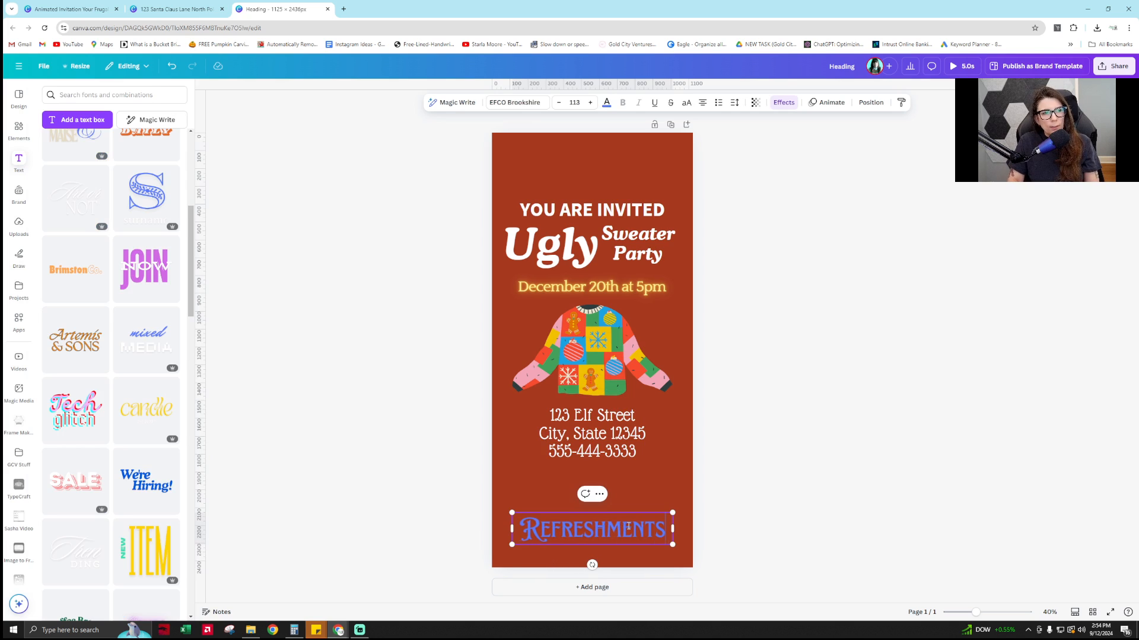
text( & Prizes)
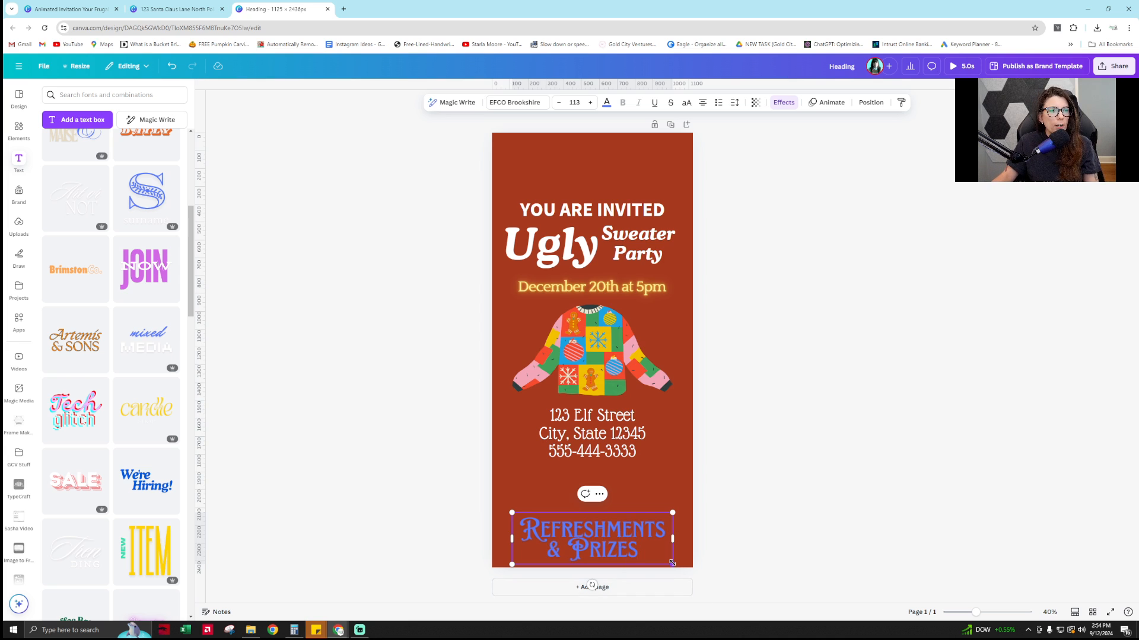
drag(672, 563, 672, 533)
Change the colour of the "Refreshments & Prizes" text to the document's yellow, #ffde59
click(607, 104)
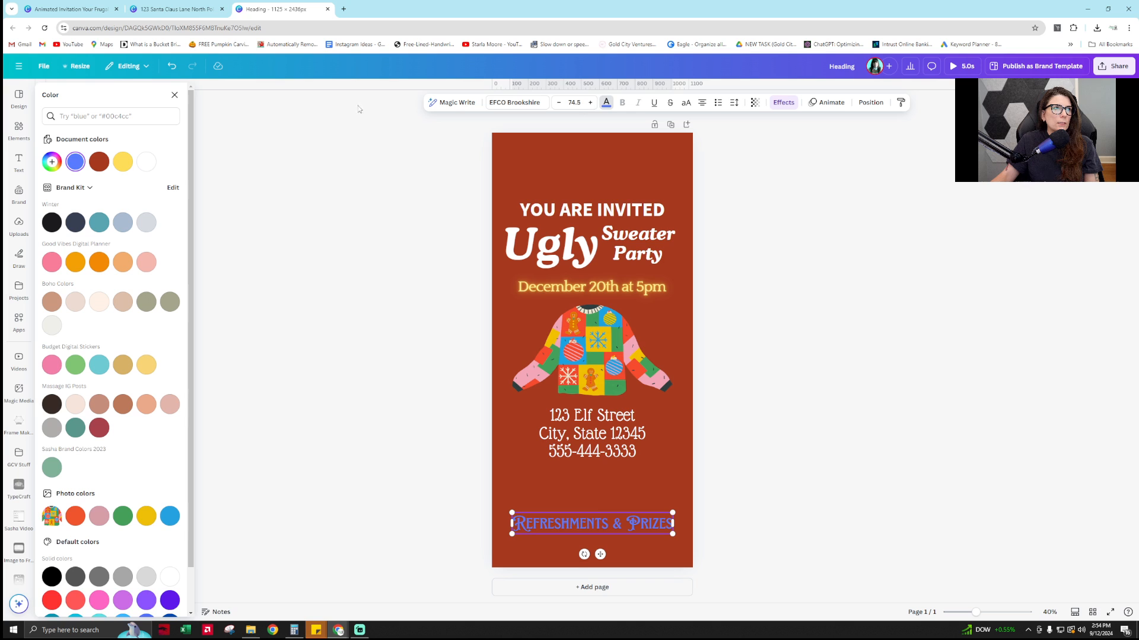
click(123, 162)
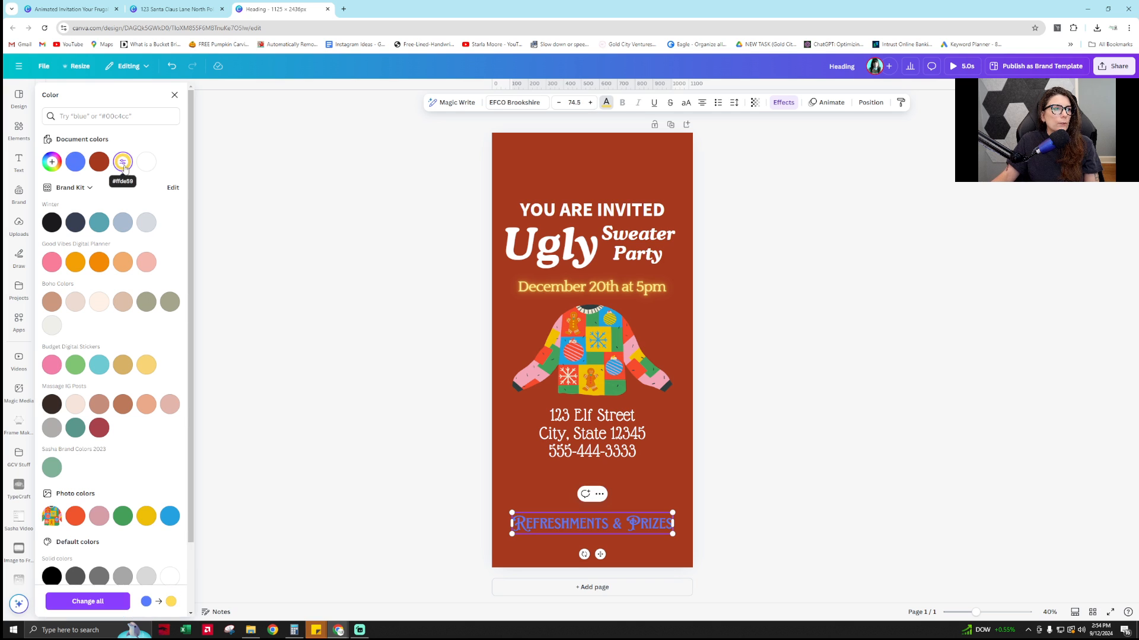
double_click(616, 526)
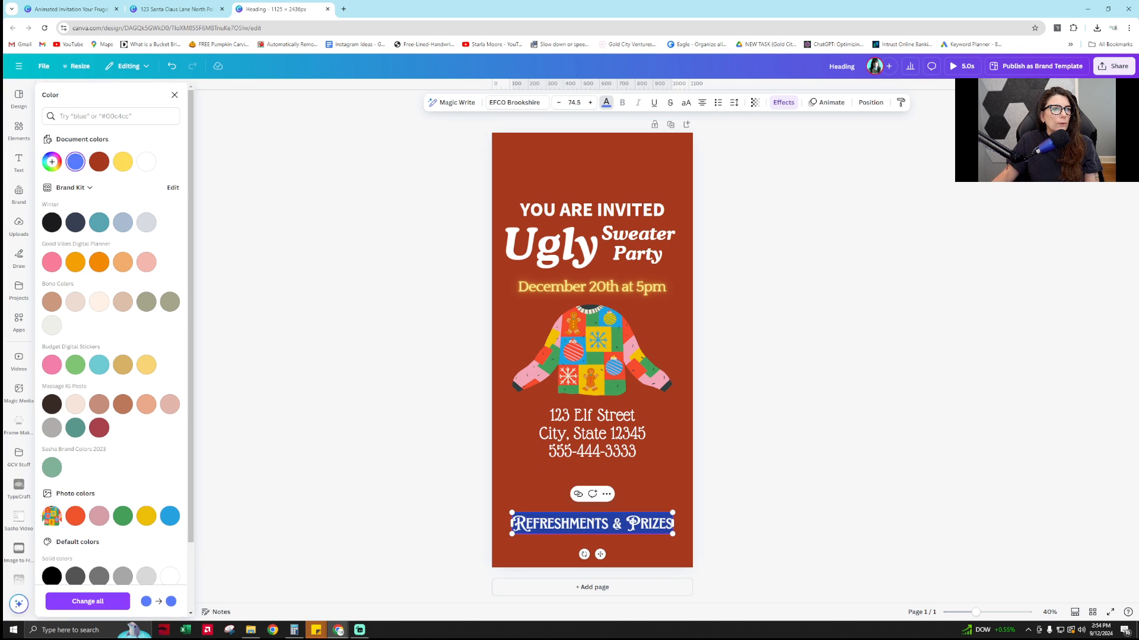
click(608, 107)
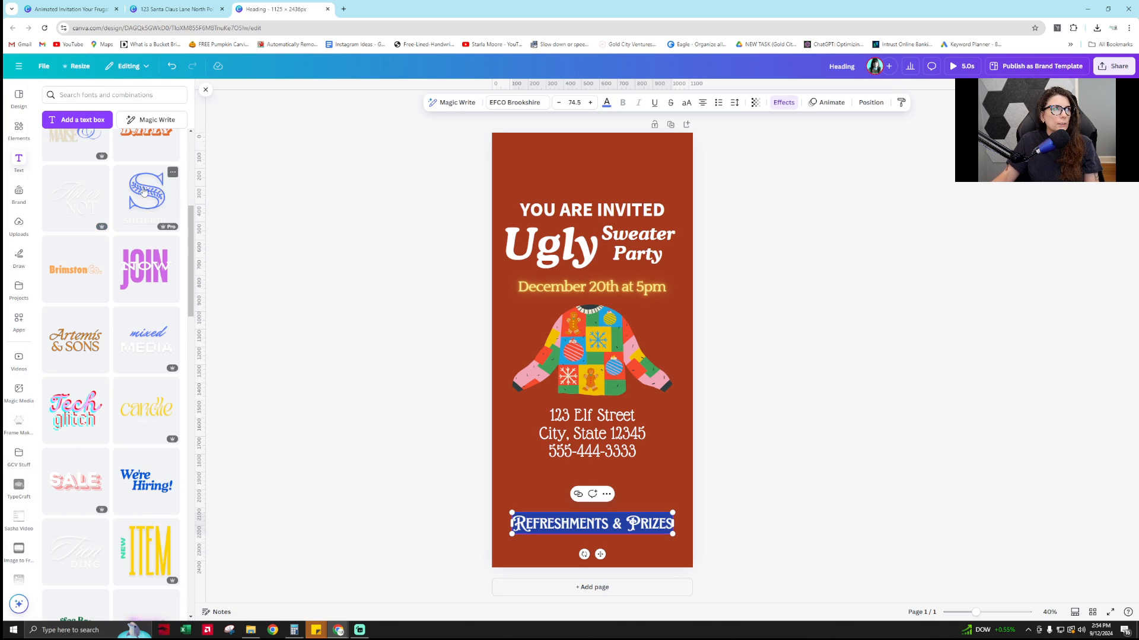
click(606, 103)
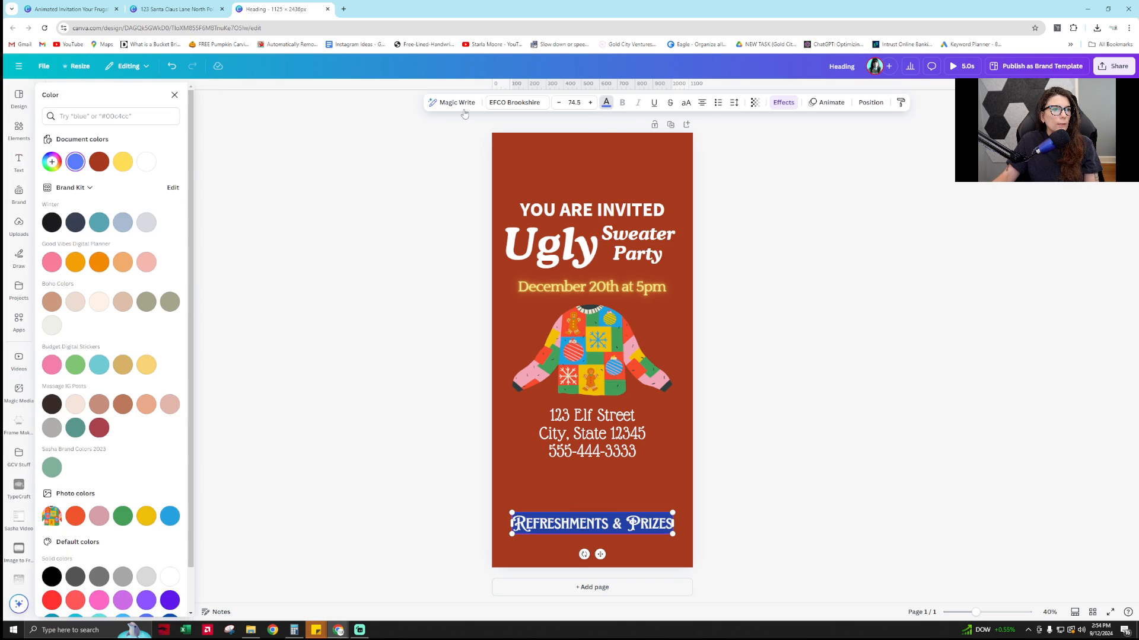
click(127, 169)
click(821, 384)
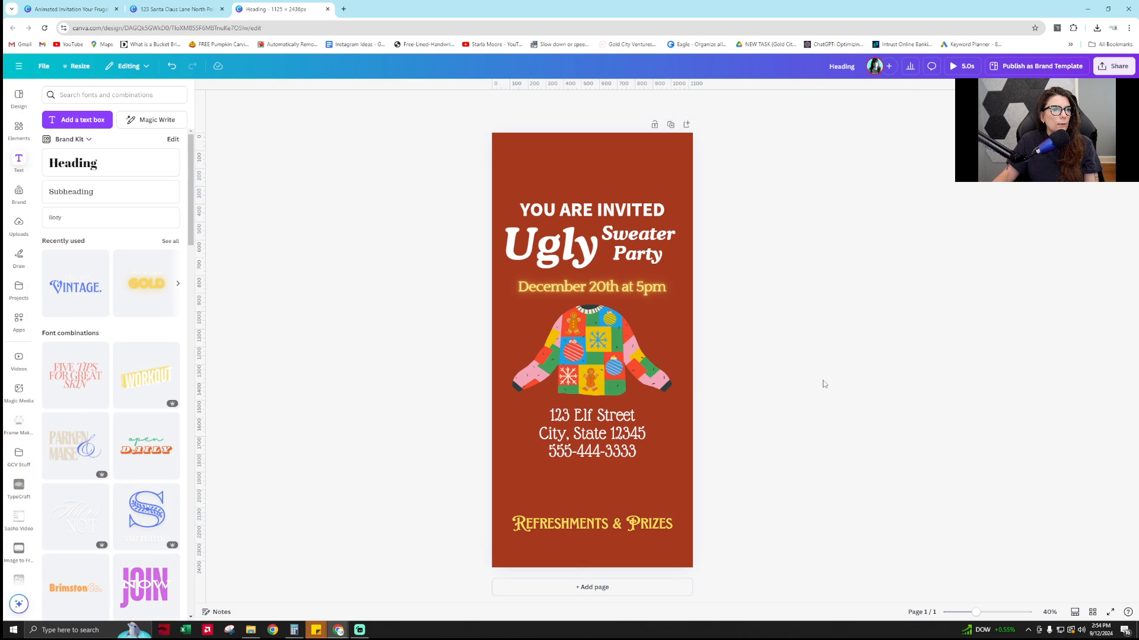
Compare the "Refreshments & Prizes" text with the date line, then examine the gold "Prizes & Refreshments" banner in the sample invitation
click(653, 536)
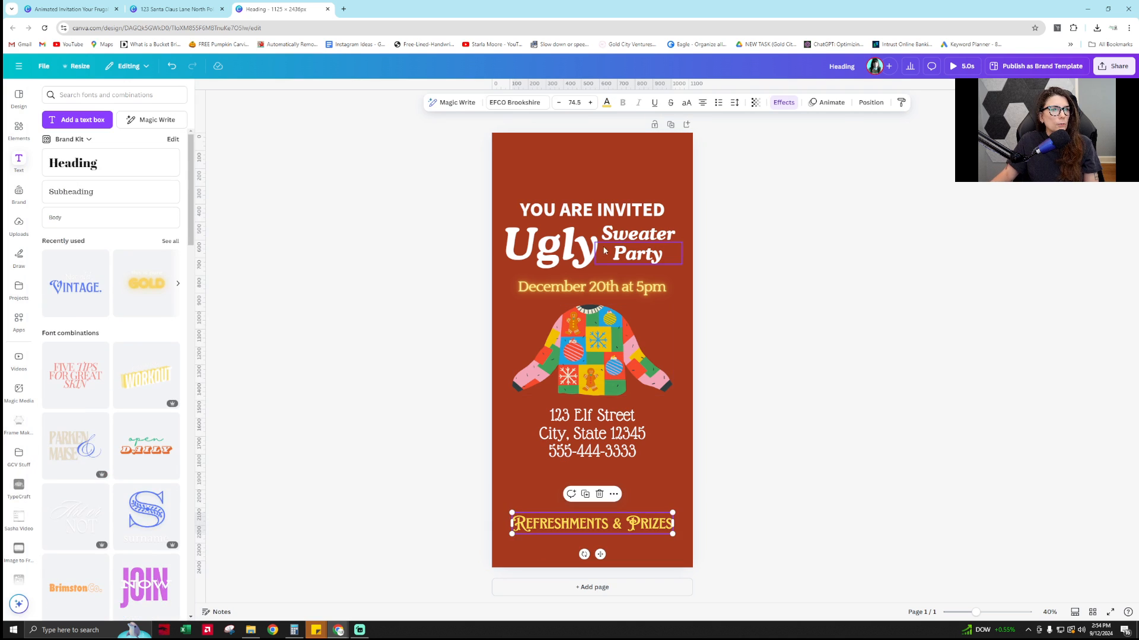
click(611, 288)
click(636, 534)
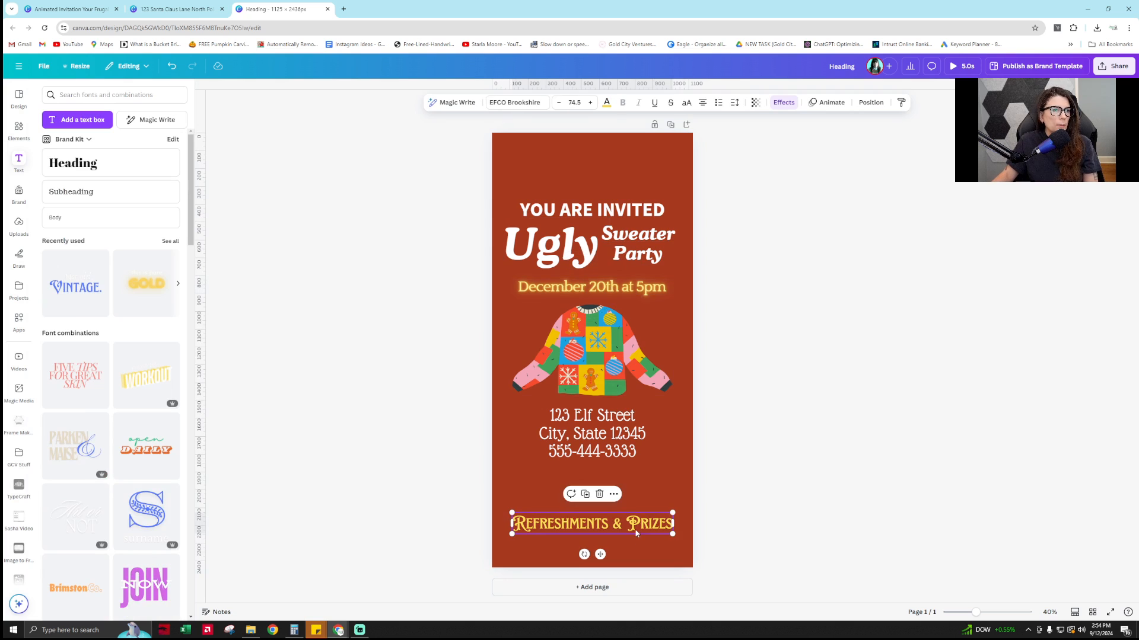
click(208, 3)
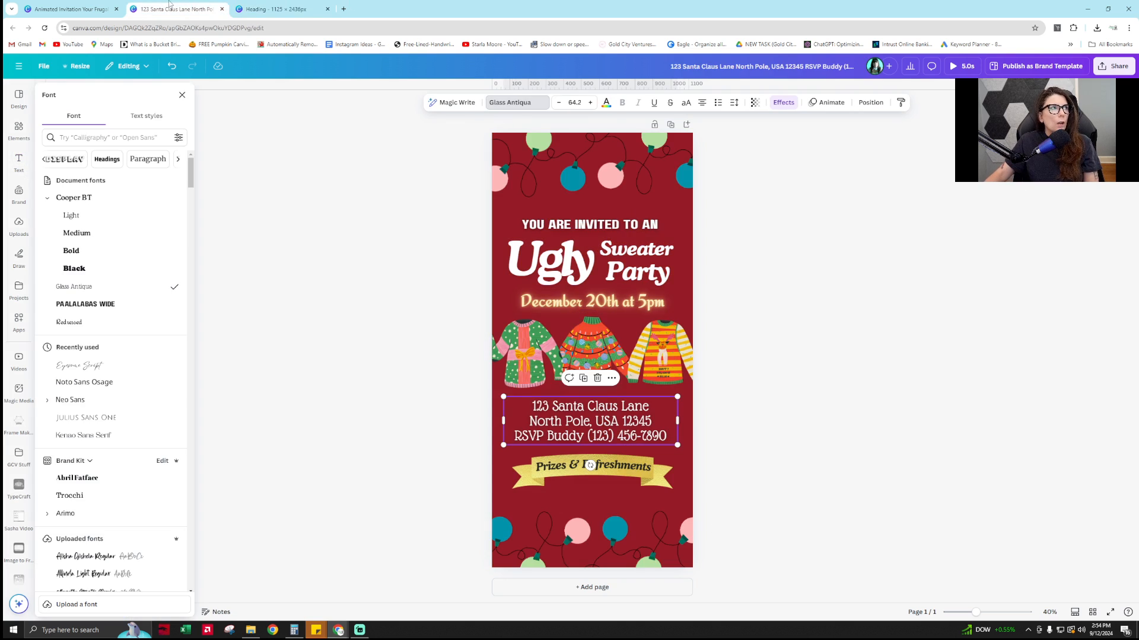
click(658, 475)
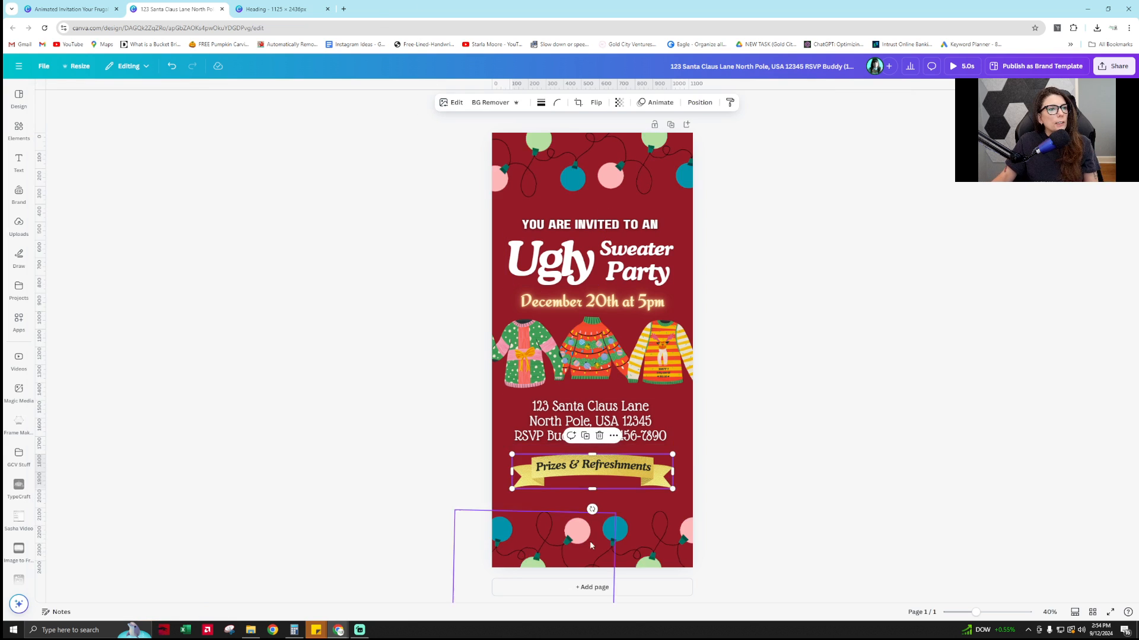
Back in the new invitation, move the "Refreshments & Prizes" text up closer to the address and colour it black
click(590, 467)
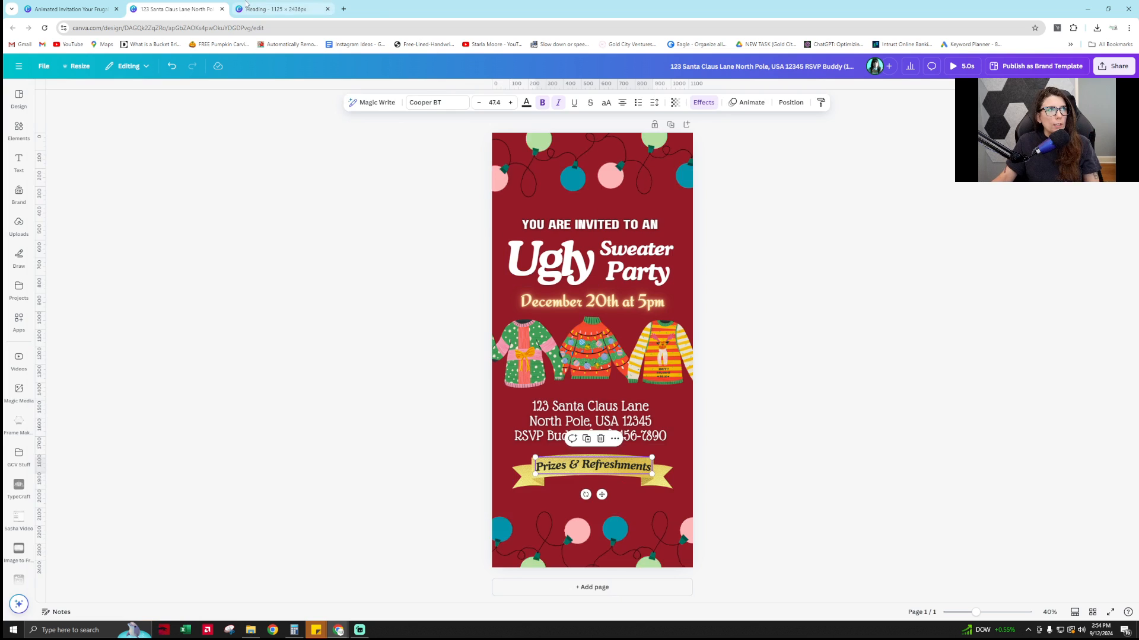
click(284, 8)
click(828, 438)
drag(617, 523, 617, 491)
click(843, 489)
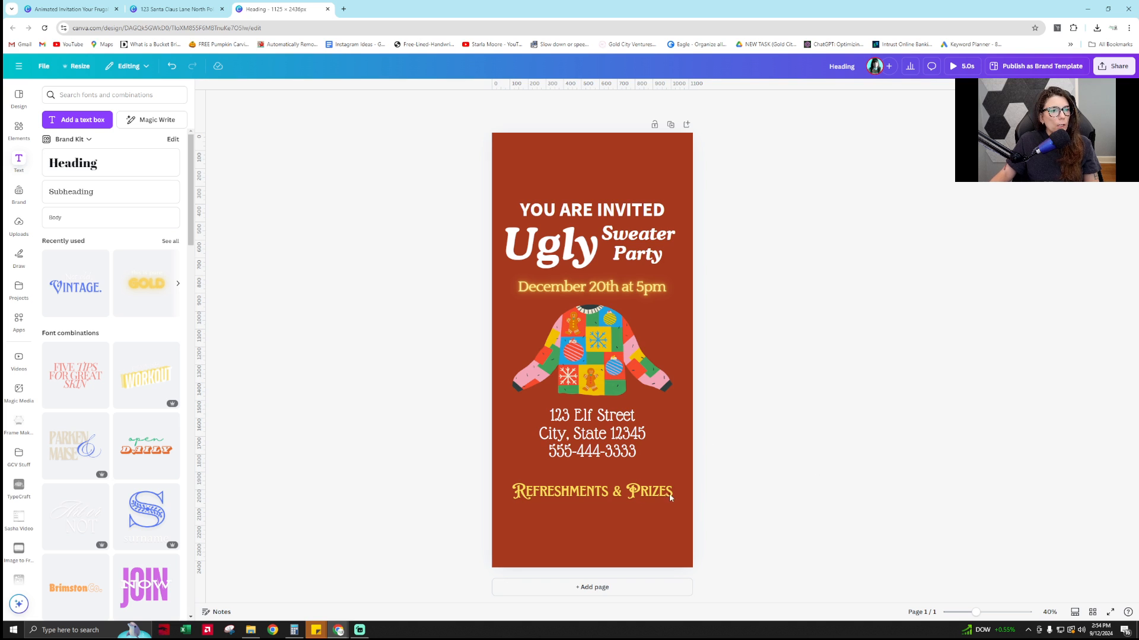
click(650, 499)
click(606, 102)
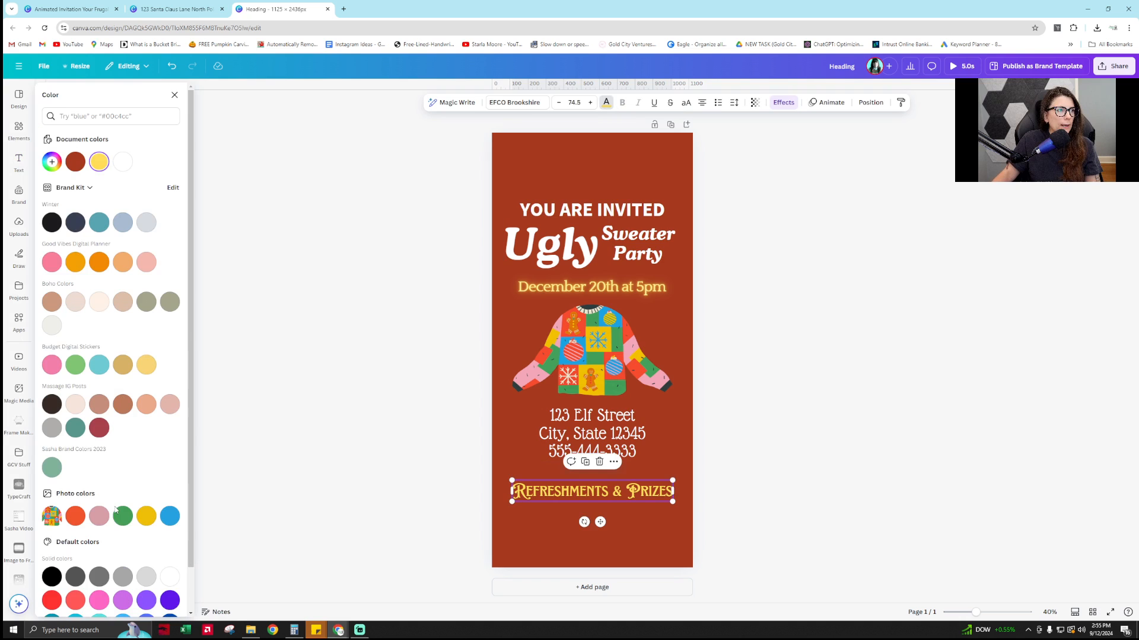
click(52, 576)
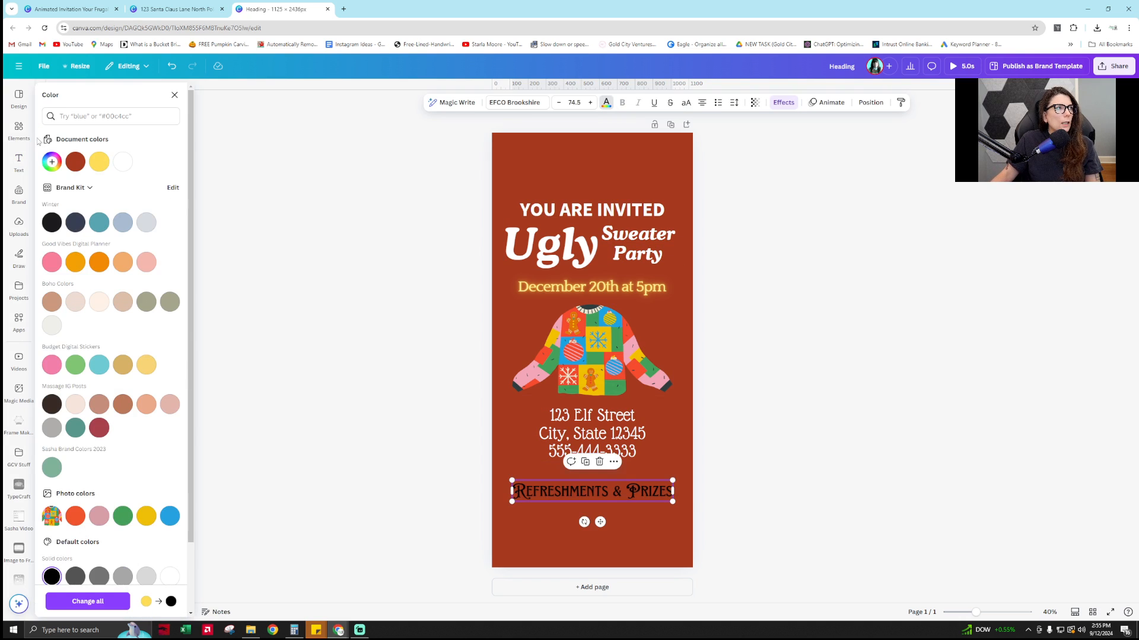
Search the elements for "banner" and limit the results to free graphics
click(18, 129)
click(111, 94)
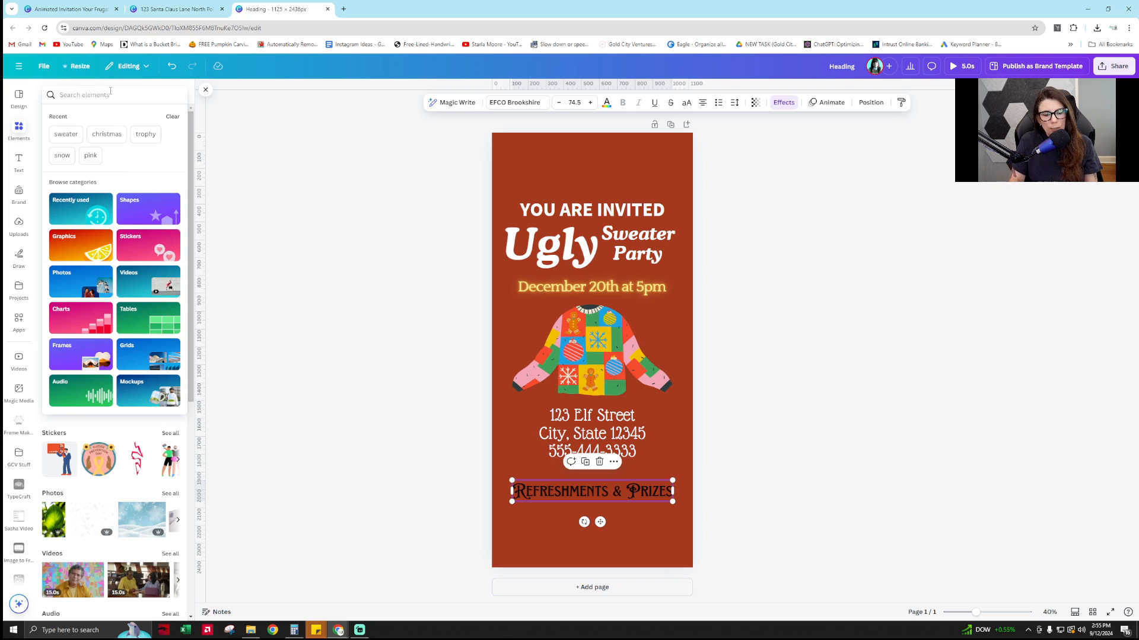
text(banner)
key(Return)
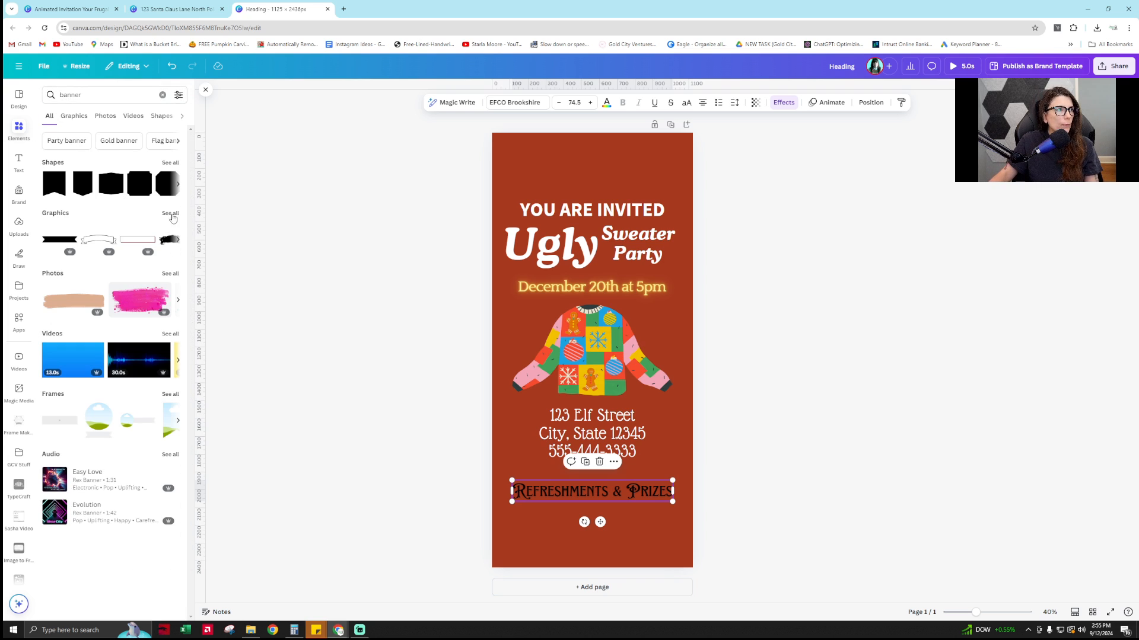
click(171, 214)
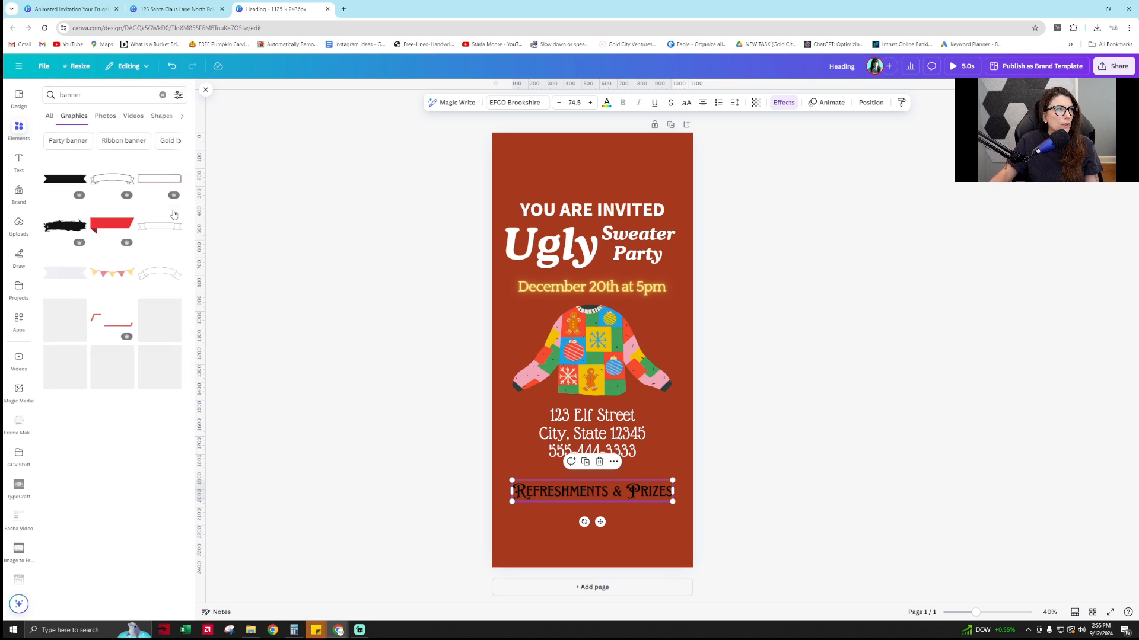
click(178, 95)
click(65, 300)
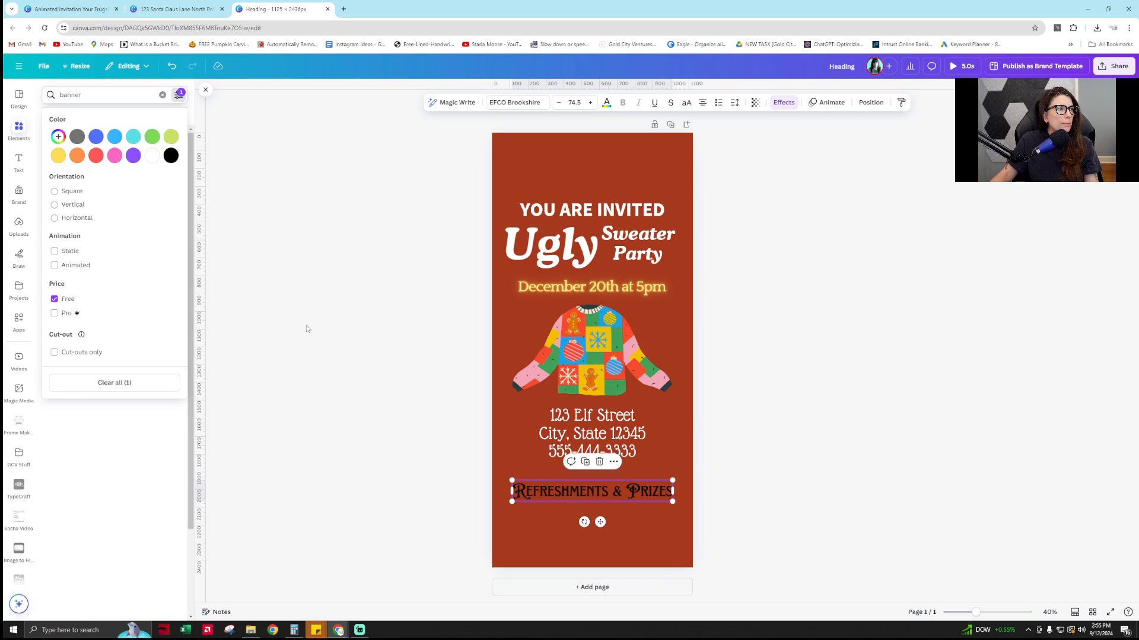
click(191, 493)
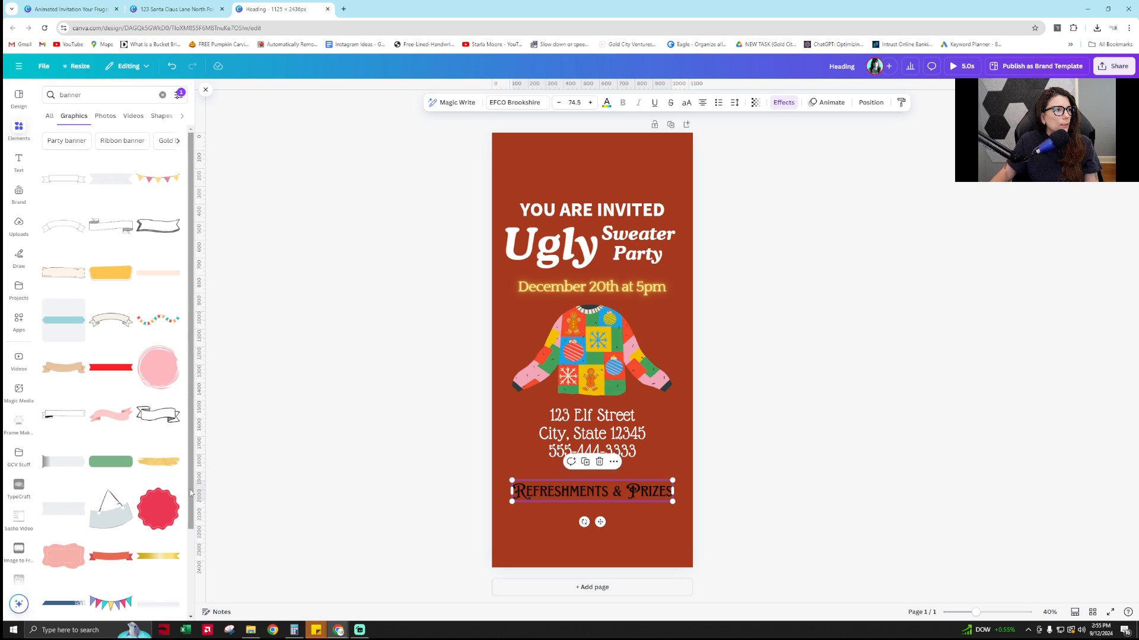
Add the cream curved ribbon banner, enlarge it and place it at the "Refreshments & Prizes" text
click(111, 320)
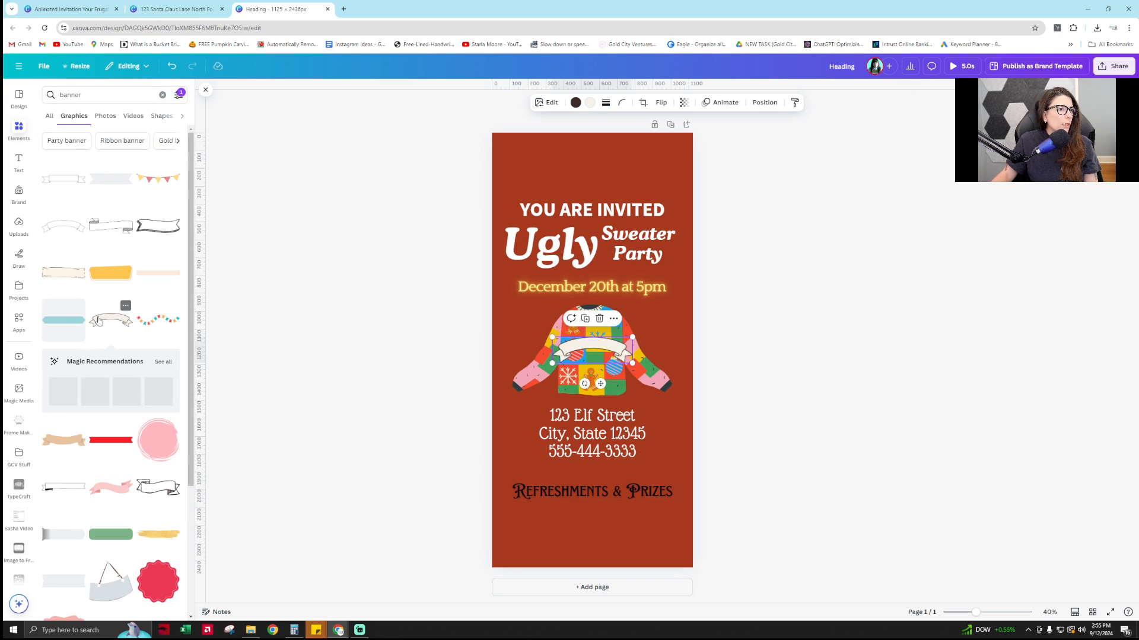
drag(552, 362, 482, 386)
drag(590, 368, 635, 503)
Try the flat gold gradient ribbon from the banner results on the invitation and remove it
scroll(52, 443, down, 3)
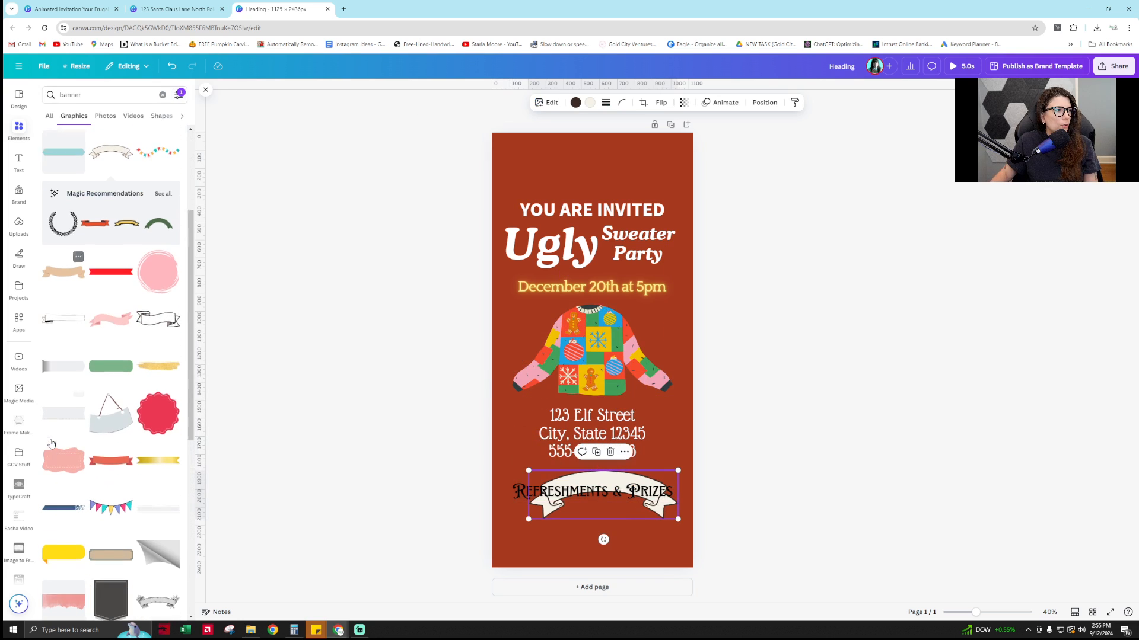
scroll(52, 444, down, 3)
click(160, 273)
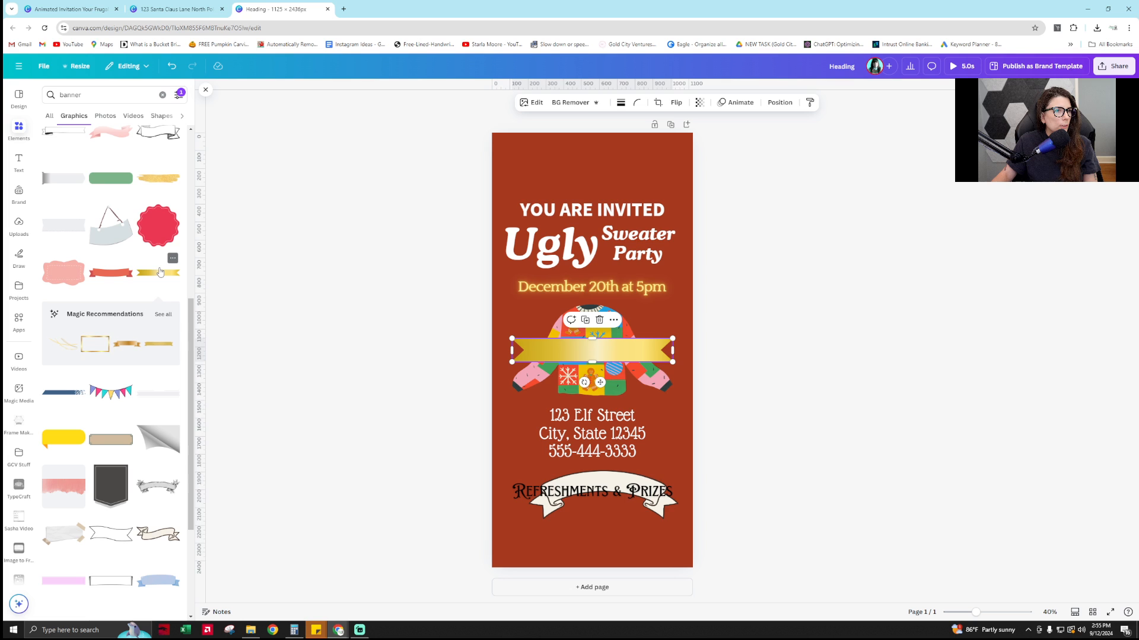
key(Delete)
Add the curved gold foil ribbon banner to the invitation and delete the cream ribbon
scroll(100, 518, down, 5)
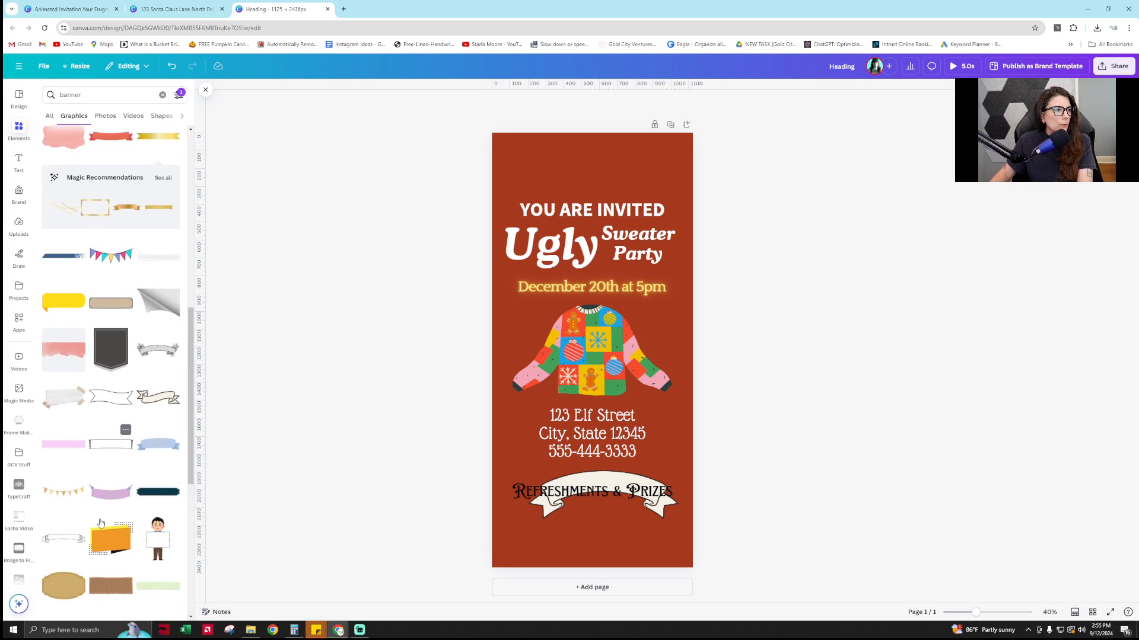
scroll(100, 518, down, 4)
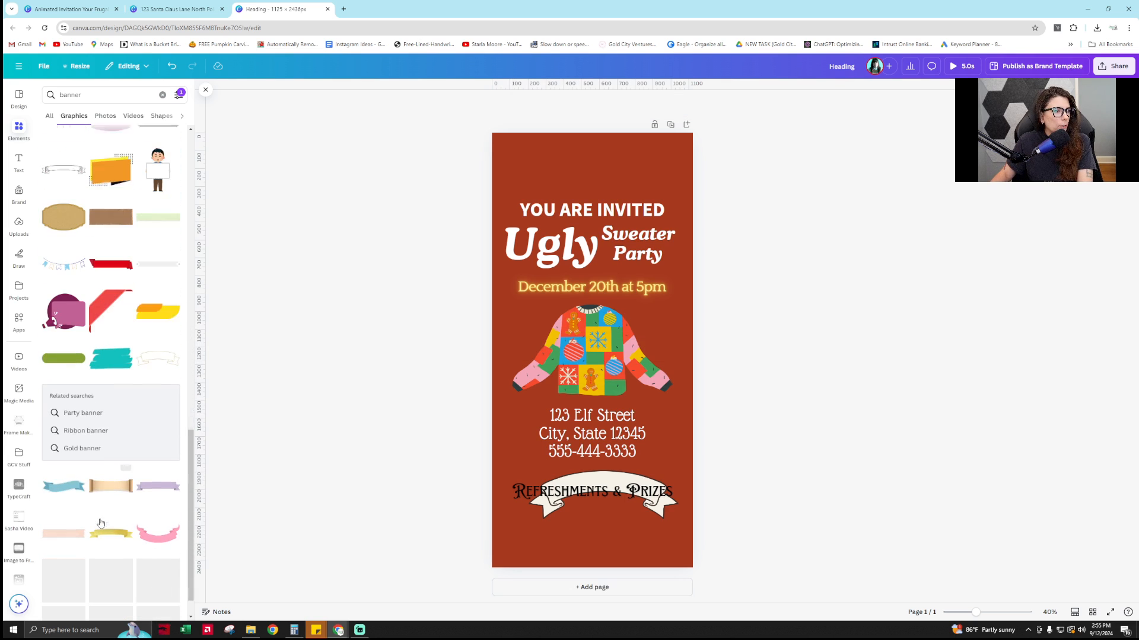
click(111, 506)
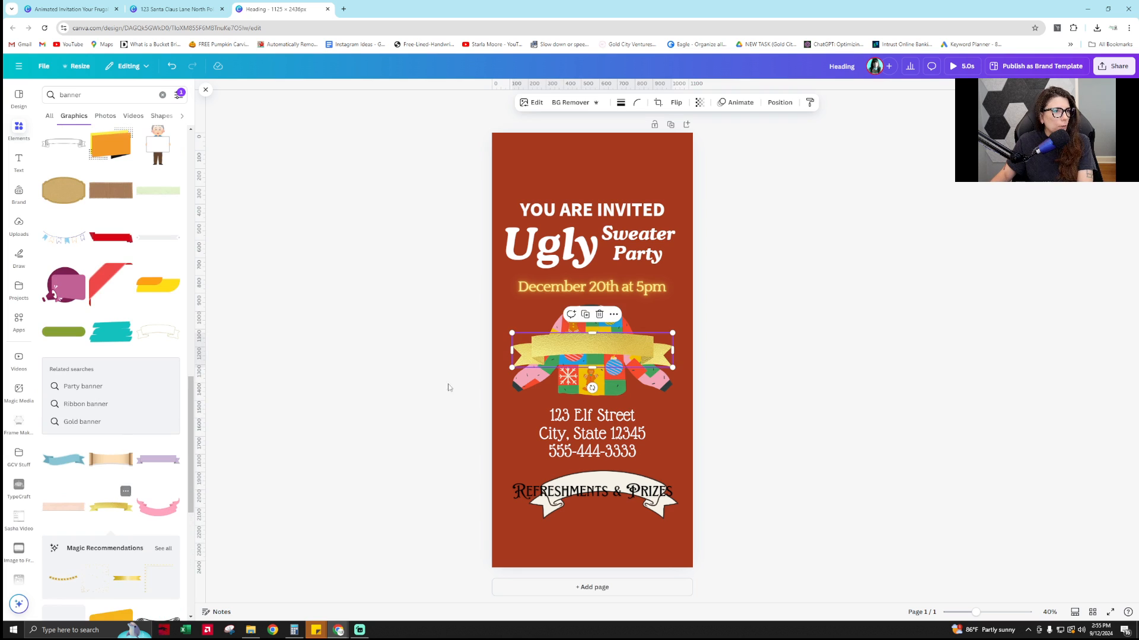
drag(602, 353, 602, 407)
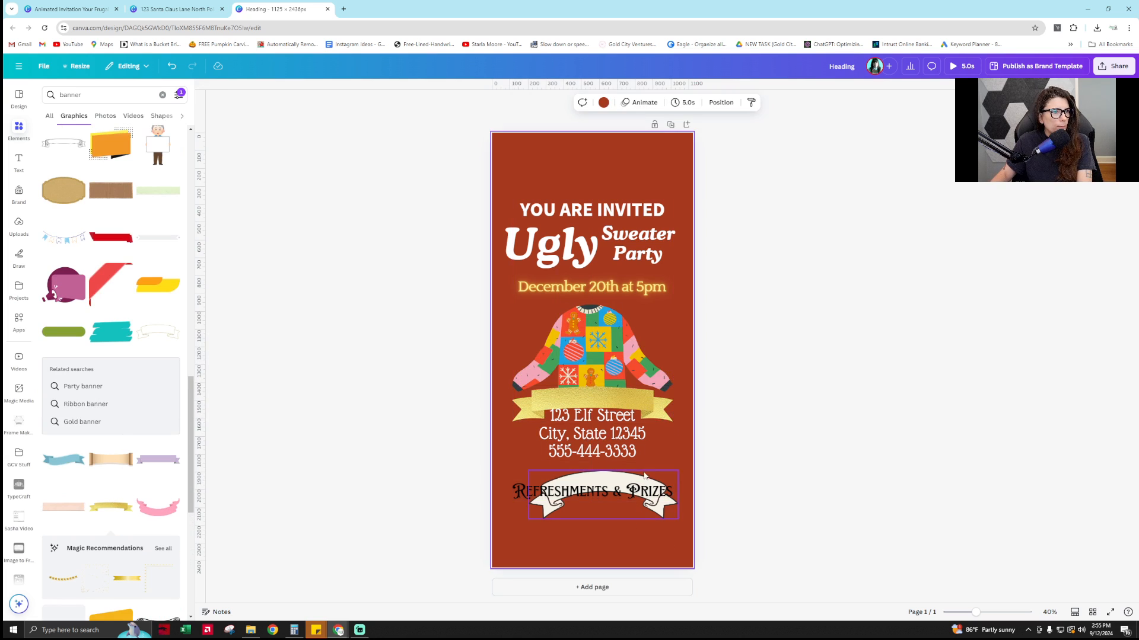
click(599, 510)
key(Delete)
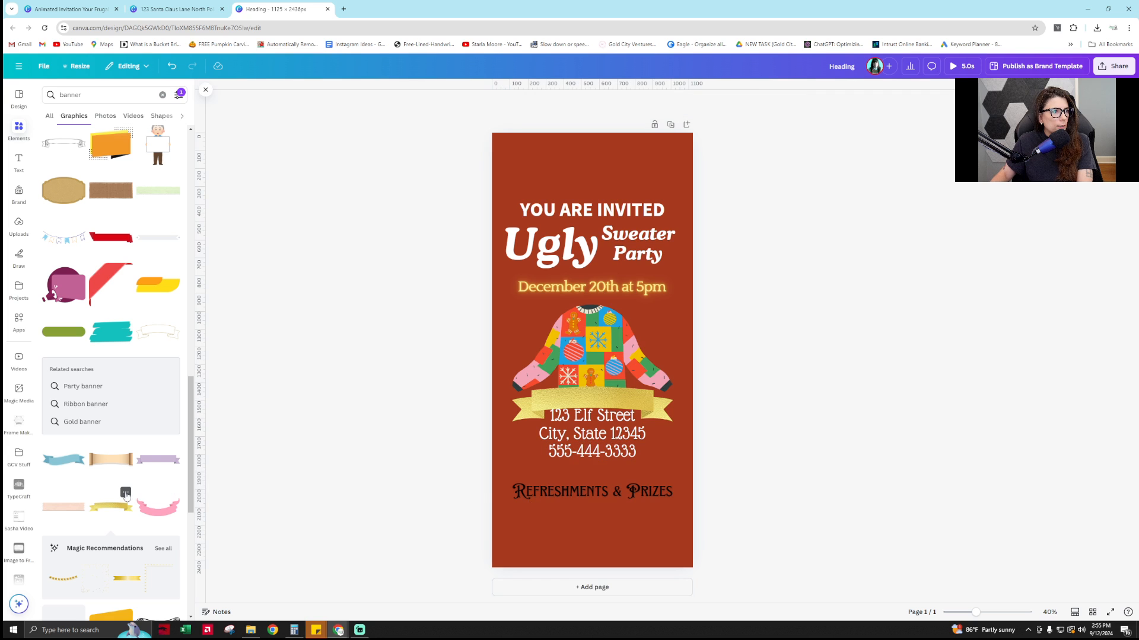
Check the gold ribbon's graphic details and move the ribbon down behind the "Refreshments & Prizes" text
click(125, 493)
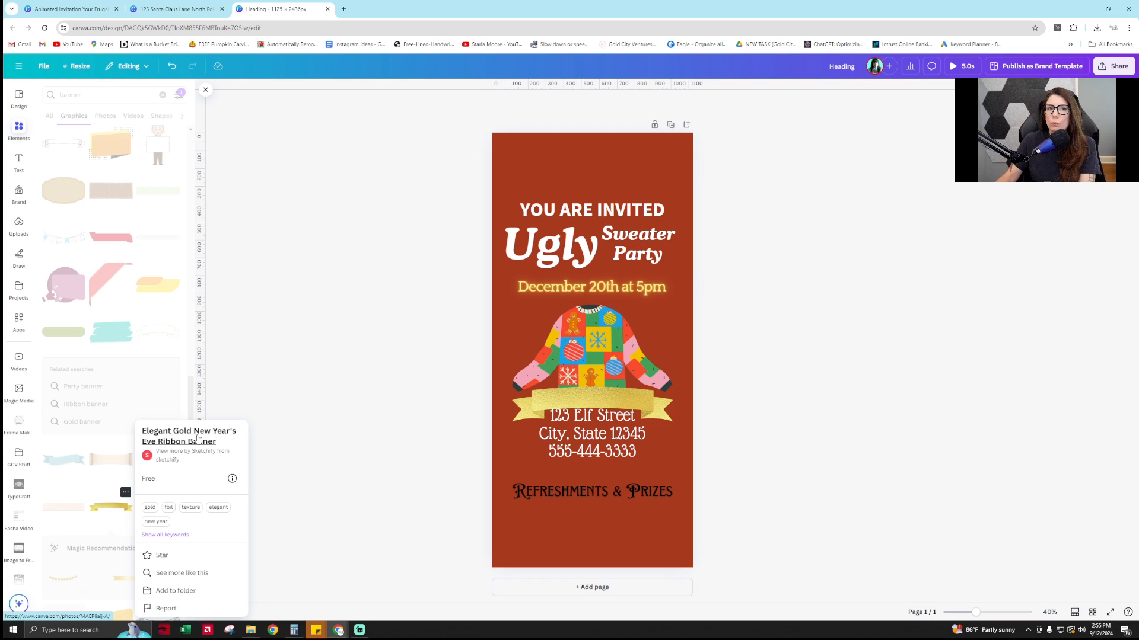
click(755, 415)
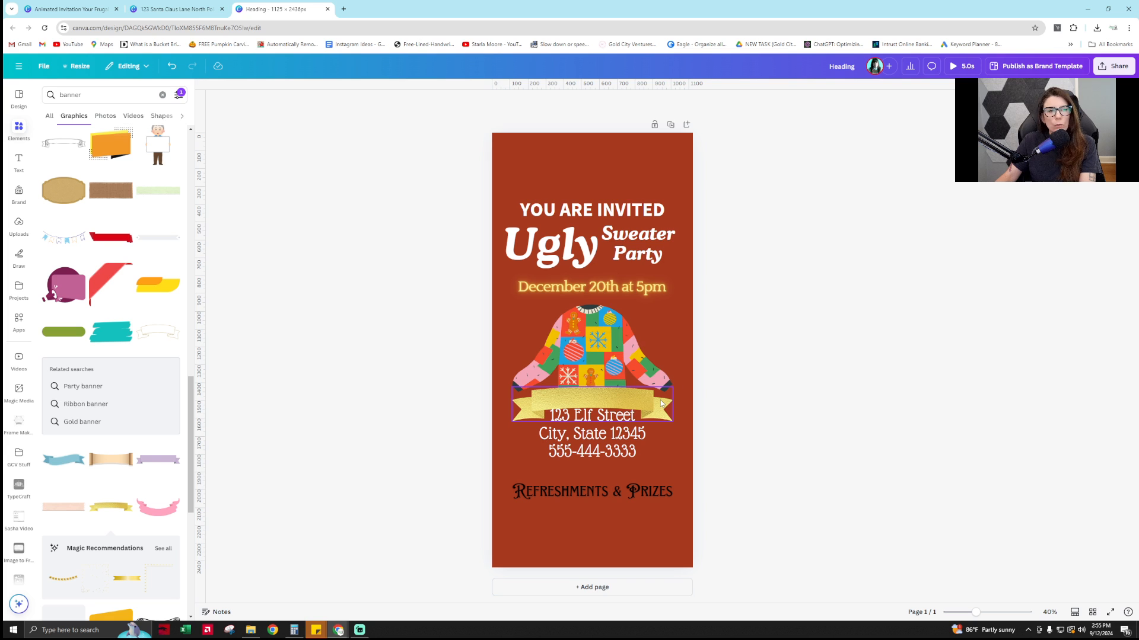
drag(661, 404, 659, 484)
Apply the Curve shape to the "Refreshments & Prizes" text with a curve value of 13
click(612, 497)
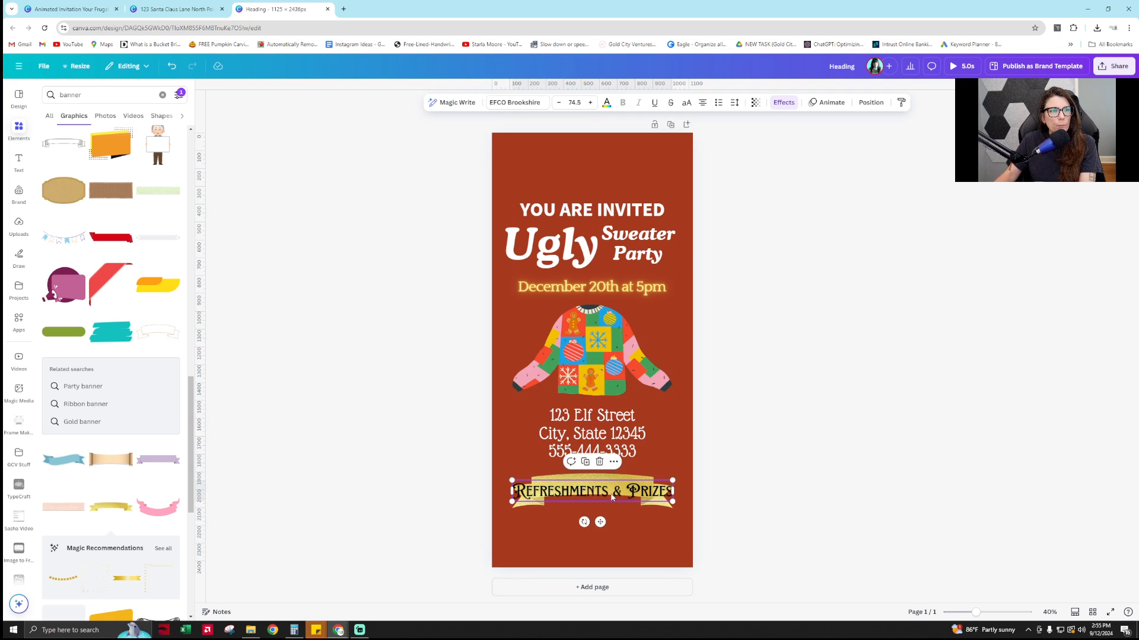
click(783, 104)
click(121, 451)
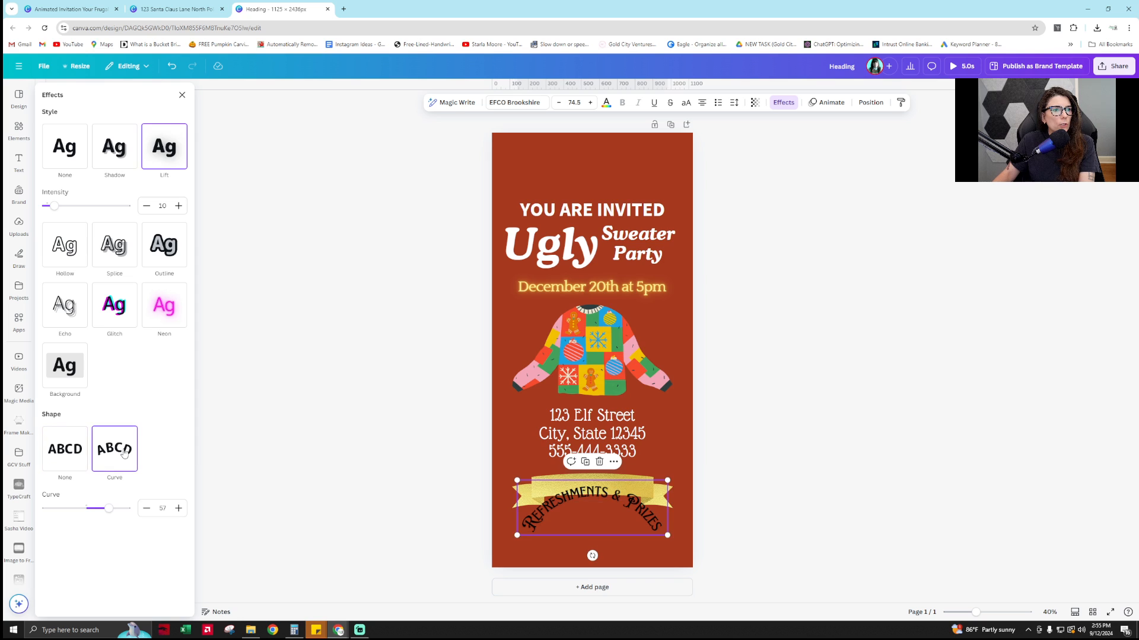
drag(108, 509, 92, 515)
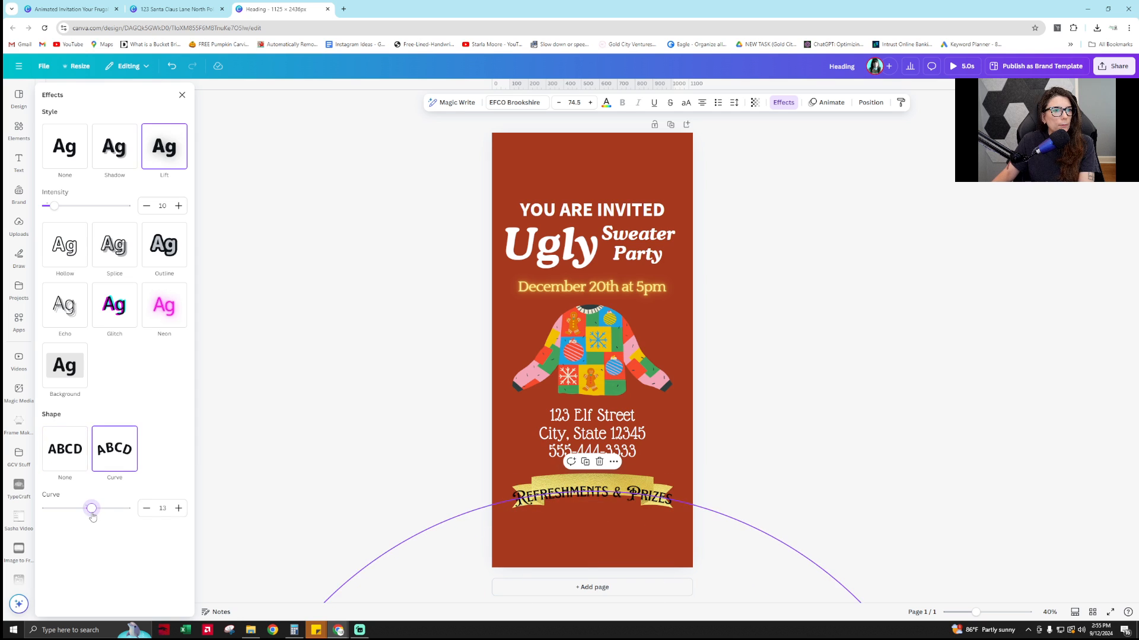
Scale the curved text down to about size 52.3 to fit on the gold ribbon, and shift both slightly up
drag(673, 510, 641, 486)
click(783, 496)
click(815, 481)
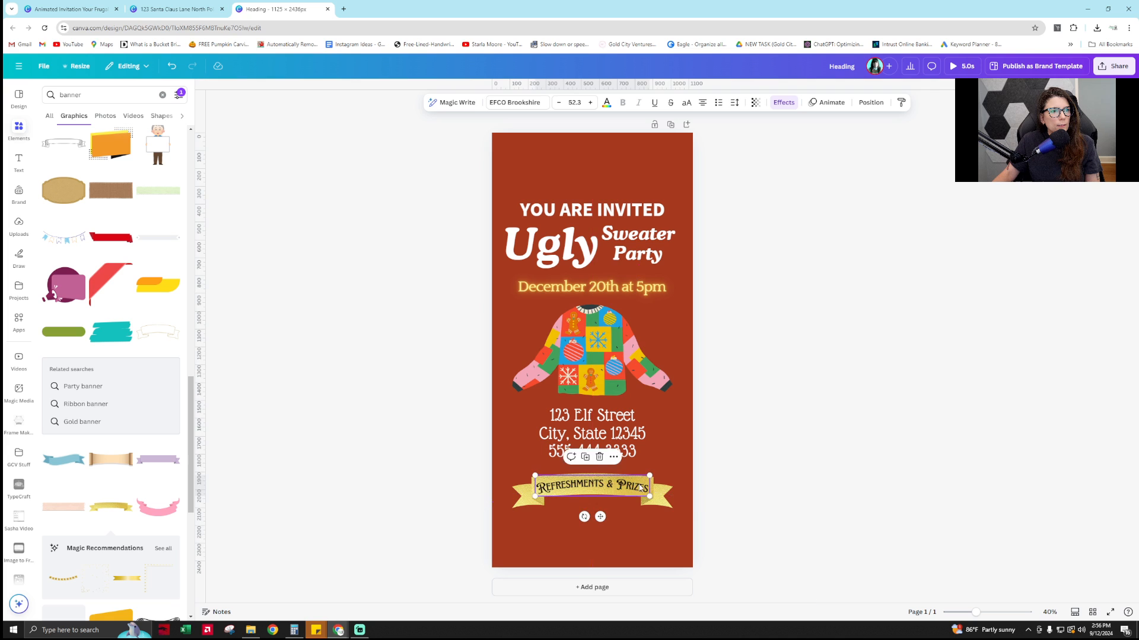
click(798, 490)
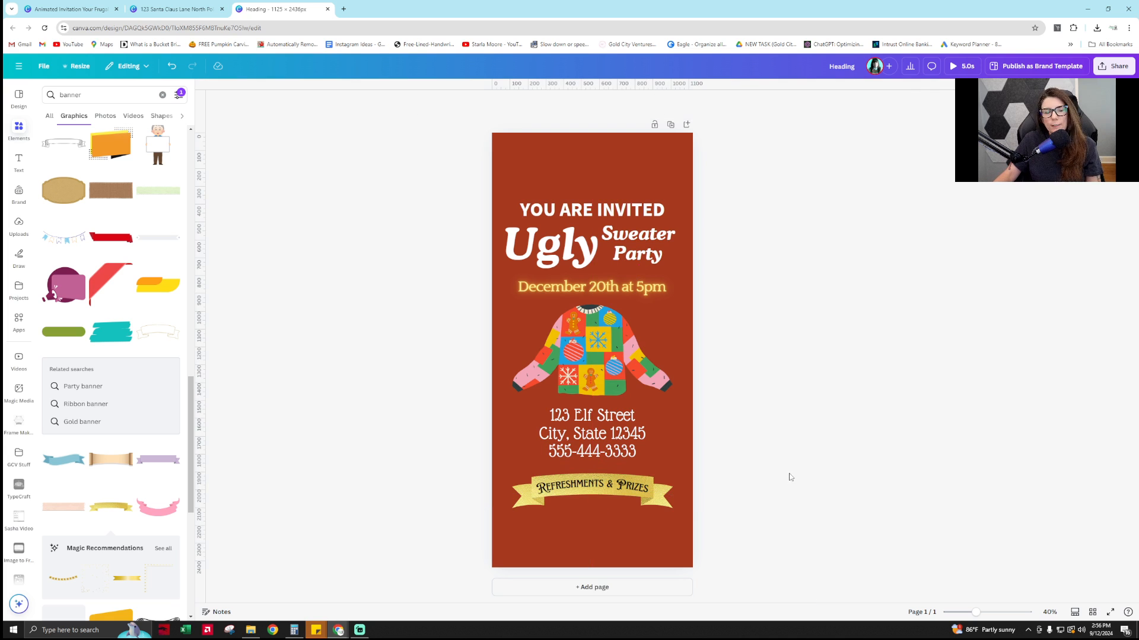
drag(583, 491, 581, 483)
click(844, 493)
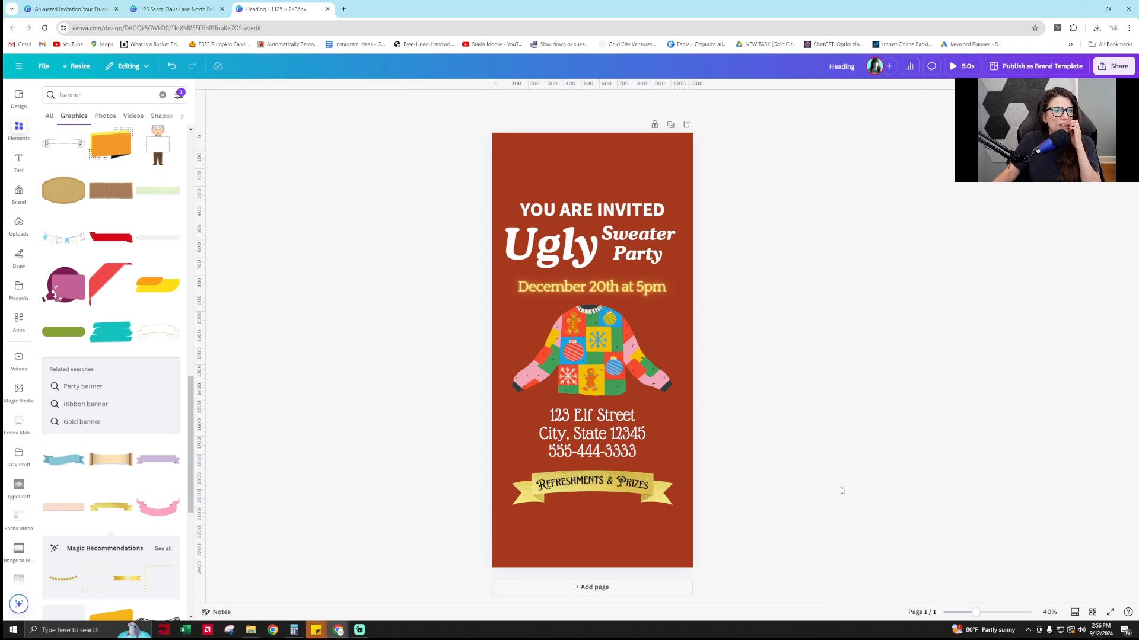
Select all the invitation's text and graphics and nudge them together slightly up on the page
click(604, 441)
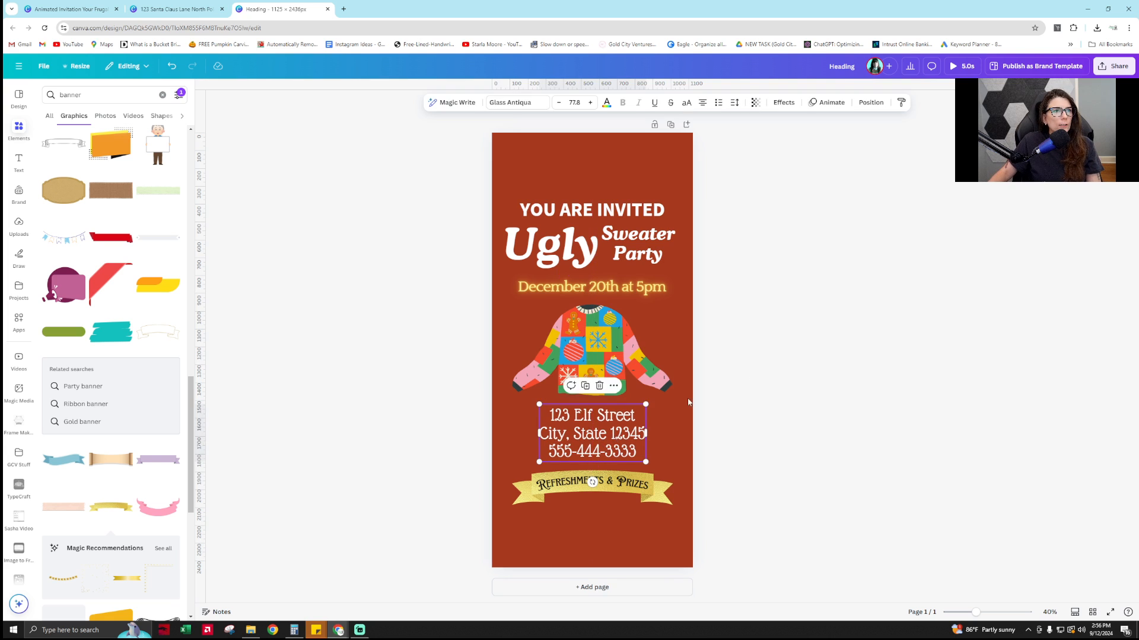
click(775, 279)
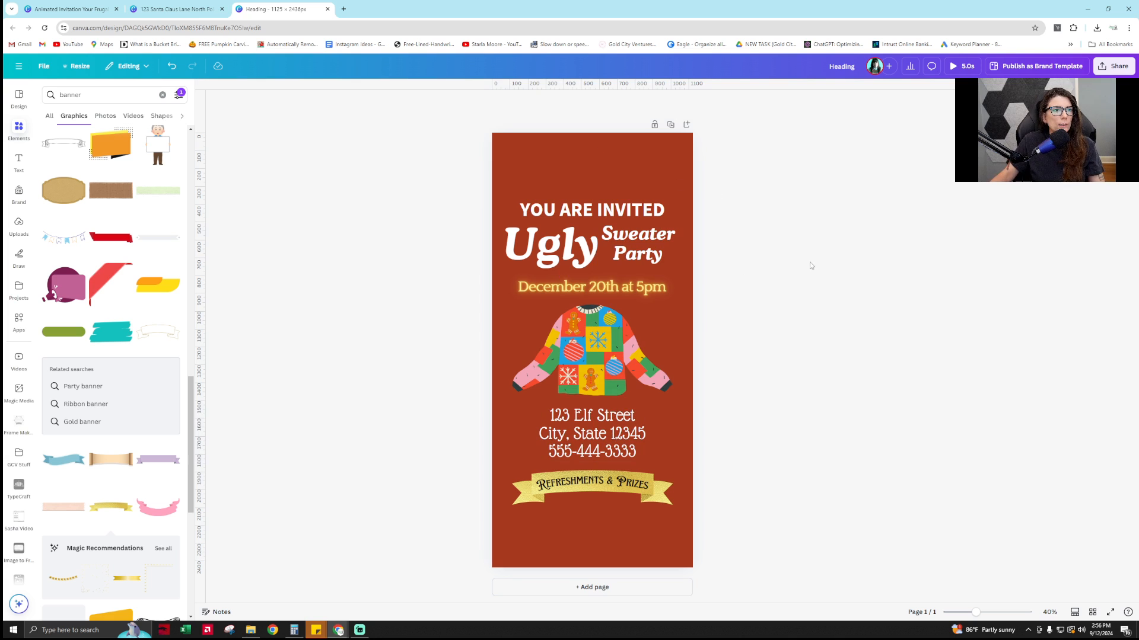
drag(765, 561, 498, 158)
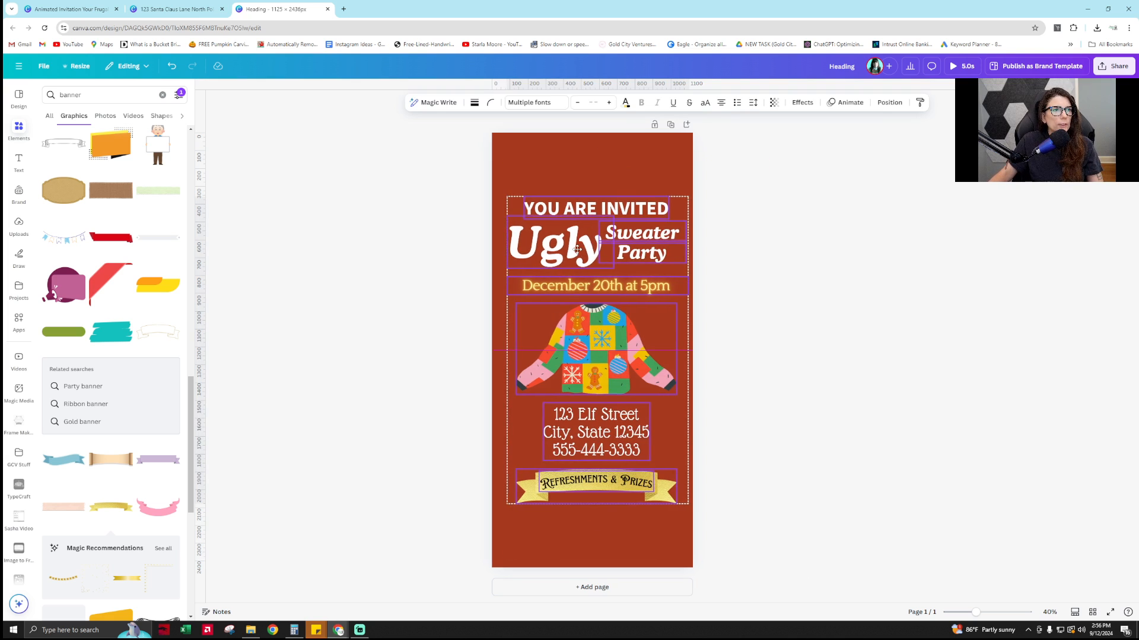
drag(577, 249, 574, 248)
click(829, 281)
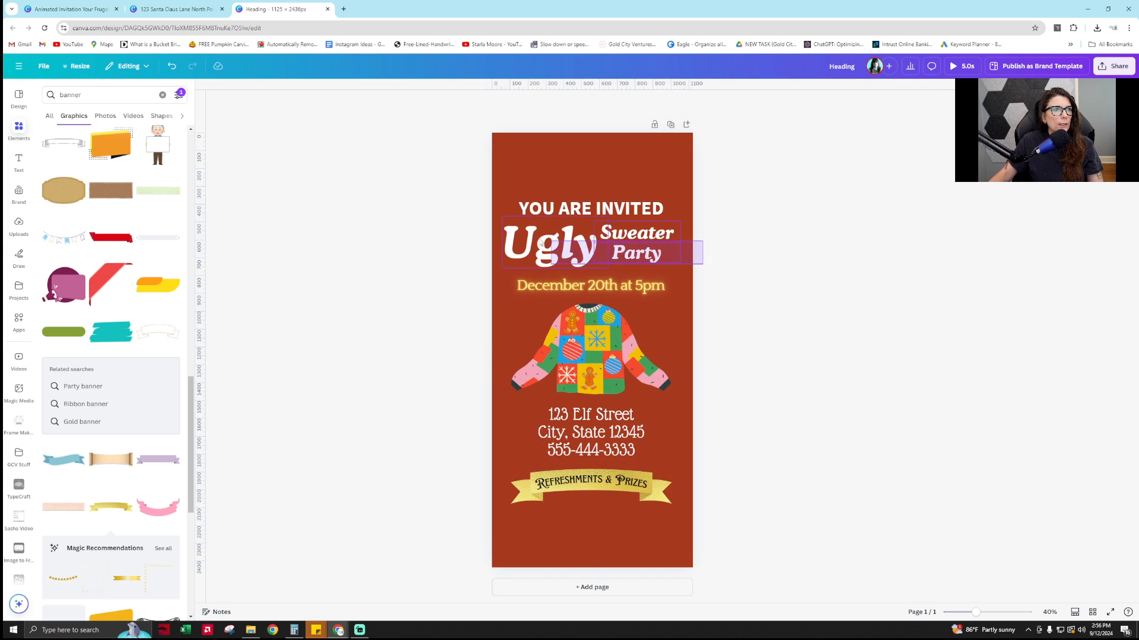
Scale the "Ugly Sweater Party" title down slightly, with "Ugly" at about size 174, and centre it on the page
click(682, 246)
drag(505, 219, 511, 222)
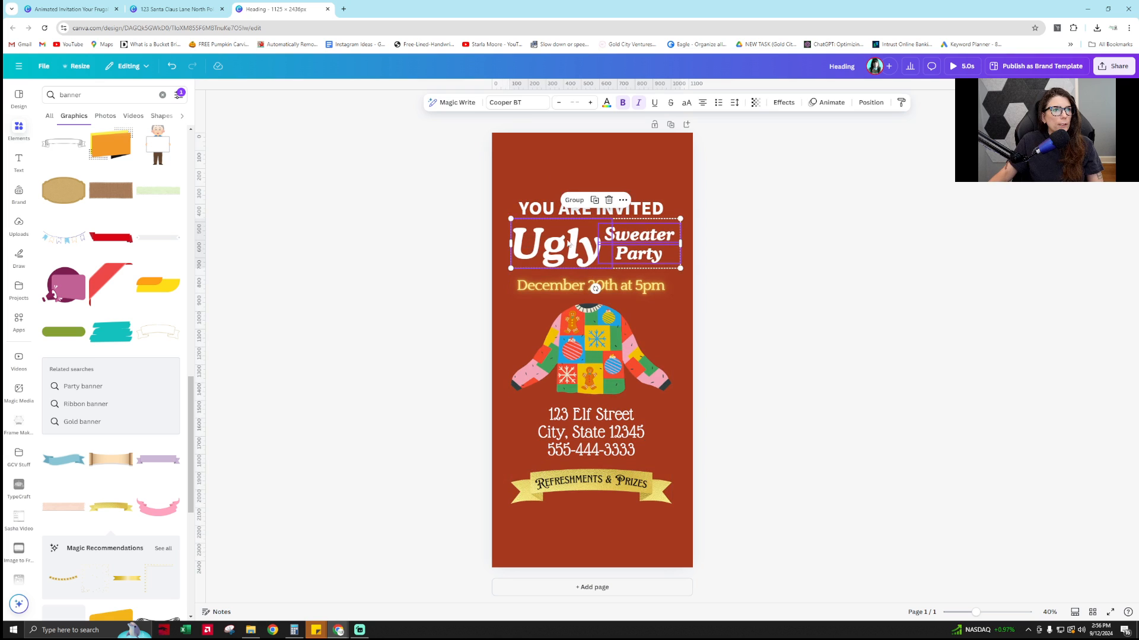
drag(573, 244, 570, 242)
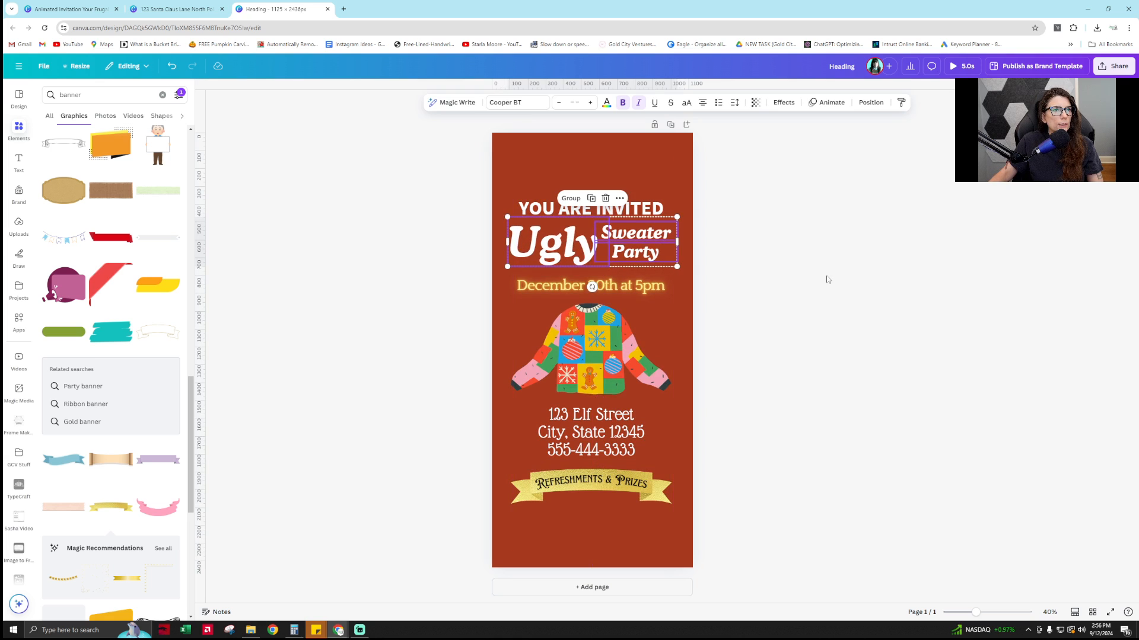
click(827, 280)
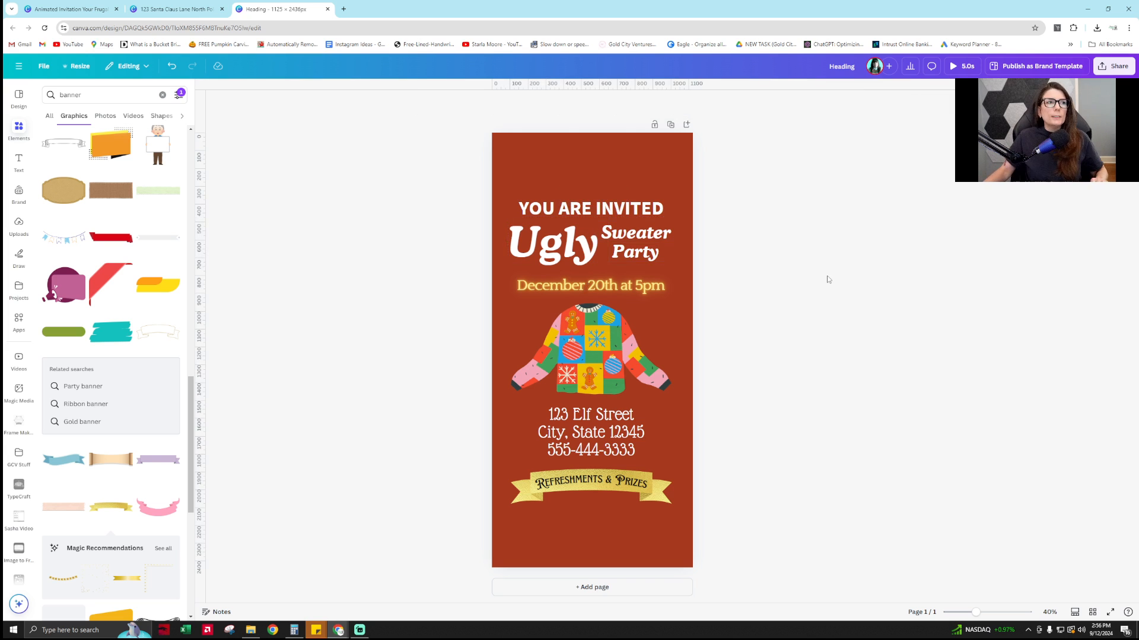
Nudge "Ugly" and the "Sweater Party" text slightly right so the title words sit closer together
click(586, 246)
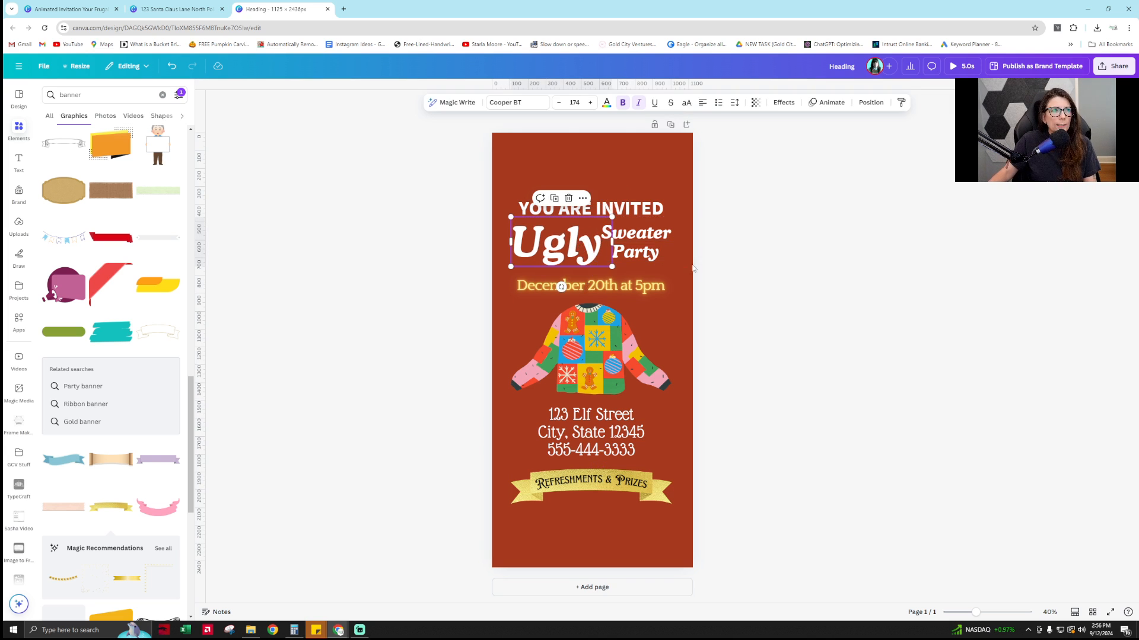
click(650, 233)
drag(650, 234, 647, 233)
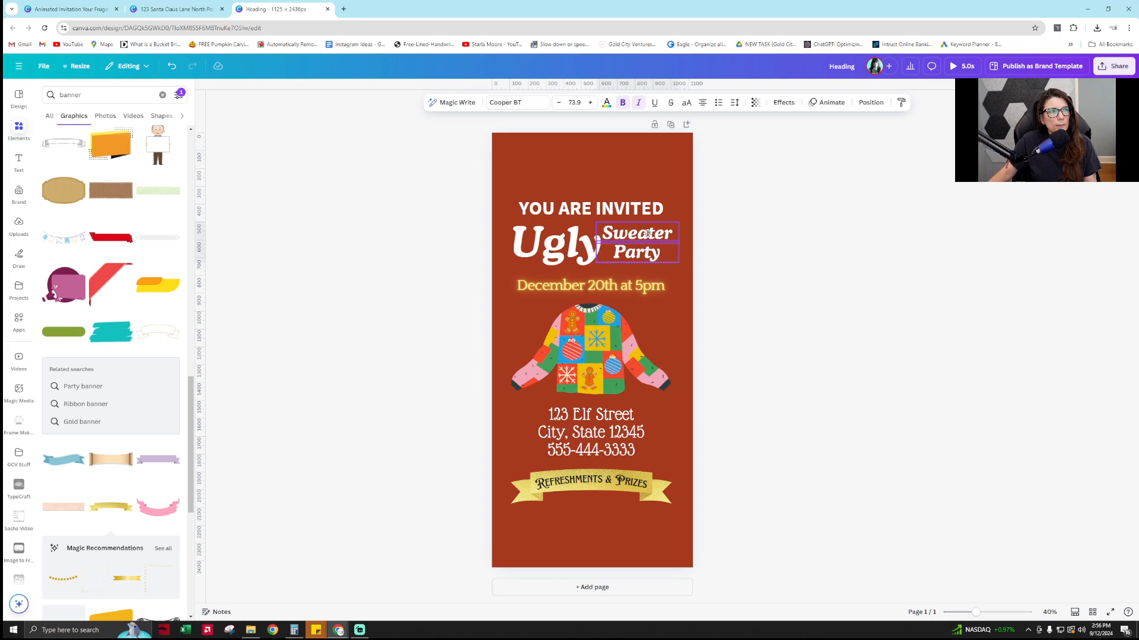
click(757, 272)
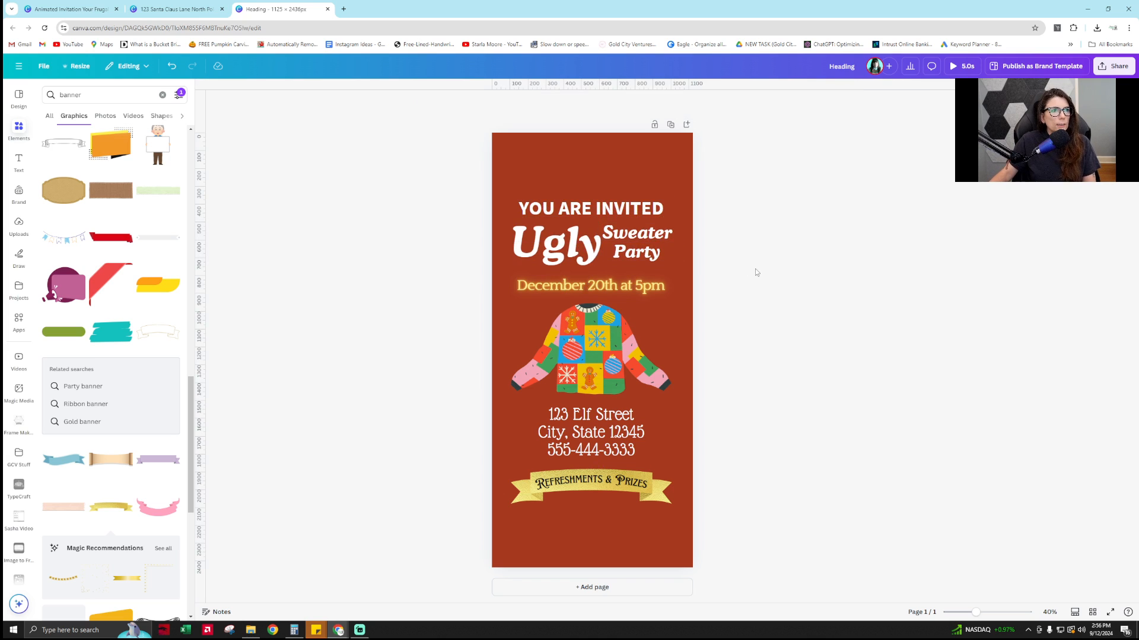
Centre the "Ugly Sweater Party" title horizontally on the page and move the date line slightly up
drag(724, 268, 652, 233)
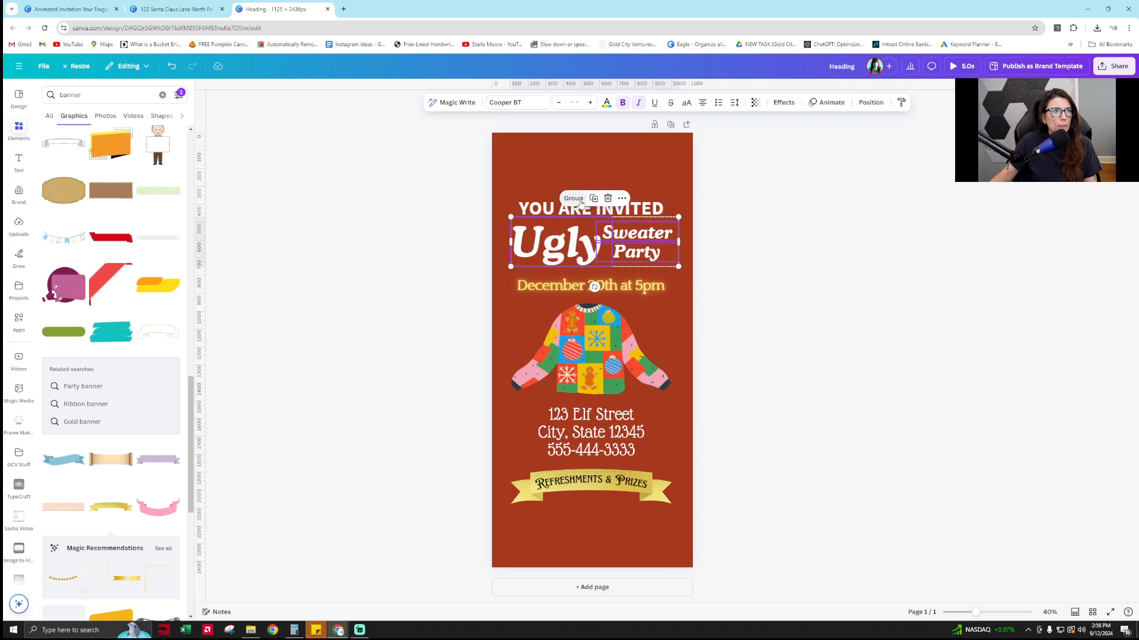
click(870, 102)
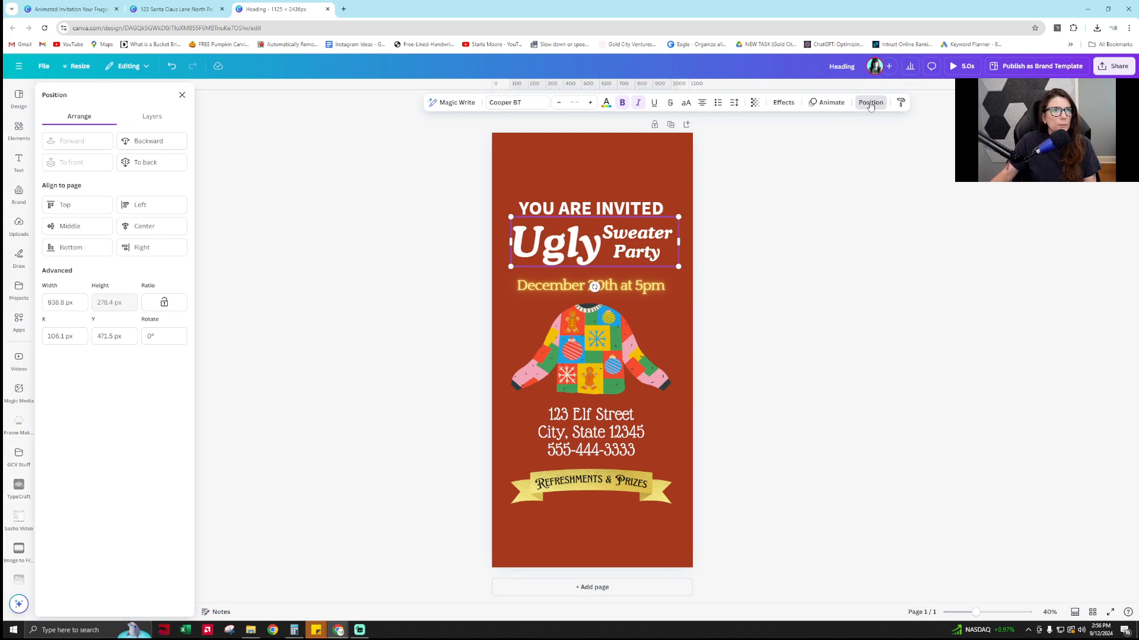
click(176, 225)
click(787, 262)
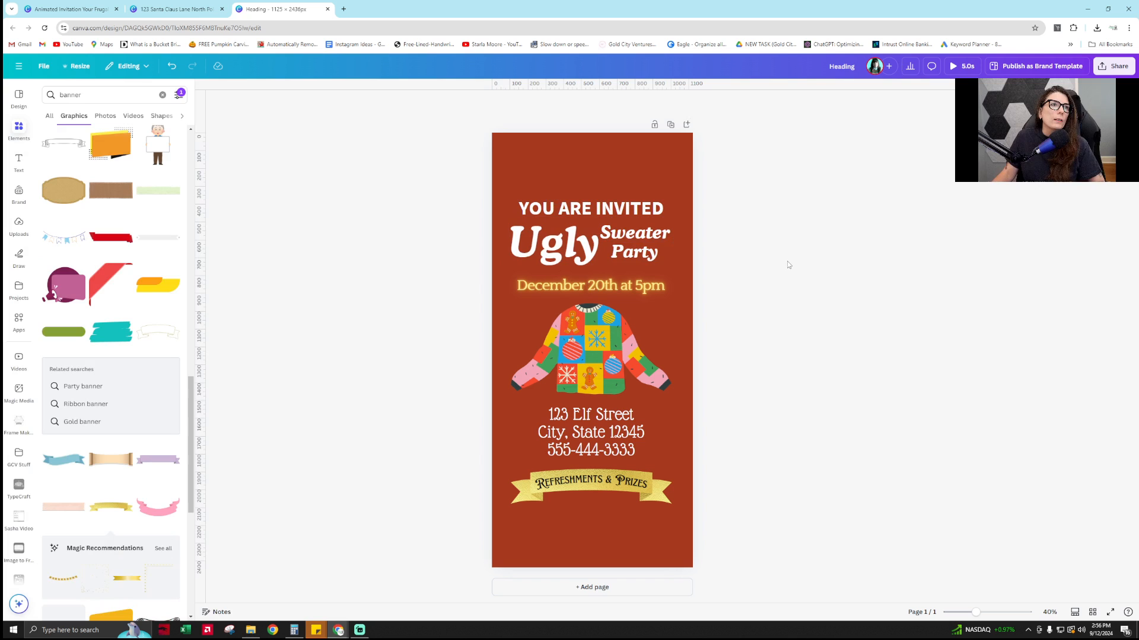
drag(648, 294, 672, 275)
click(651, 287)
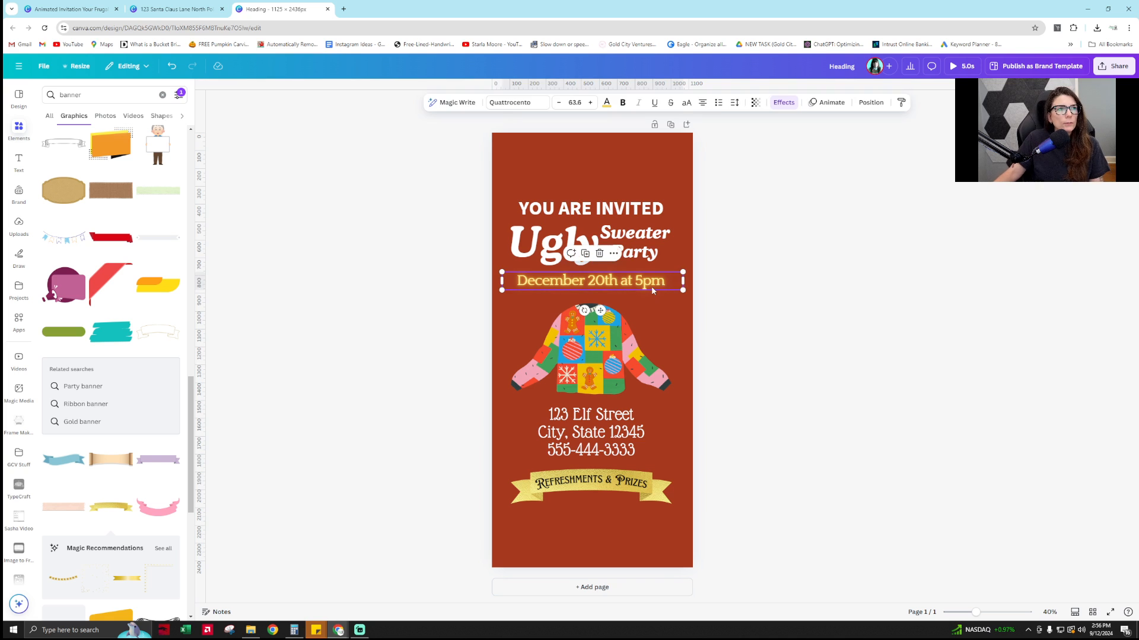
Preview the photo animations and motion effects on the sweater, including Tectonic, Stomp and Wiggle, without applying one
click(633, 384)
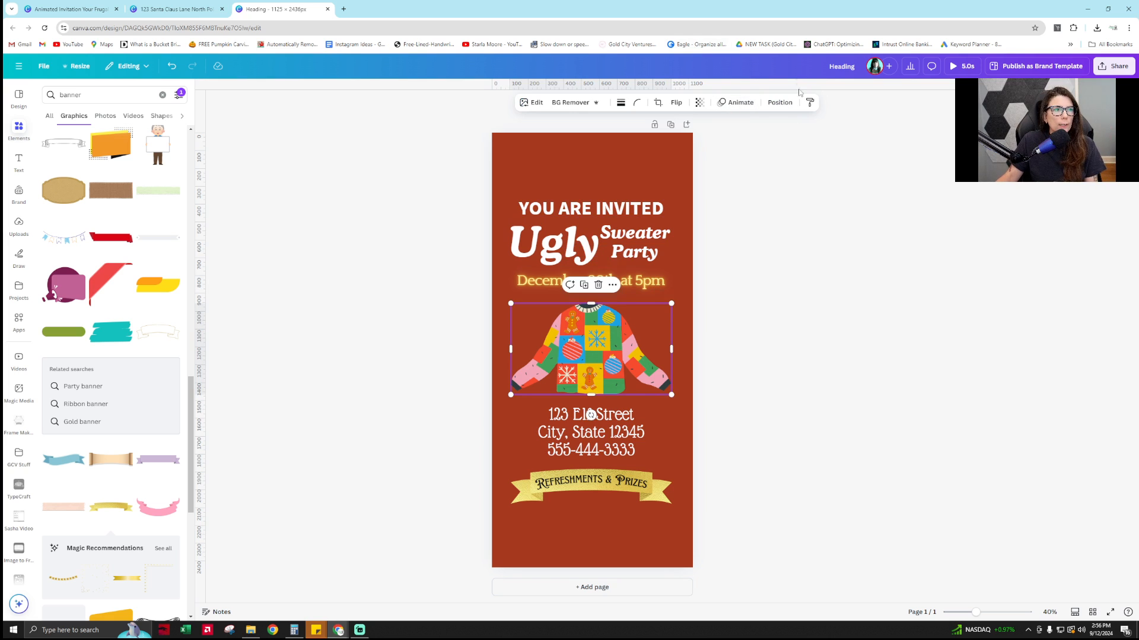
click(735, 103)
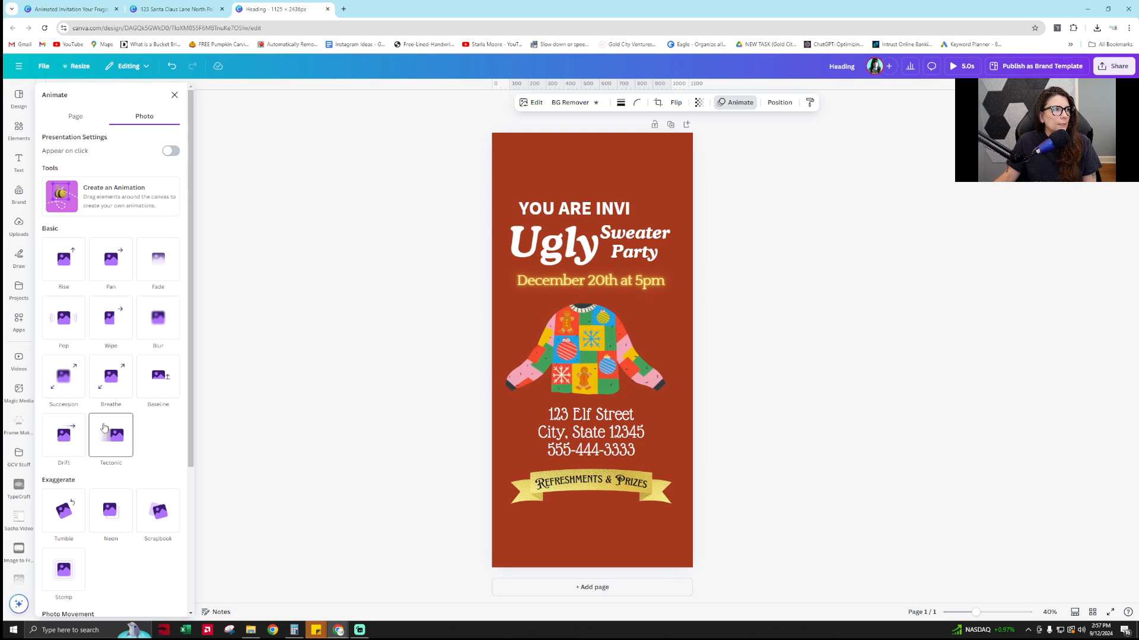
scroll(104, 427, down, 2)
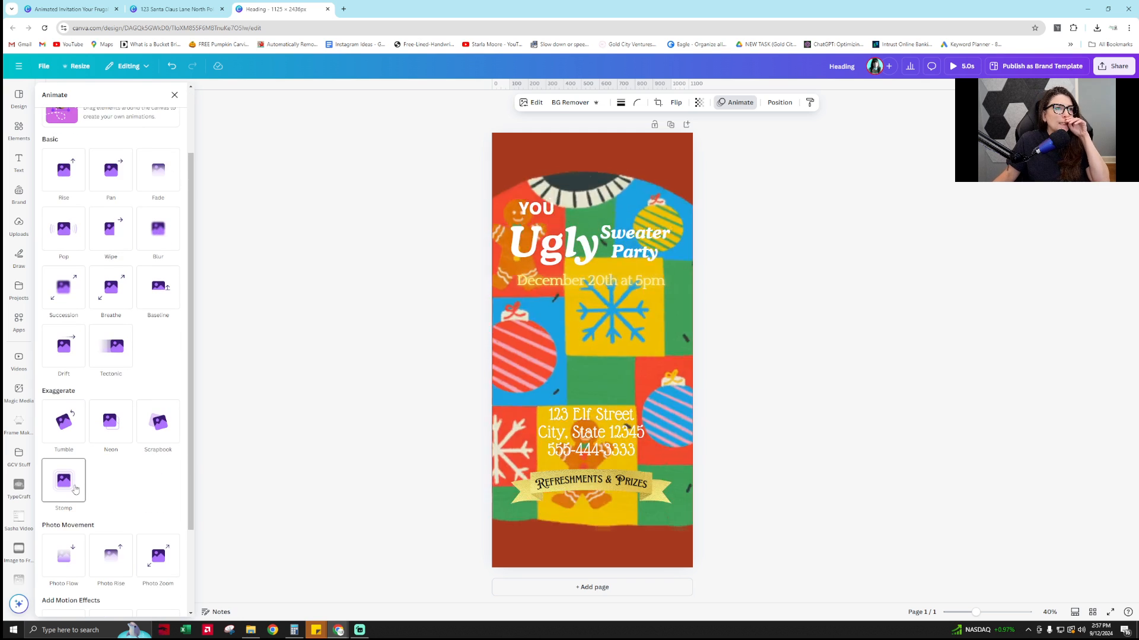
scroll(76, 487, down, 3)
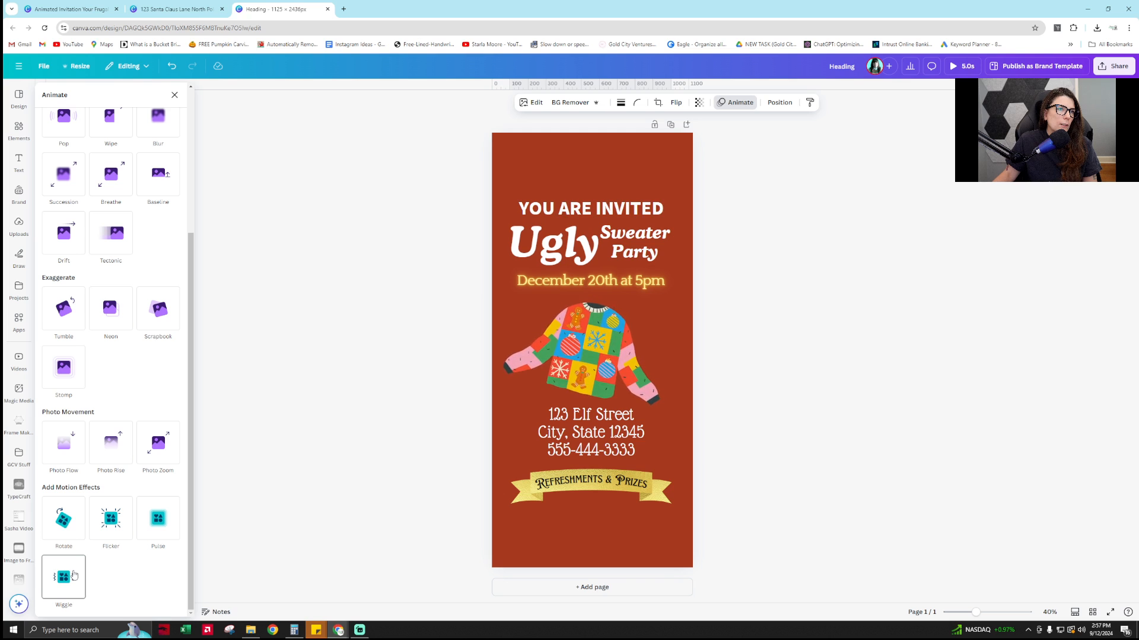
click(844, 470)
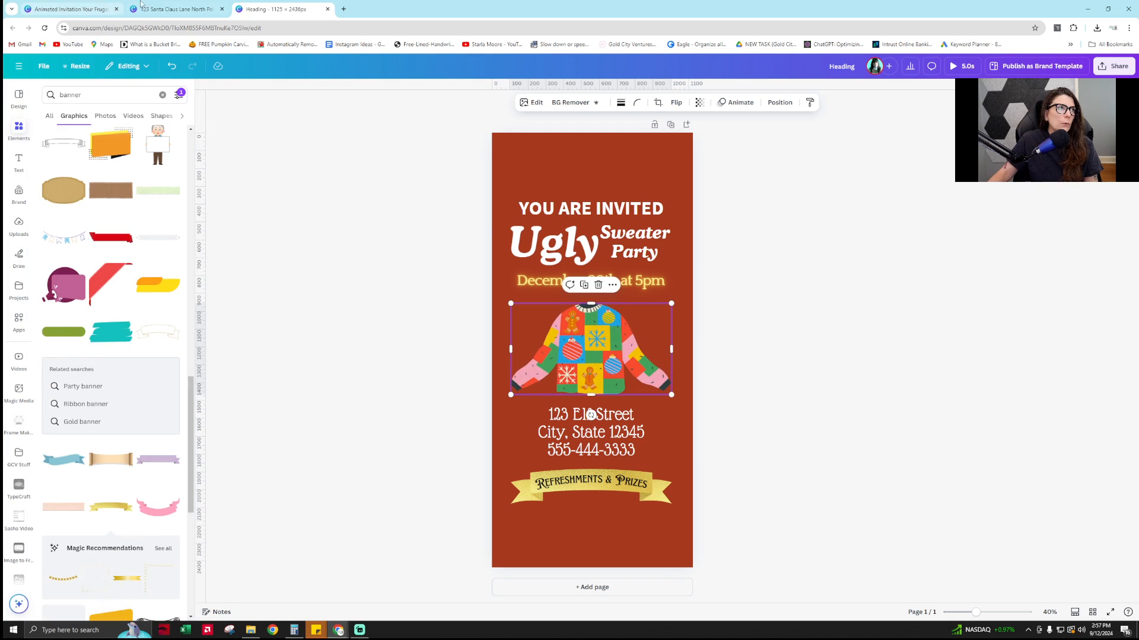
Review the sweater designs on the finished sample invitation's pages and return to the new invitation
click(70, 9)
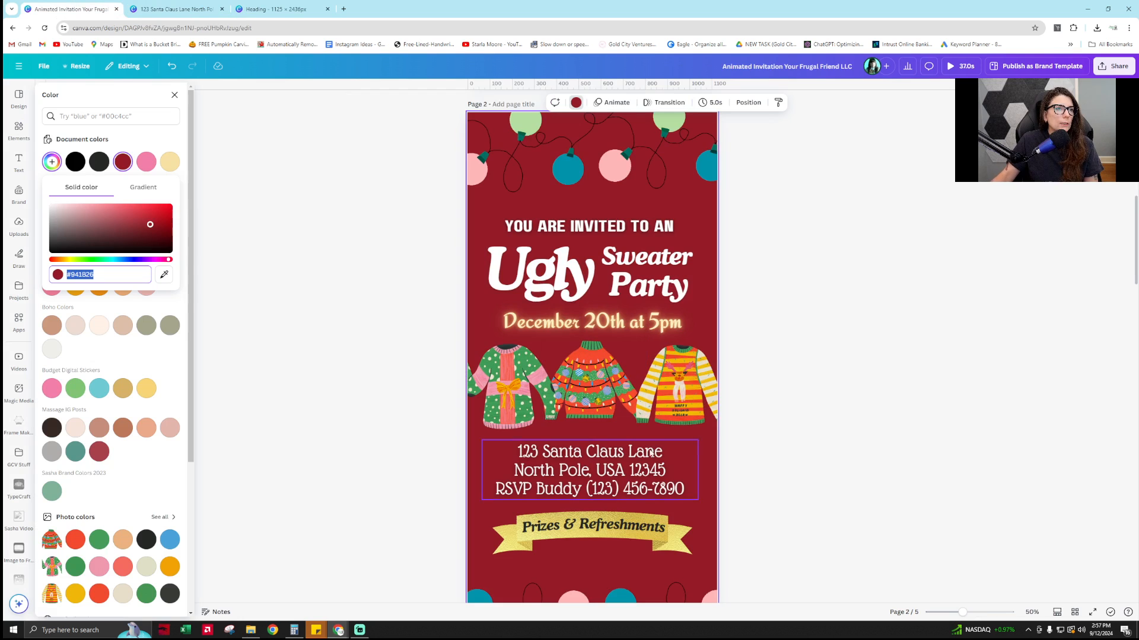
scroll(650, 454, down, 10)
click(639, 337)
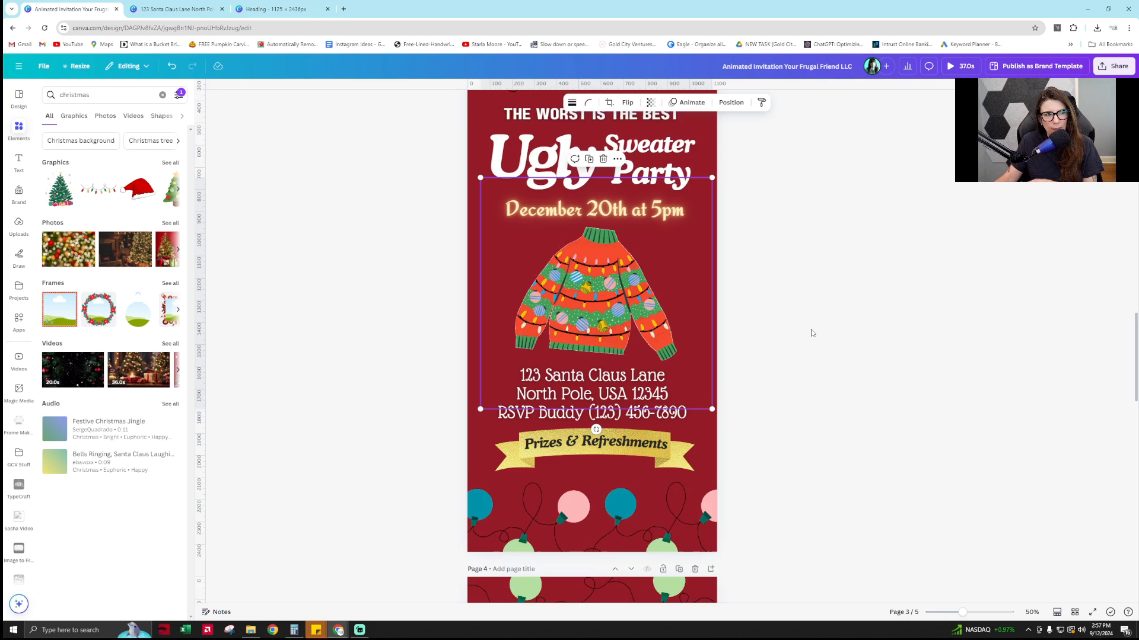
scroll(812, 333, down, 2)
scroll(798, 429, down, 6)
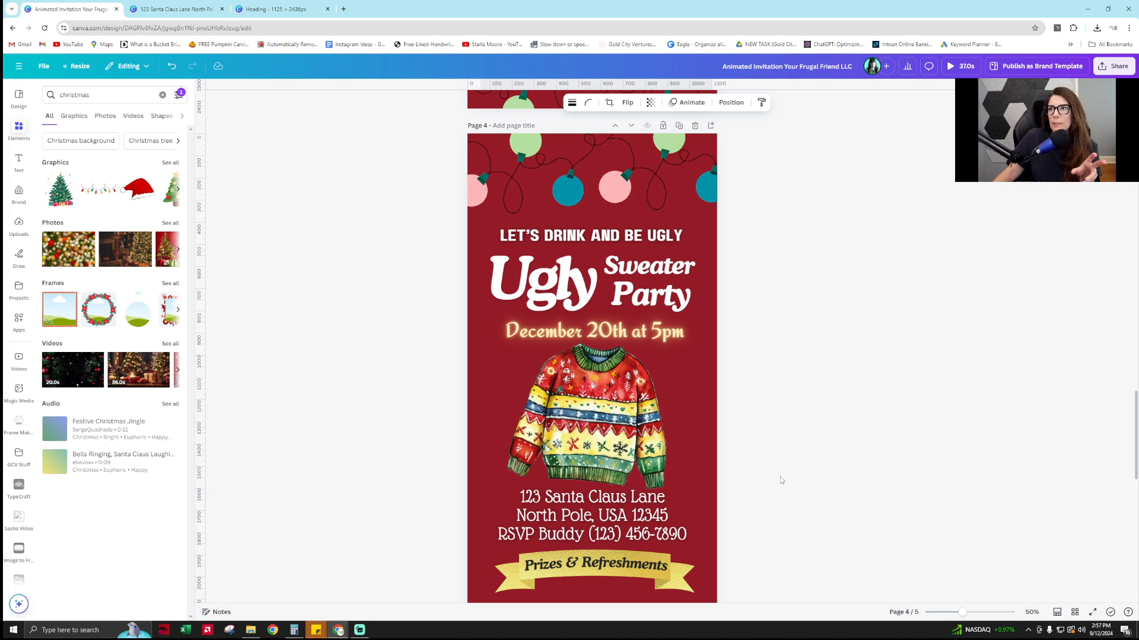
click(279, 9)
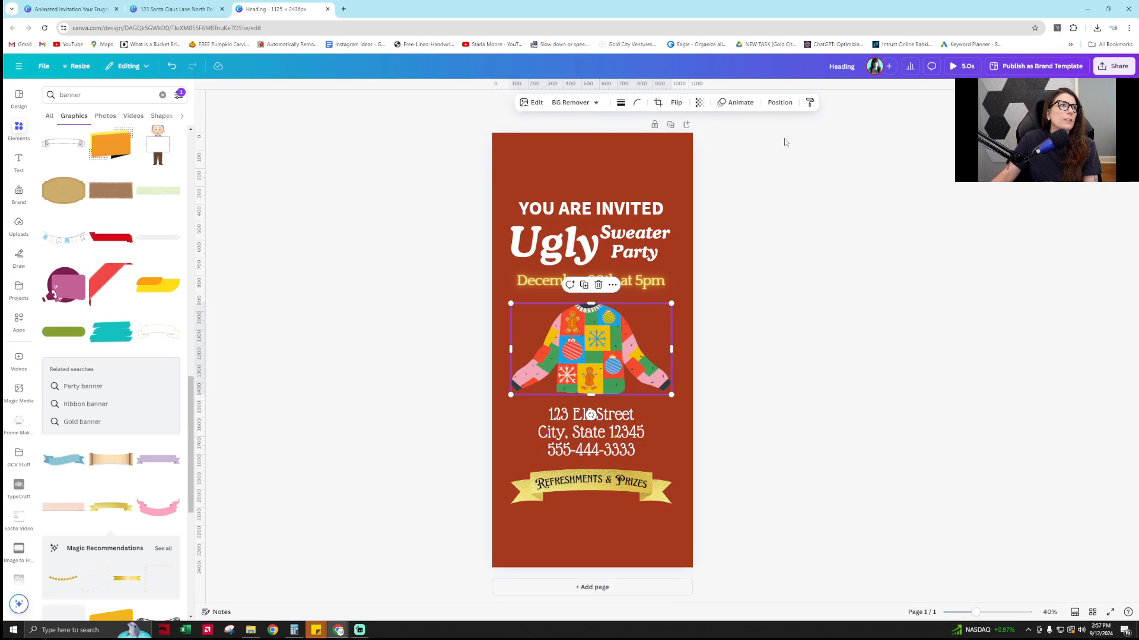
click(852, 302)
click(611, 338)
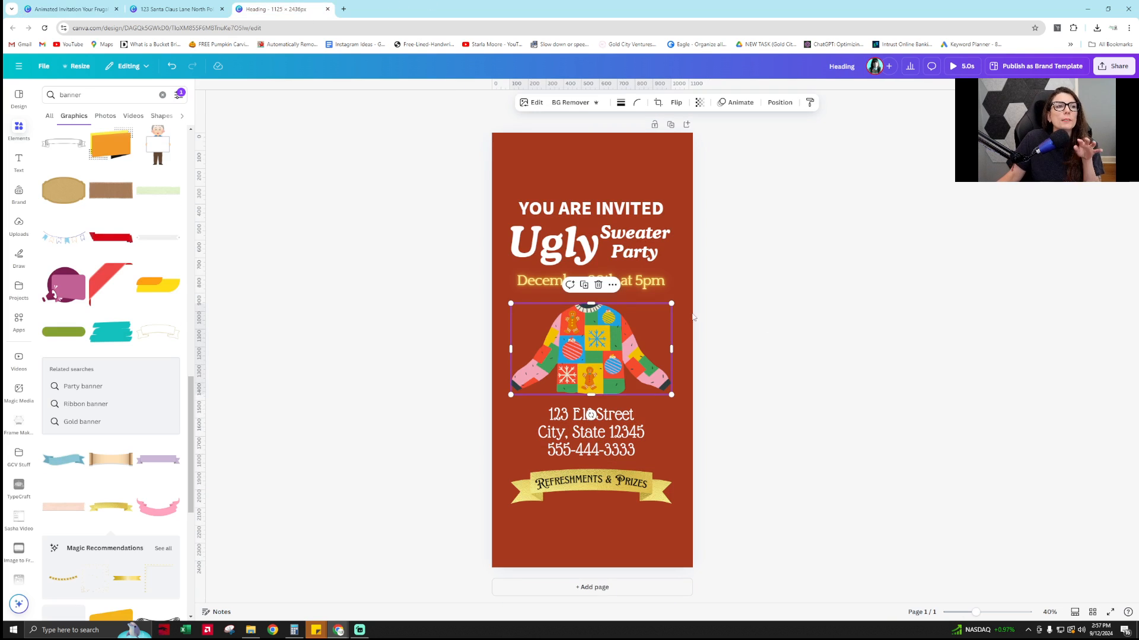
click(584, 210)
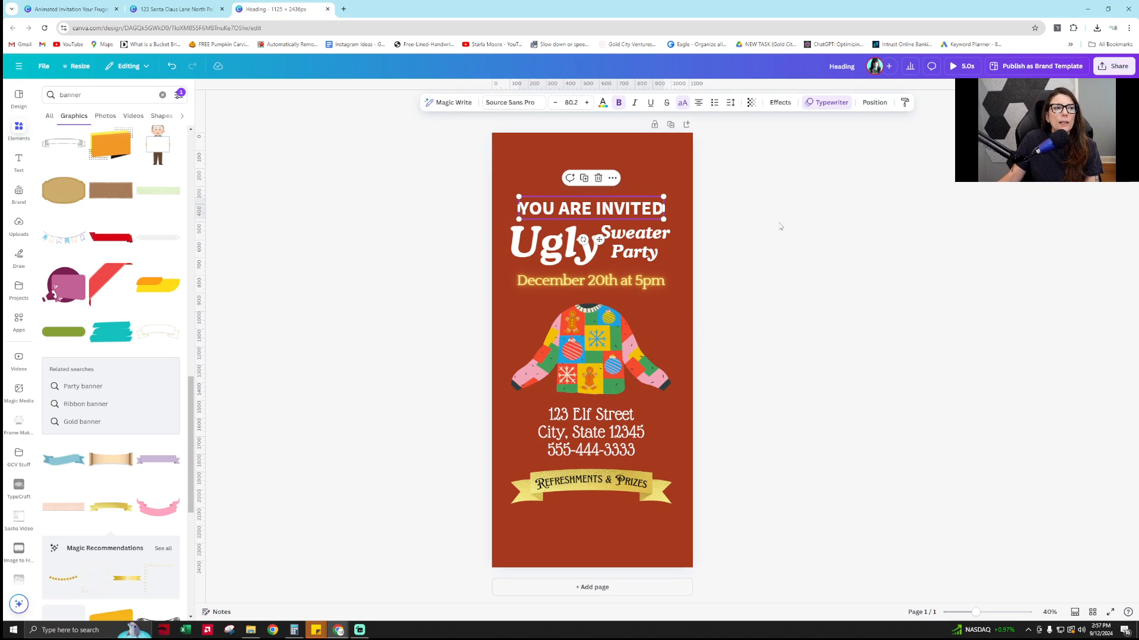
click(630, 546)
Search the graphics for "animated christmas"
double_click(89, 95)
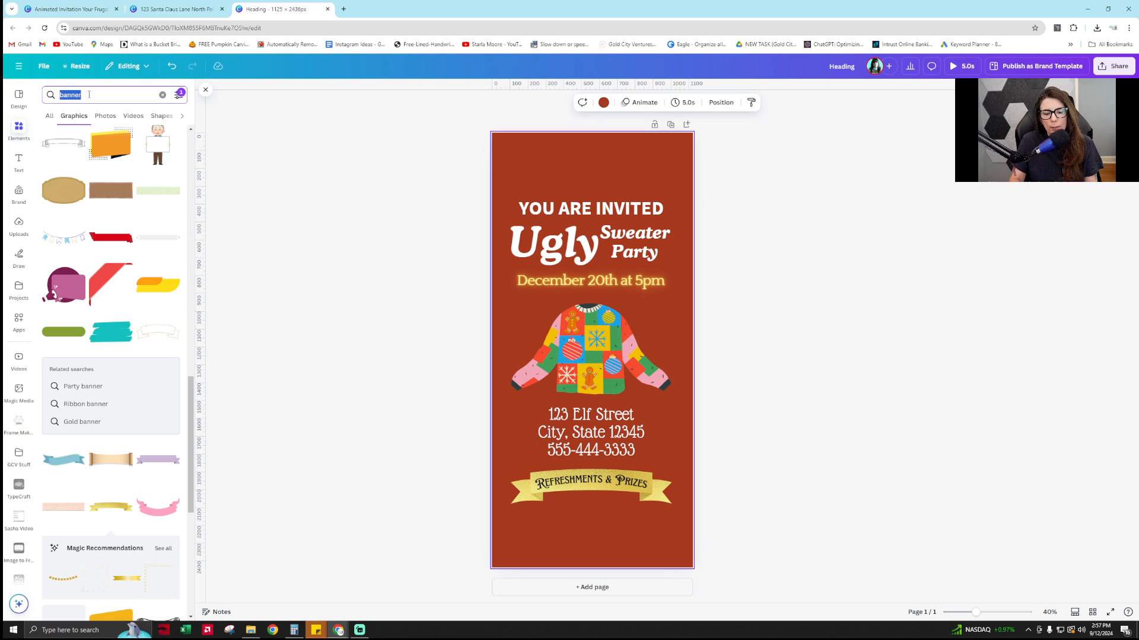
text(animated chr)
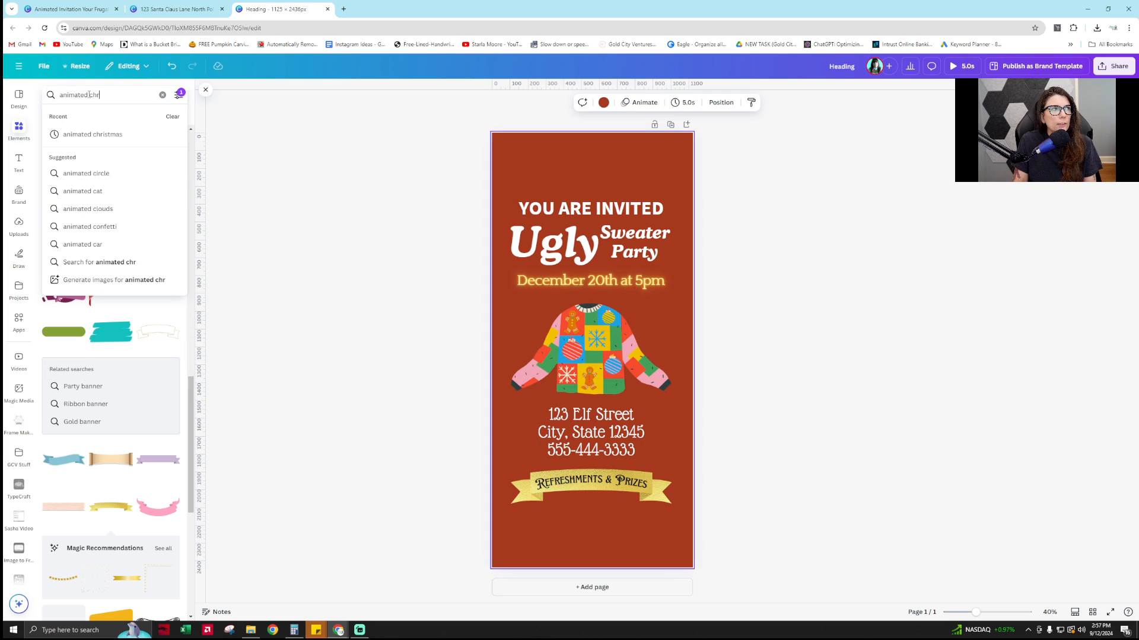
text(istmas)
key(Return)
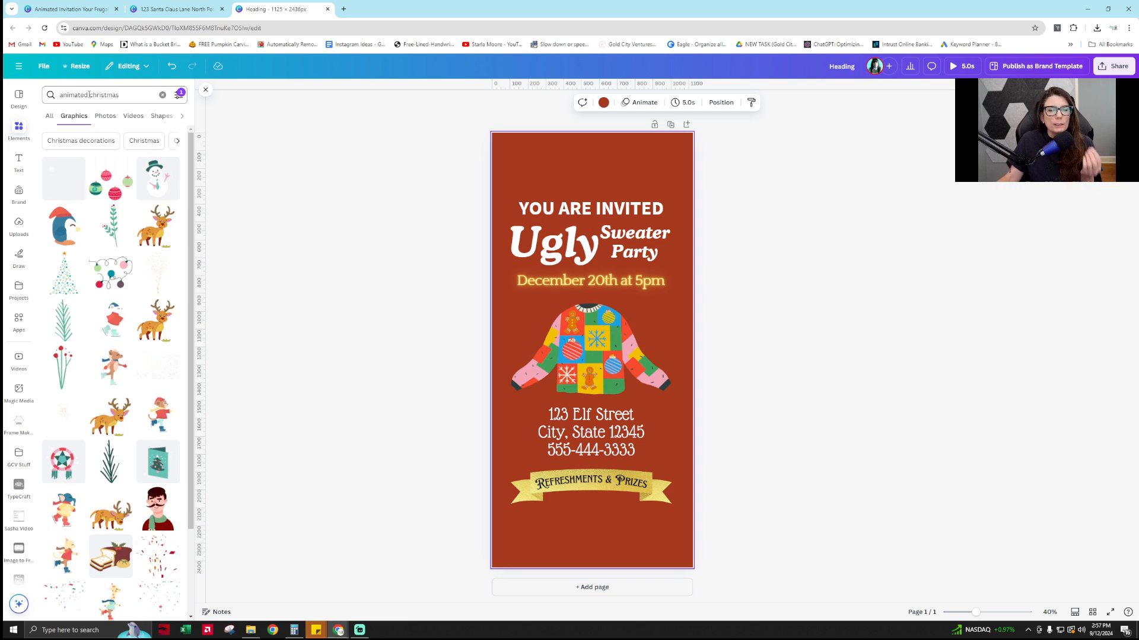
Search the graphics for "christmas sticker" and add the hanging ornaments sticker across the top of the invitation
triple_click(88, 95)
text(chr)
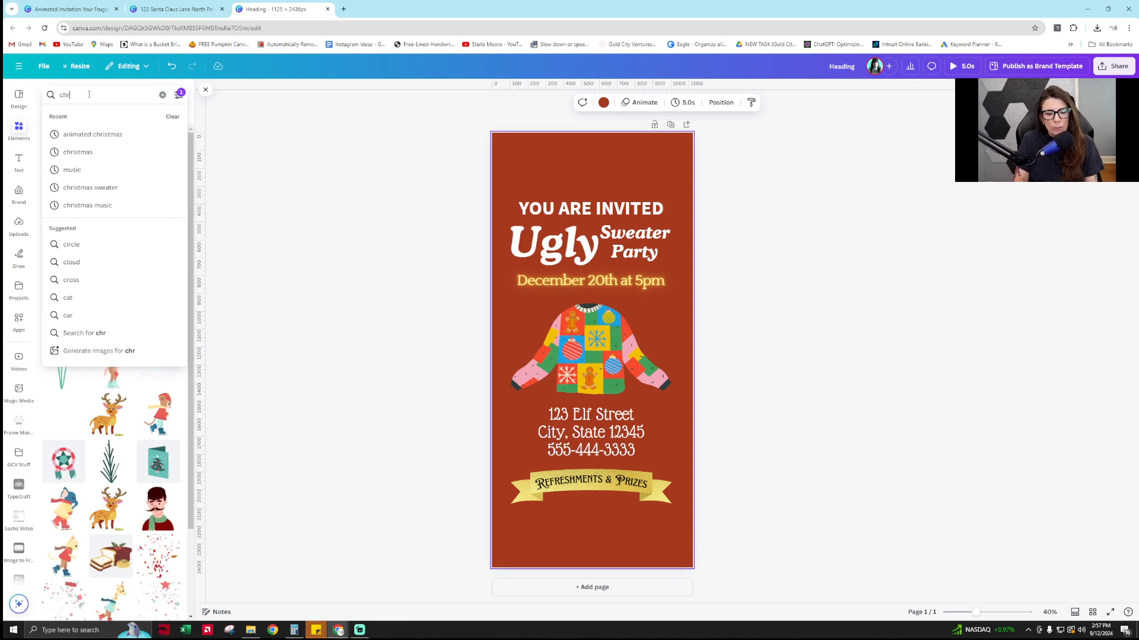
text(istmas sticker)
key(Return)
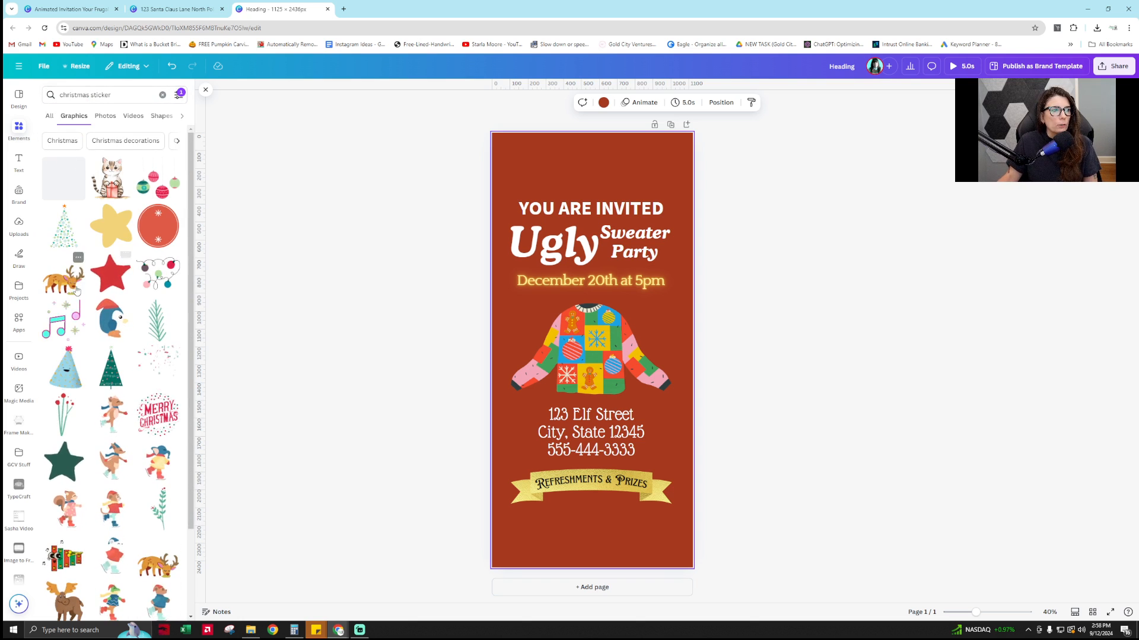
click(158, 181)
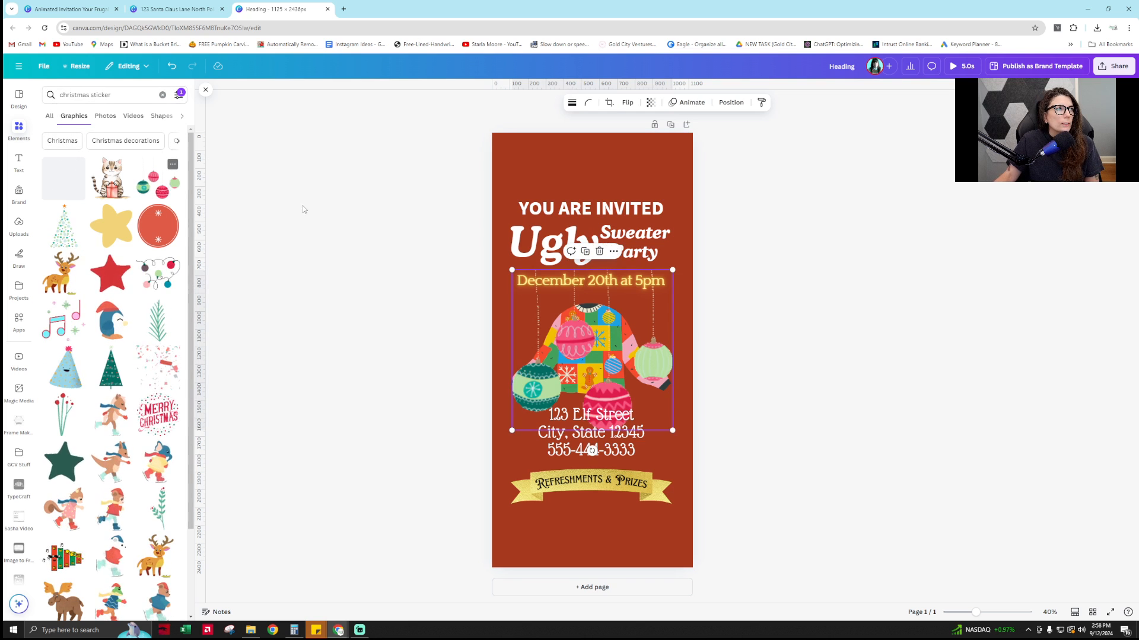
drag(658, 330, 658, 181)
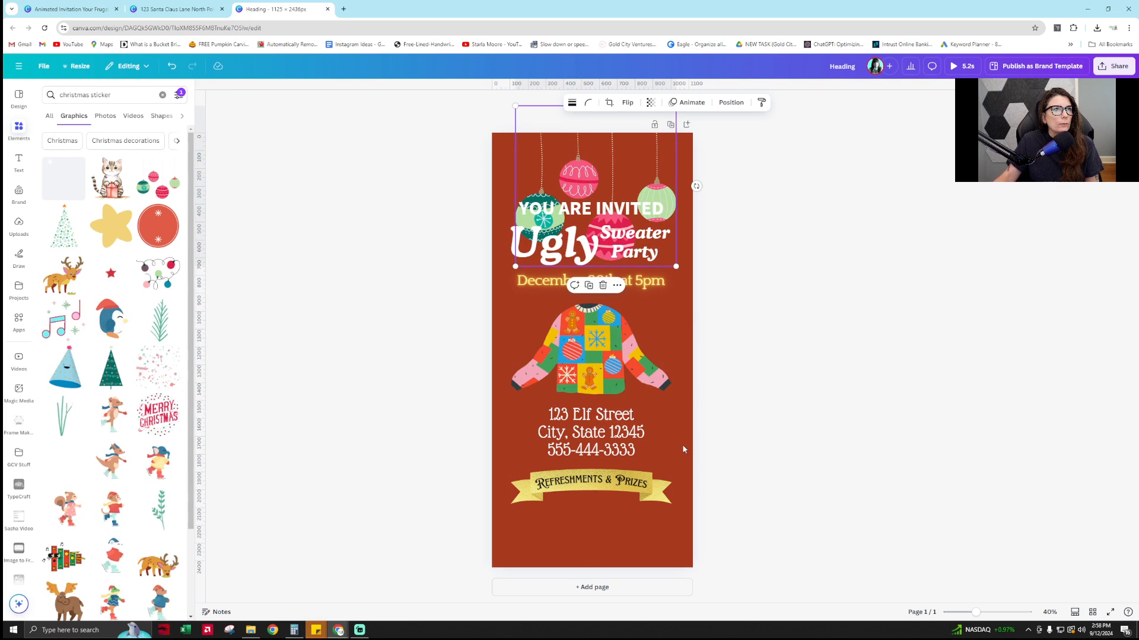
Scale the ornaments to about half the page width, duplicate them, and arrange both copies side by side along the top edge
drag(728, 526, 611, 444)
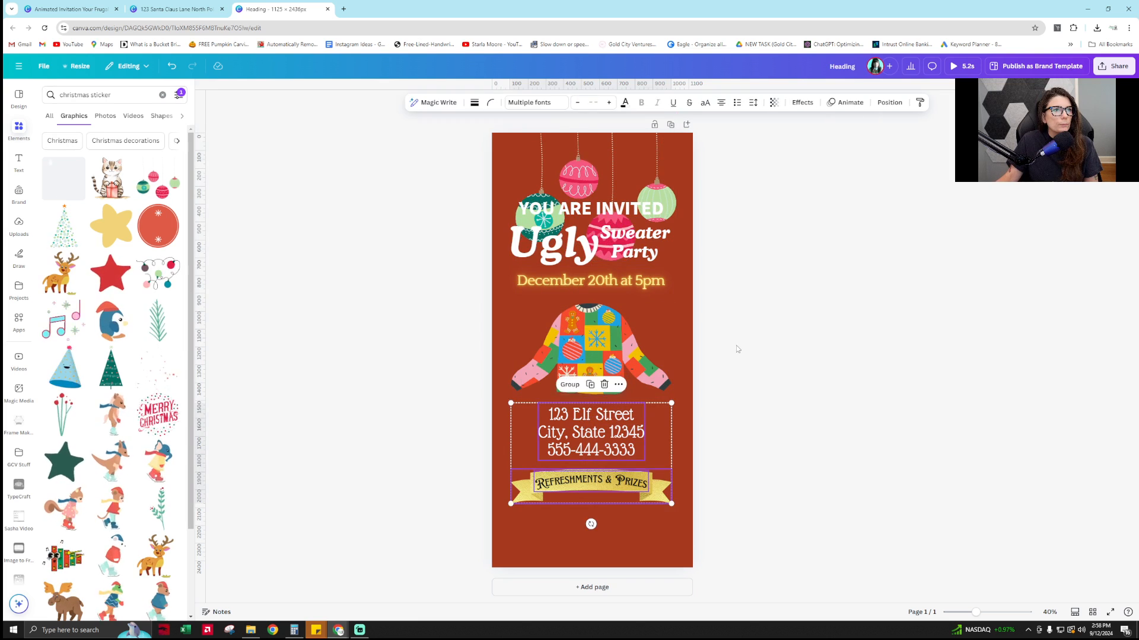
click(518, 265)
drag(517, 266, 636, 164)
key(ctrl+d)
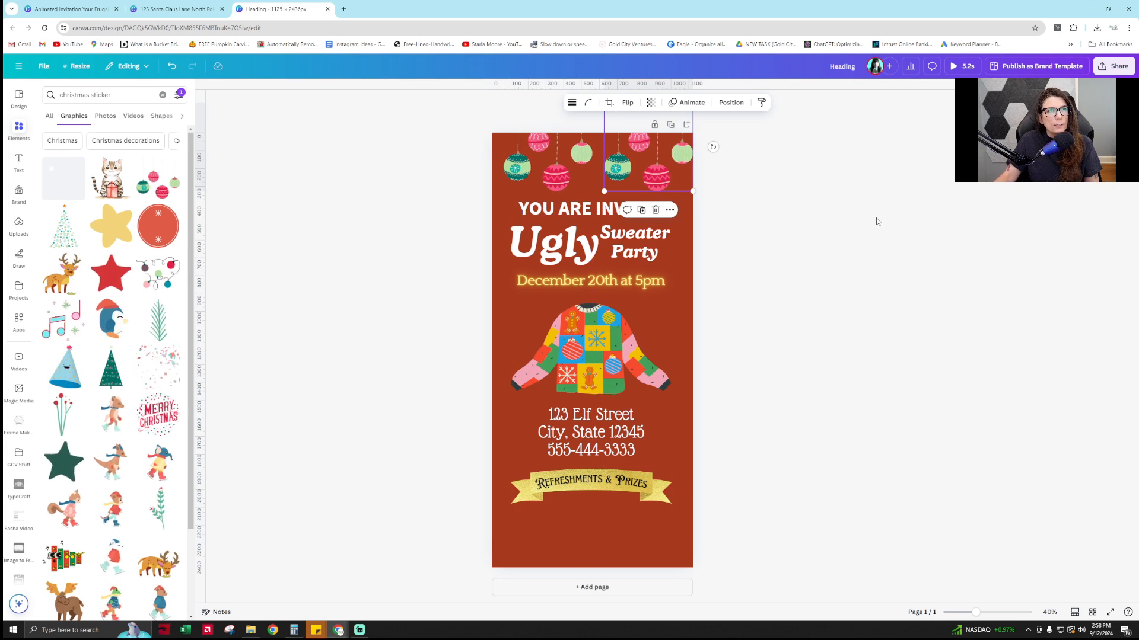
drag(783, 202, 415, 111)
drag(759, 181, 600, 171)
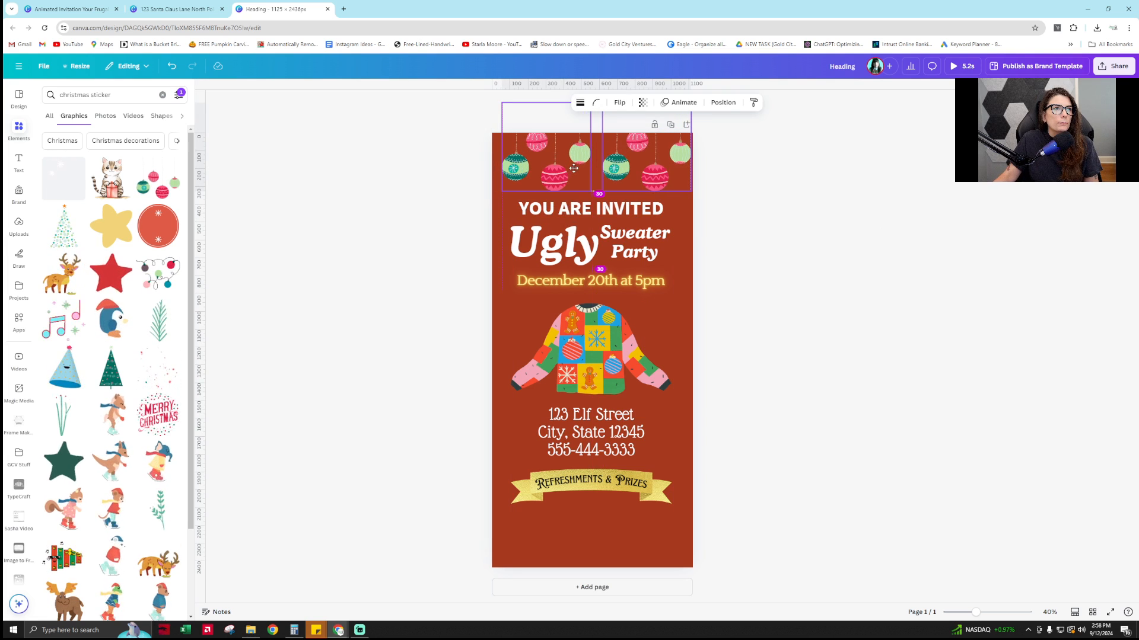
click(922, 312)
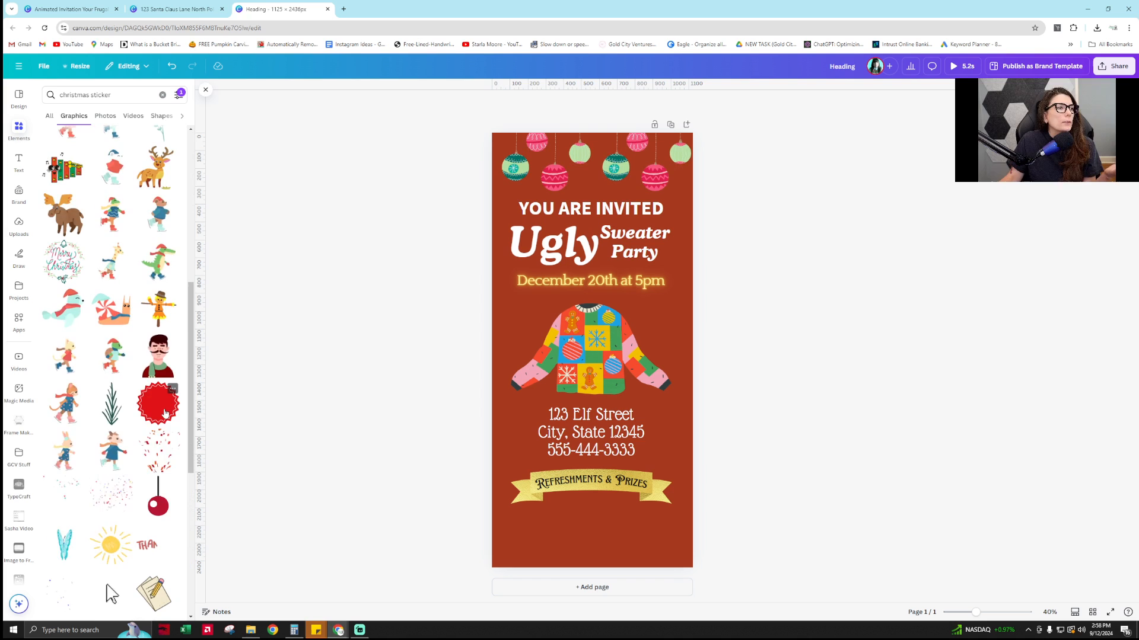
Try an animated red confetti sticker at the bottom of the invitation and remove it
drag(160, 454, 652, 562)
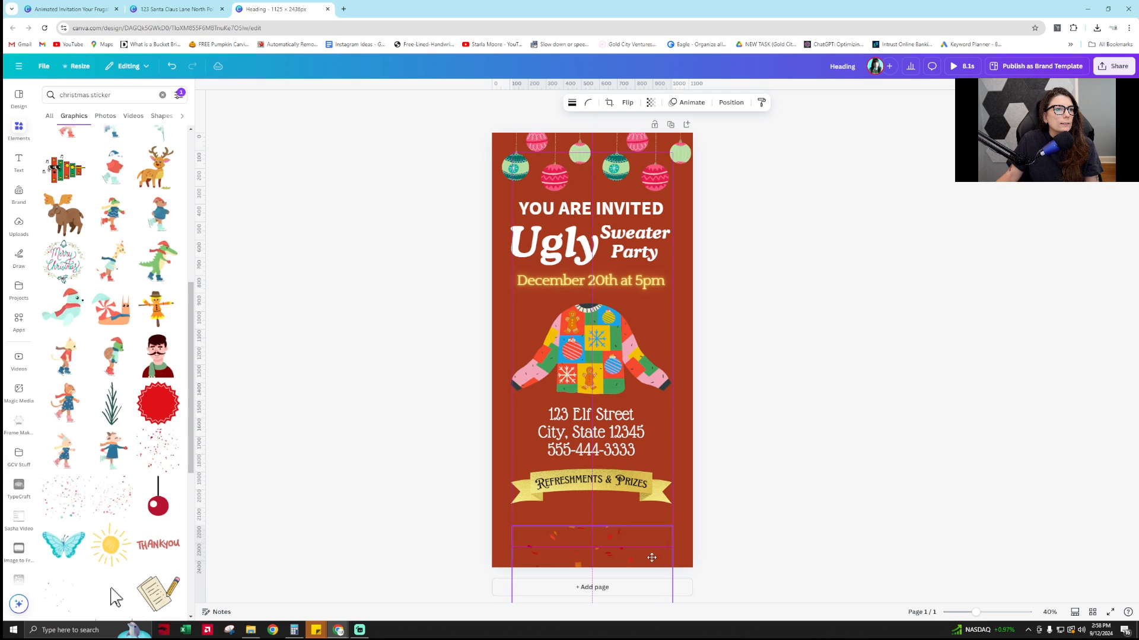
click(802, 537)
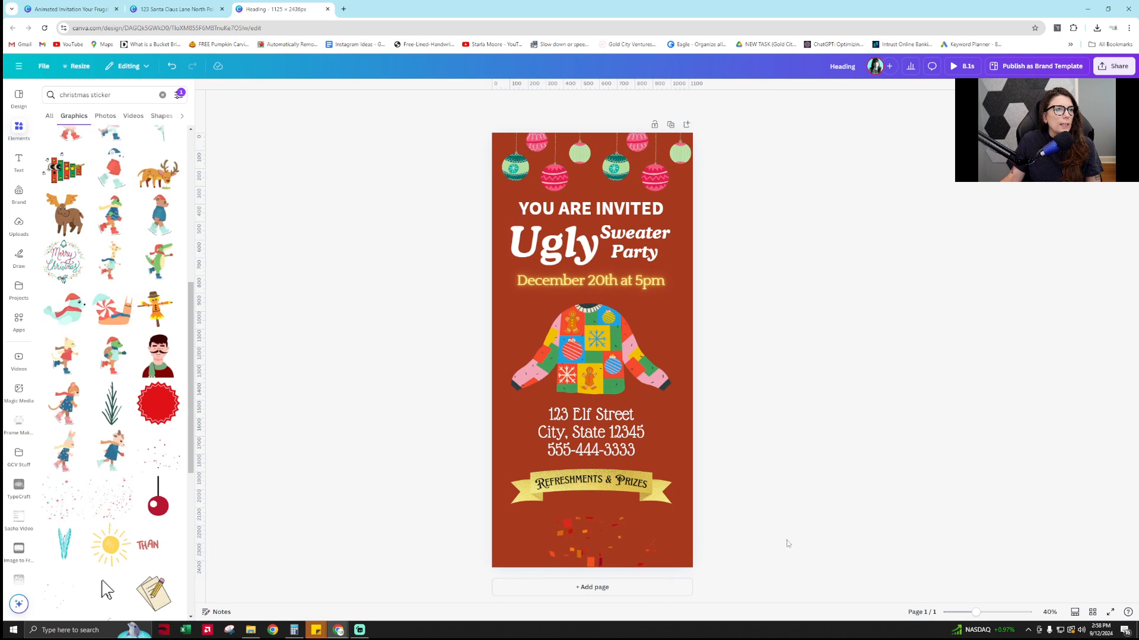
click(633, 555)
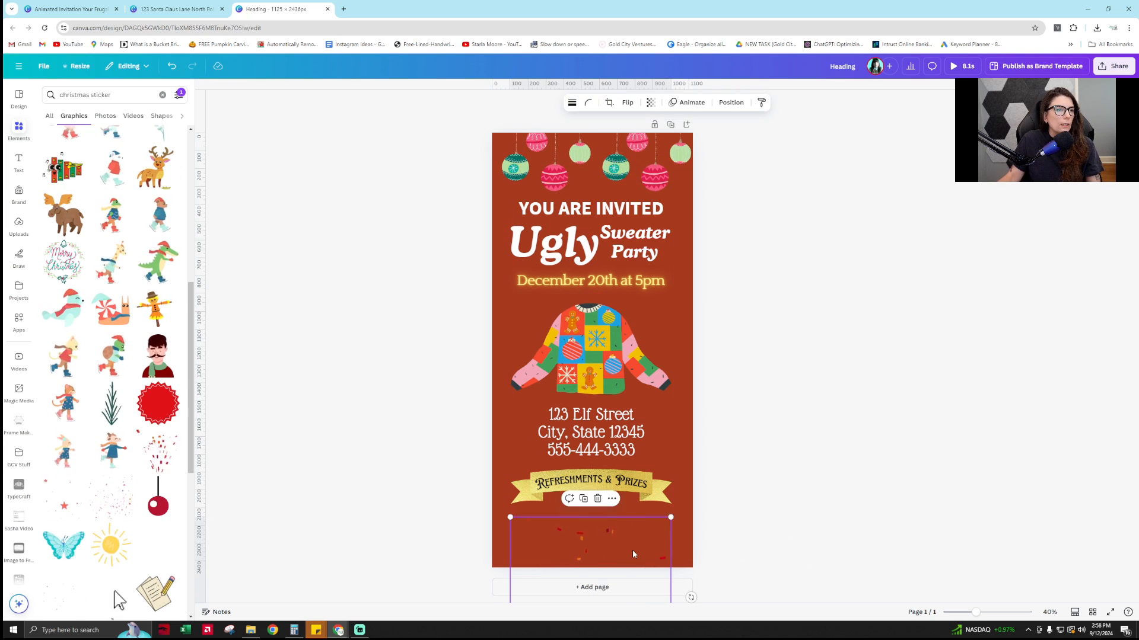
key(Delete)
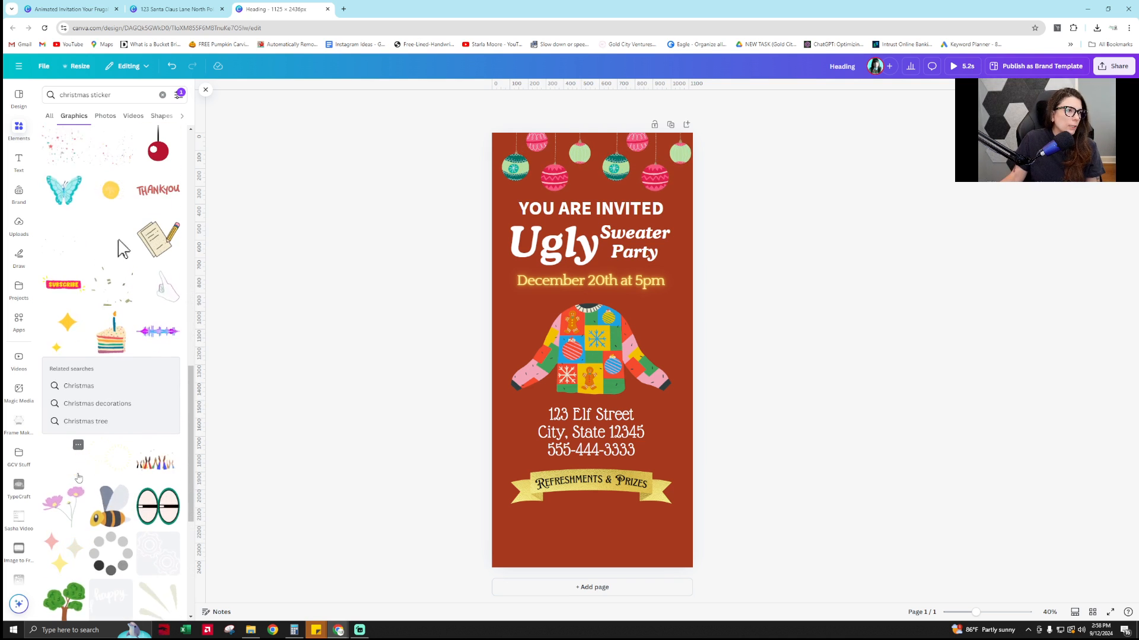
scroll(78, 478, down, 2)
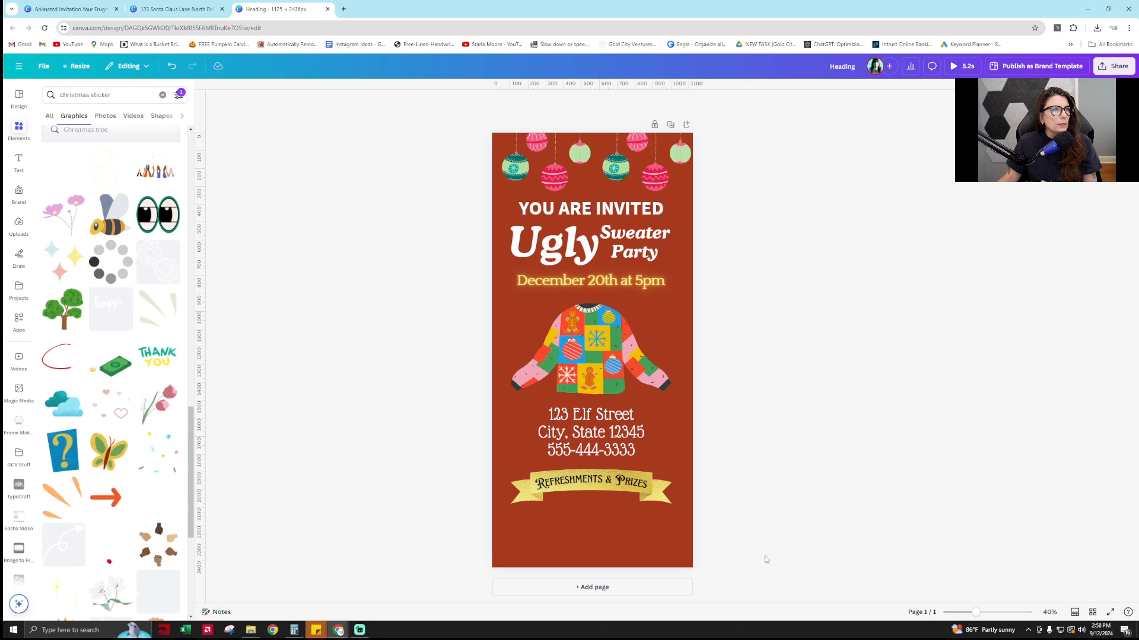
Move all the text, sweater and ribbon down below the ornaments, and shift the address block and ribbon further down
drag(763, 557, 504, 203)
drag(608, 211, 608, 236)
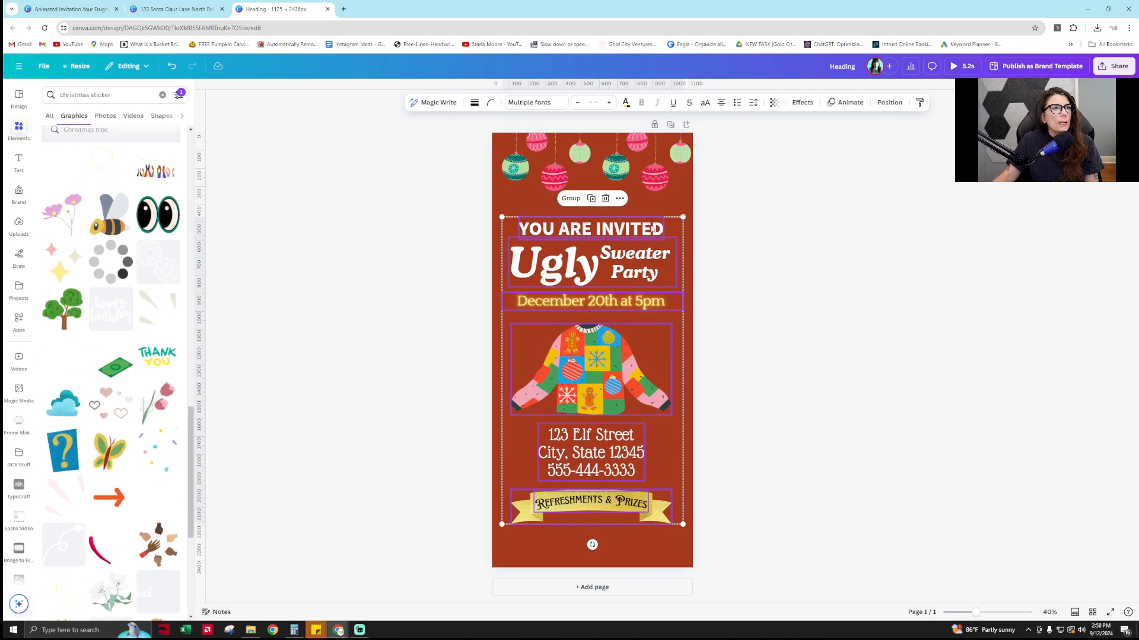
click(828, 268)
drag(735, 554, 598, 476)
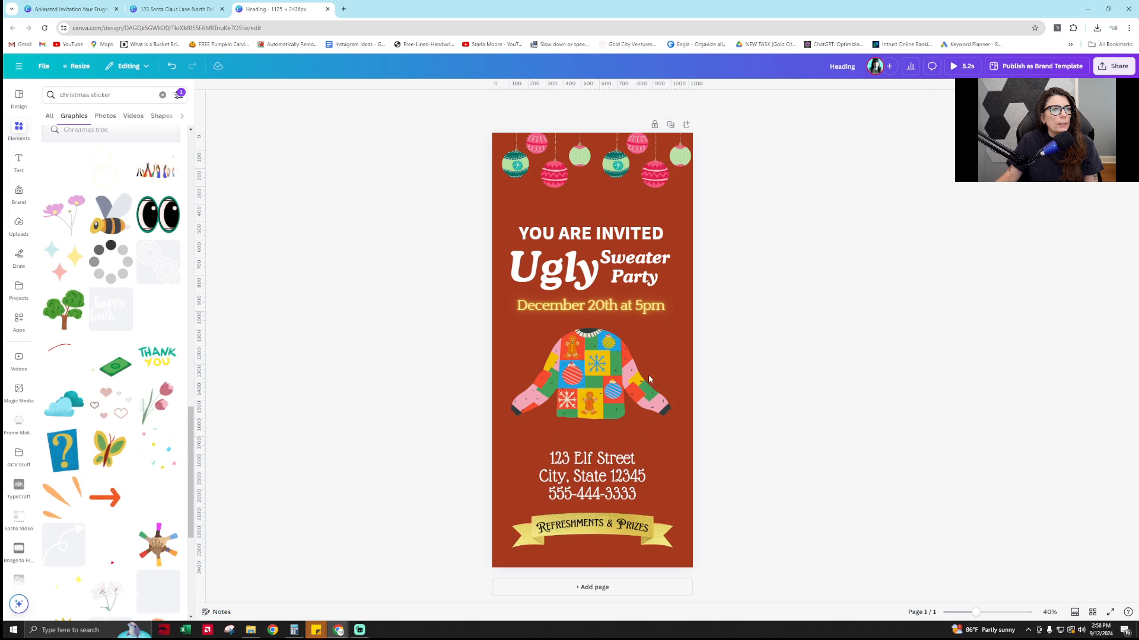
Move the sweater slightly down and shift both ornament stickers down and slightly left
click(621, 405)
drag(622, 405, 622, 411)
drag(786, 148, 555, 190)
click(805, 256)
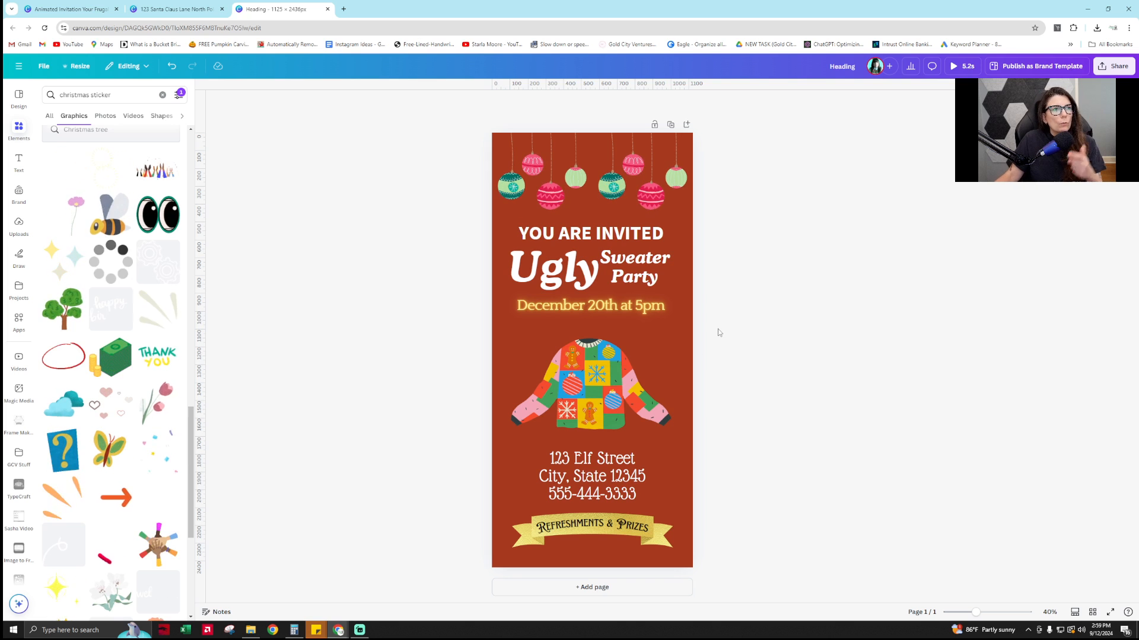
Enlarge the sweater to nearly the page width and recentre it between the date and the address
click(638, 404)
drag(671, 339, 693, 326)
drag(625, 373, 619, 375)
click(828, 388)
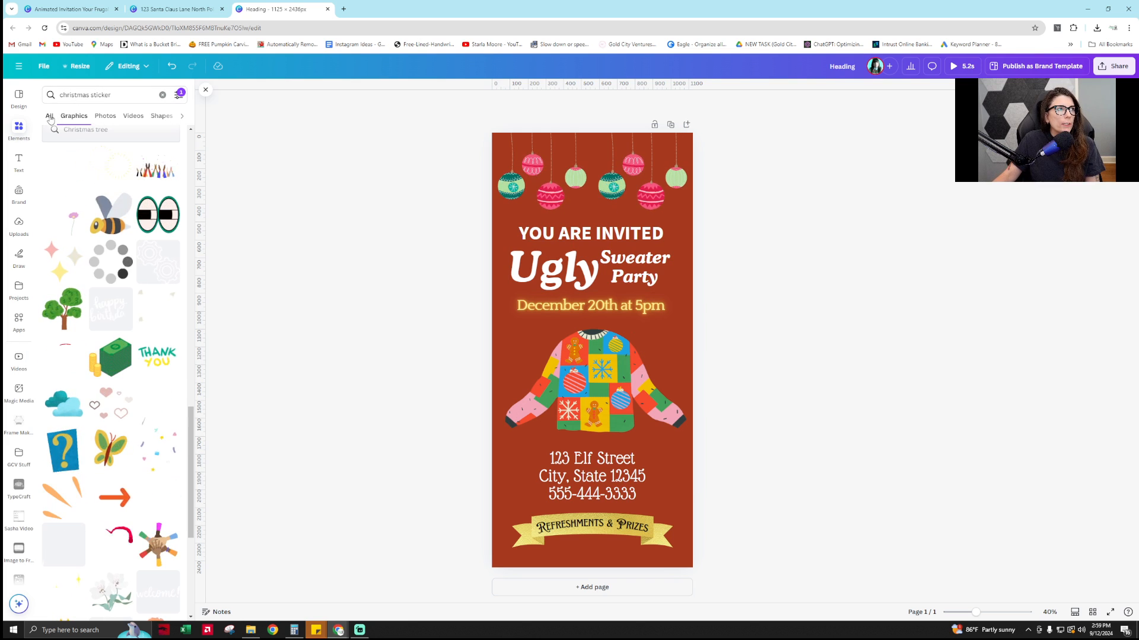
Find Christmas sticker search results of type audio, preview the 9-second bells ringing and Santa Claus laughing track, and add it to the invitation
click(19, 123)
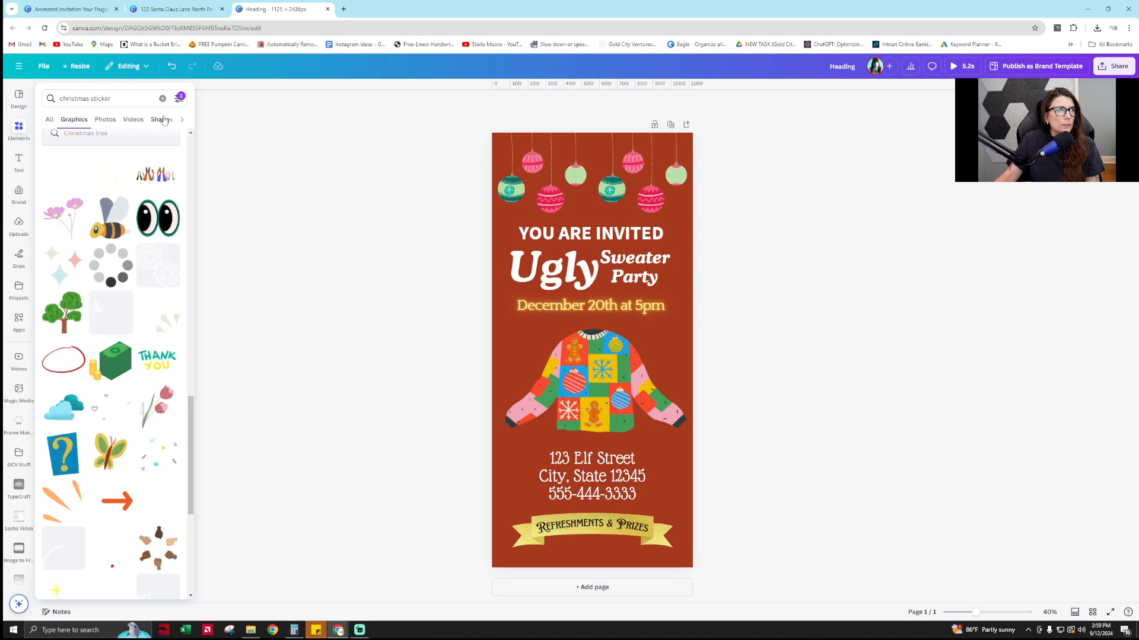
click(183, 119)
click(115, 119)
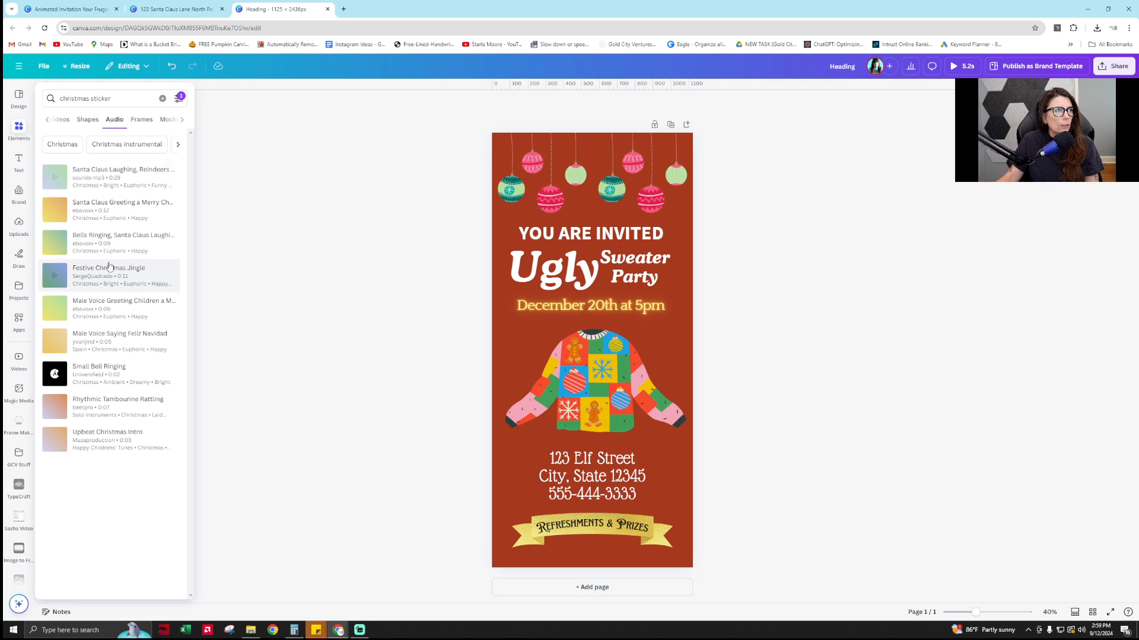
click(53, 246)
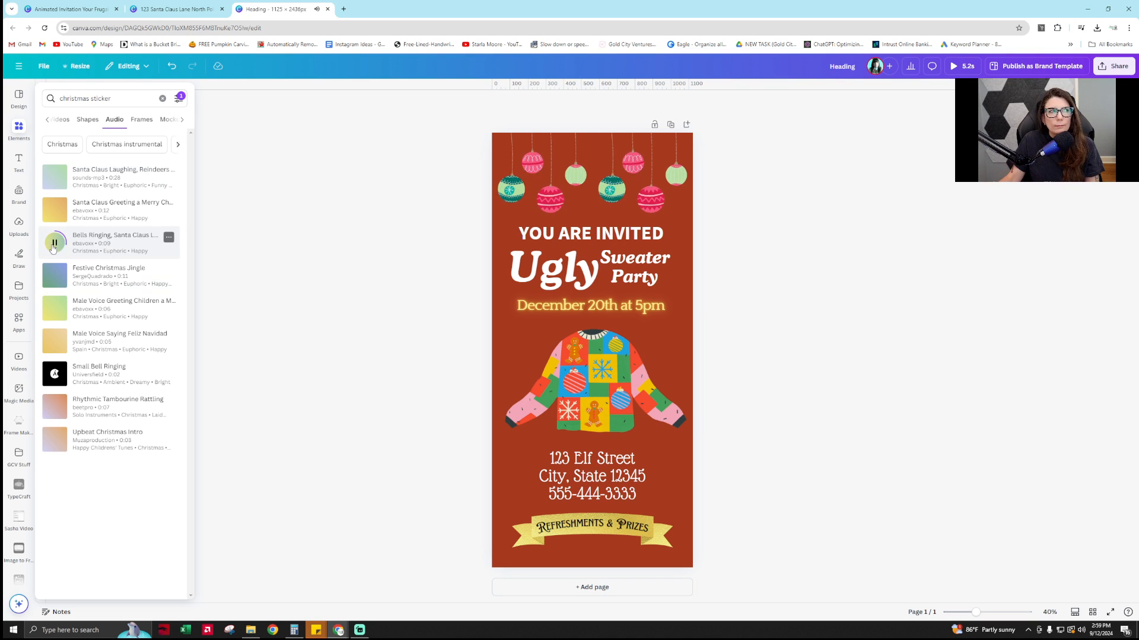
click(107, 245)
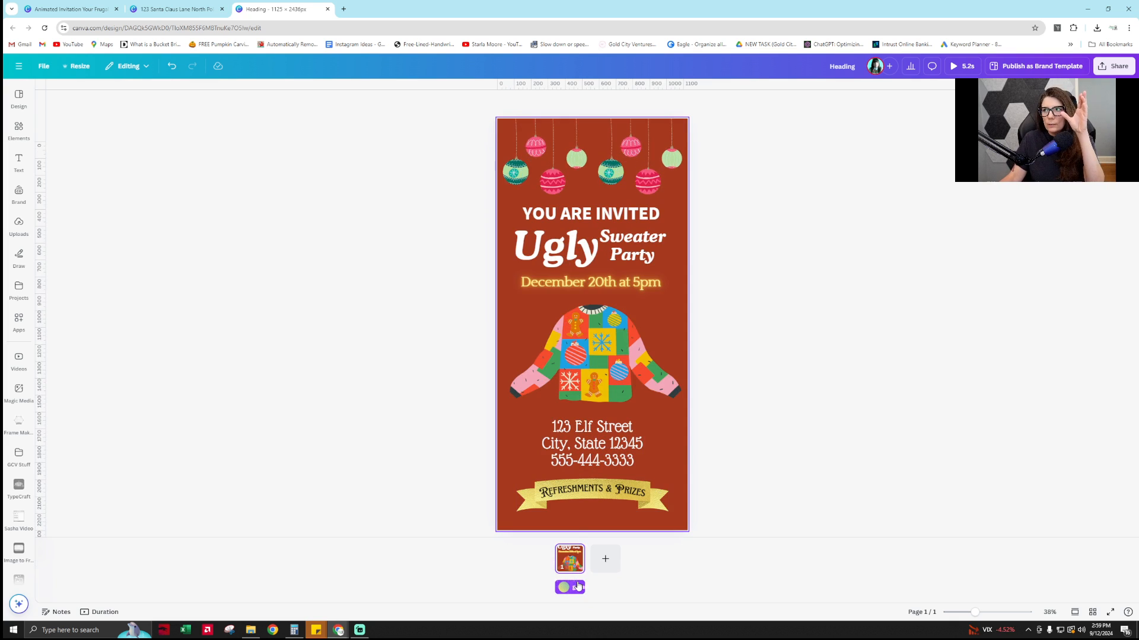
Try a blank second page after the invitation, hide the page thumbnails, and delete the blank page
click(605, 558)
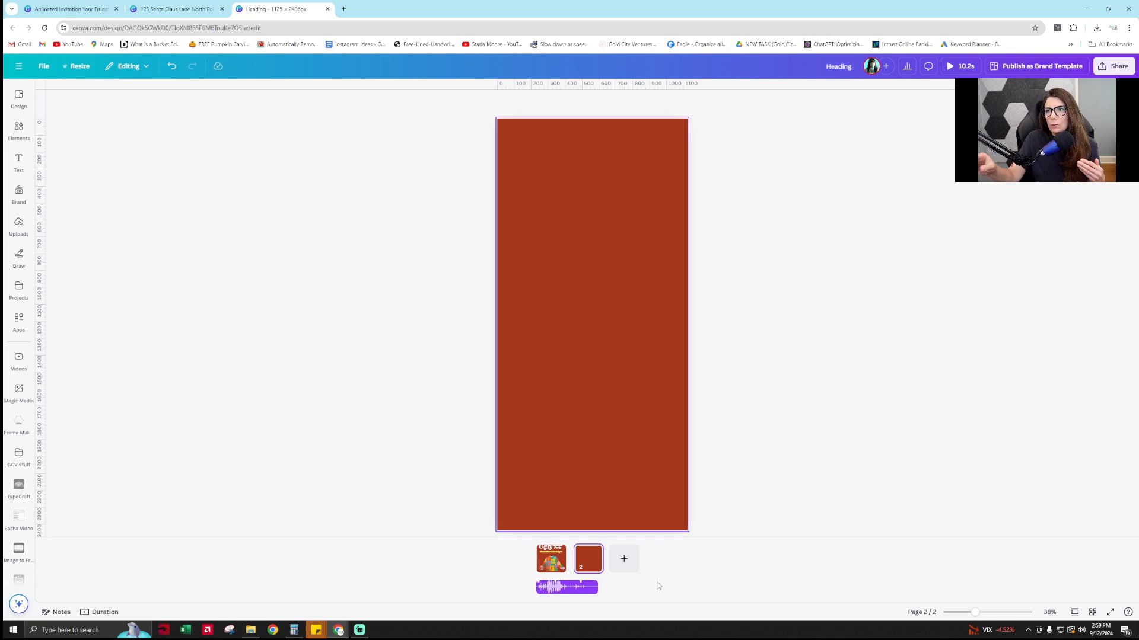
click(1075, 612)
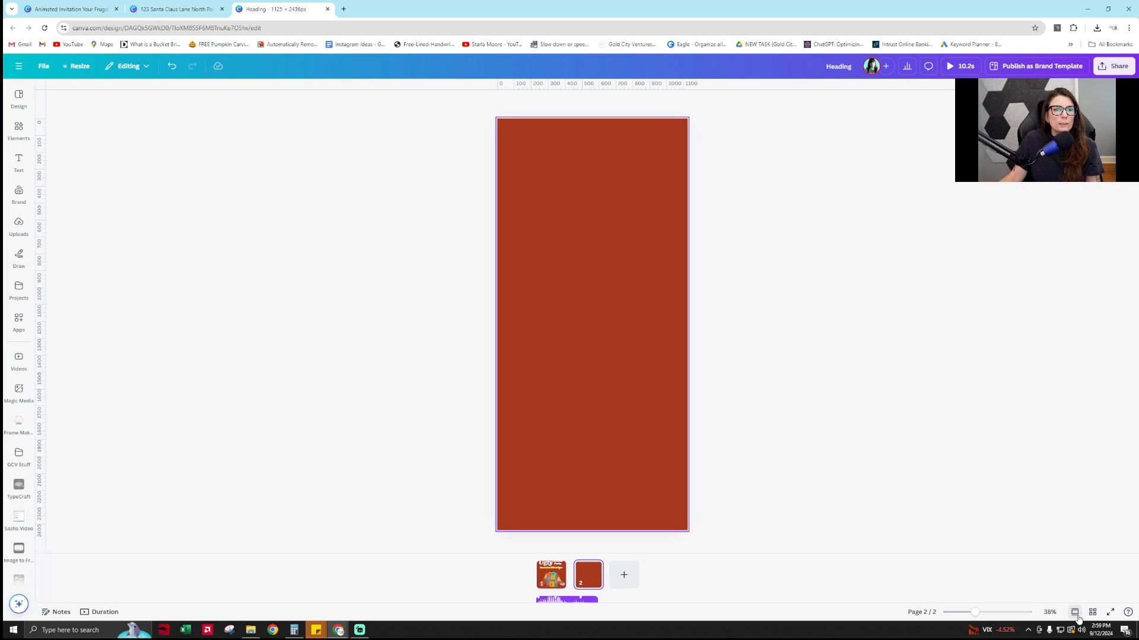
click(671, 170)
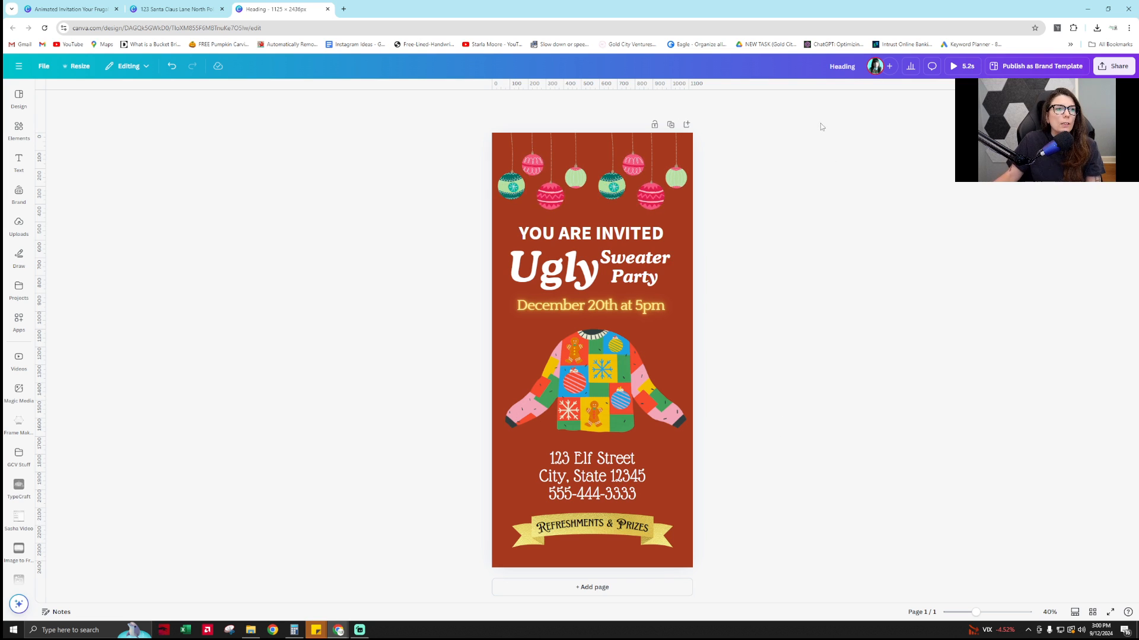
Play the invitation preview to check the animated ornaments together with the sound, and close the preview
click(962, 67)
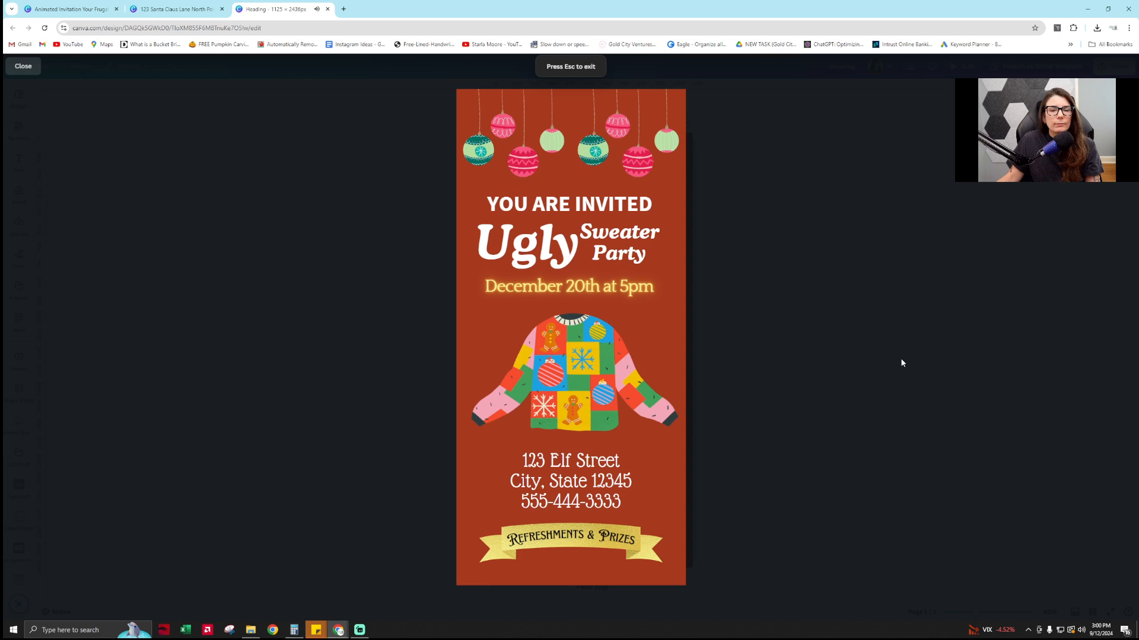
mouse_move(595, 536)
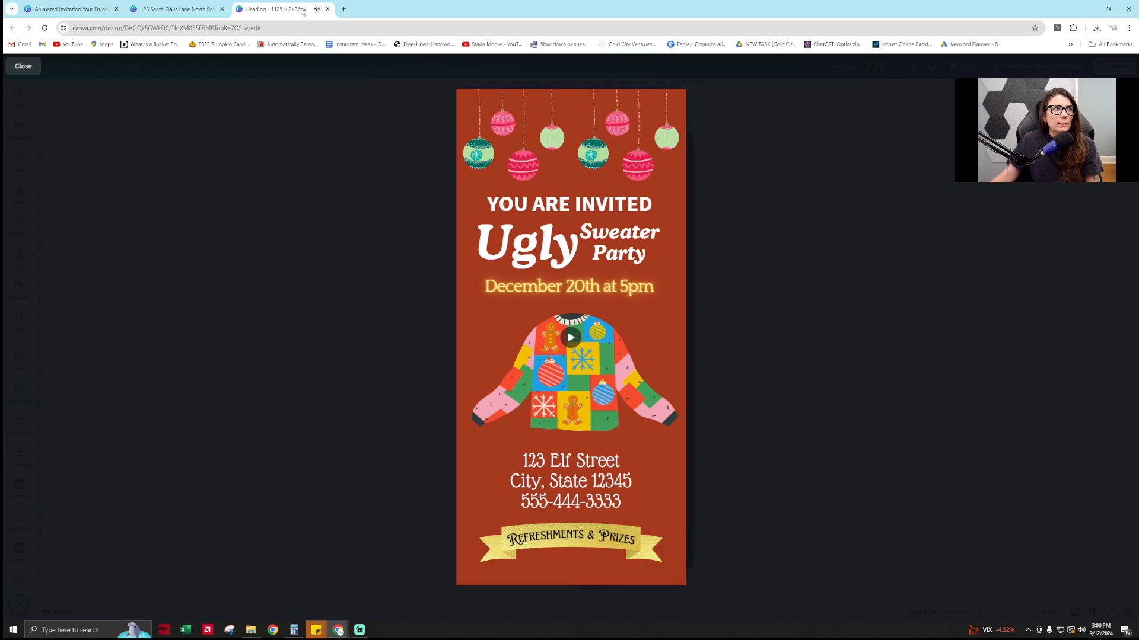
click(23, 66)
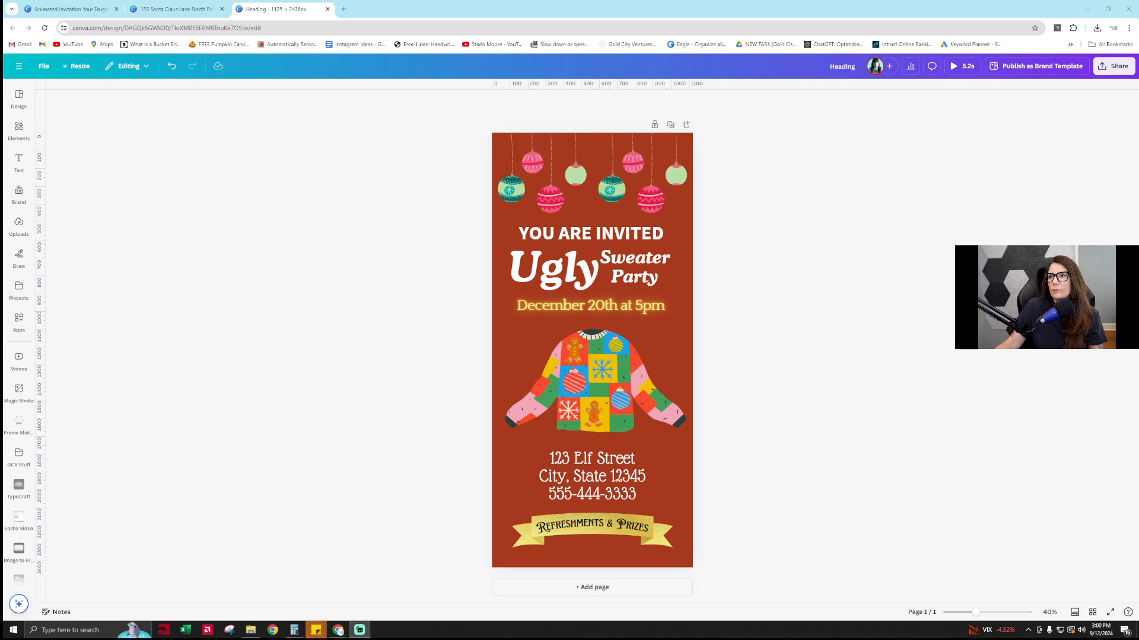
Download the invitation as an MP4 video at its original size and dismiss the download notice
click(1116, 68)
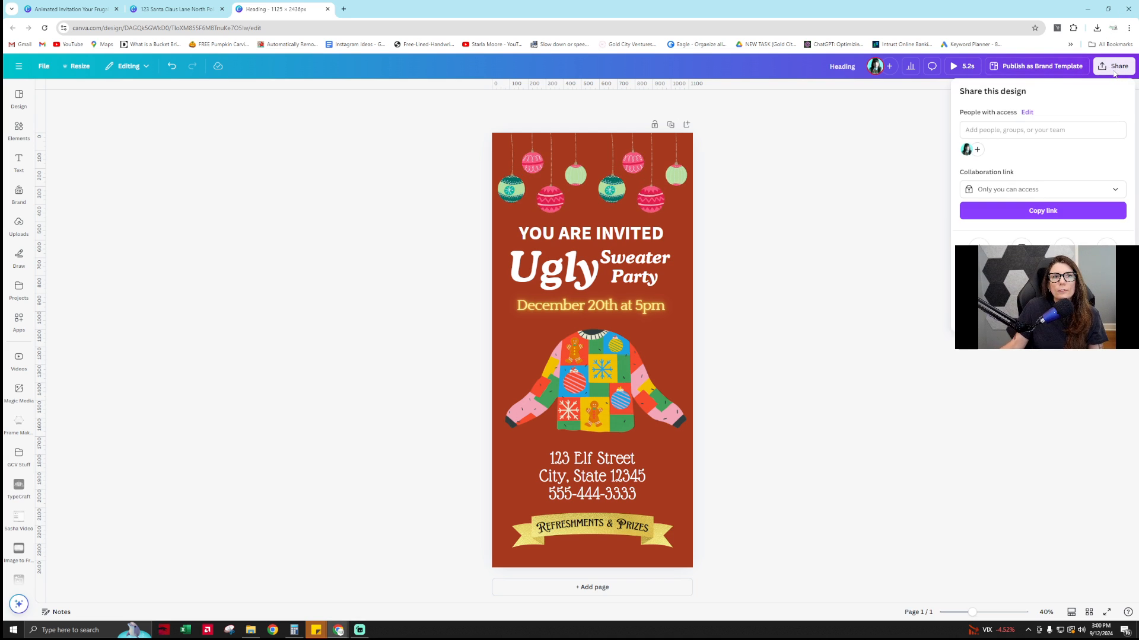
click(979, 255)
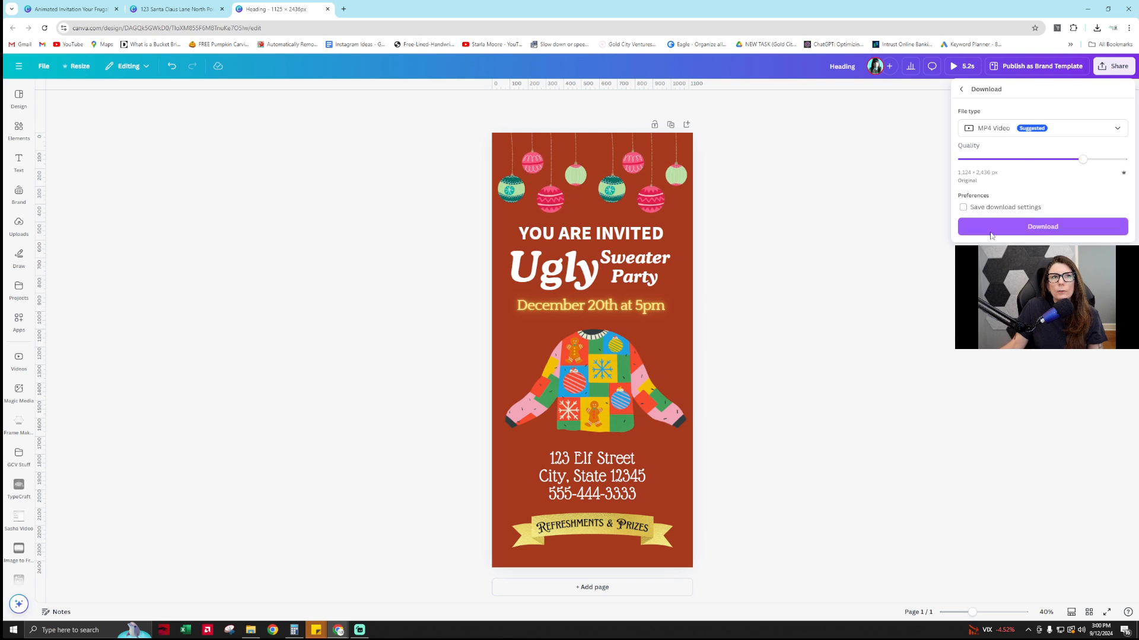
click(1043, 227)
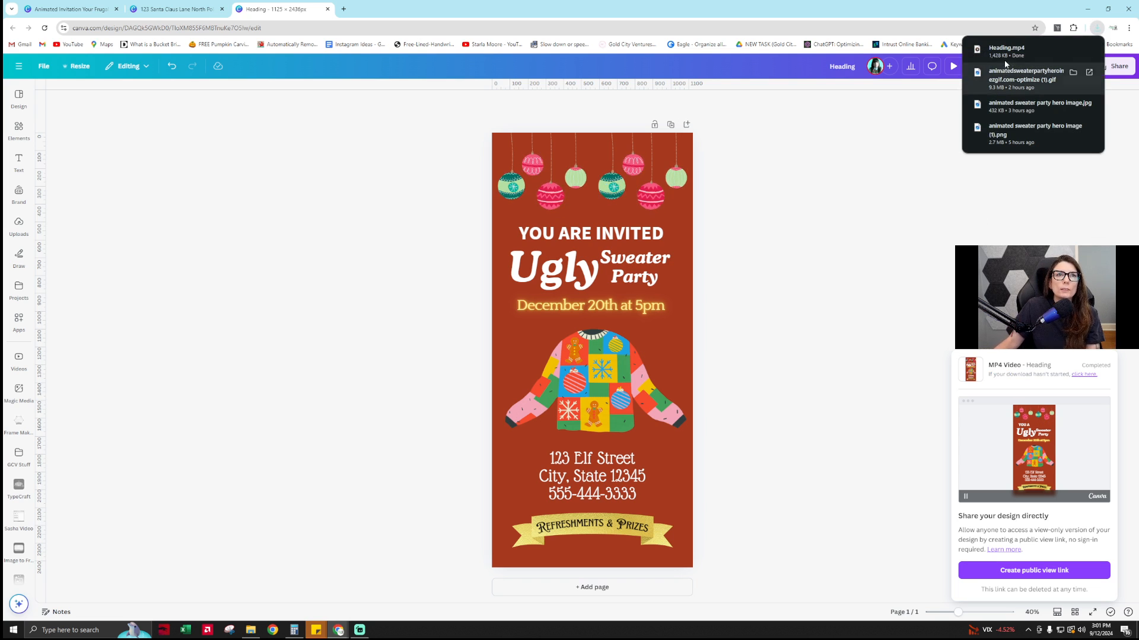
mouse_move(989, 61)
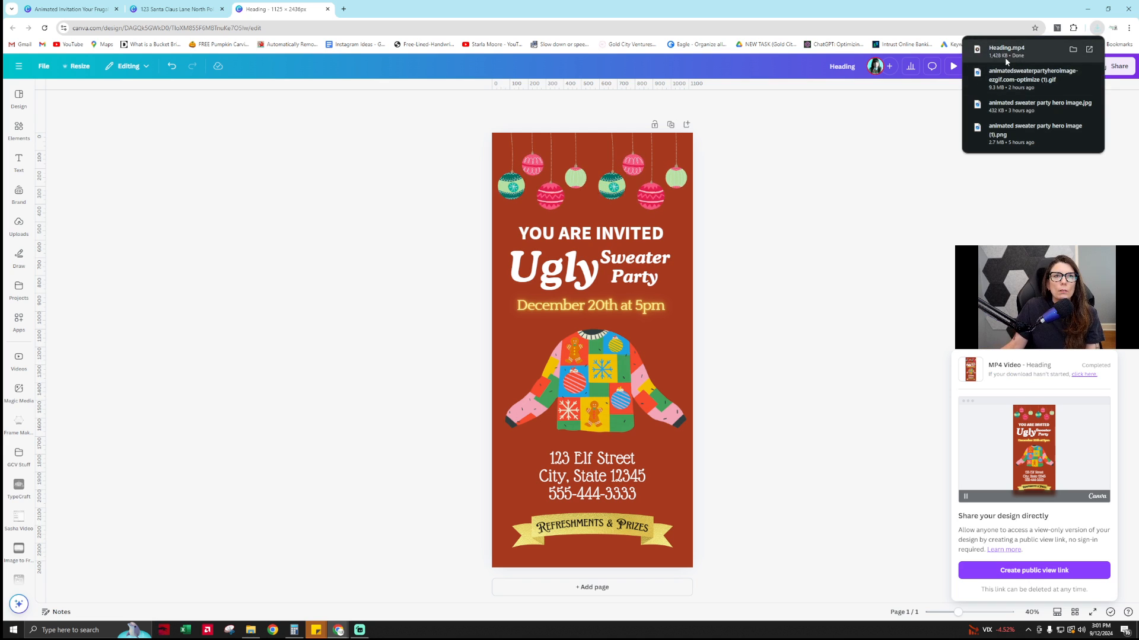
click(1084, 222)
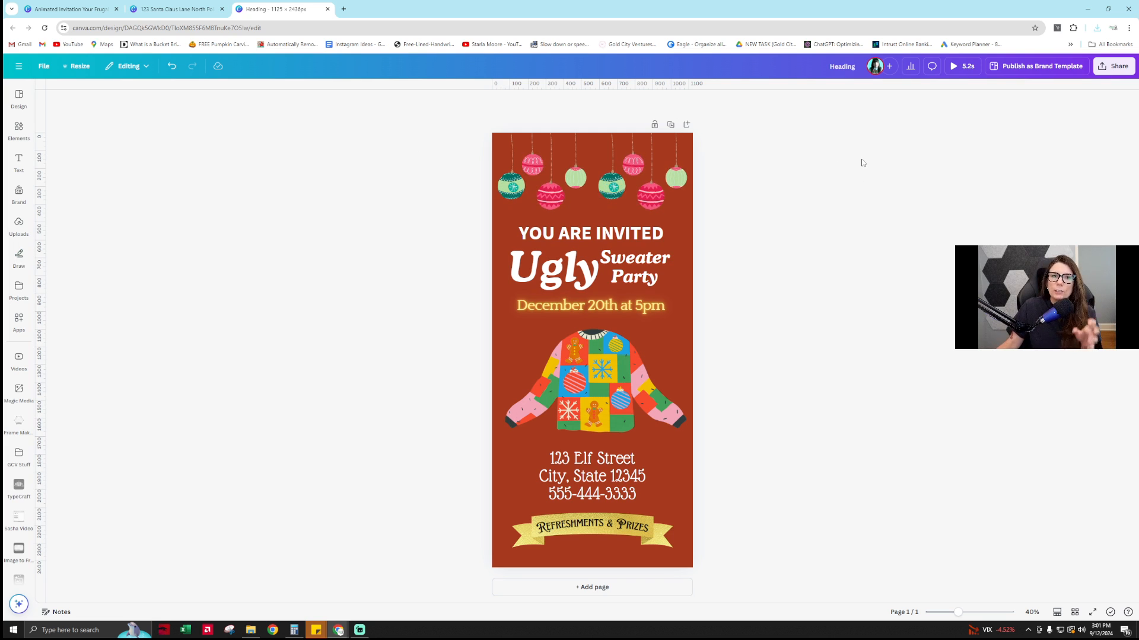
Create a public template link for the invitation, copy it, and close the sharing options
click(1106, 69)
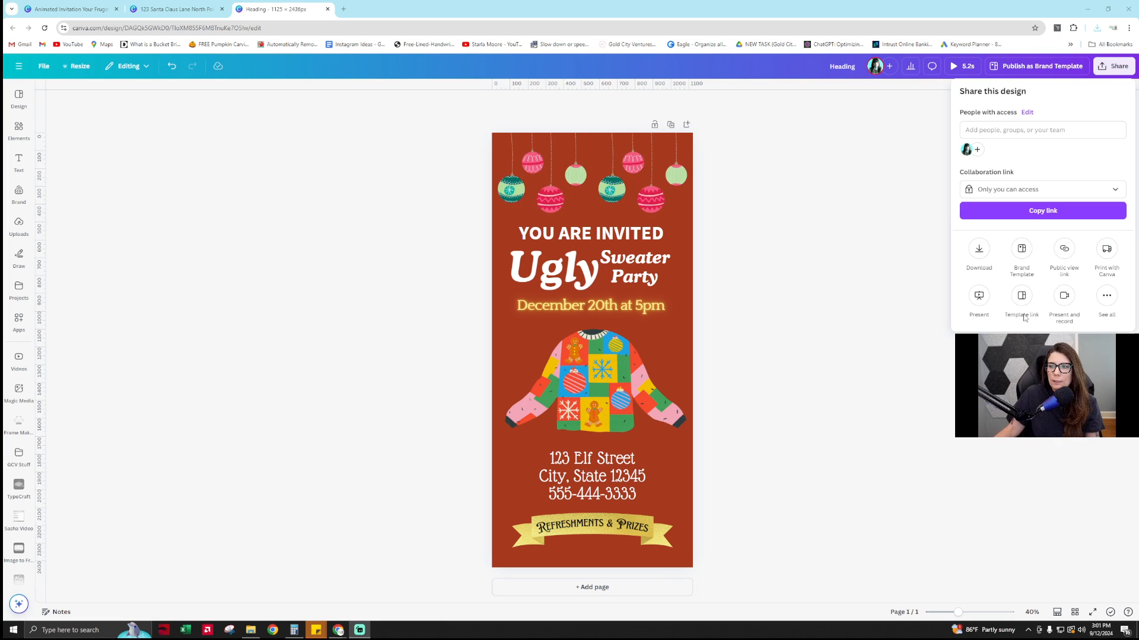
click(1106, 295)
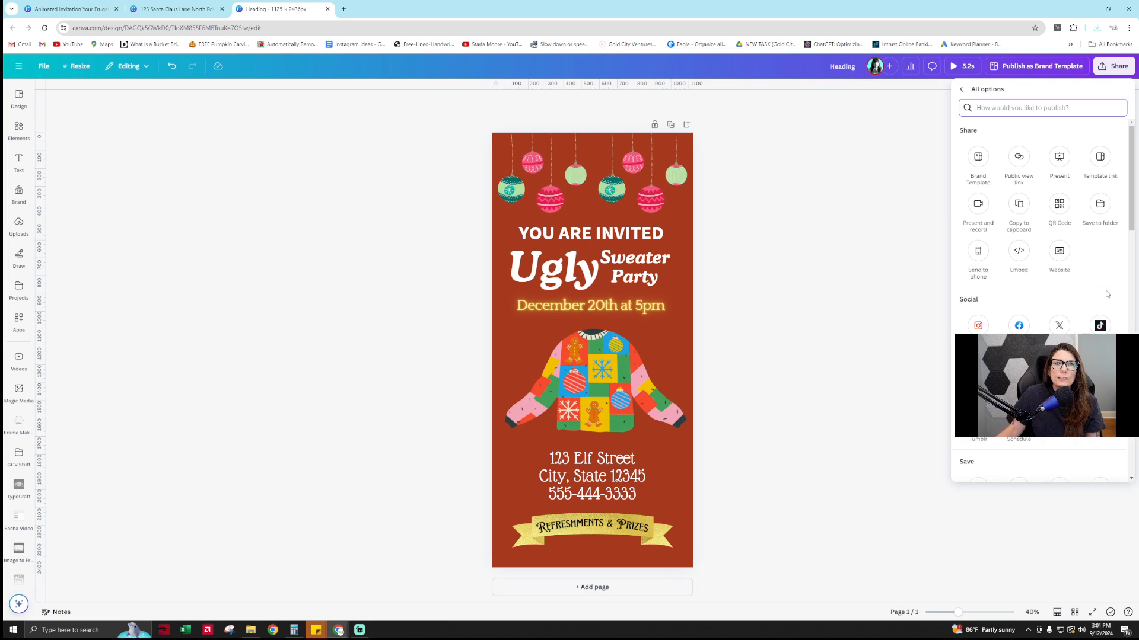
click(1097, 158)
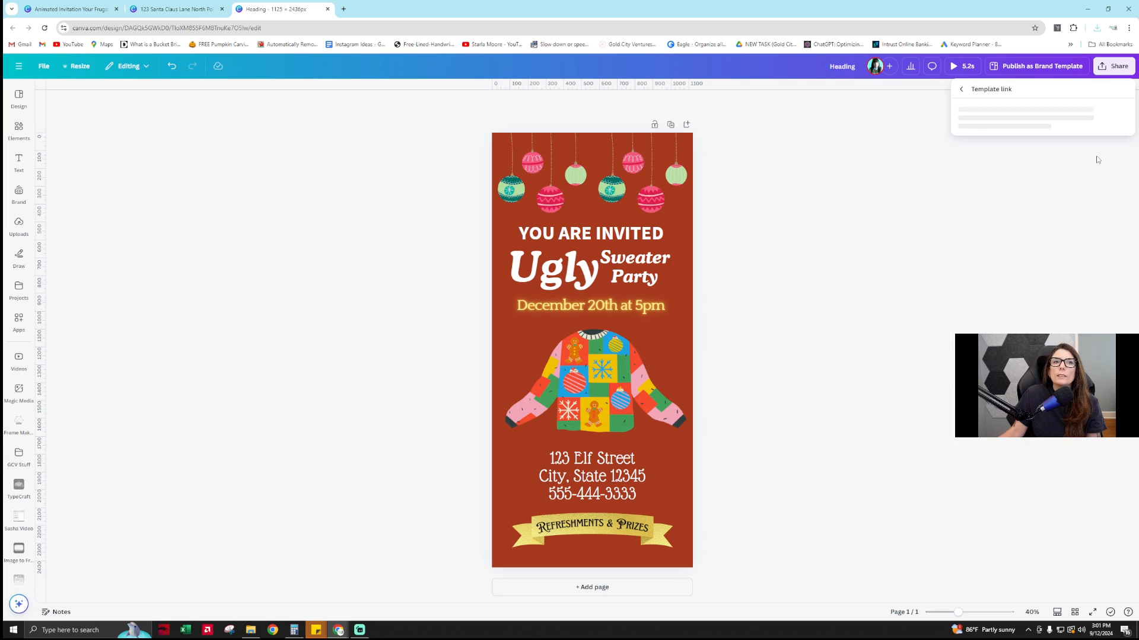
click(1065, 266)
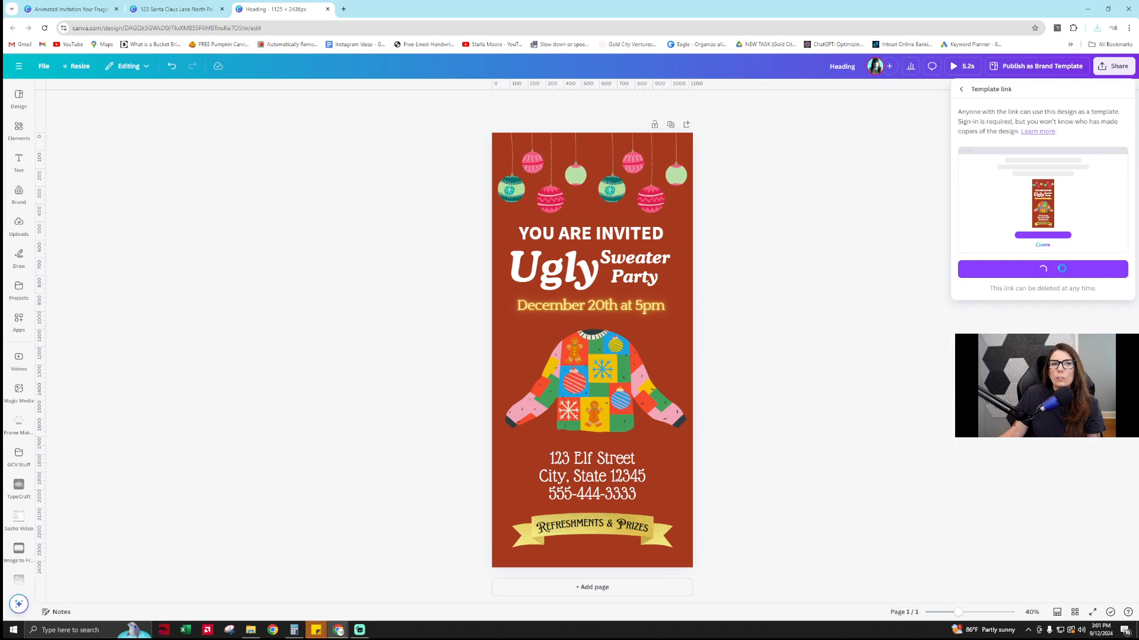
click(1115, 263)
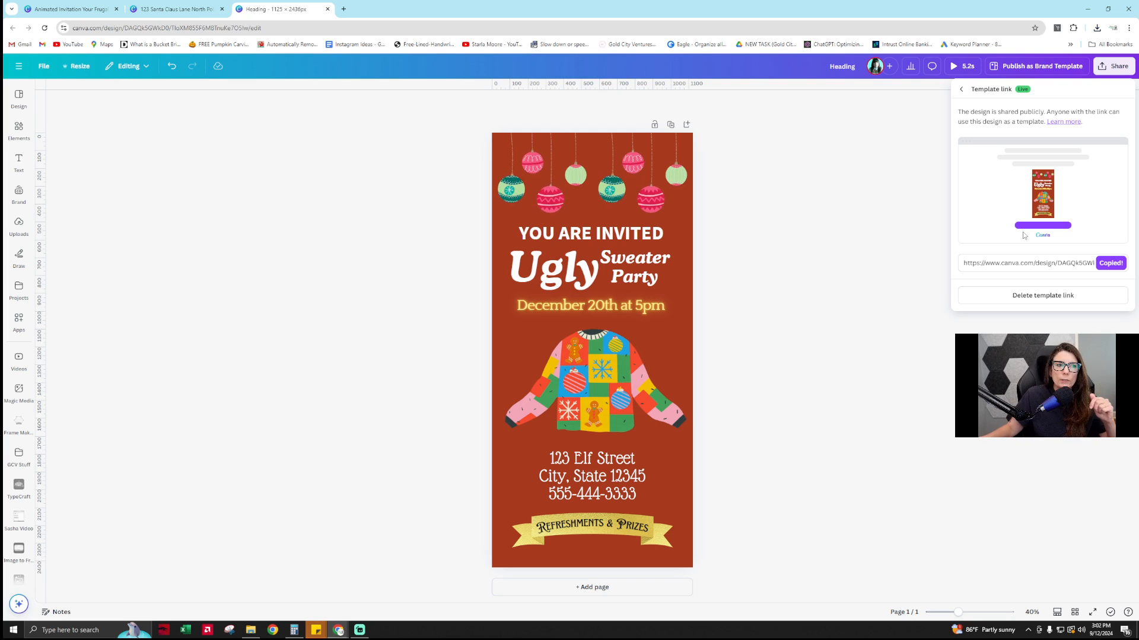
click(823, 338)
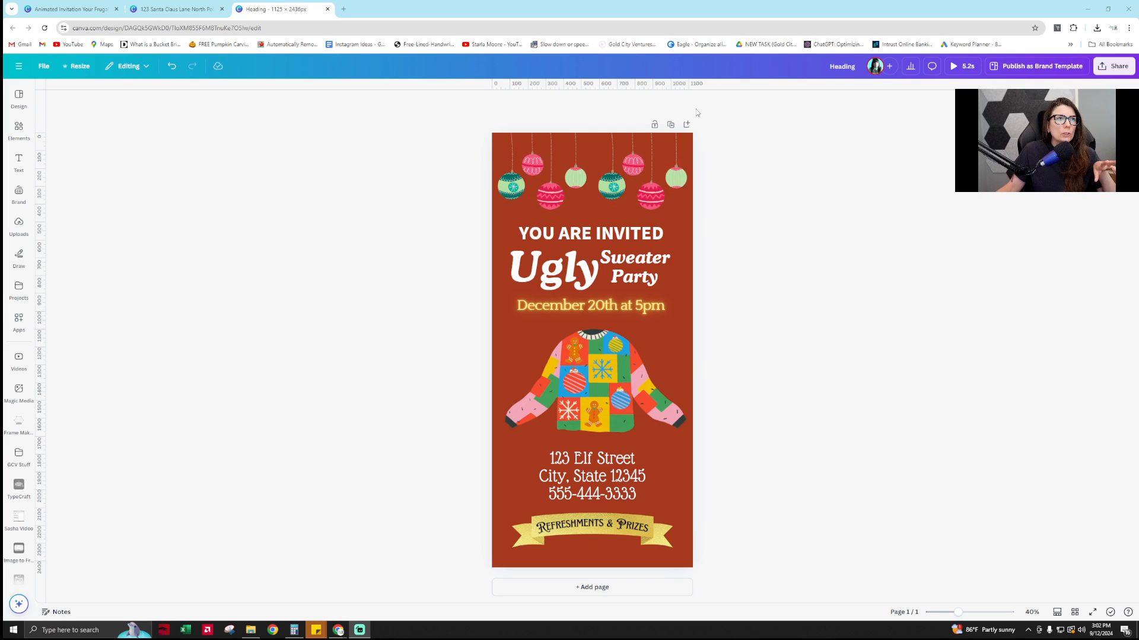
Duplicate the invitation page and remove the red background from the copy
click(670, 125)
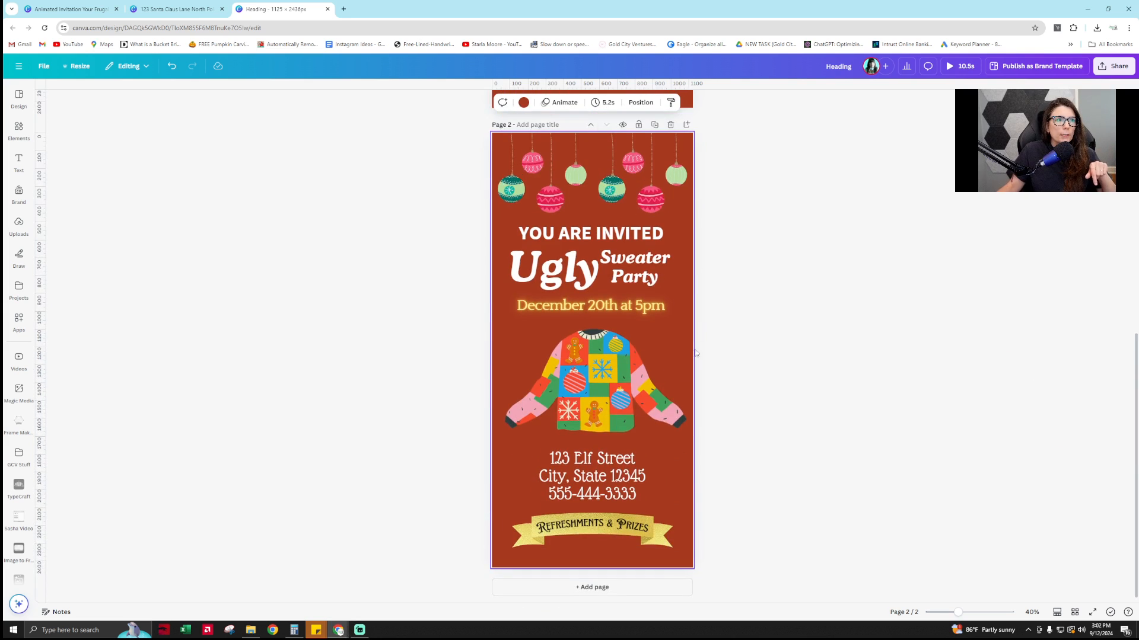
click(680, 355)
click(679, 306)
click(689, 279)
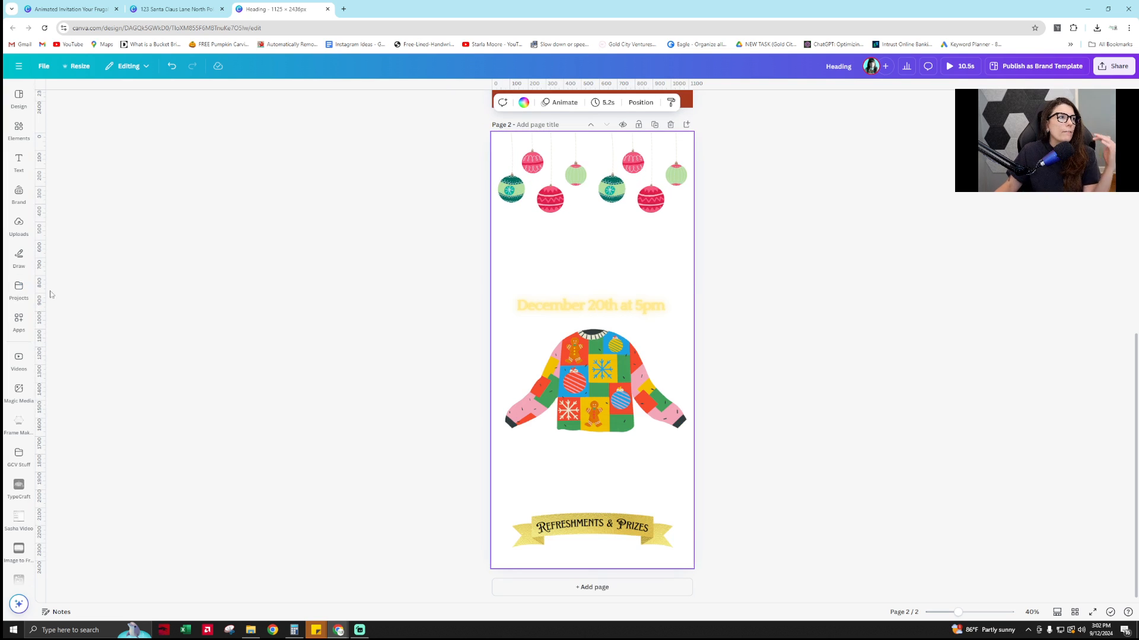
Search the video elements for "christmas" to use behind the duplicated invitation
click(19, 193)
click(18, 224)
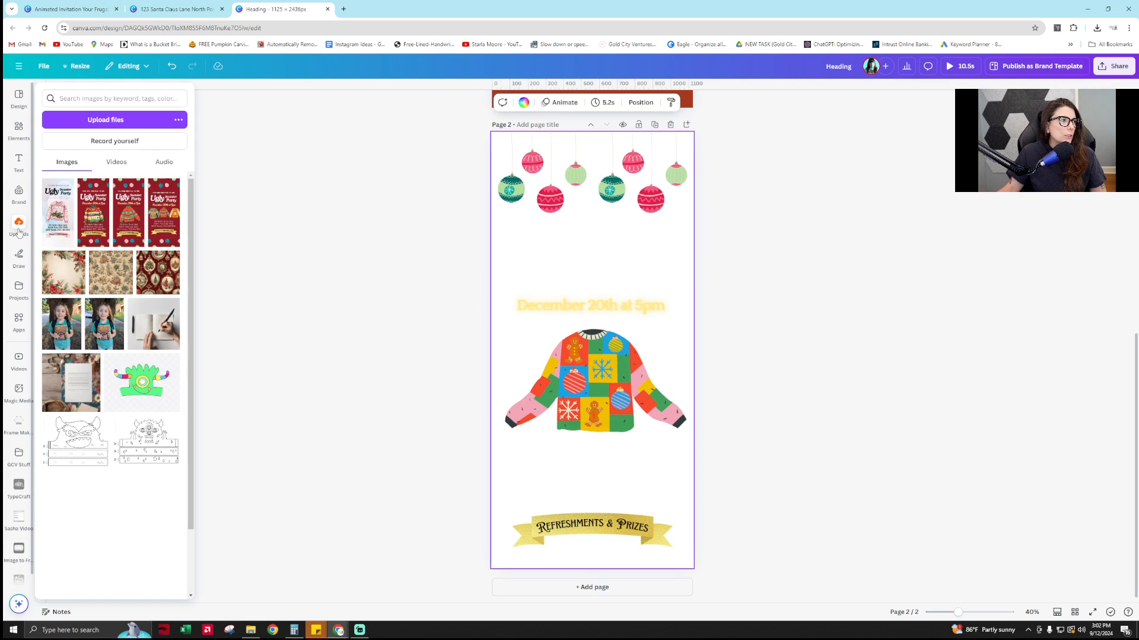
click(18, 162)
click(22, 128)
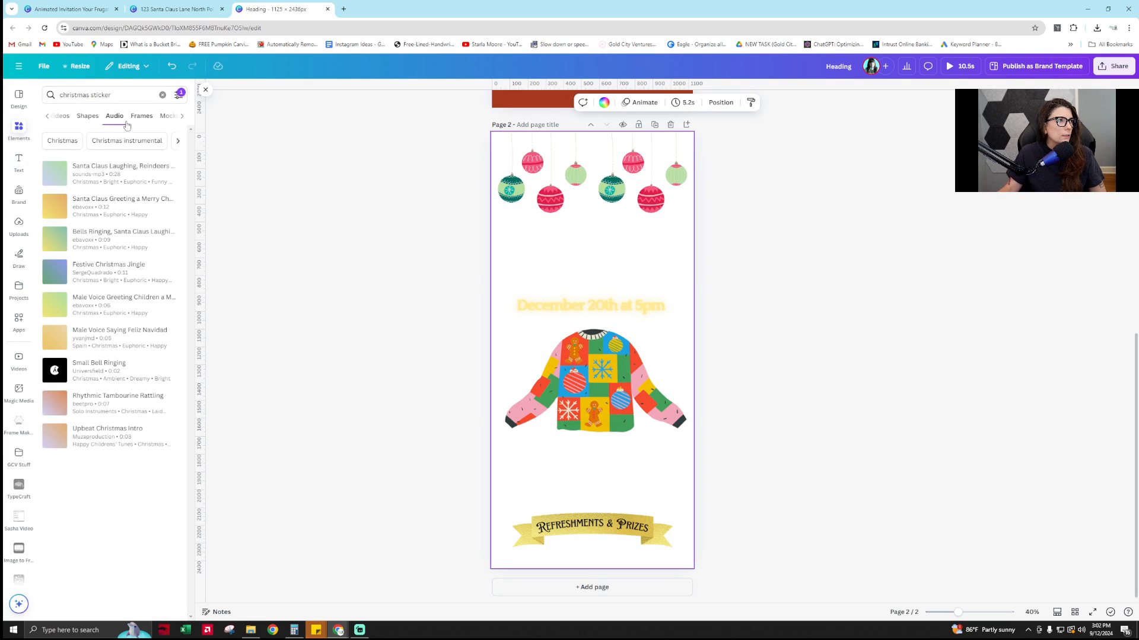
click(184, 116)
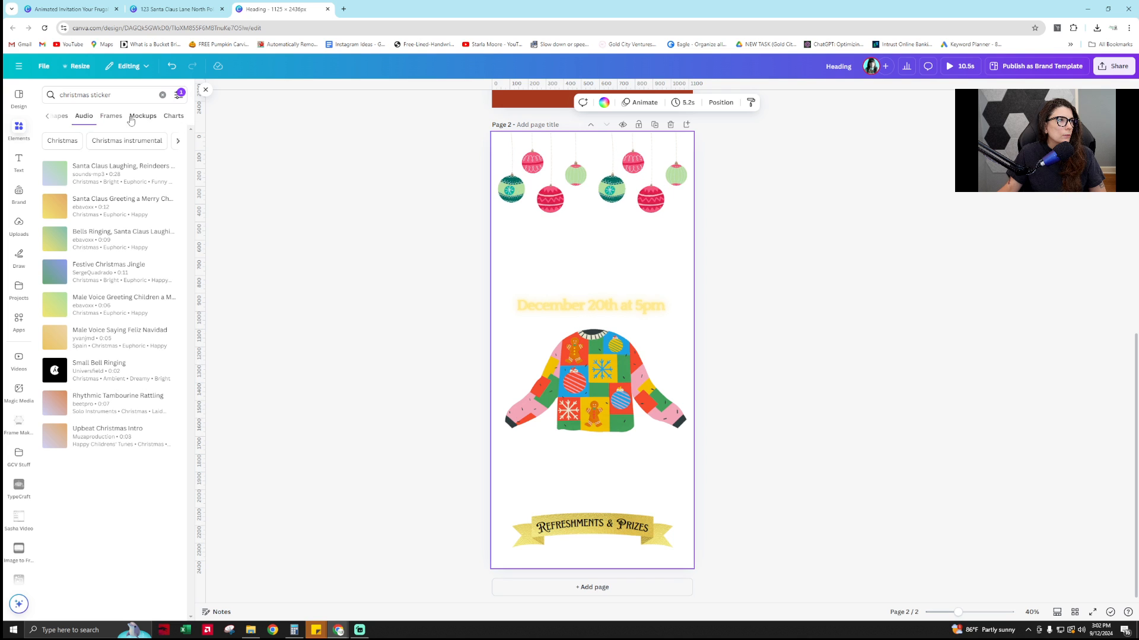
click(47, 117)
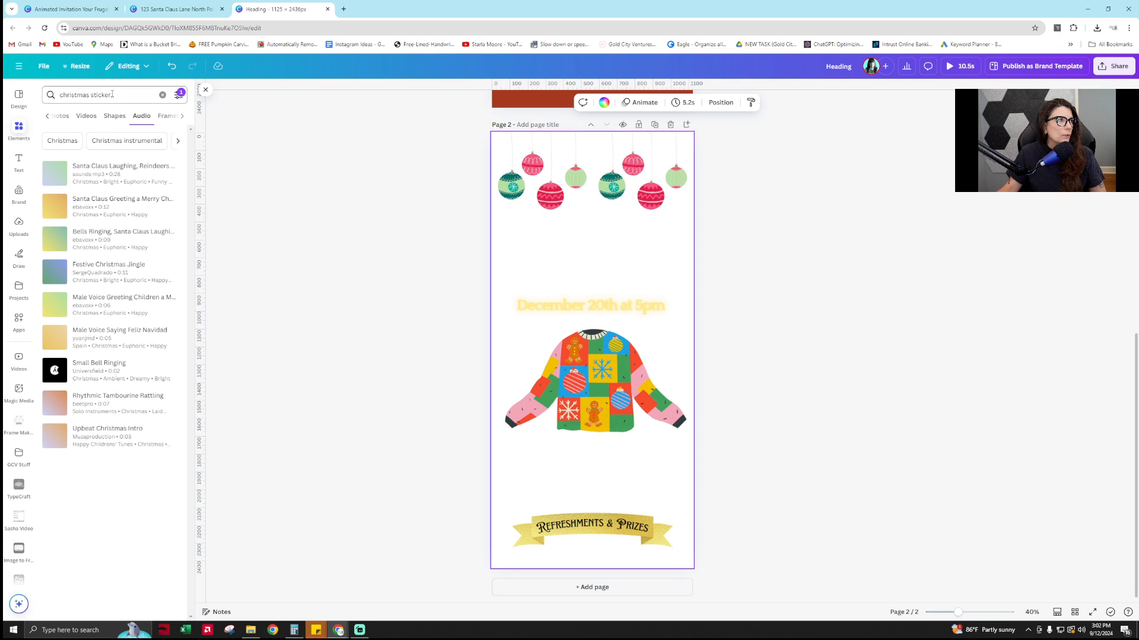
click(86, 116)
click(111, 95)
triple_click(111, 95)
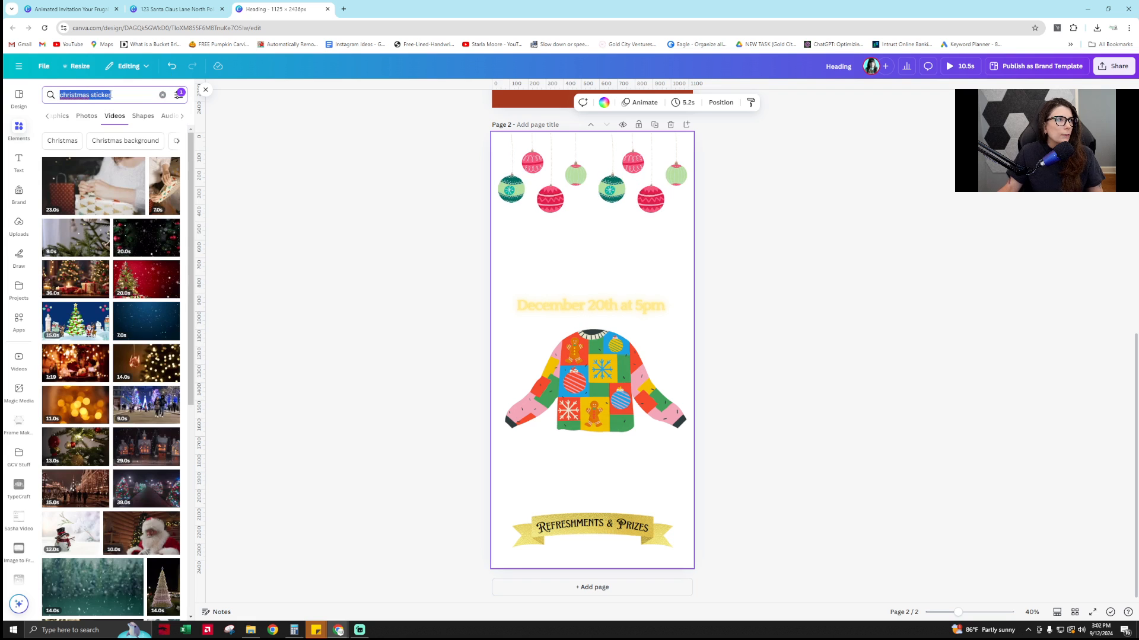
text(christmas)
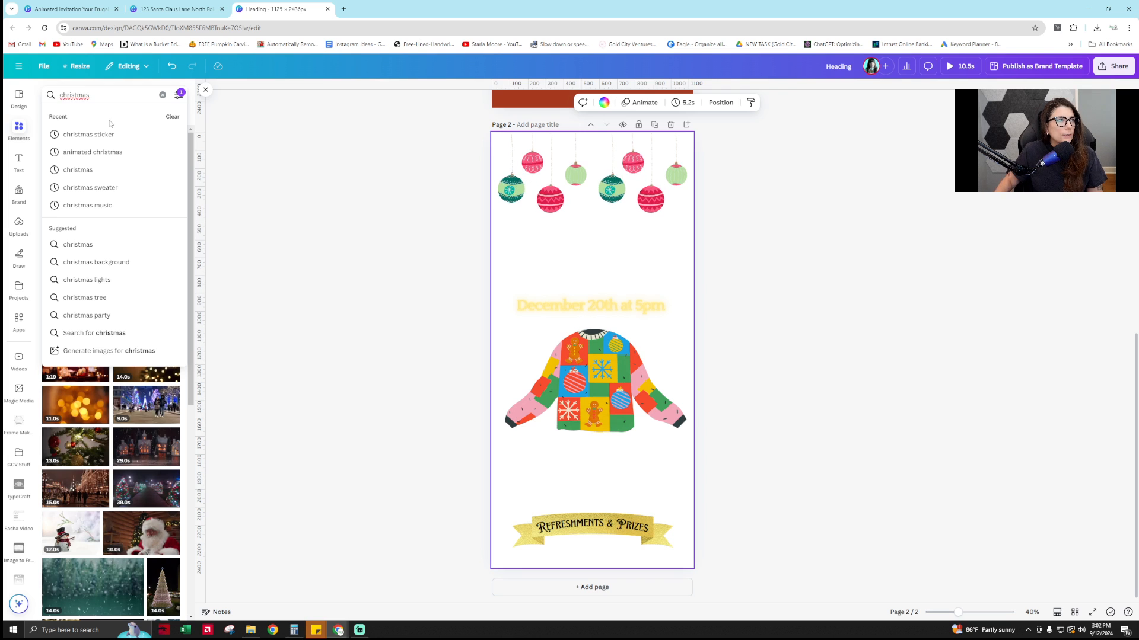
key(Return)
Filter the "christmas" video results to vertical orientation, keeping the Free filter on
click(180, 95)
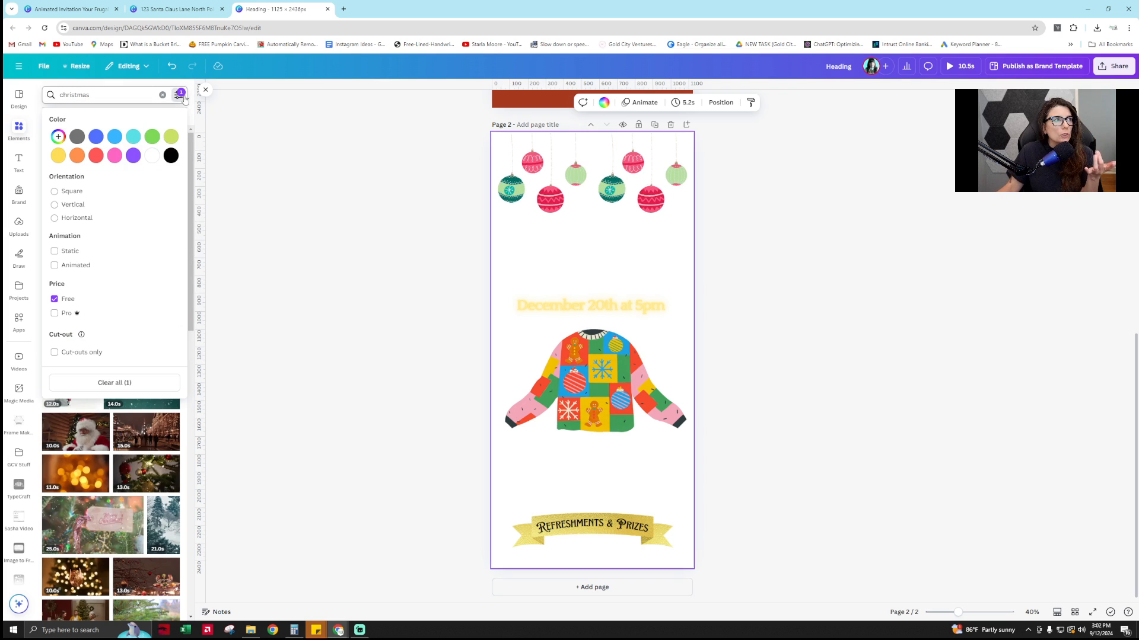
click(54, 206)
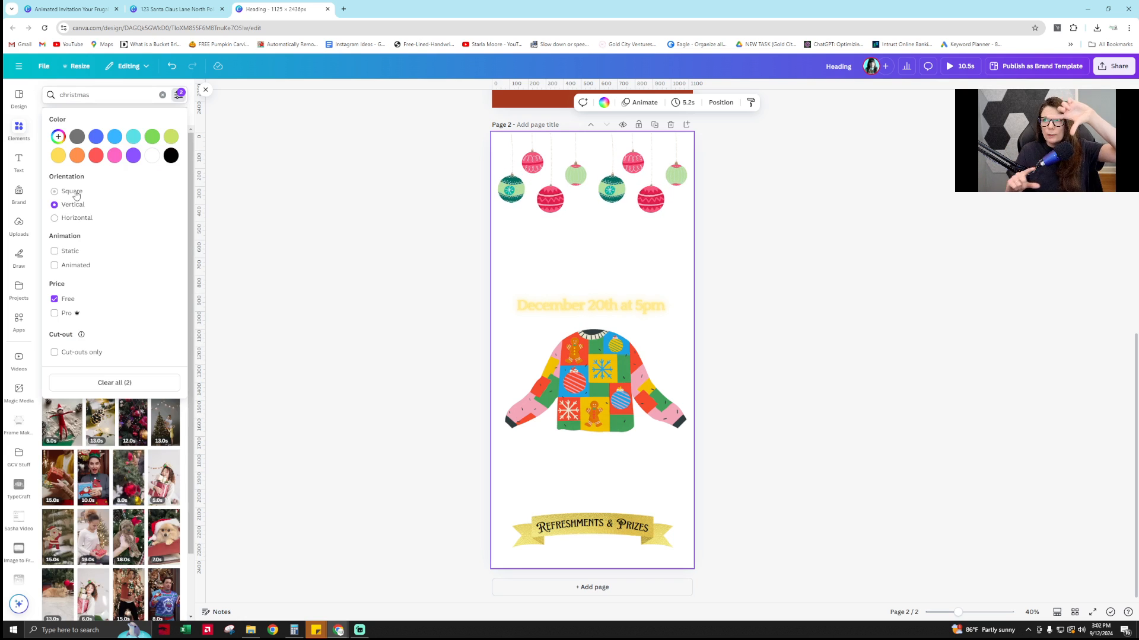
click(200, 386)
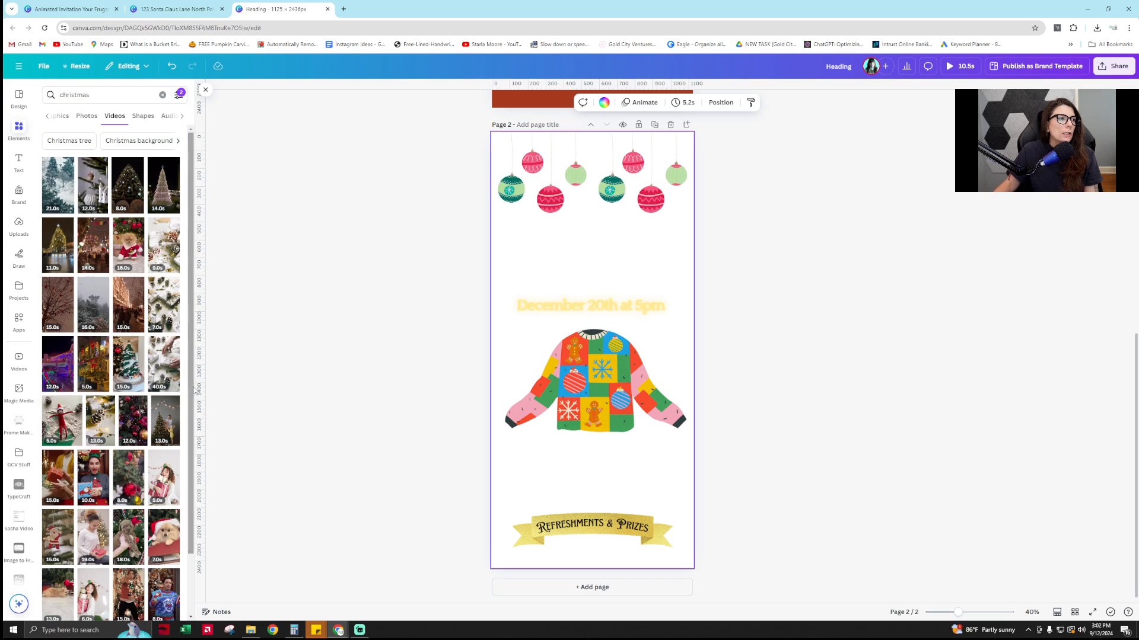
Add the vertical pumpkin pie video from the results to page 2 and set it as the page background
scroll(145, 376, down, 3)
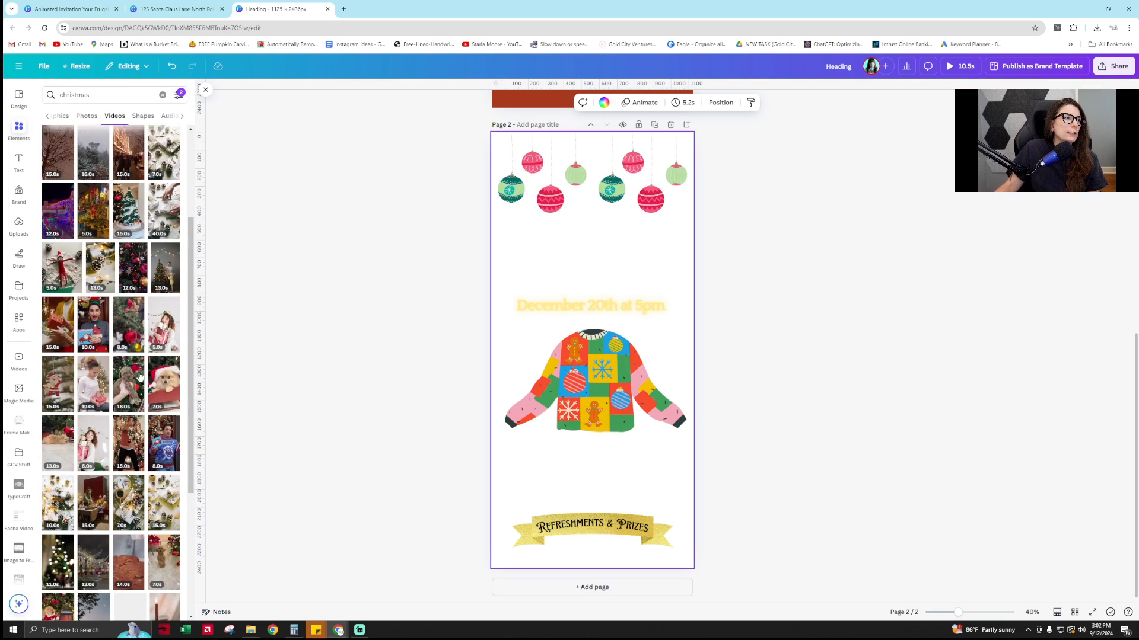
scroll(135, 380, down, 3)
scroll(134, 380, down, 2)
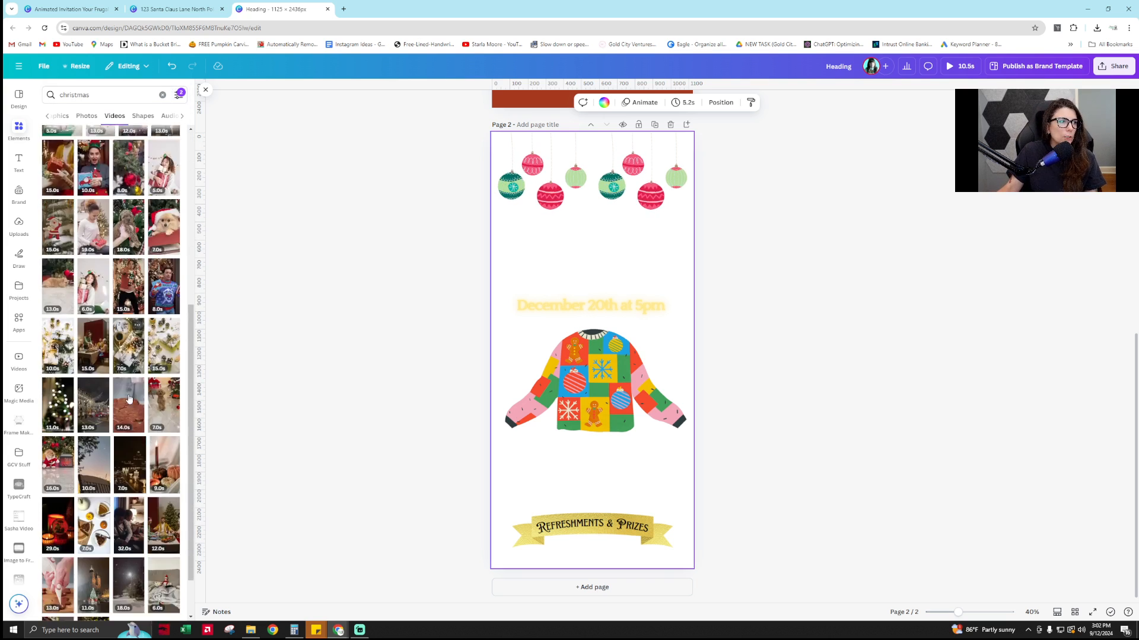
scroll(76, 452, down, 4)
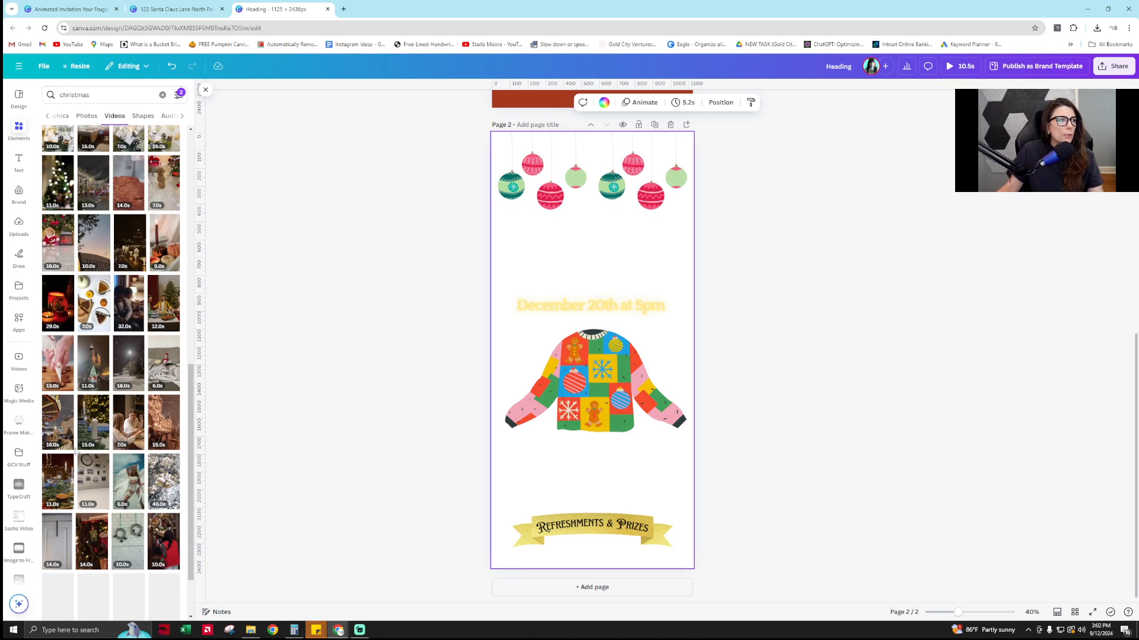
scroll(59, 561, down, 6)
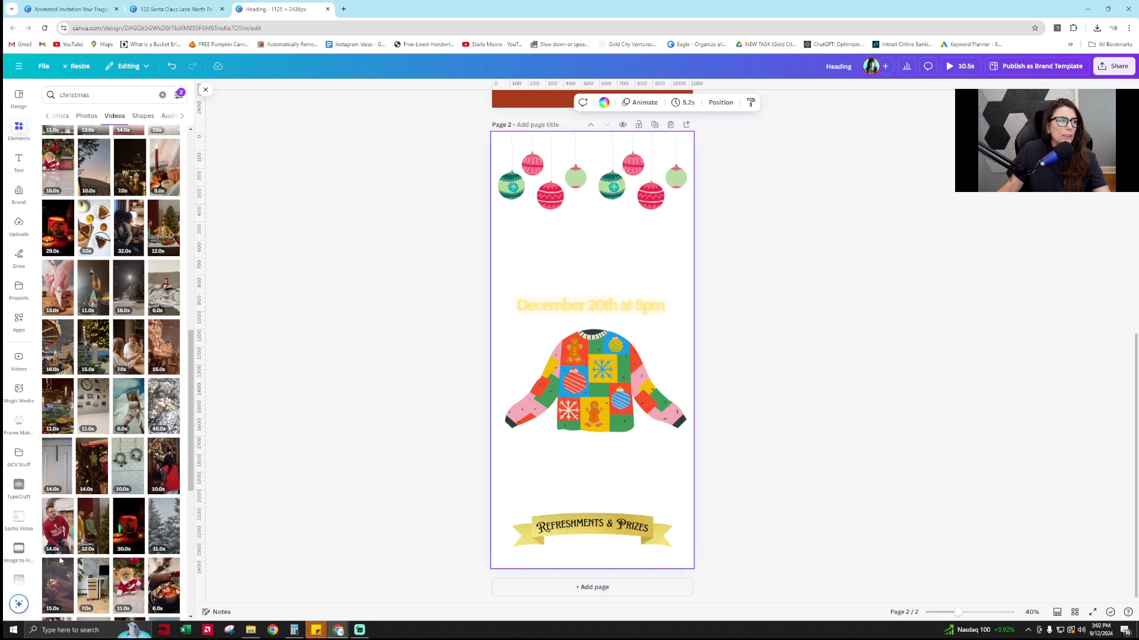
click(95, 434)
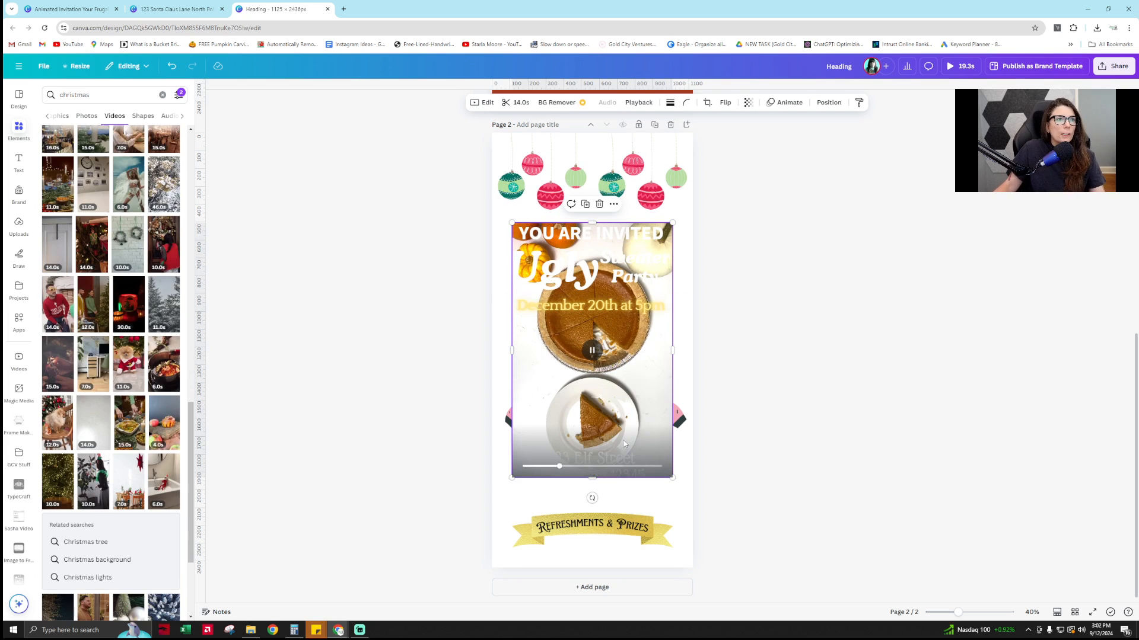
right_click(651, 392)
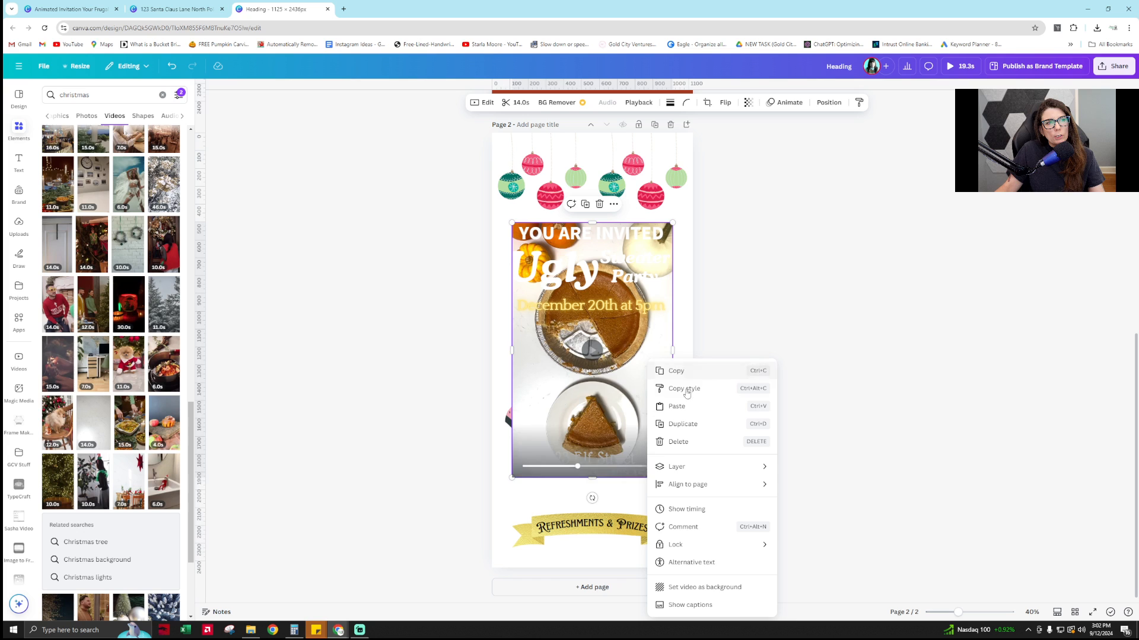
click(733, 584)
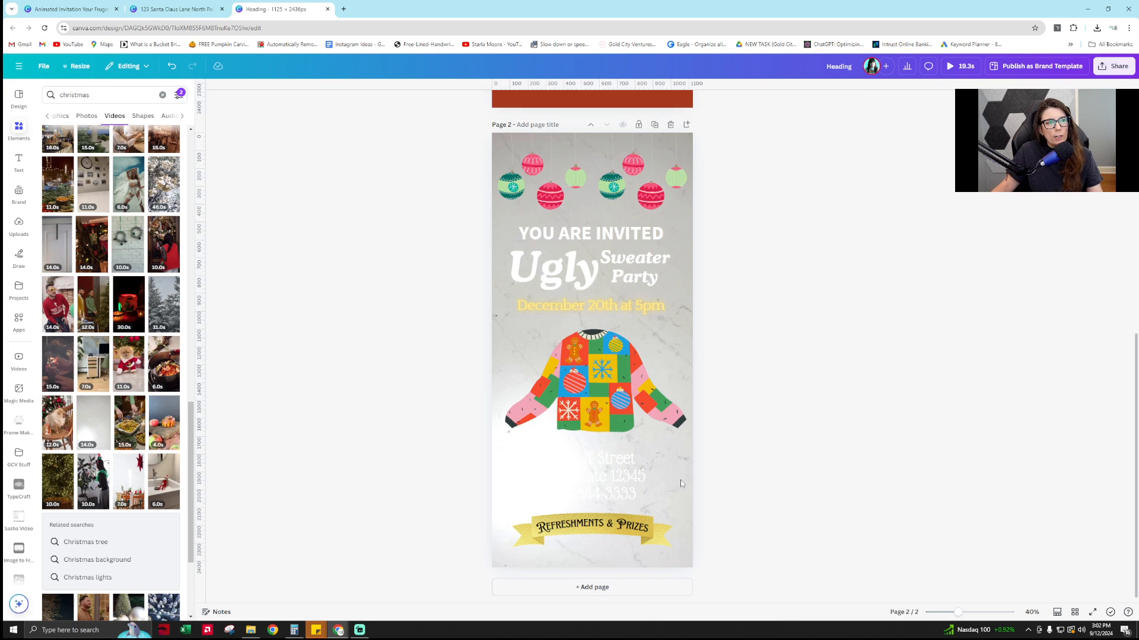
Play the pumpkin pie background video on page 2 and delete it from the page
click(685, 319)
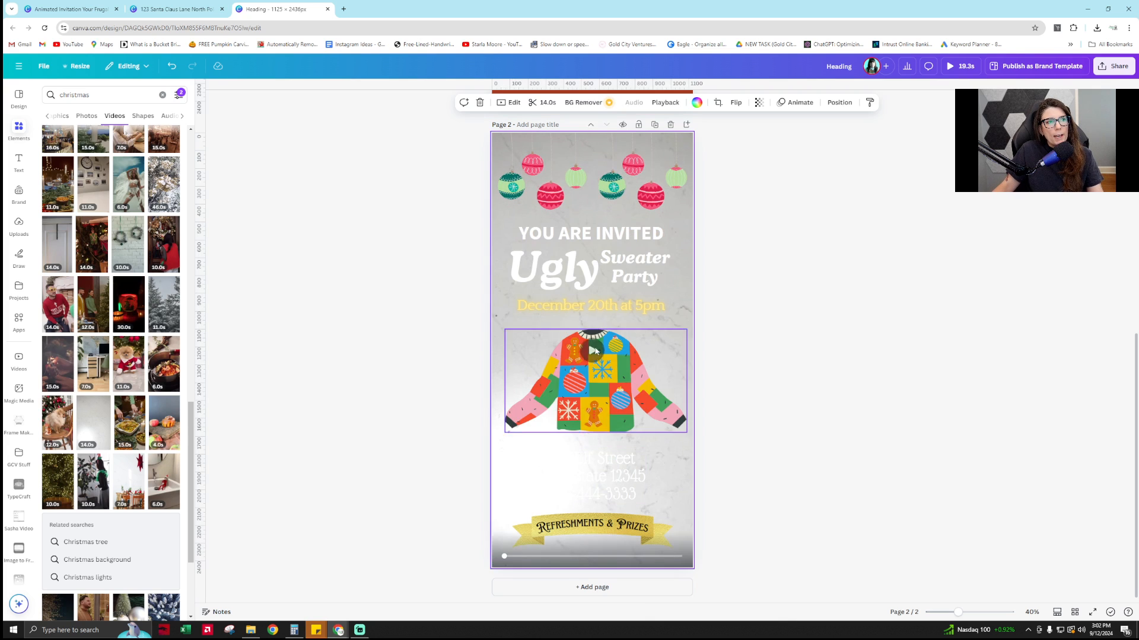
click(594, 350)
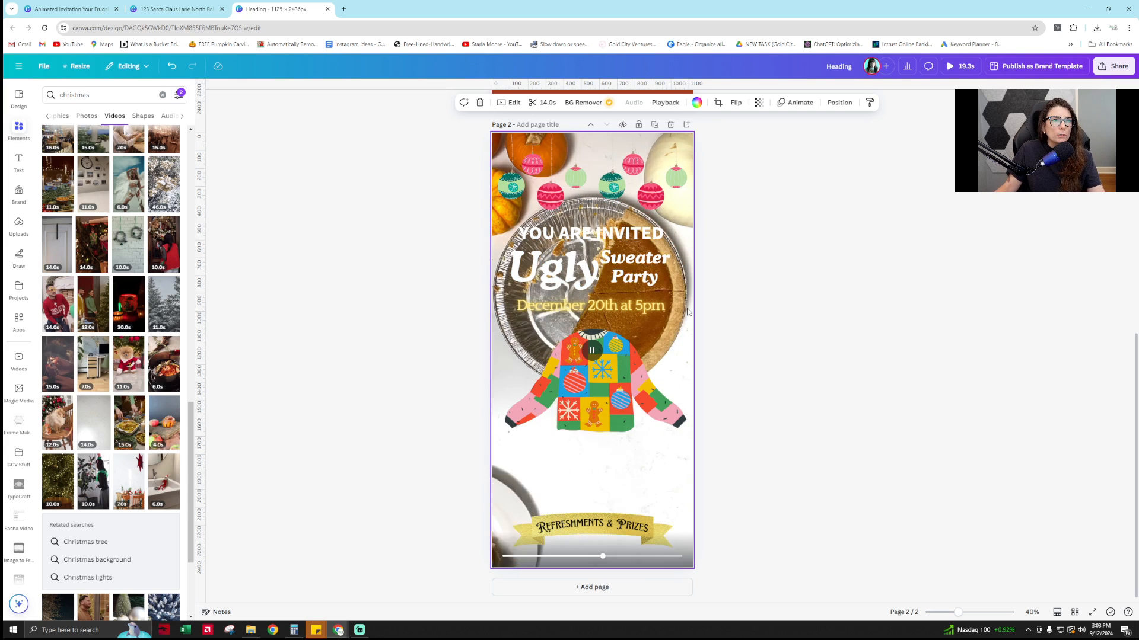
key(Delete)
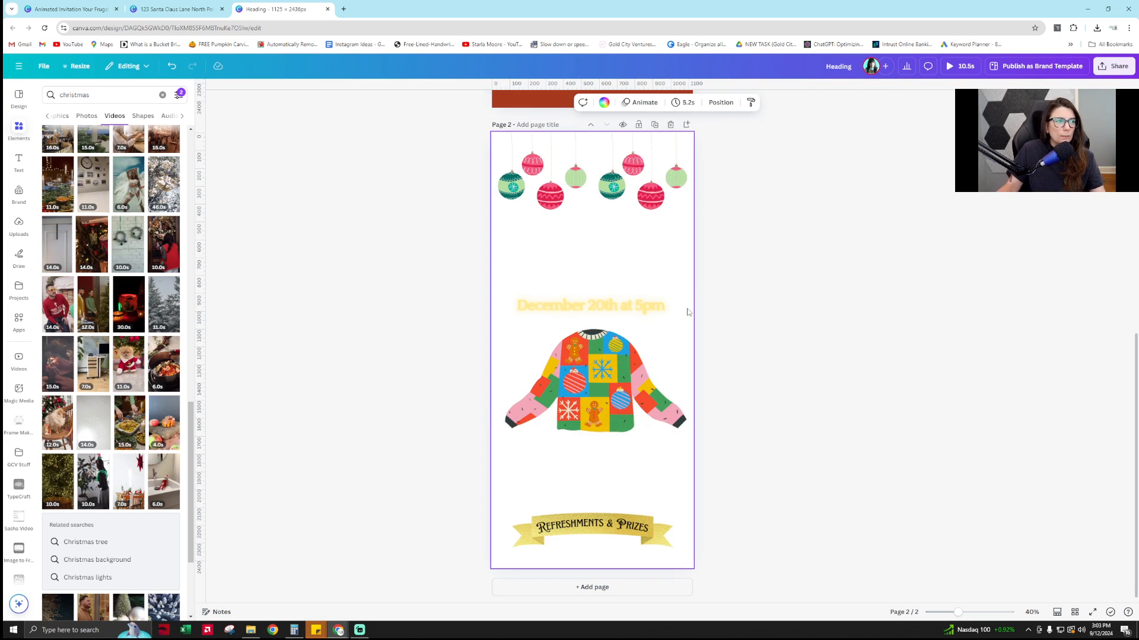
Add the vertical snowy forest video to page 2 and set it as the page background
scroll(130, 513, down, 5)
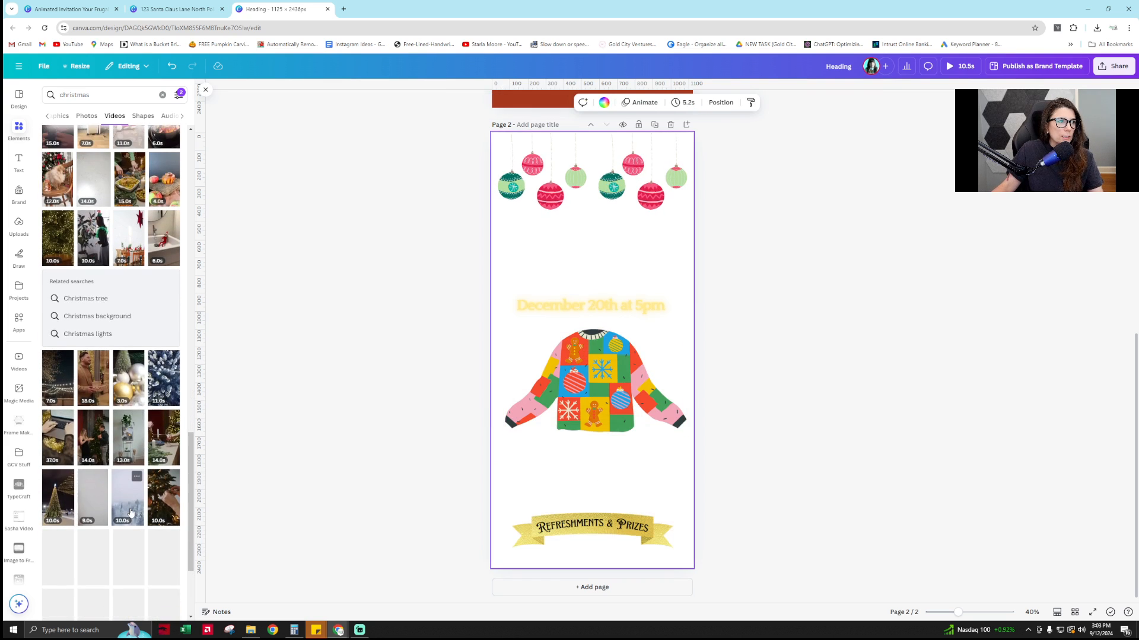
click(131, 513)
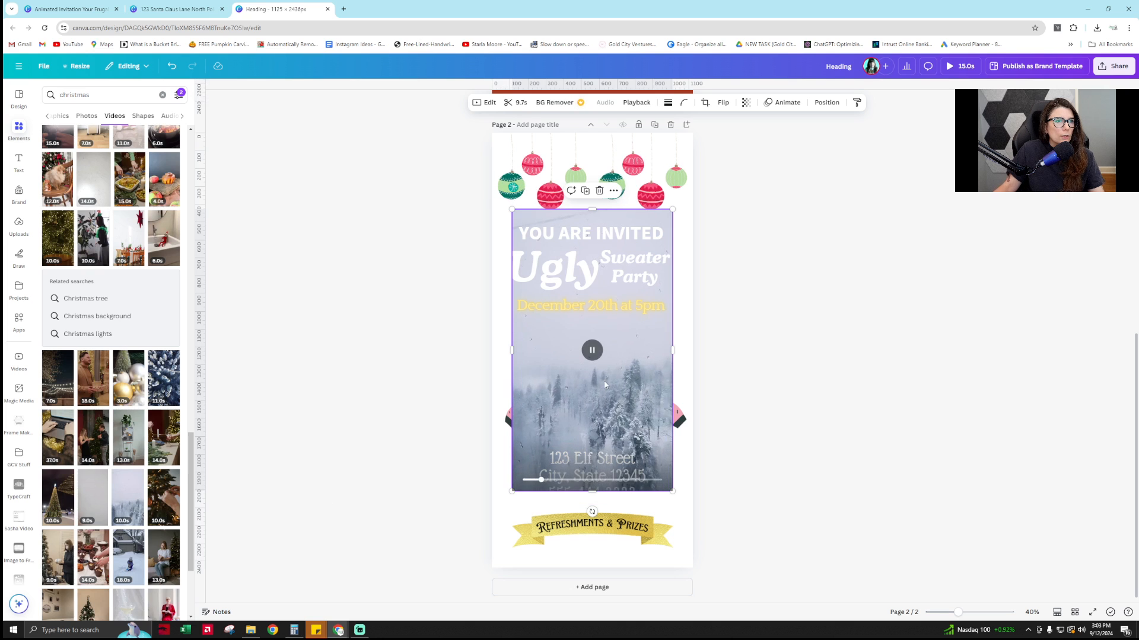
right_click(629, 369)
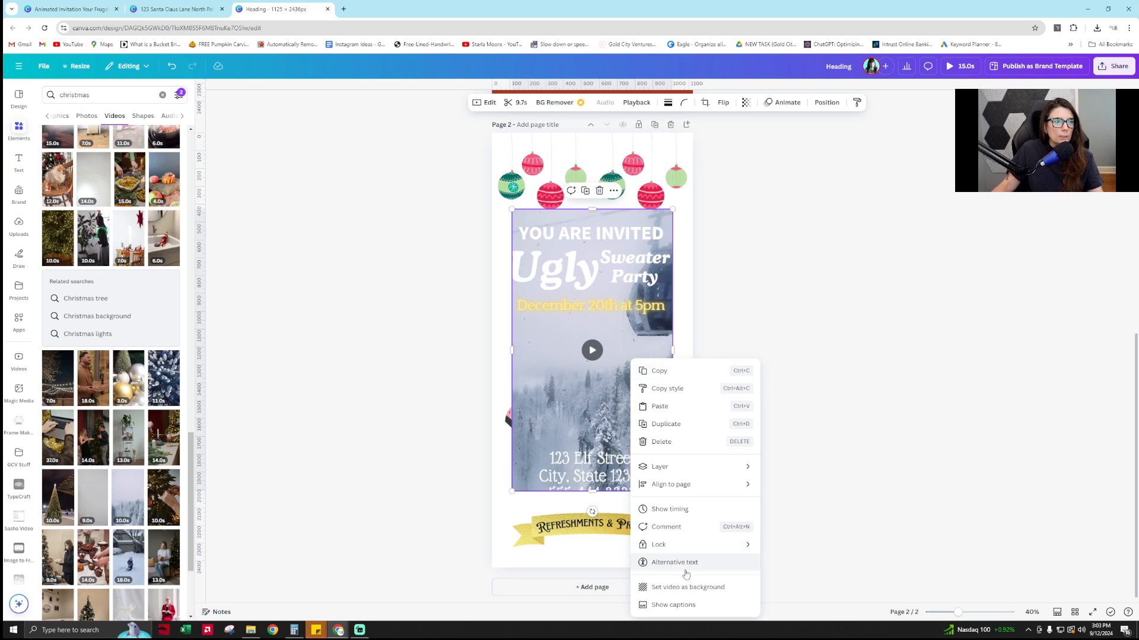
click(738, 569)
click(687, 319)
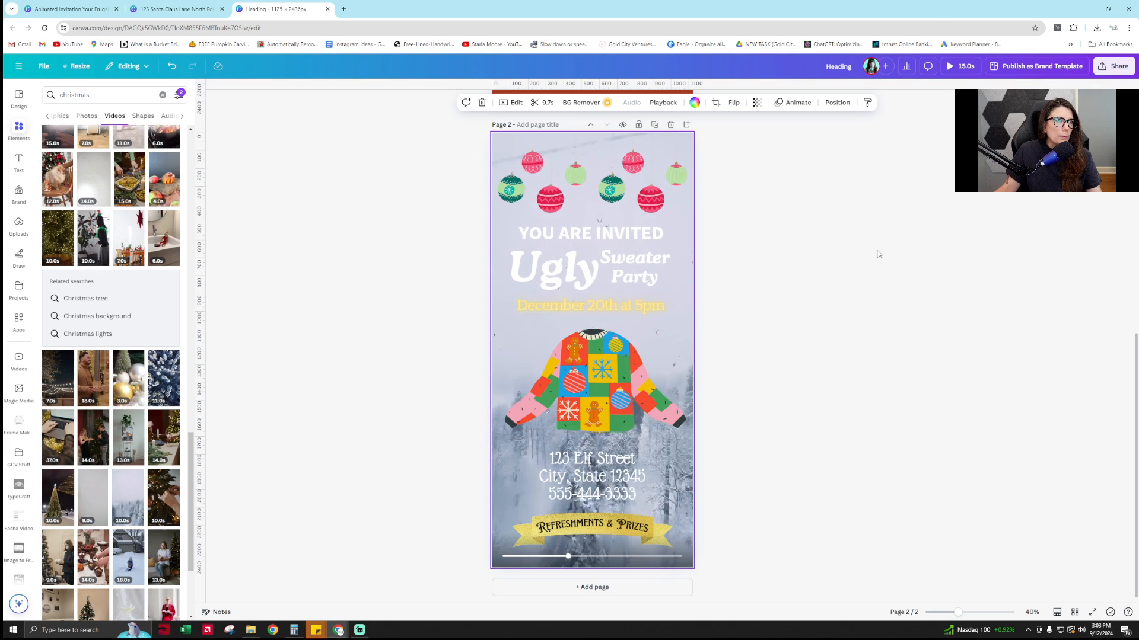
Preview the whole two-page design with the playback volume turned up, and close the preview
click(968, 67)
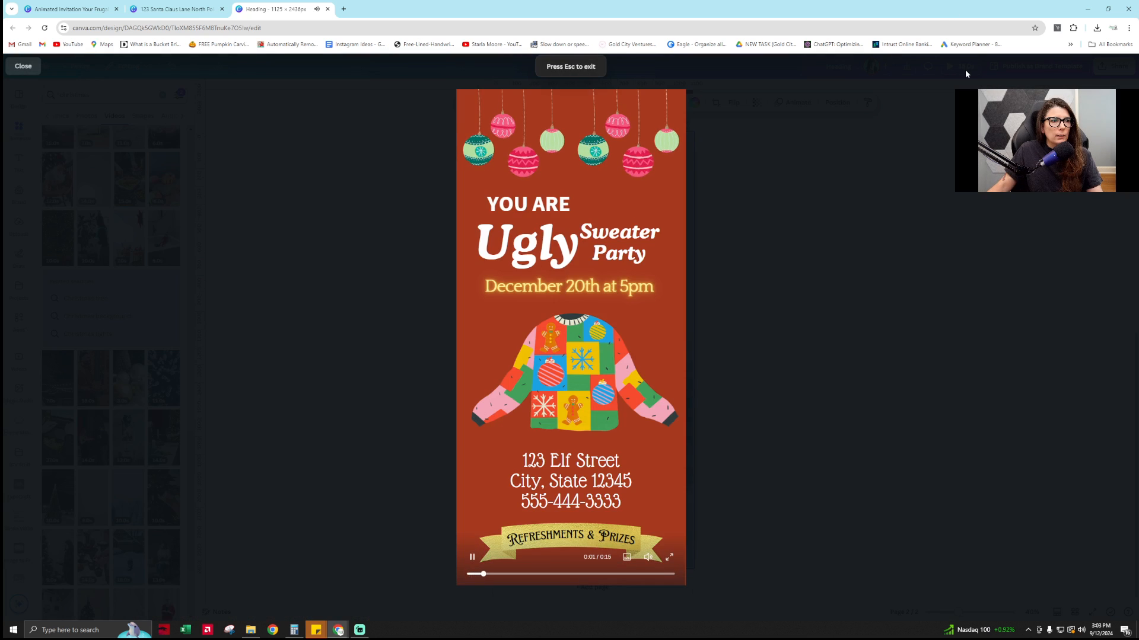
mouse_move(648, 560)
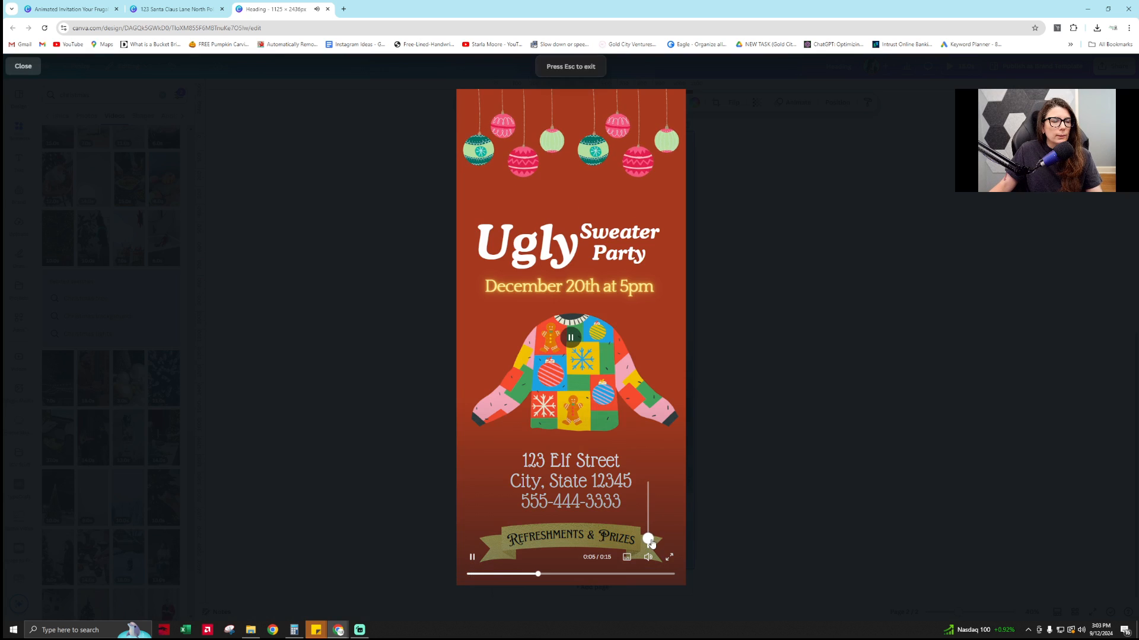
drag(650, 543, 657, 500)
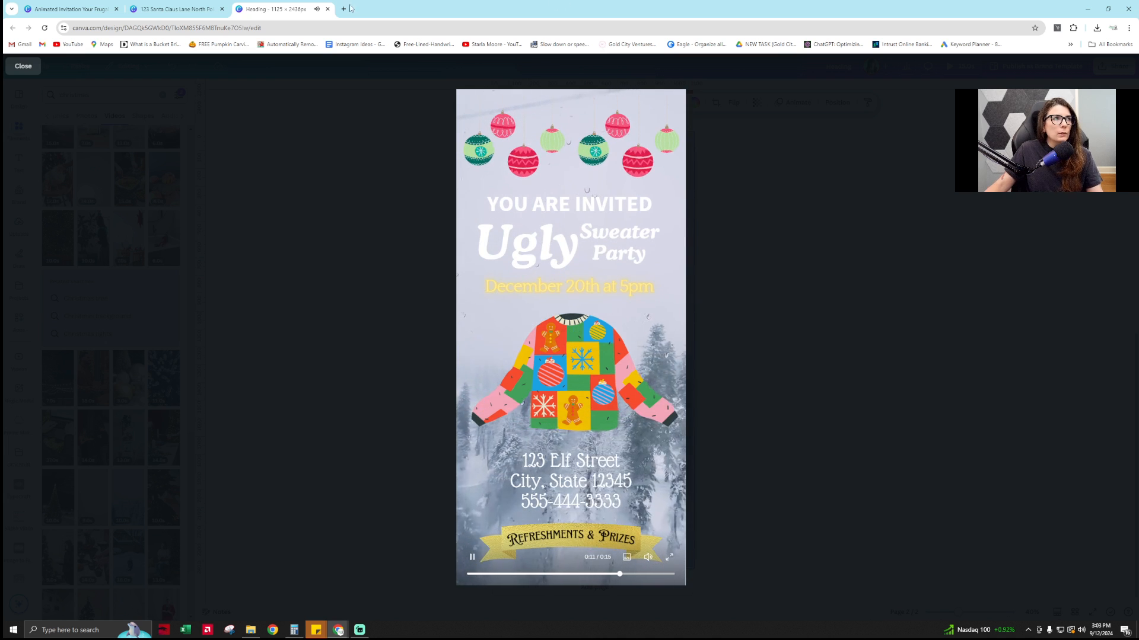
click(23, 67)
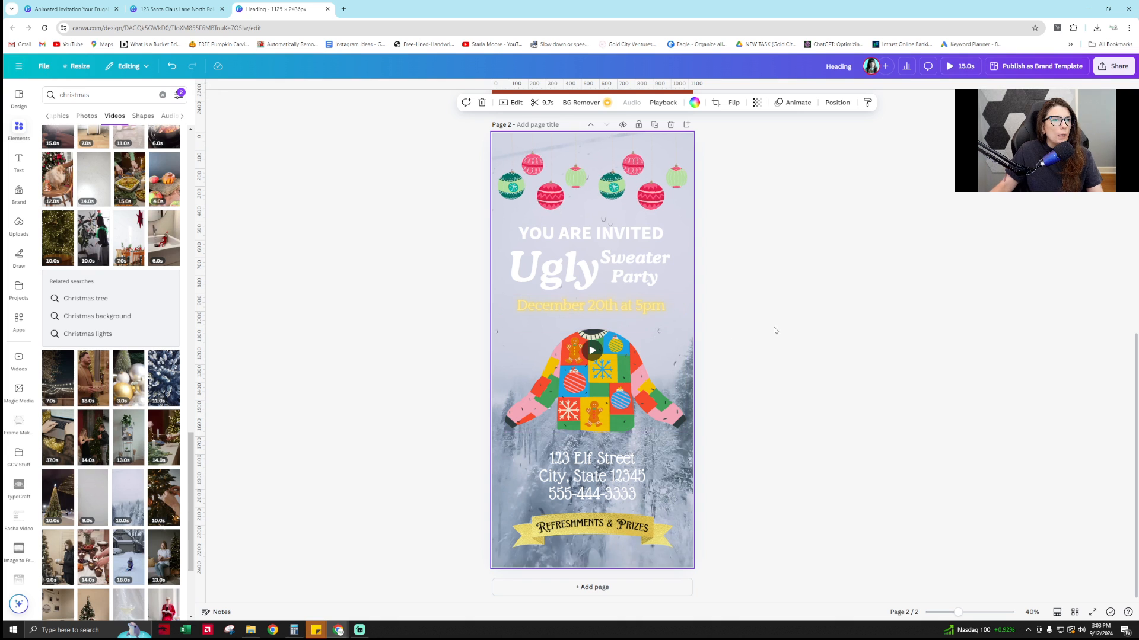
Remove the snowy forest video background from page 2 and search the videos for "red", refining the search to "red background"
click(624, 484)
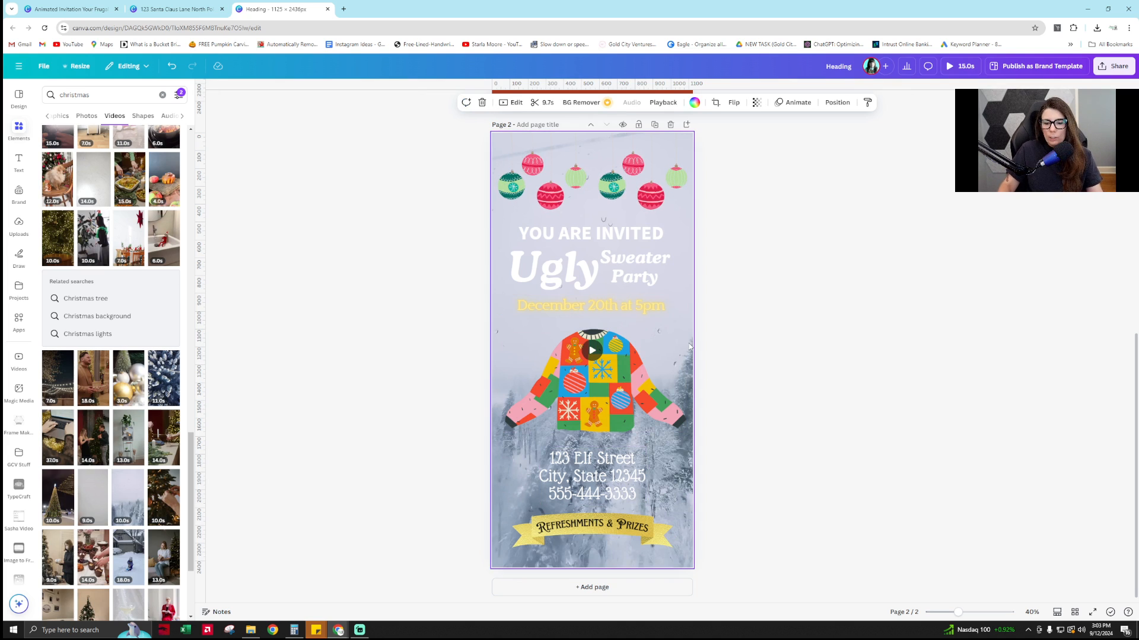
key(Delete)
click(111, 95)
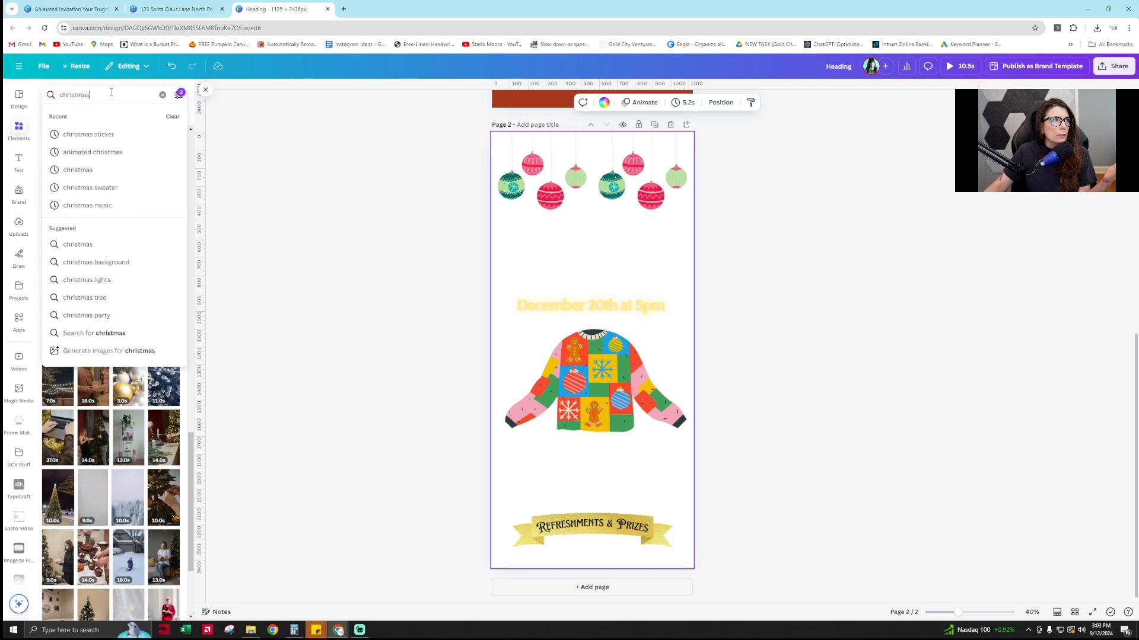
double_click(111, 93)
text(red)
key(Return)
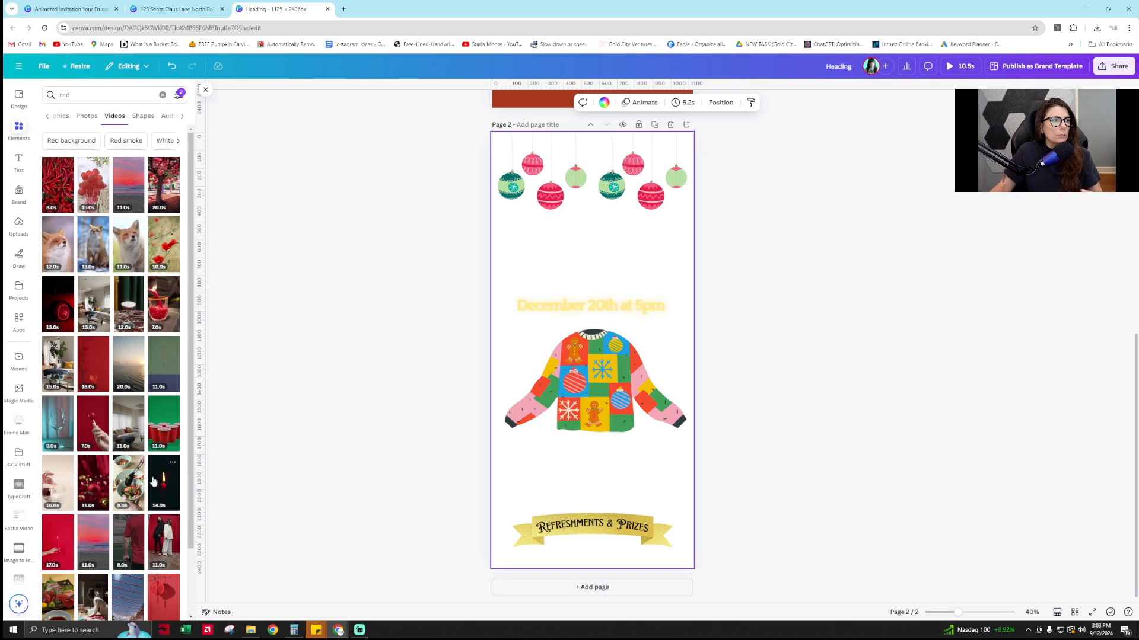
scroll(64, 543, down, 3)
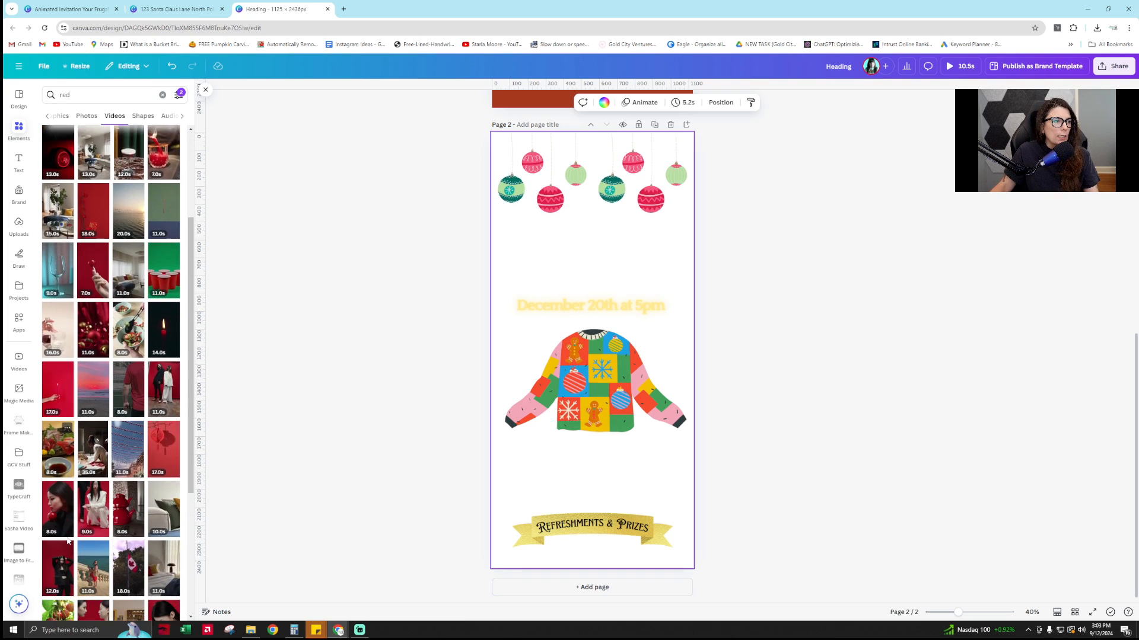
scroll(87, 180, up, 3)
click(108, 93)
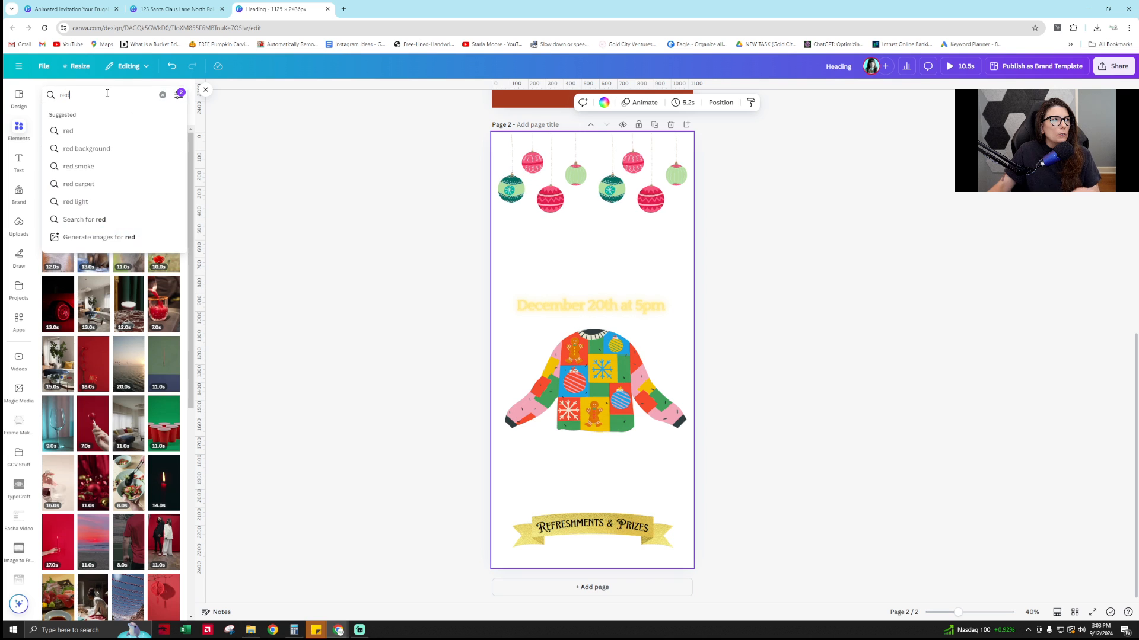
key(Return)
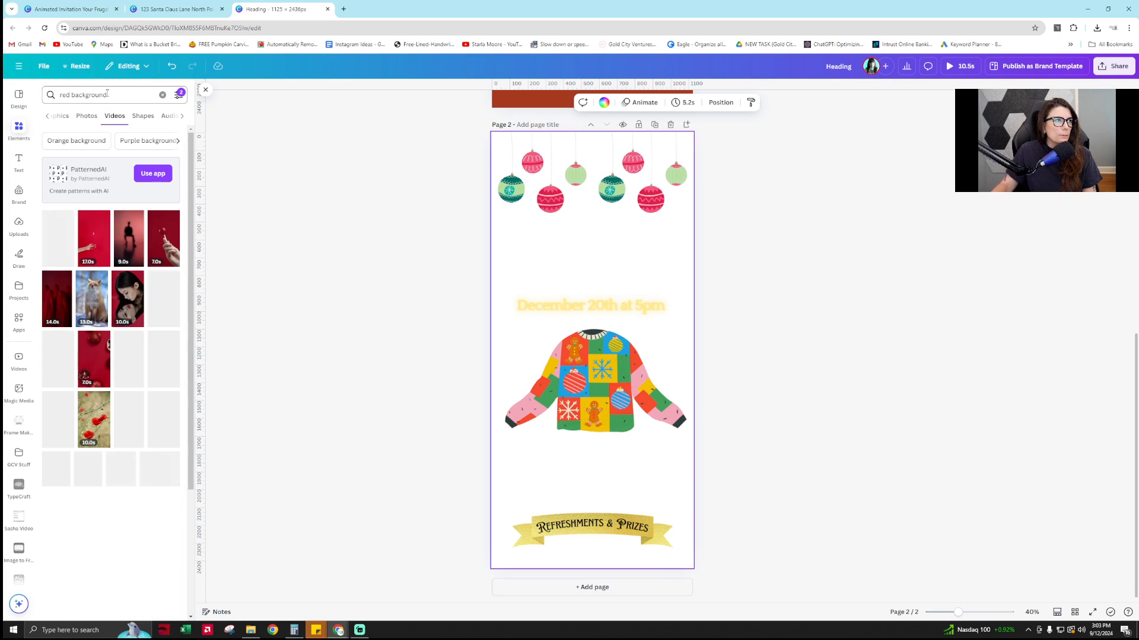
Try the 12-second red video as page 2's background and the bright red 6-second video on the page, deleting both
click(58, 250)
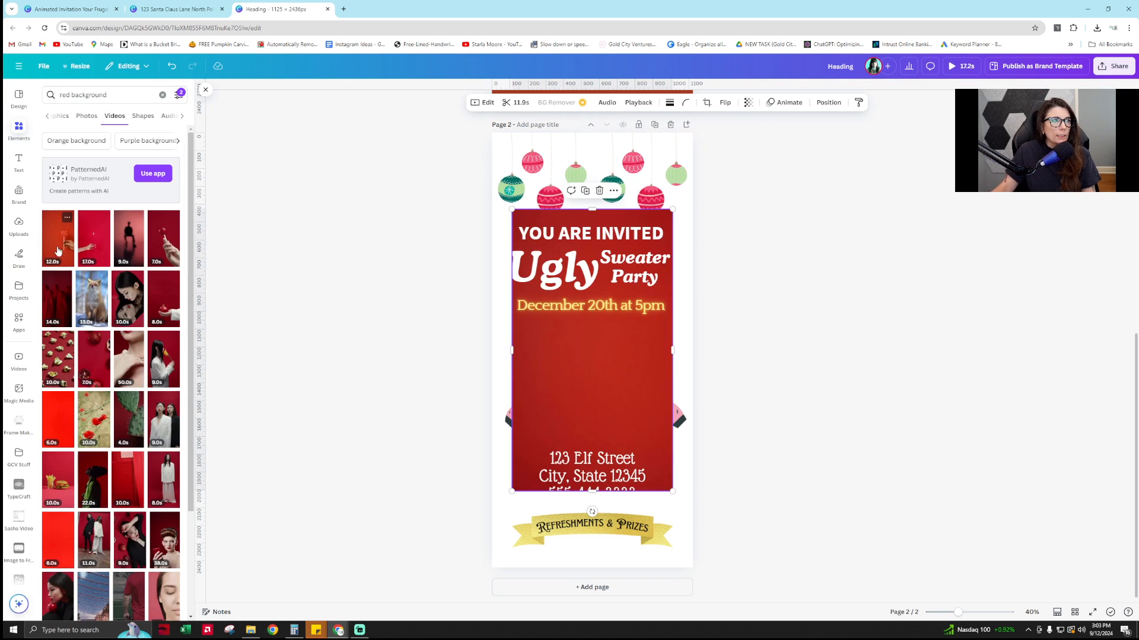
right_click(585, 393)
click(675, 584)
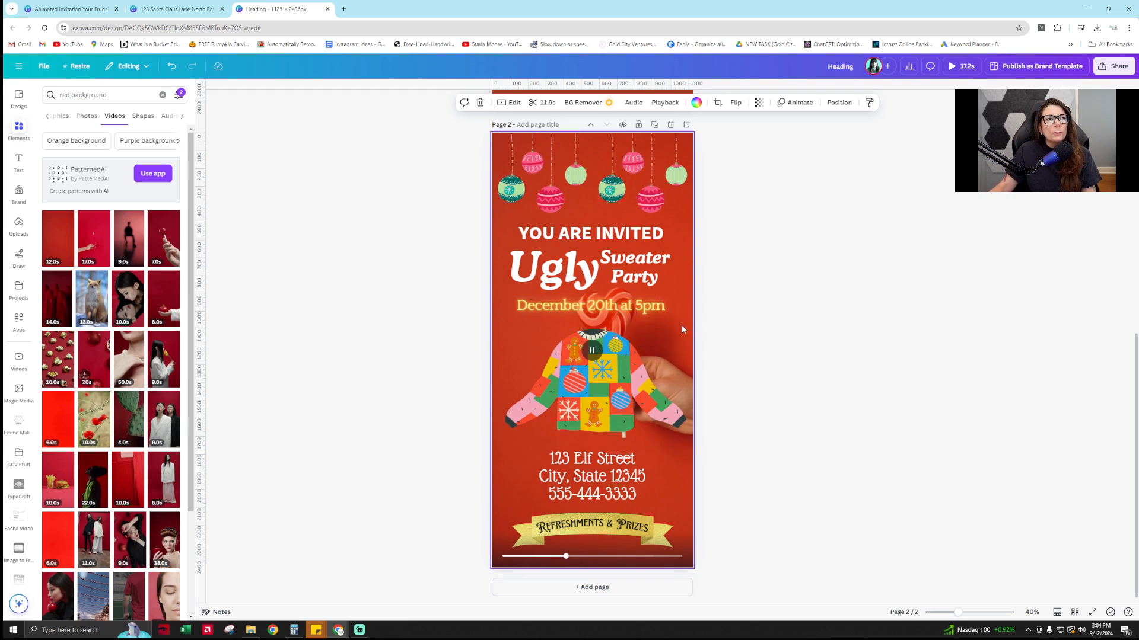
click(682, 327)
key(Delete)
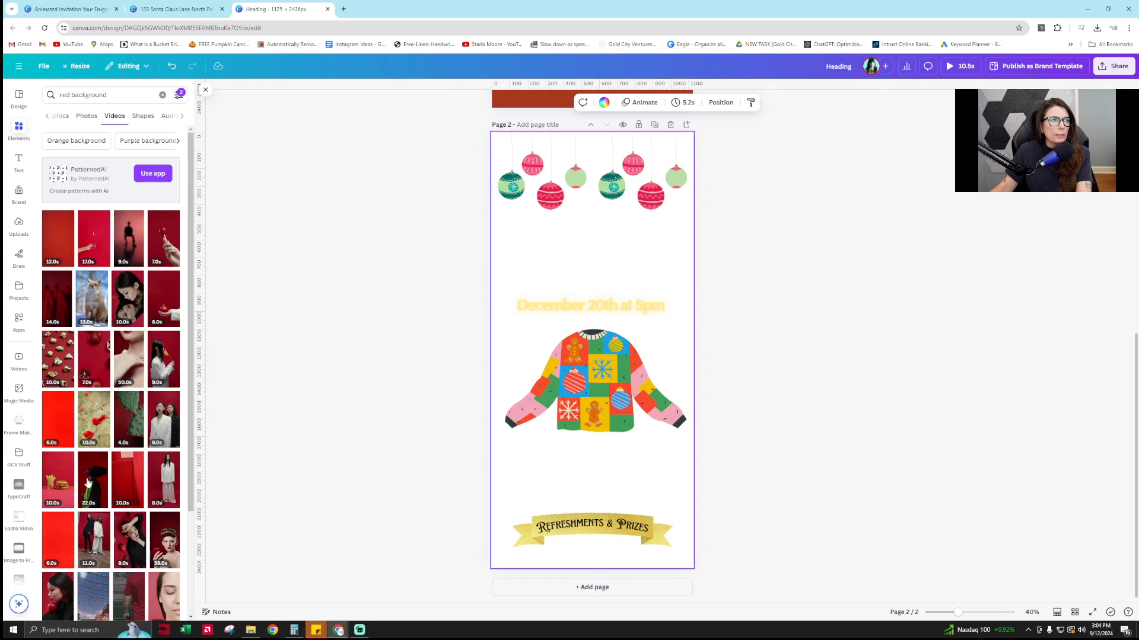
click(68, 562)
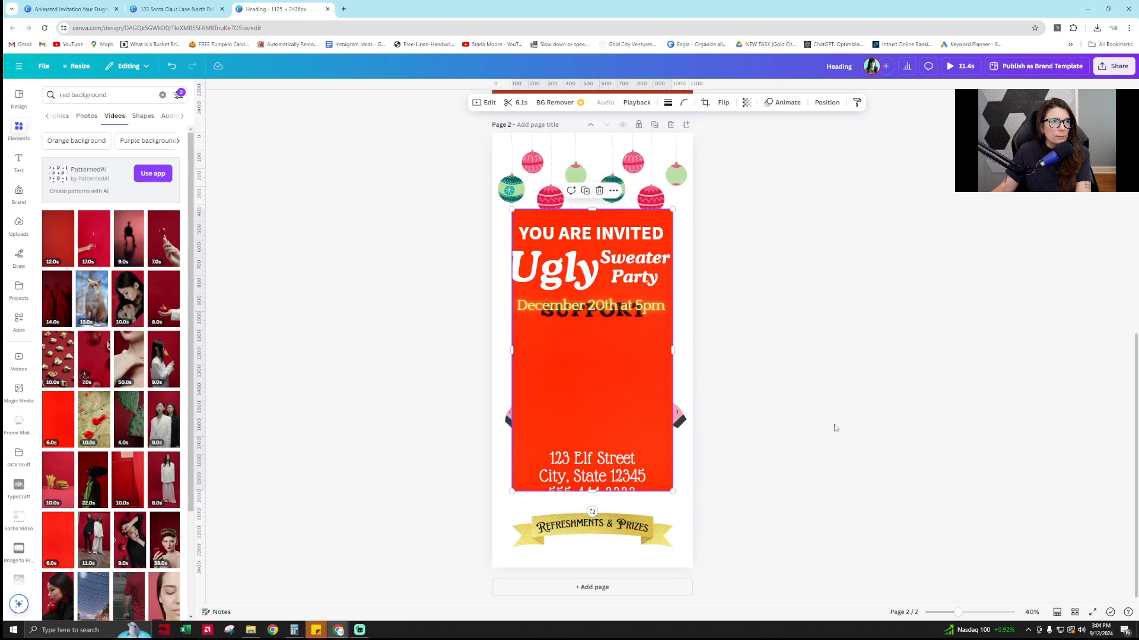
key(Delete)
Browse the remaining red background videos, delete page 2 from the invitation design, and clear the element search
scroll(114, 485, down, 5)
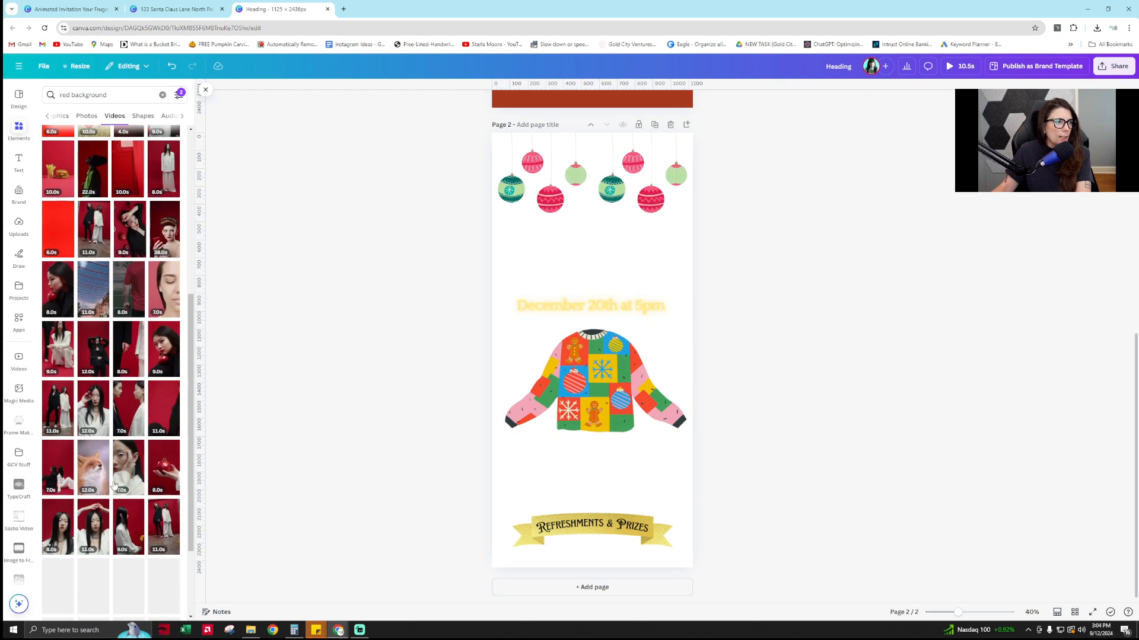
scroll(115, 485, down, 6)
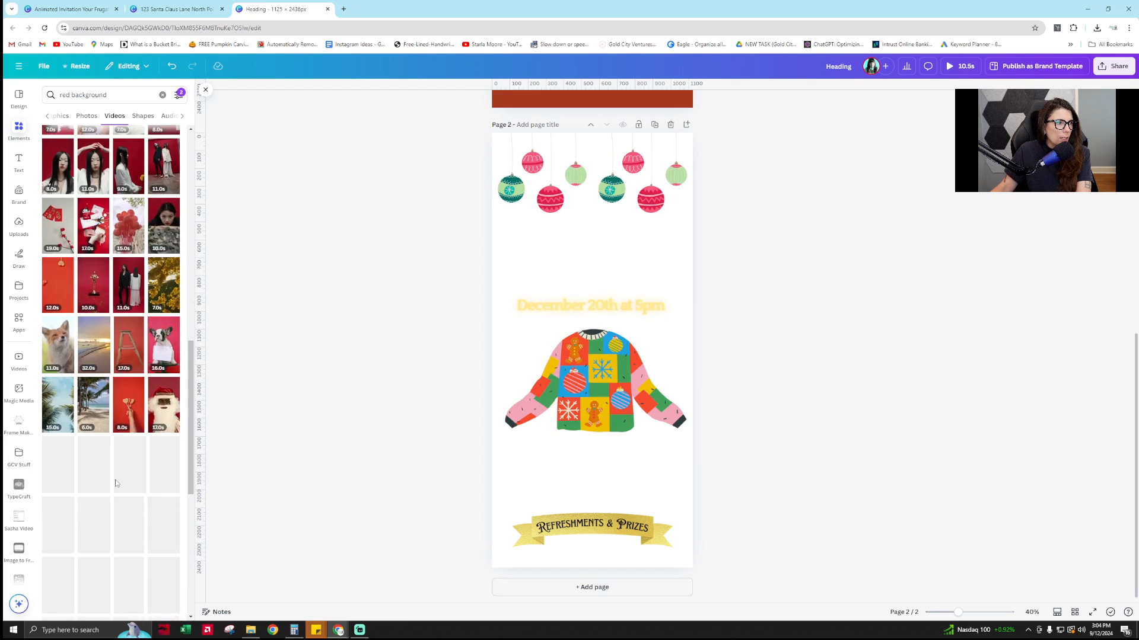
scroll(117, 484, up, 11)
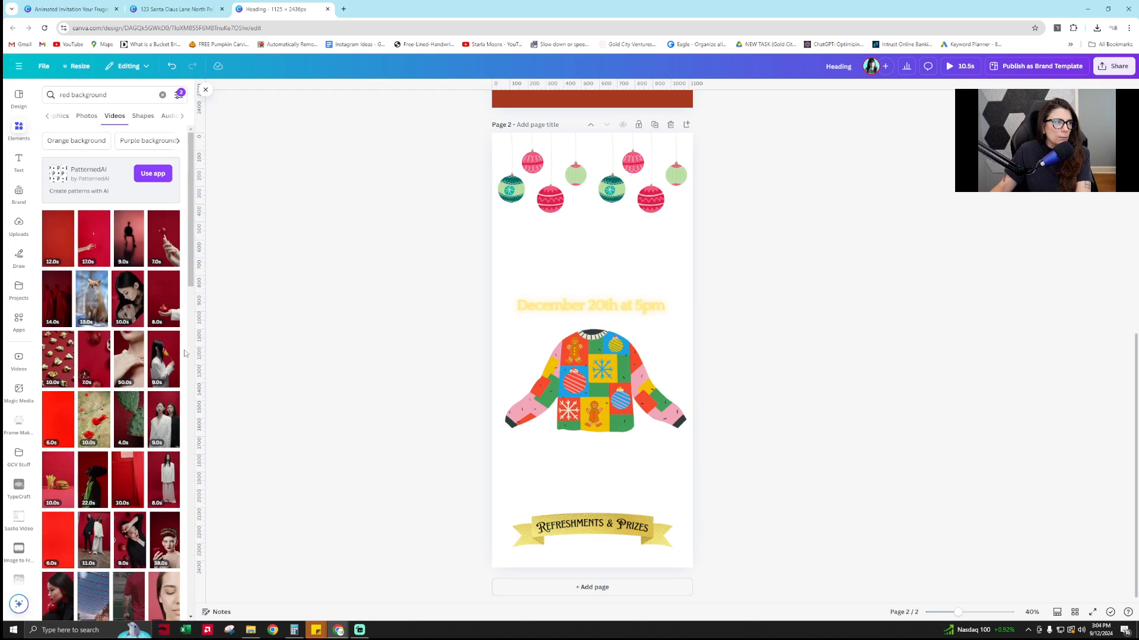
scroll(184, 354, down, 2)
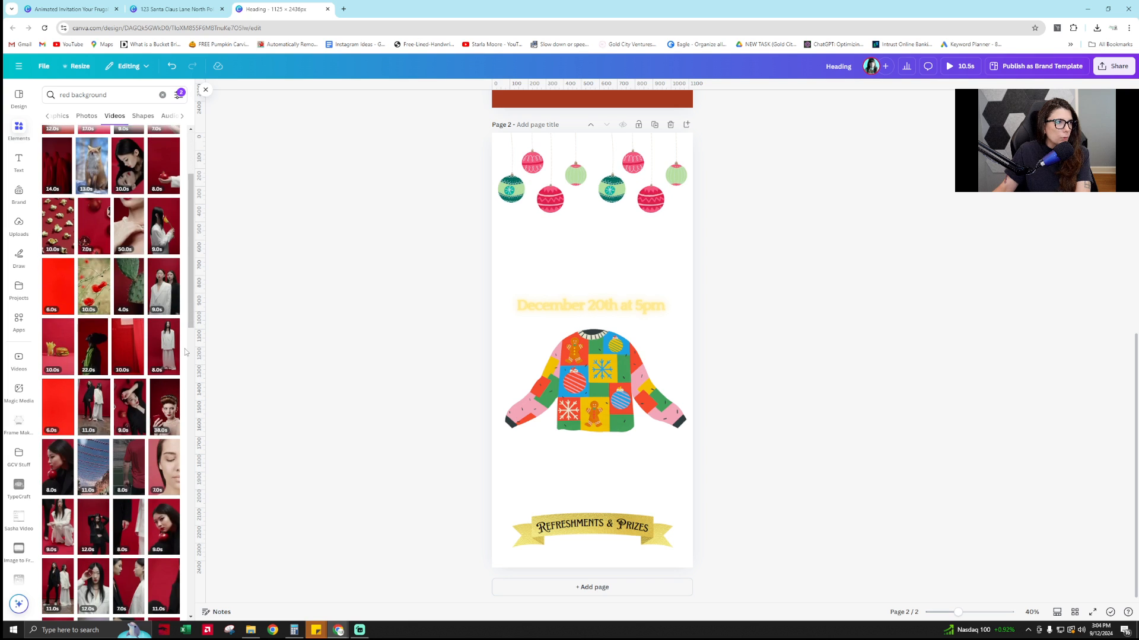
scroll(184, 352, down, 8)
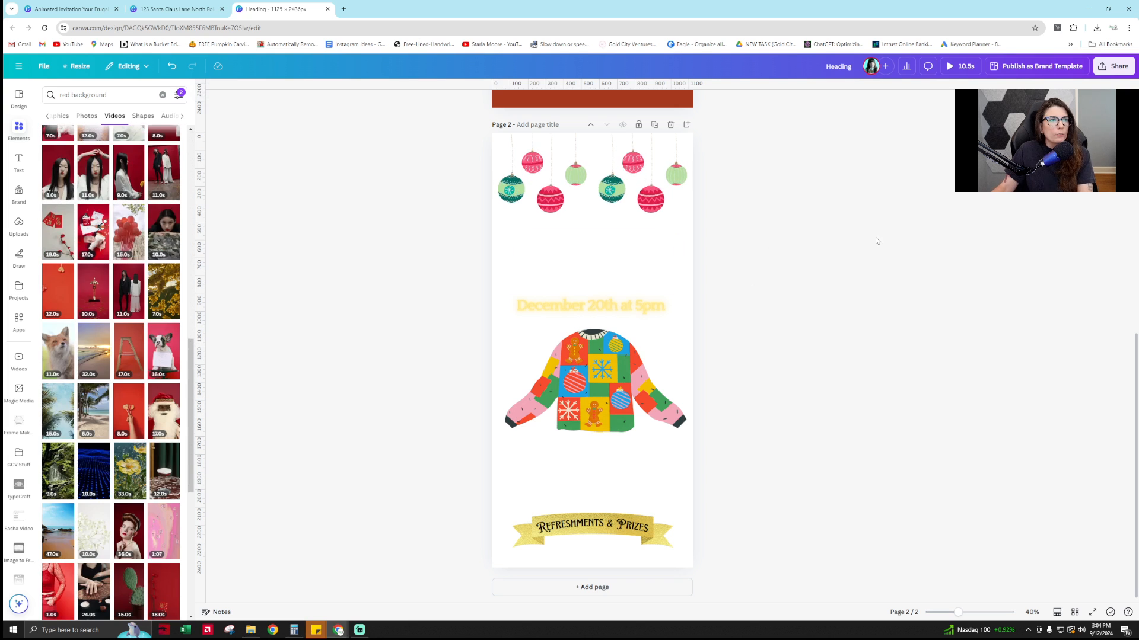
click(670, 124)
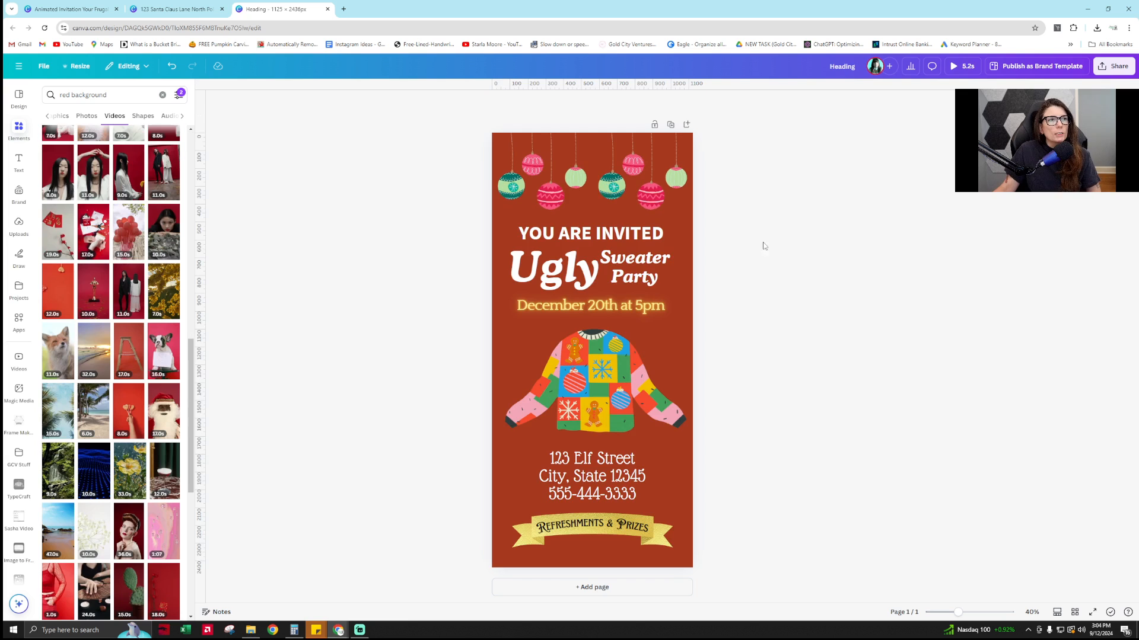
click(163, 95)
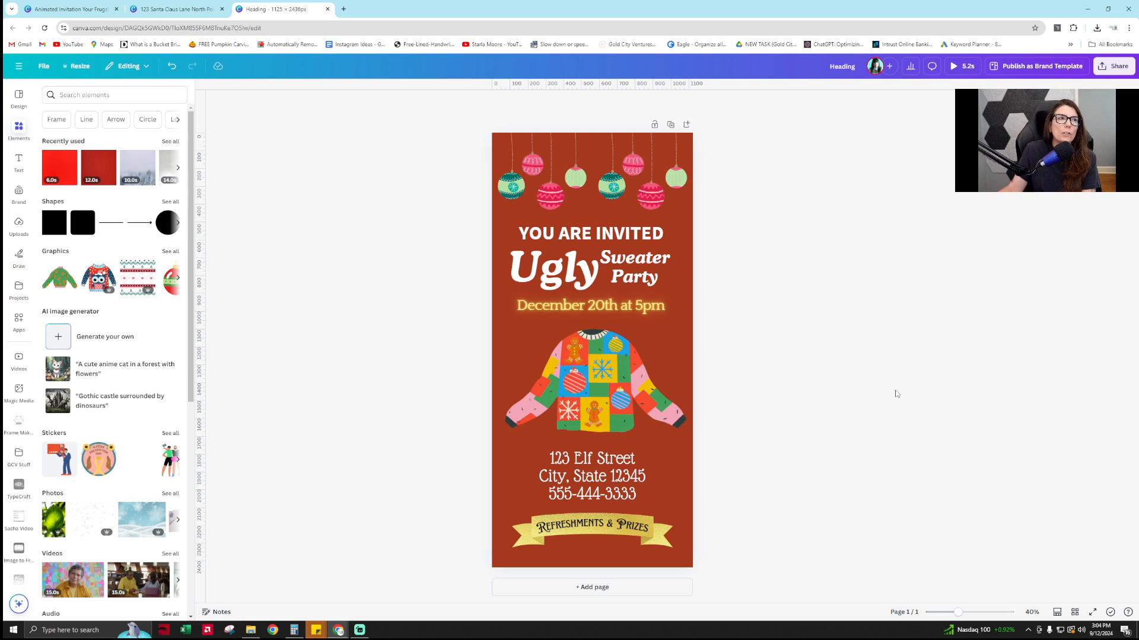
Switch to the Animated Invitation design and look through its Ugly Sweater Party versions from page 2 to page 5
click(86, 7)
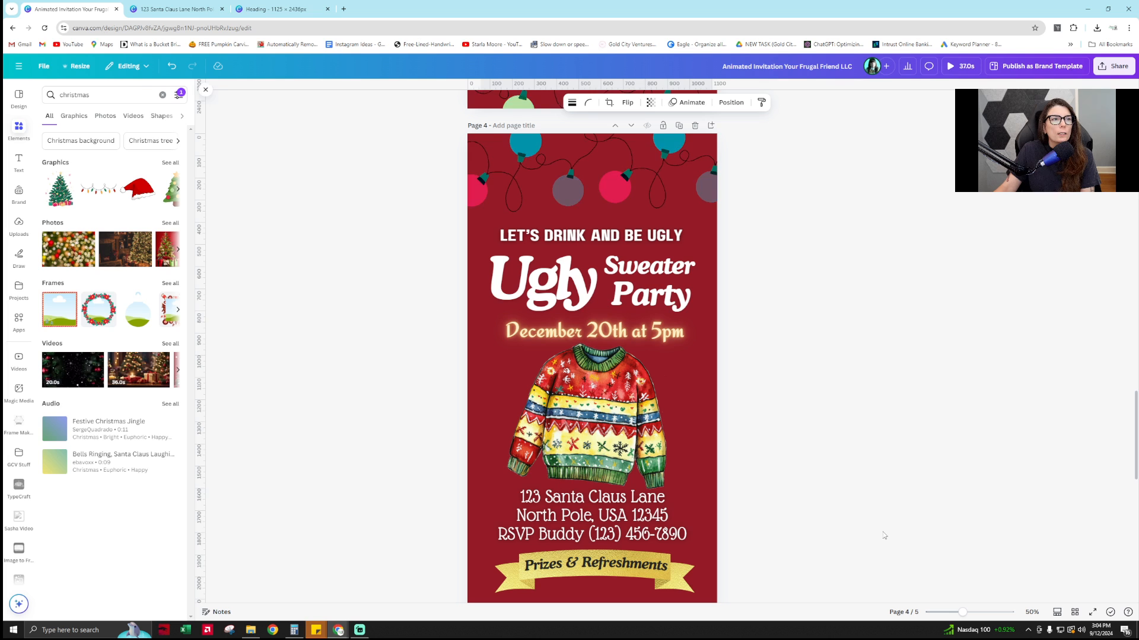
scroll(782, 341, up, 8)
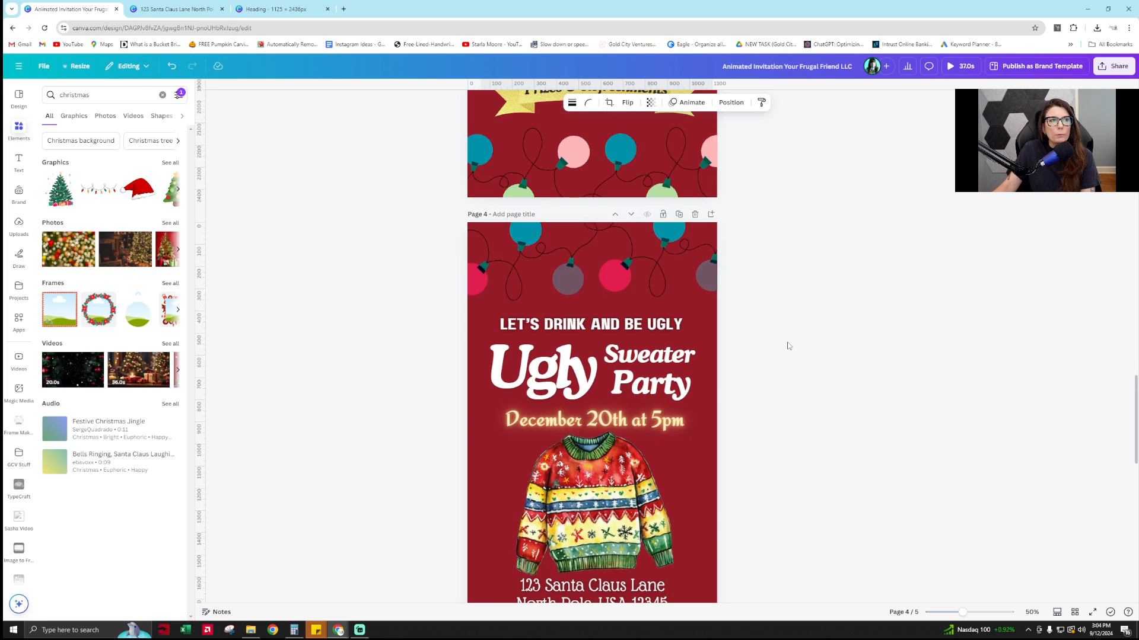
scroll(788, 345, up, 10)
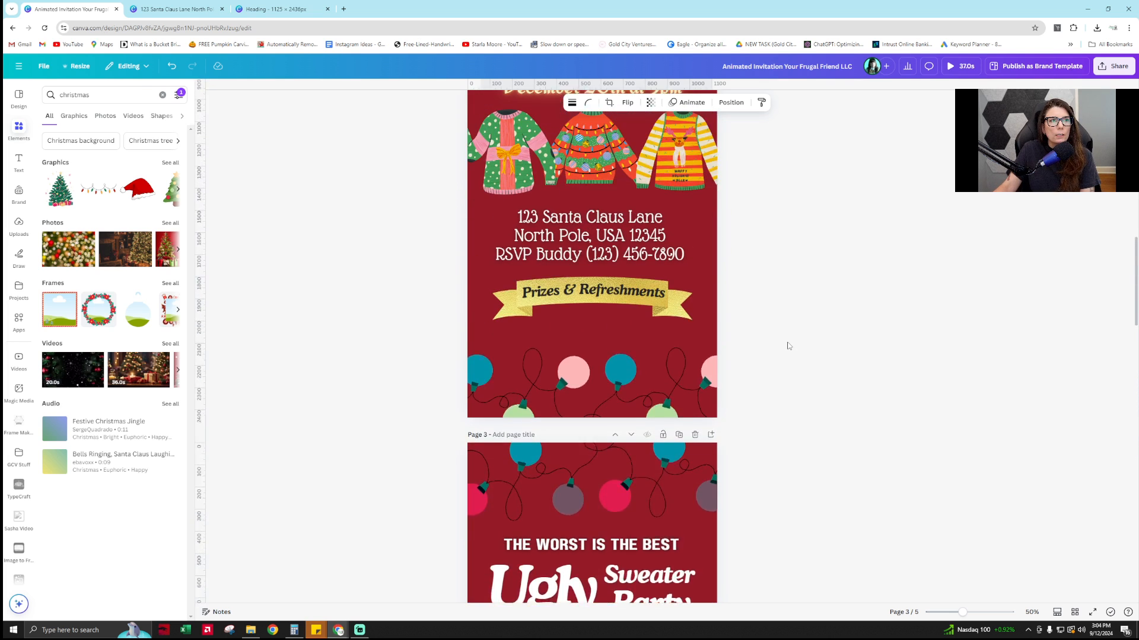
scroll(789, 351, down, 7)
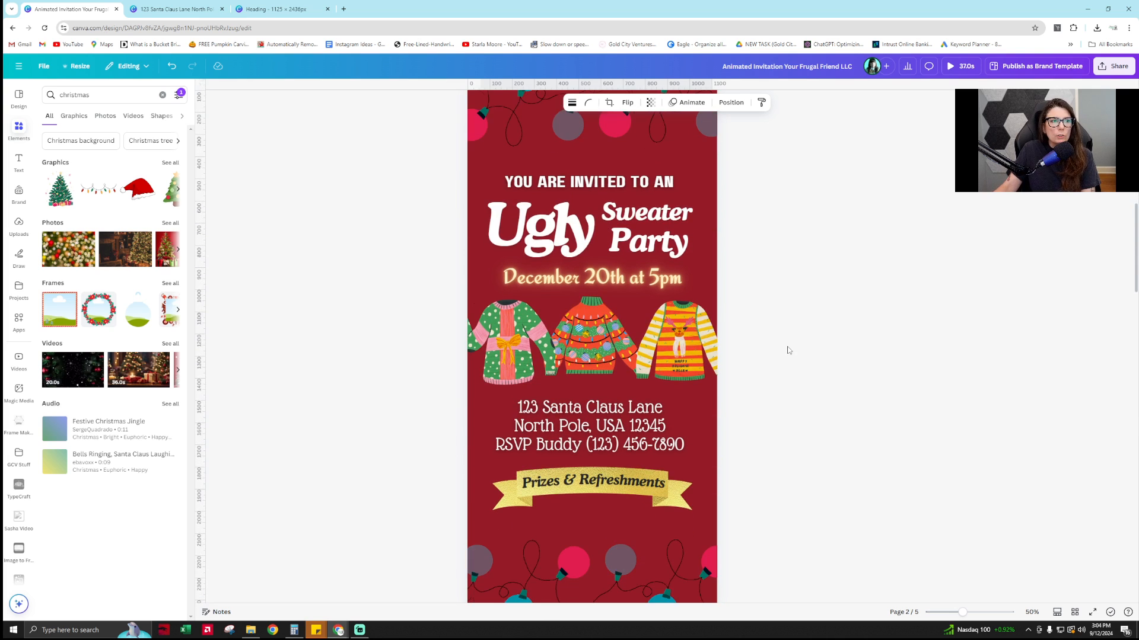
scroll(788, 351, down, 15)
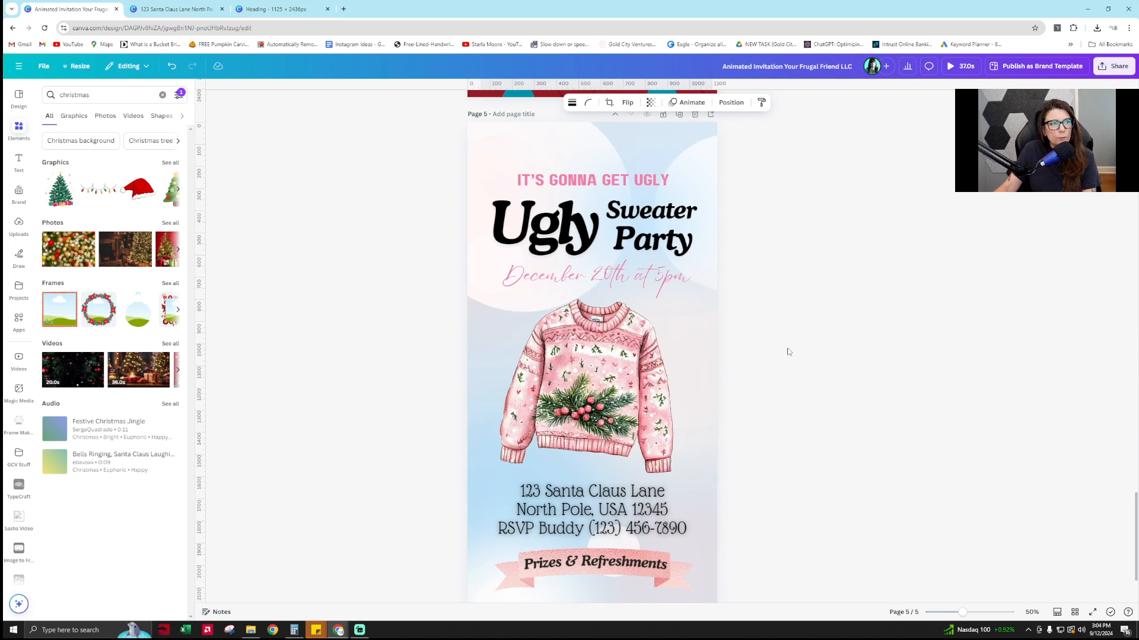
scroll(846, 372, down, 3)
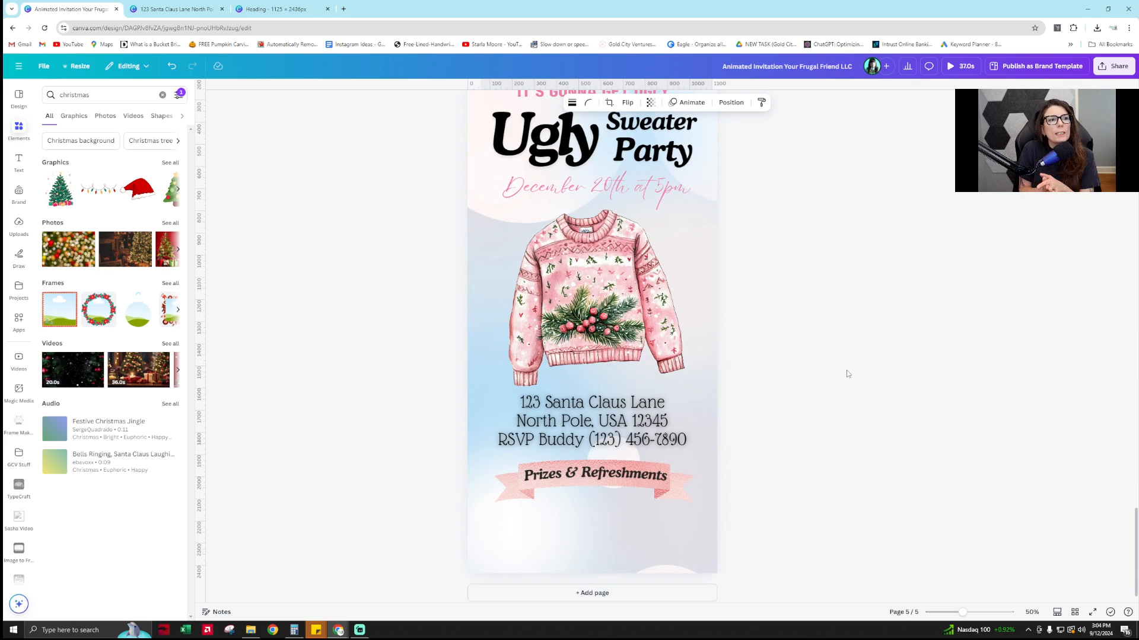